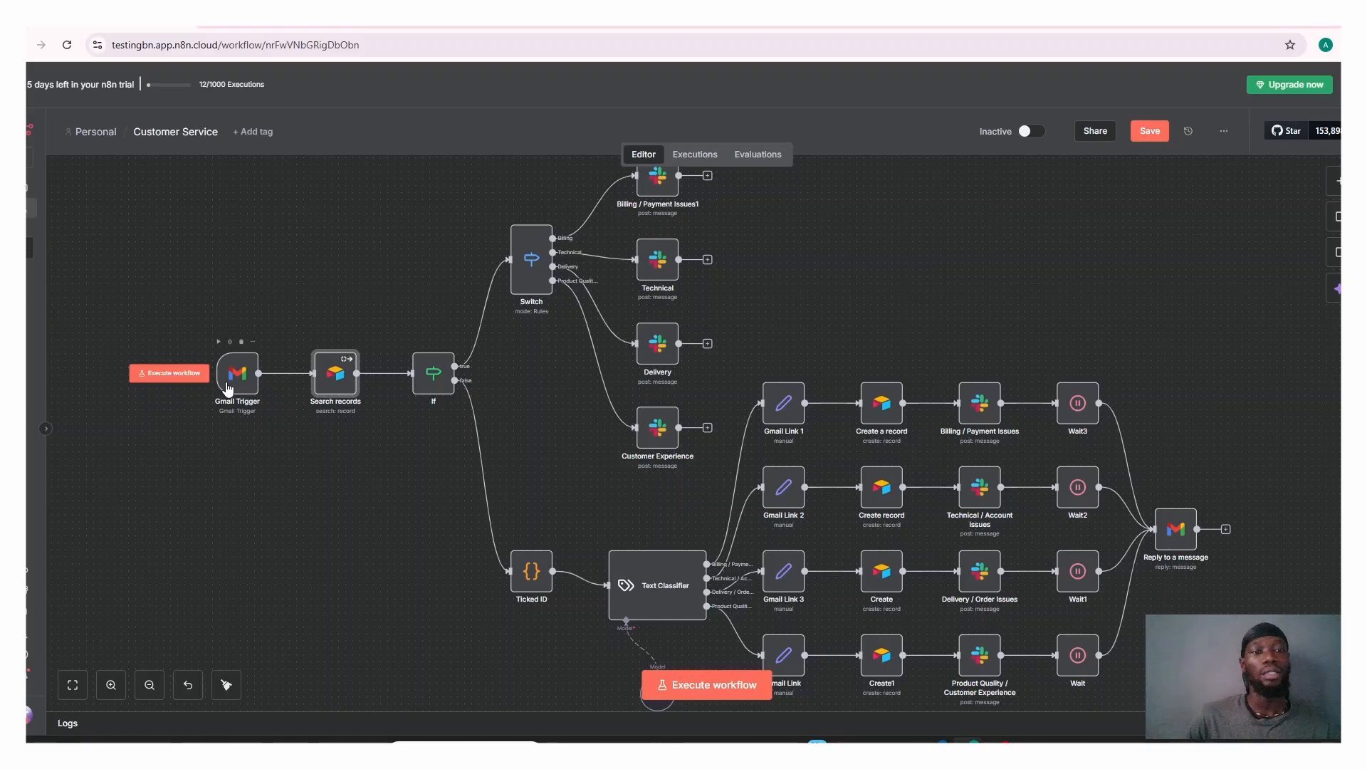
# Step: Review the Gmail Trigger node's account connection and event options, and return to the workflow canvas
pyautogui.doubleClick(228, 389)
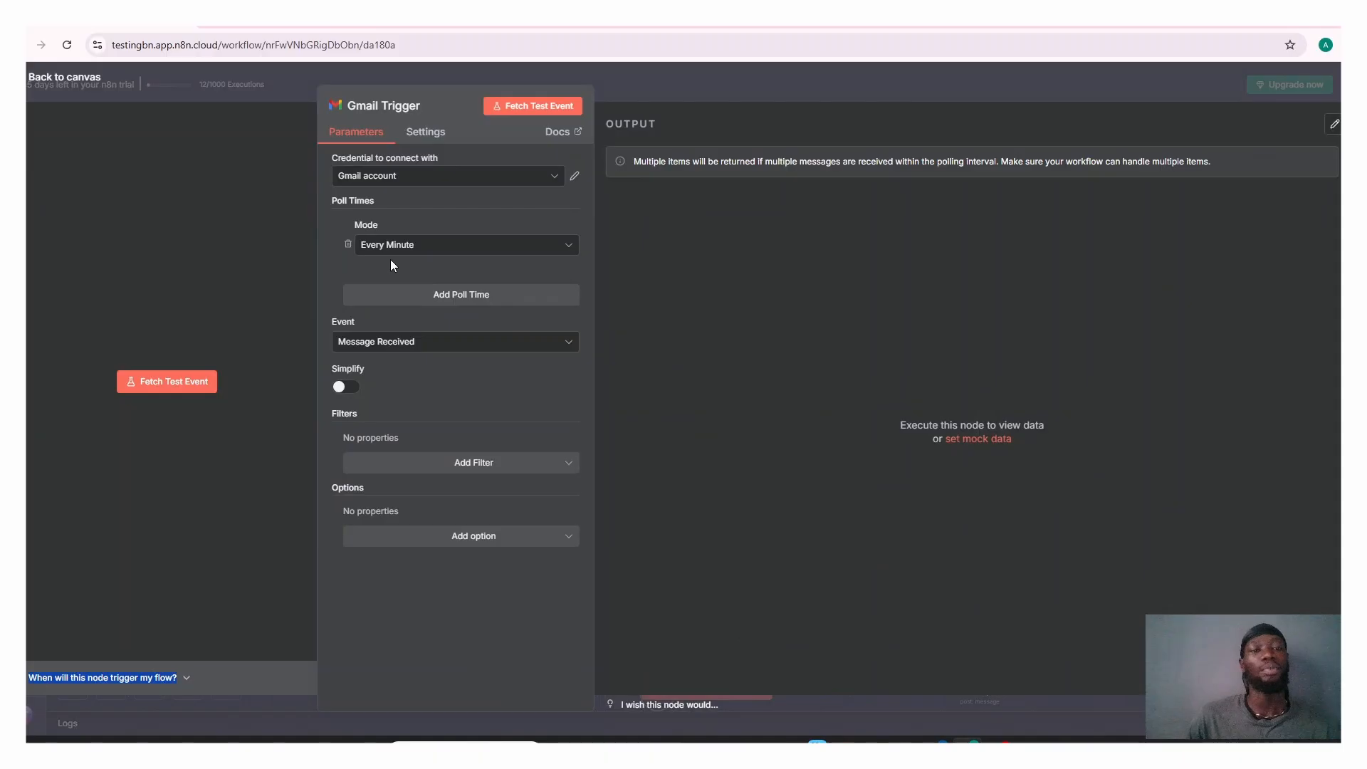
pyautogui.click(572, 178)
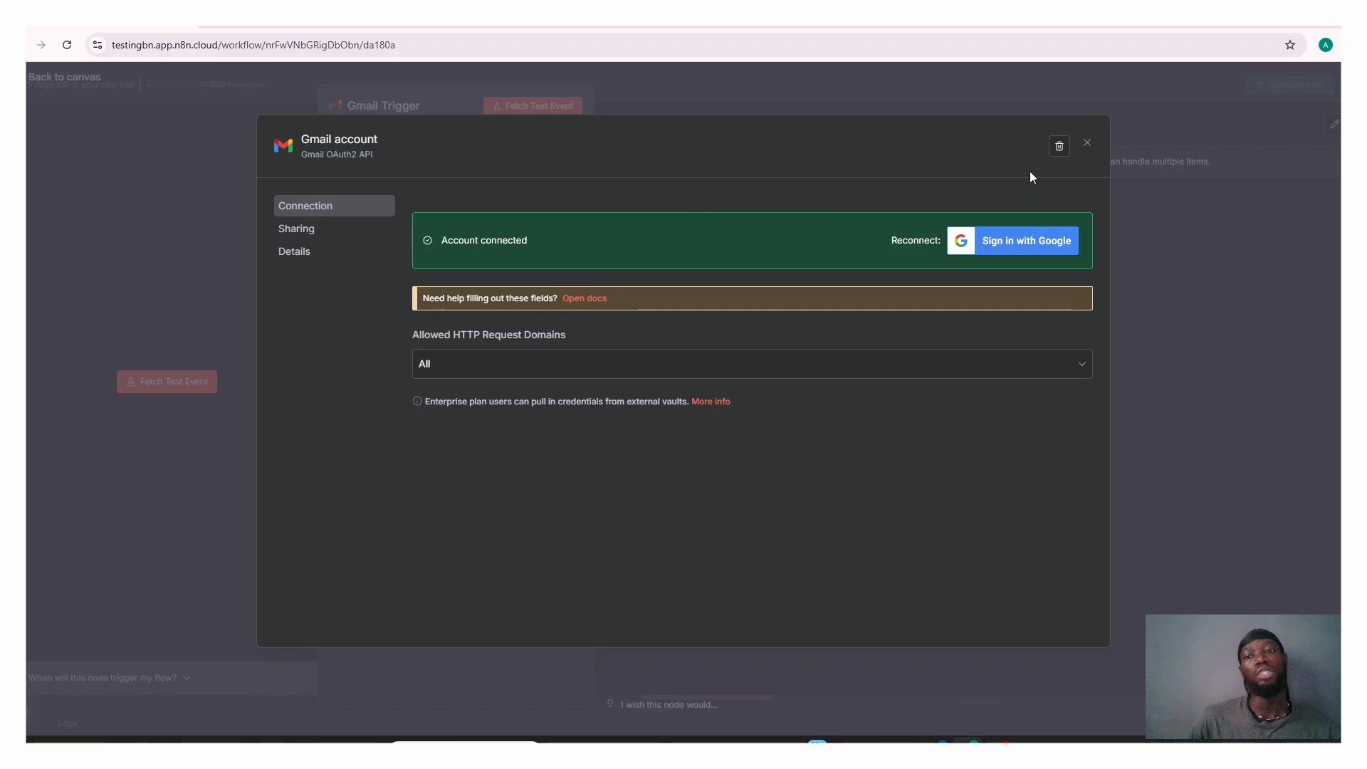
pyautogui.click(1087, 143)
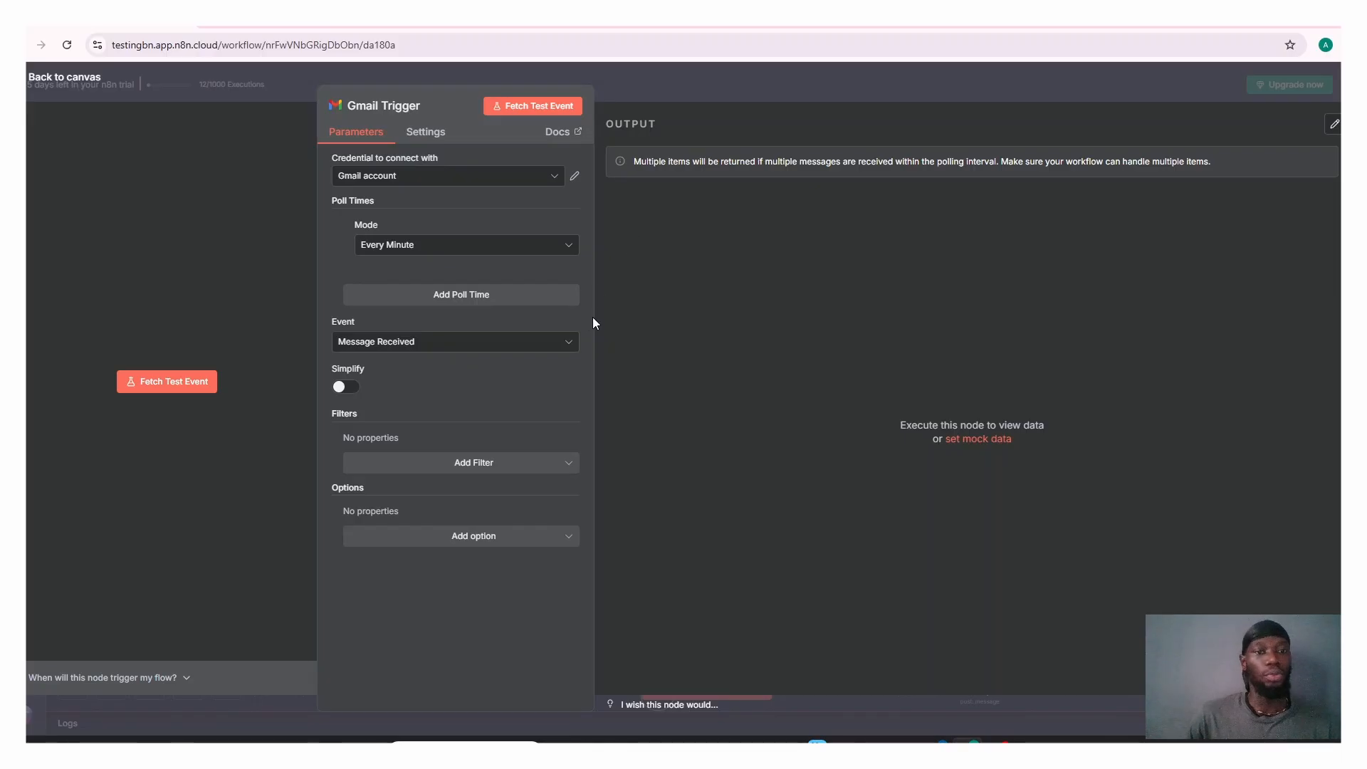
pyautogui.moveTo(564, 352)
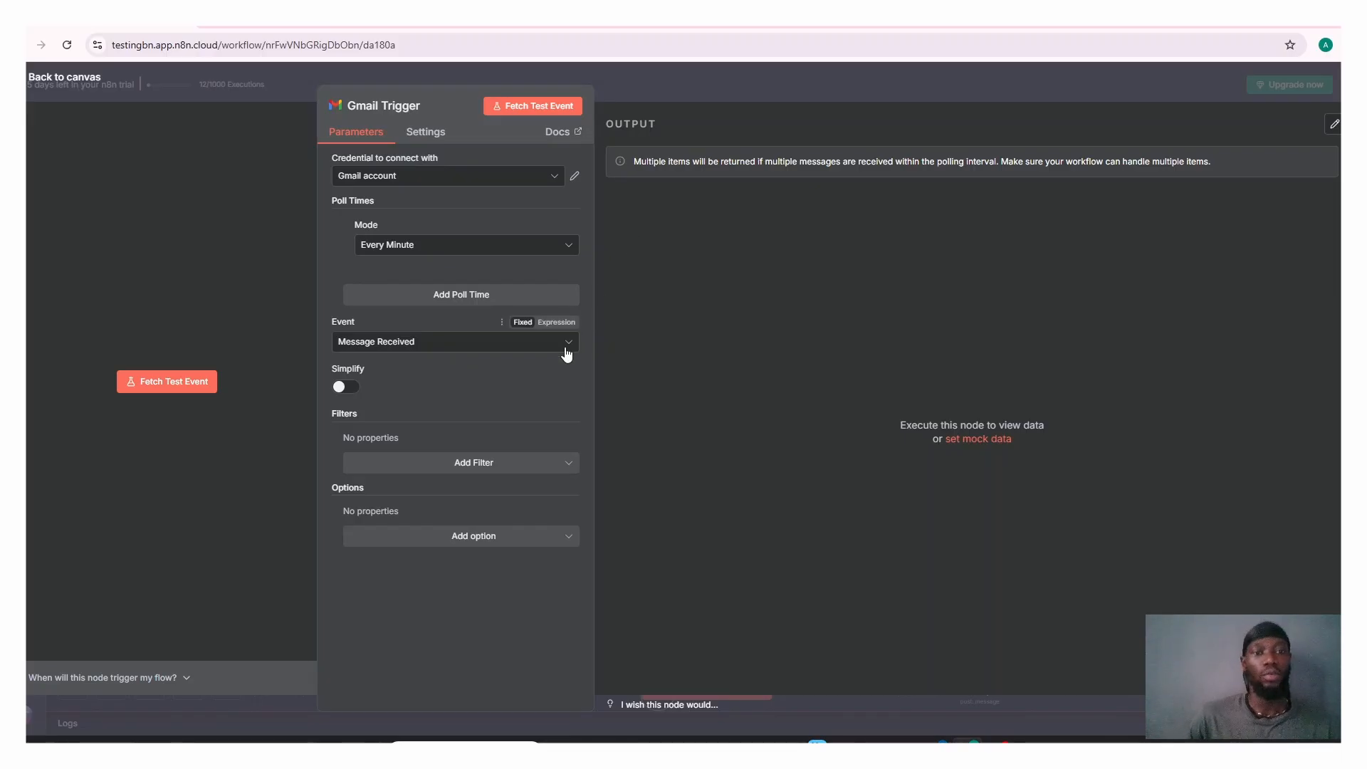
pyautogui.click(477, 345)
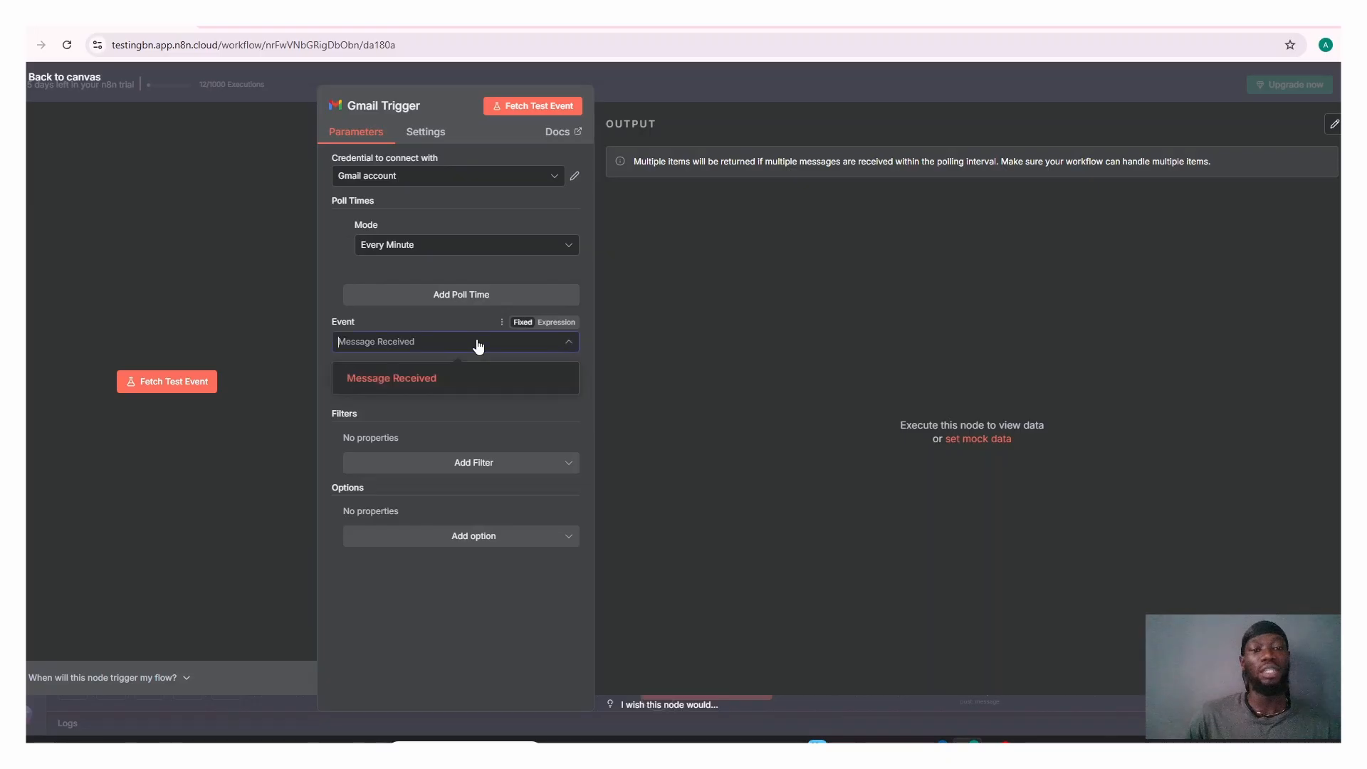
pyautogui.click(478, 346)
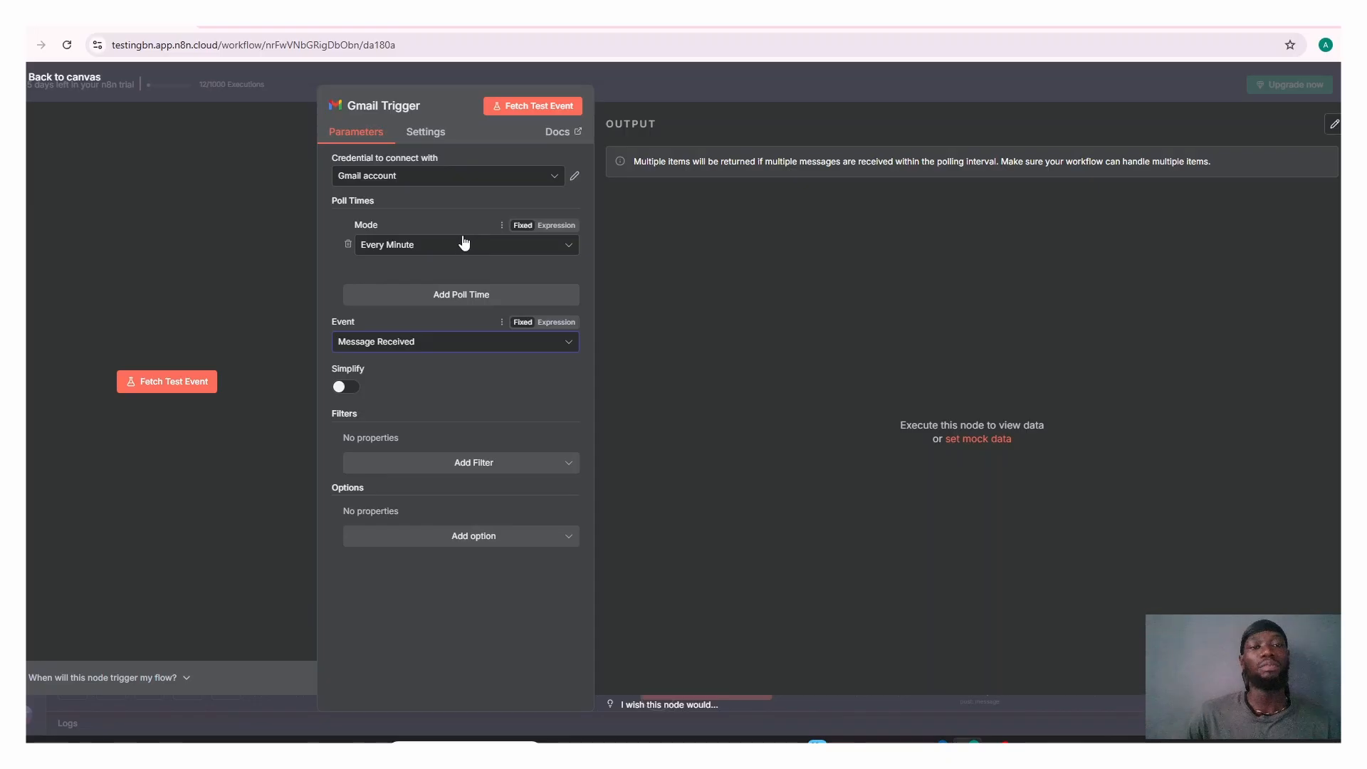
pyautogui.click(70, 79)
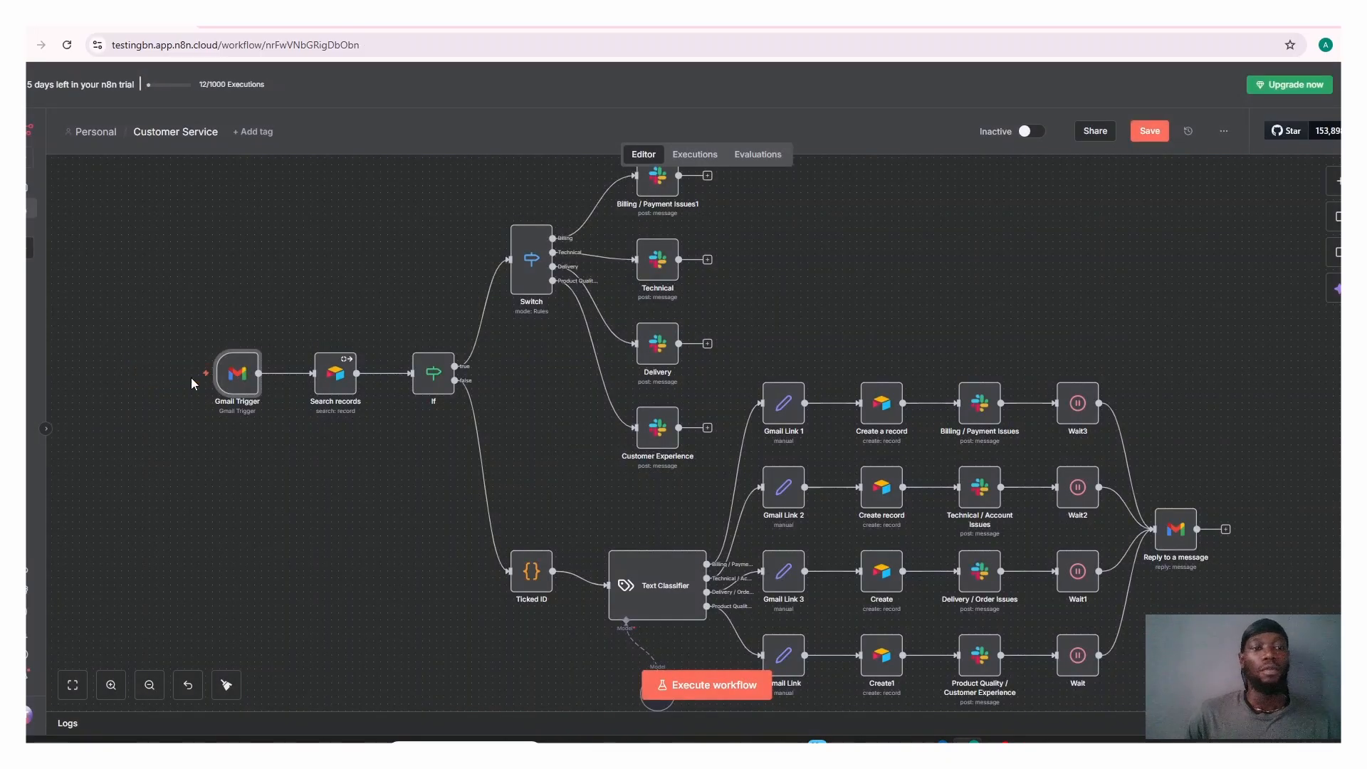
# Step: Open the Search records node and read through its Filter By Formula expression
pyautogui.click(337, 390)
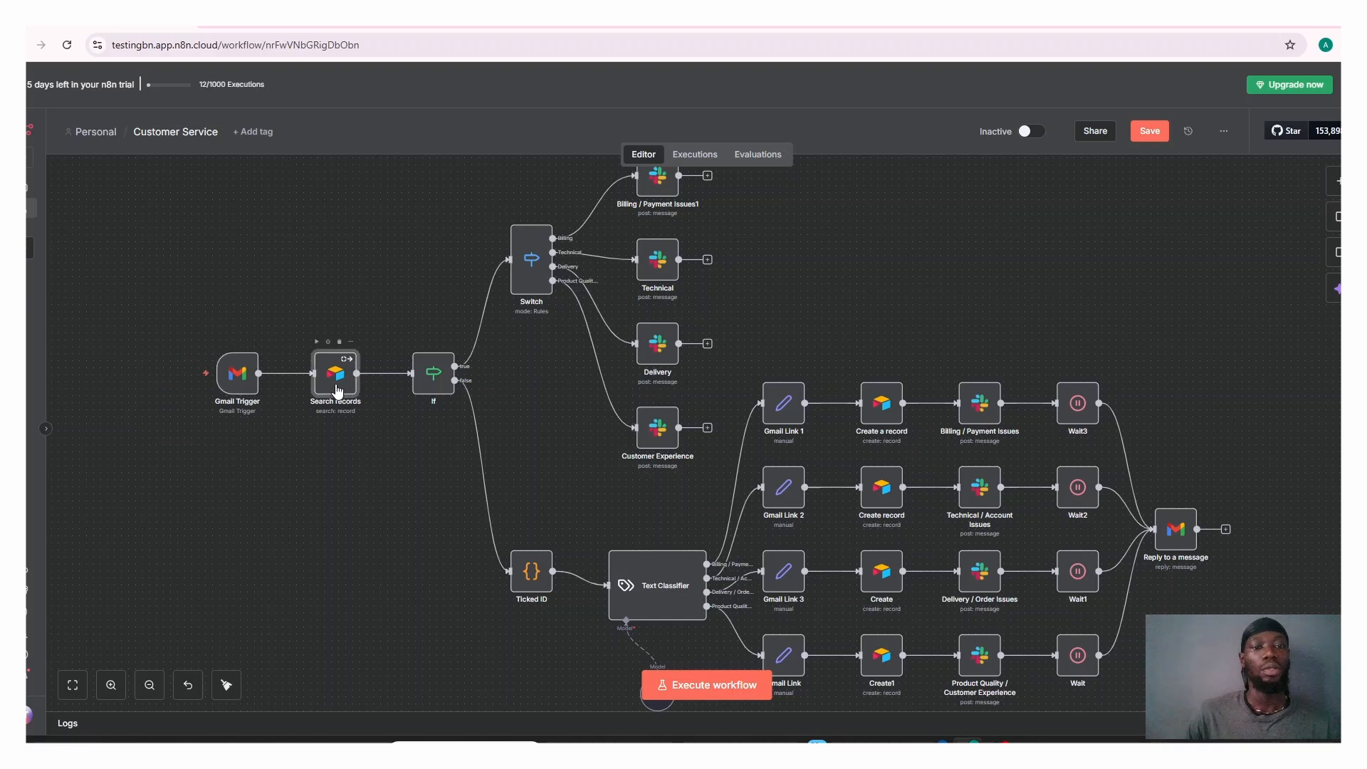
pyautogui.doubleClick(338, 390)
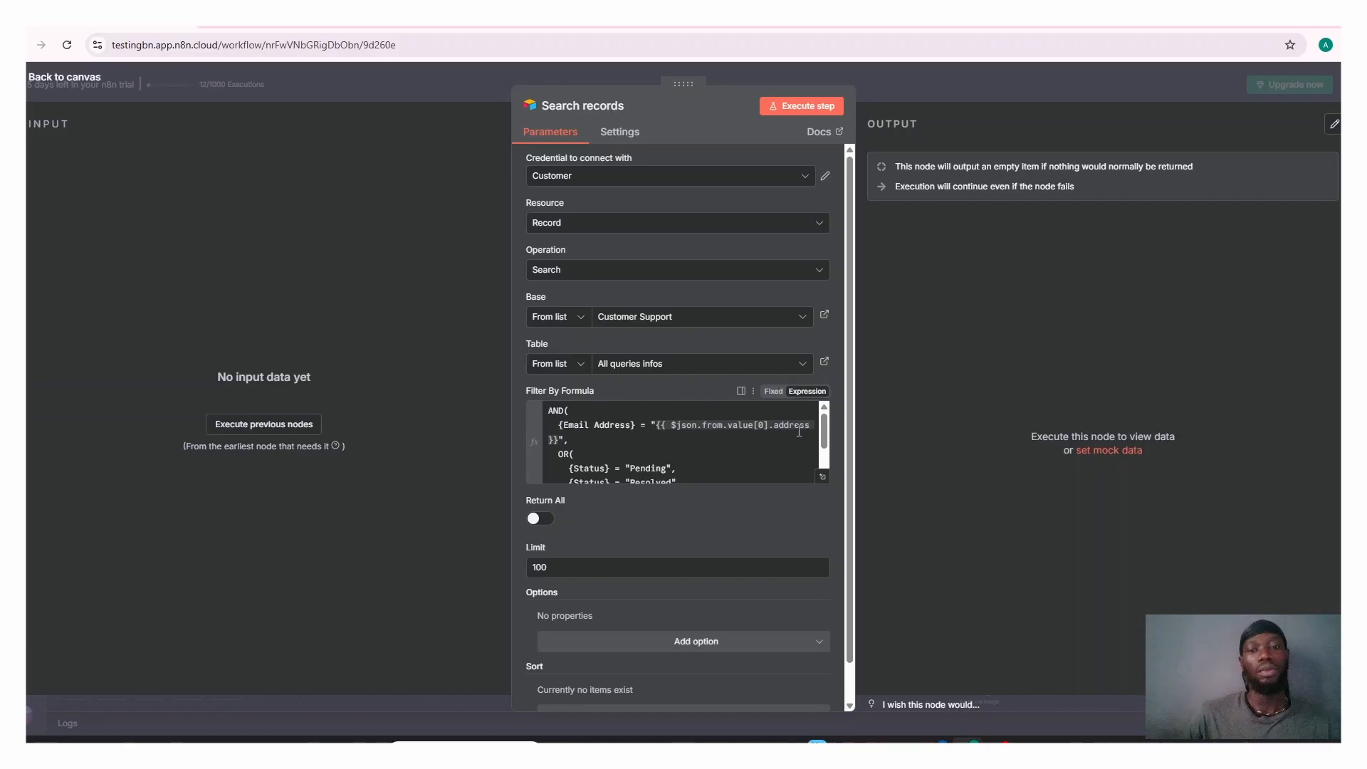
pyautogui.moveTo(823, 439); pyautogui.dragTo(823, 460)
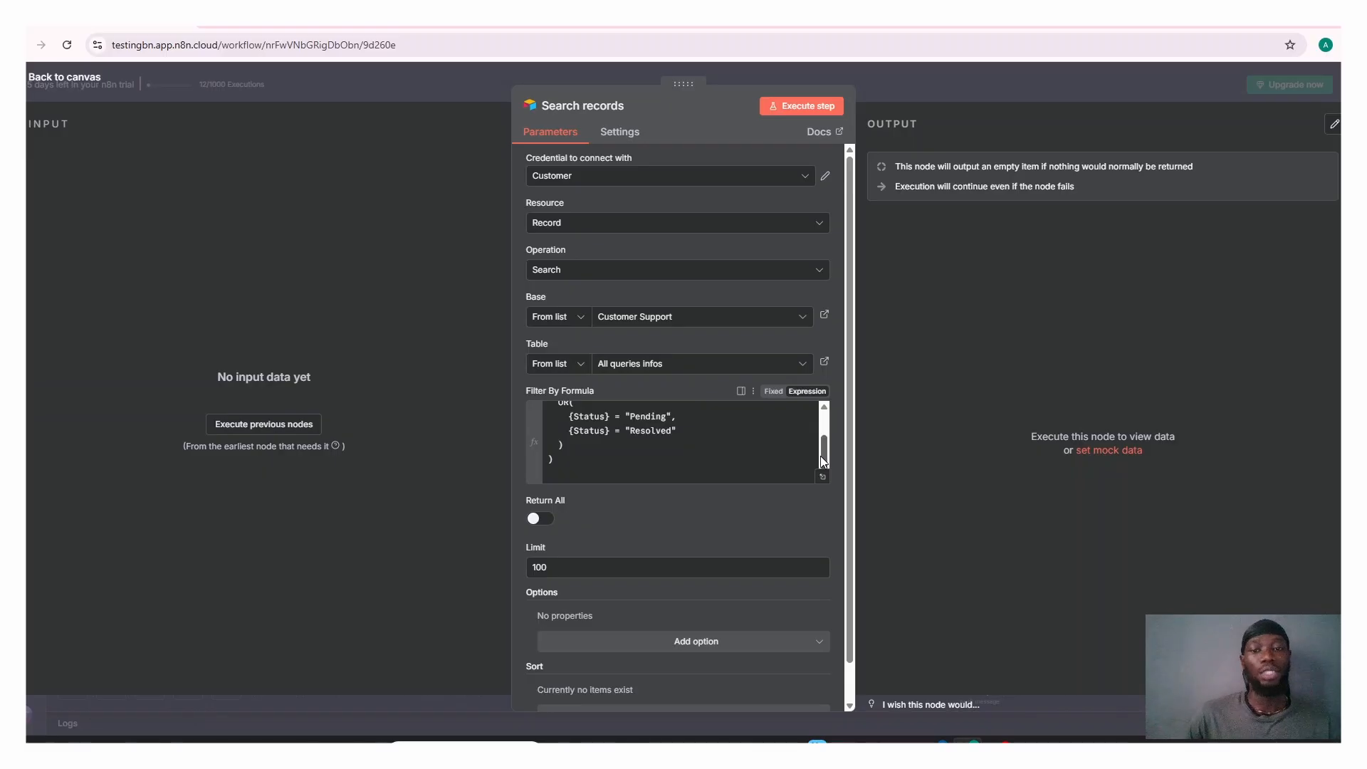
pyautogui.moveTo(826, 448)
pyautogui.mouseDown()
pyautogui.moveTo(824, 415)
pyautogui.moveTo(818, 438)
pyautogui.mouseUp()
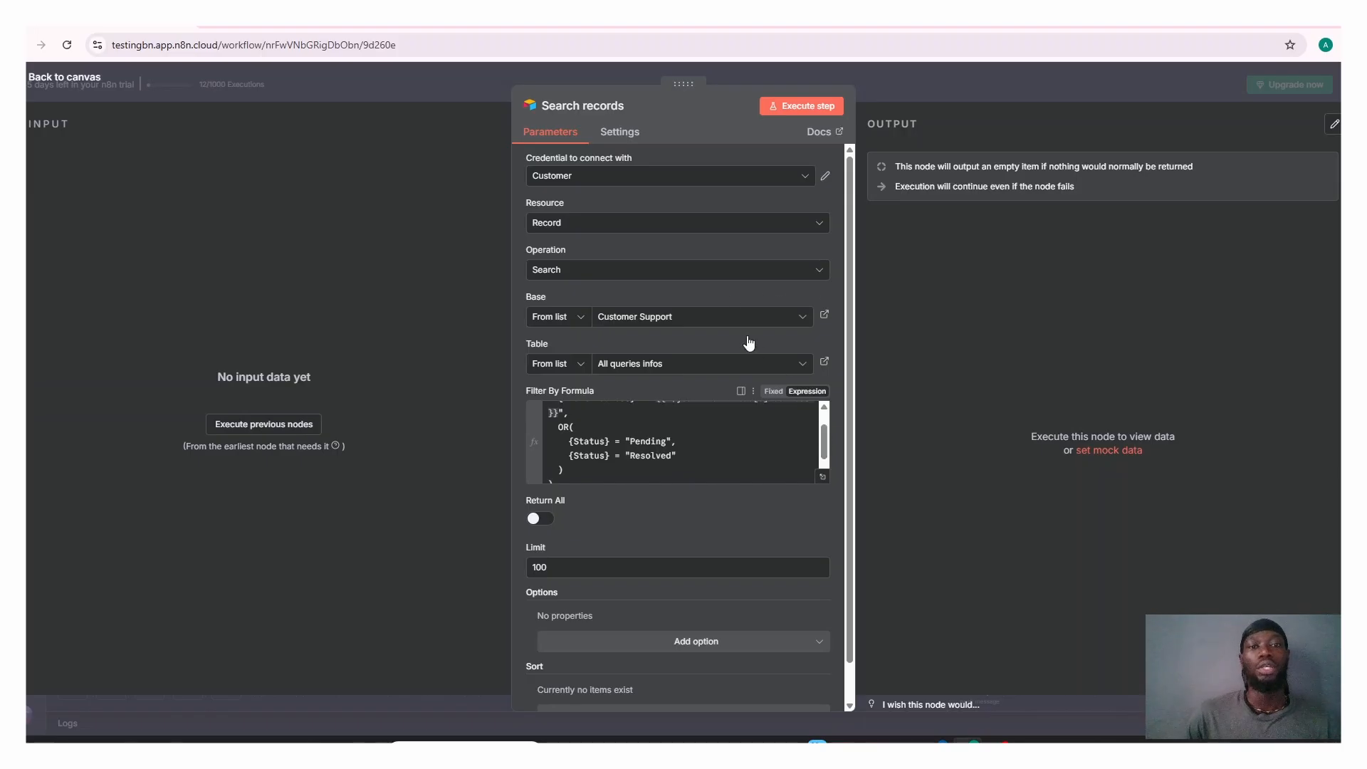
# Step: Inspect the Search records node's Customer credential for Airtable and its available resource types
pyautogui.click(824, 178)
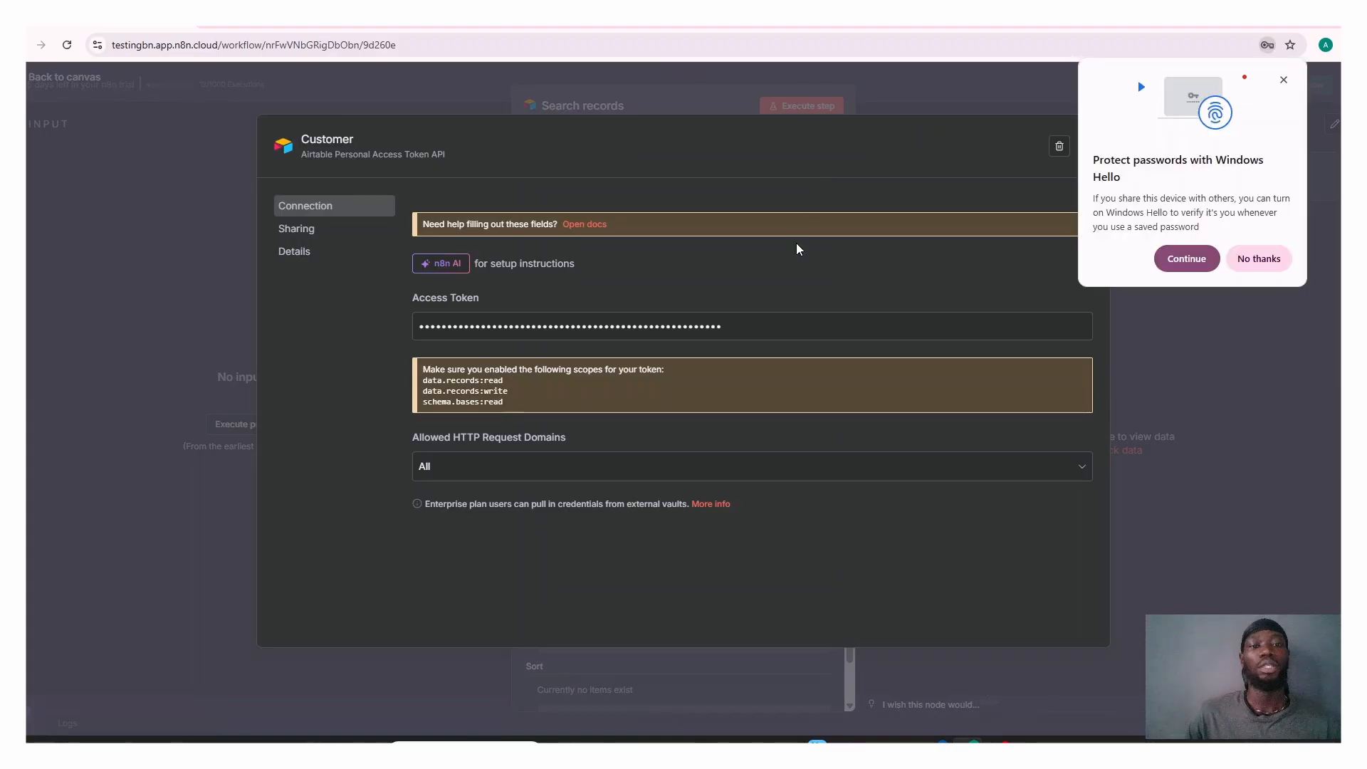
pyautogui.click(1283, 80)
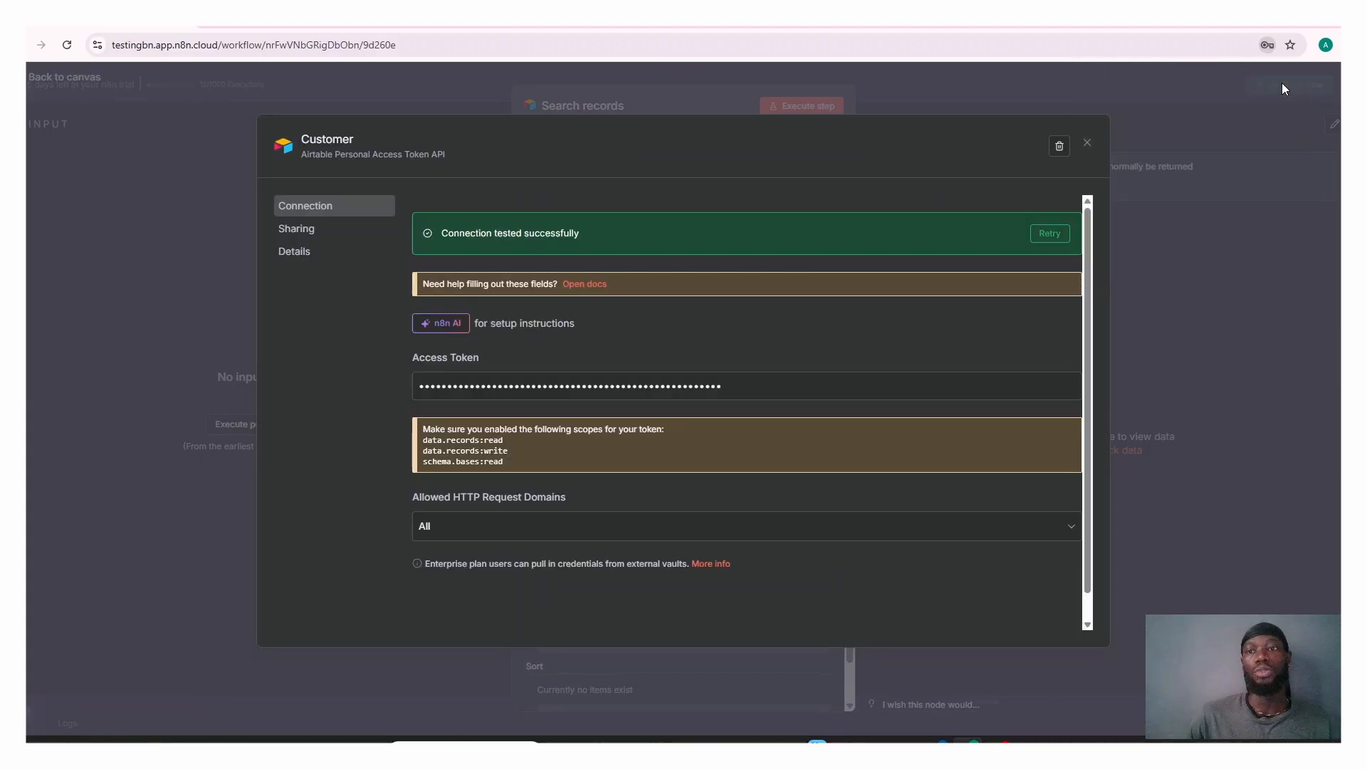
pyautogui.click(1086, 142)
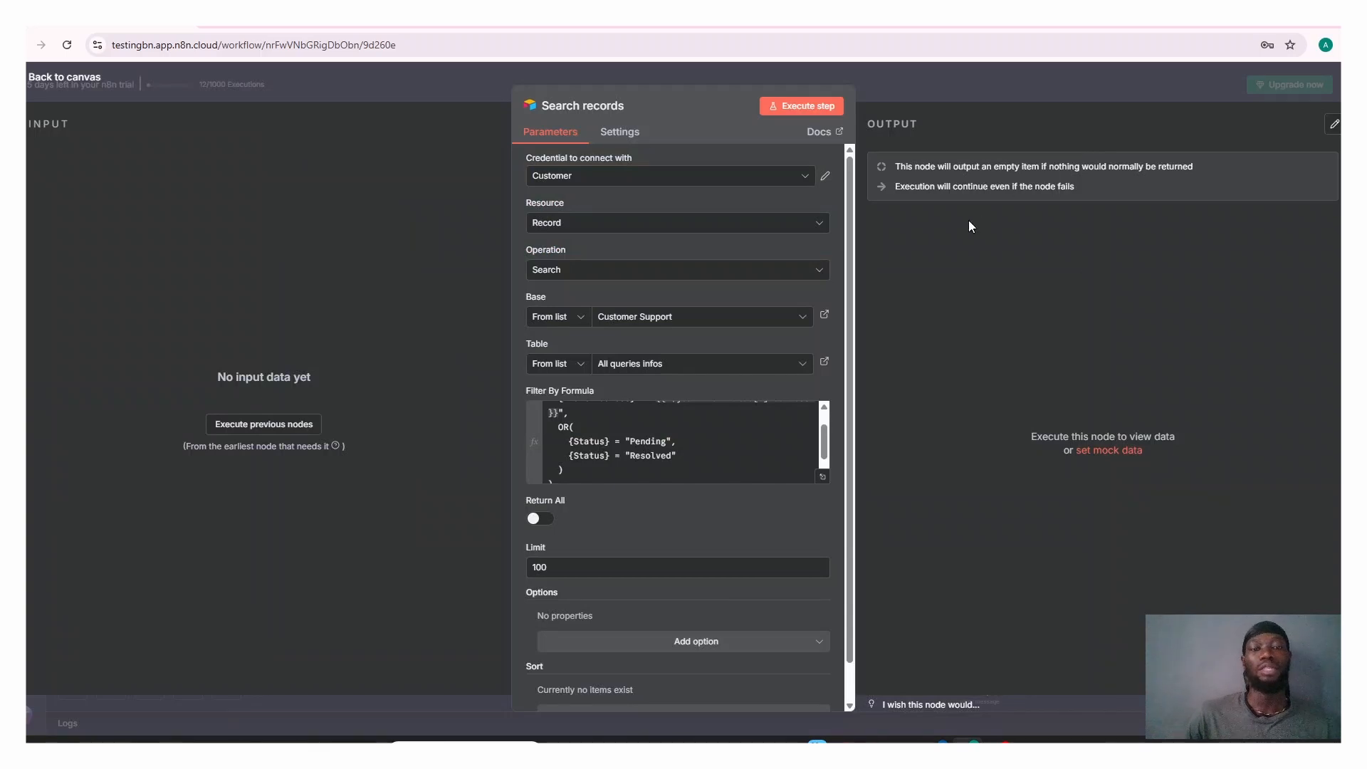
pyautogui.click(638, 225)
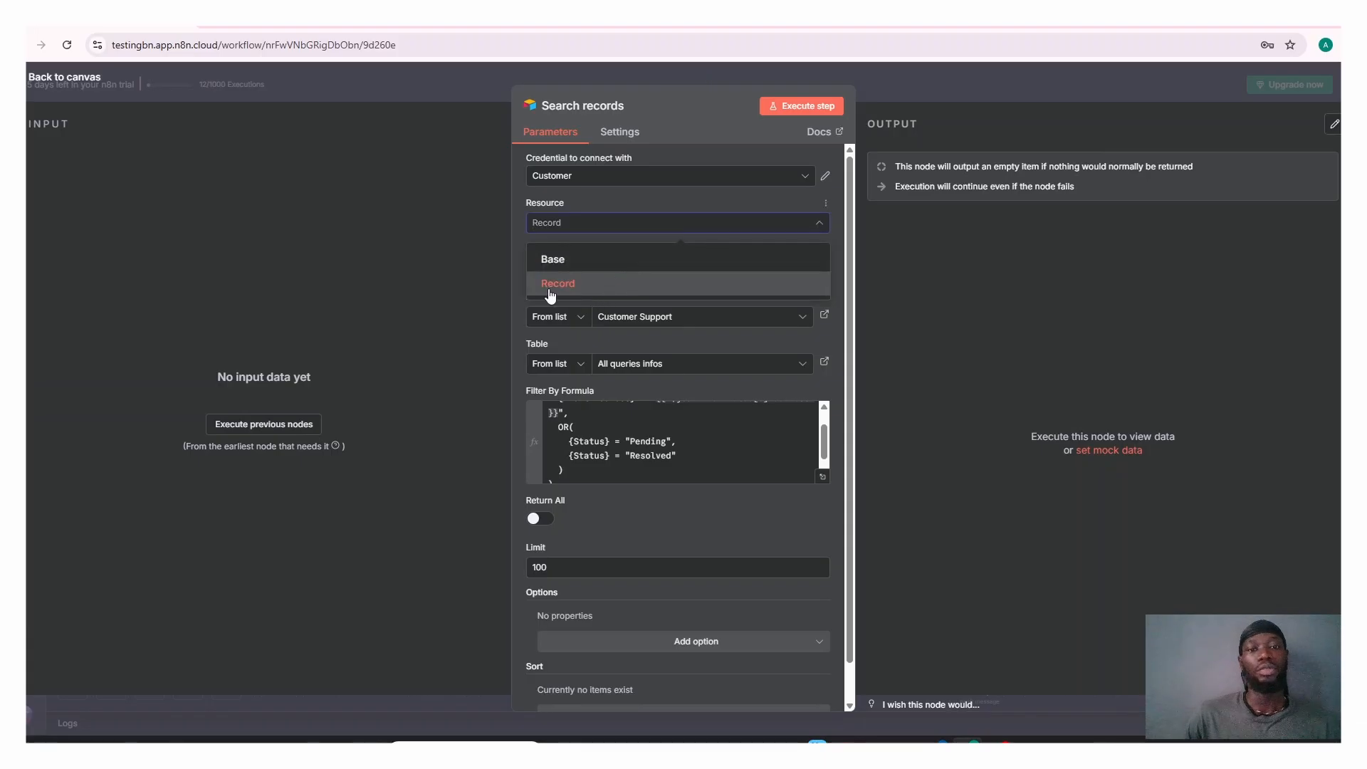
pyautogui.click(447, 255)
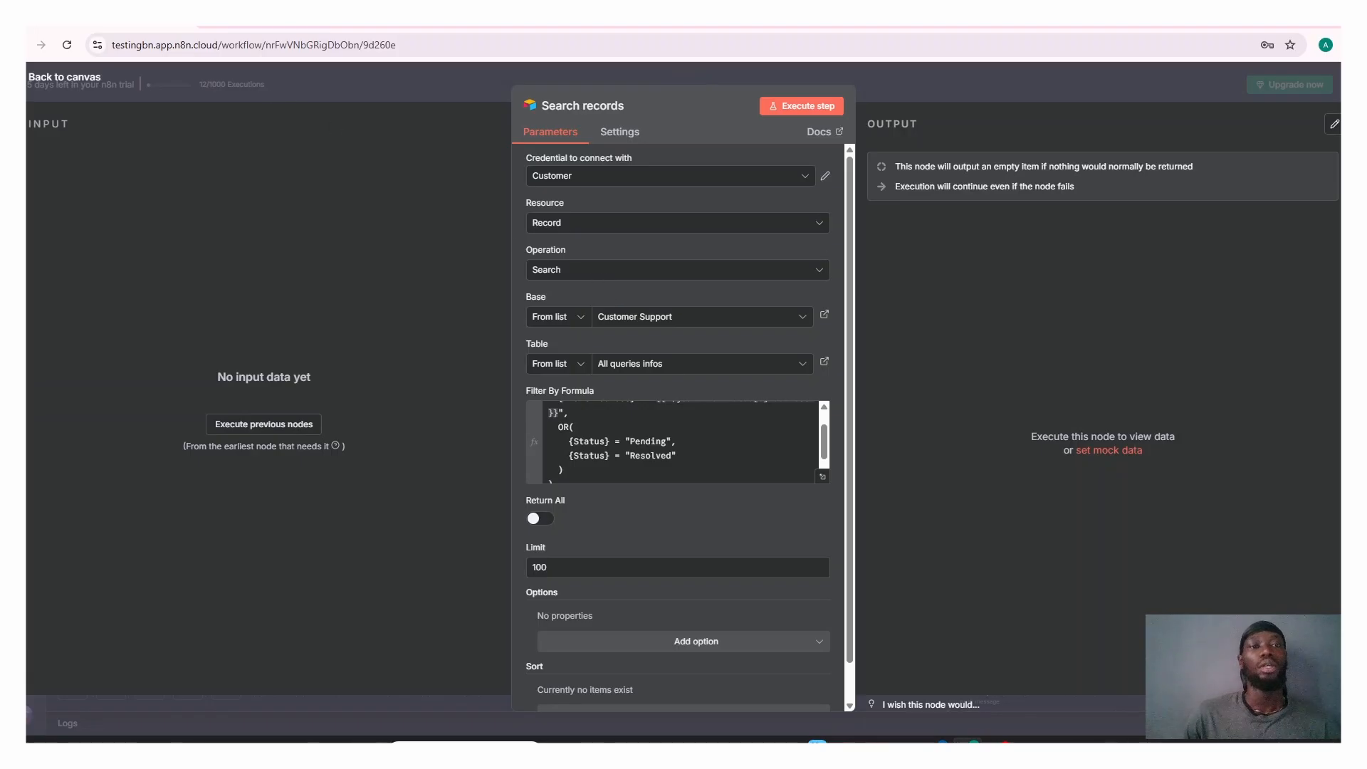
# Step: Switch to the Customer Support base in Airtable and view the Status options of the first Product Quality record
pyautogui.click(280, 26)
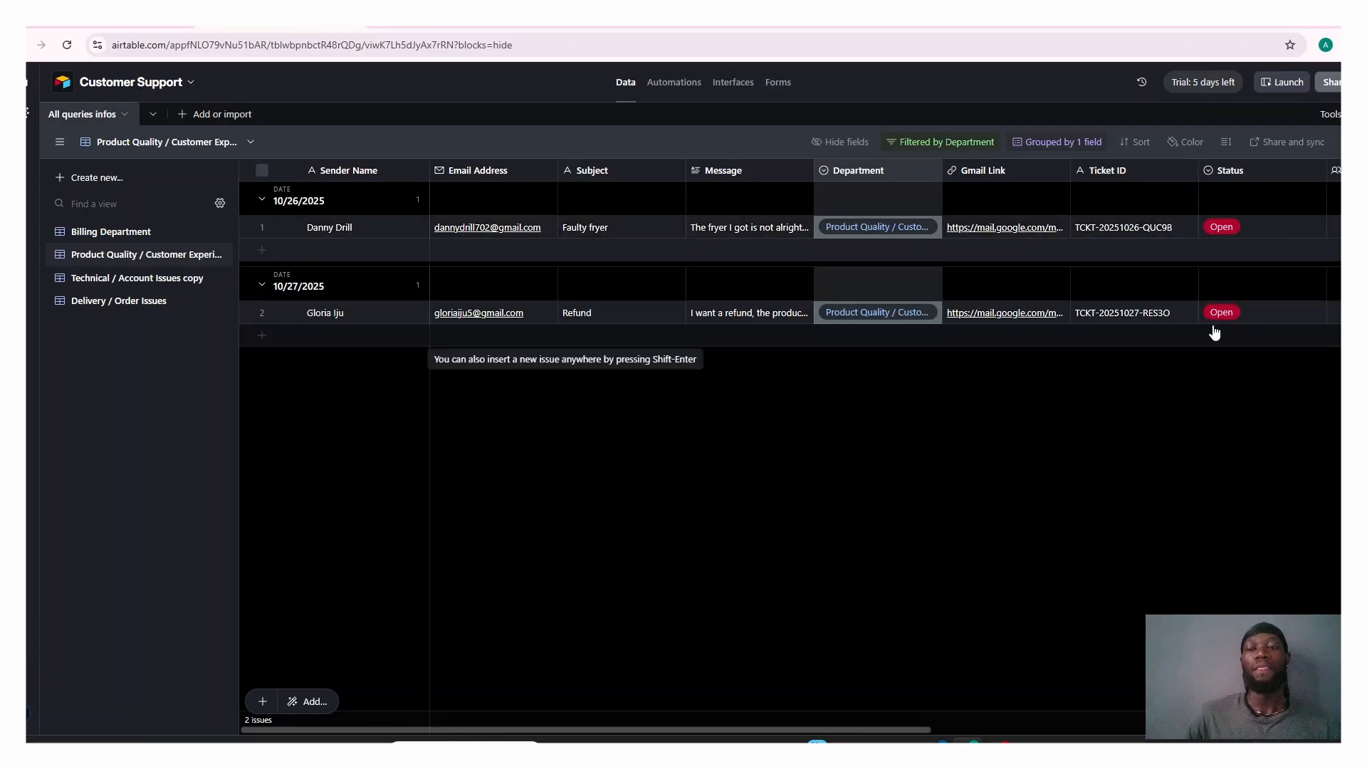
pyautogui.click(1225, 227)
pyautogui.click(1245, 227)
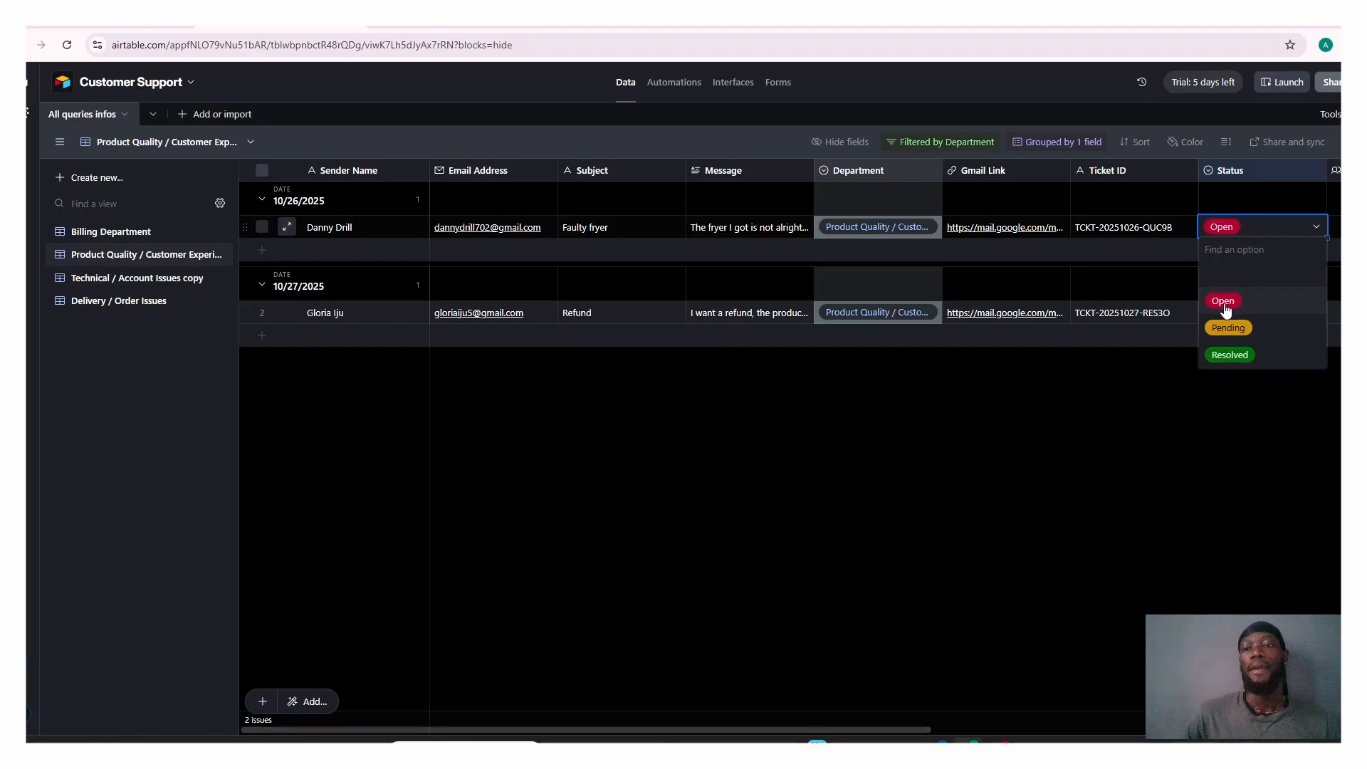
pyautogui.click(1214, 382)
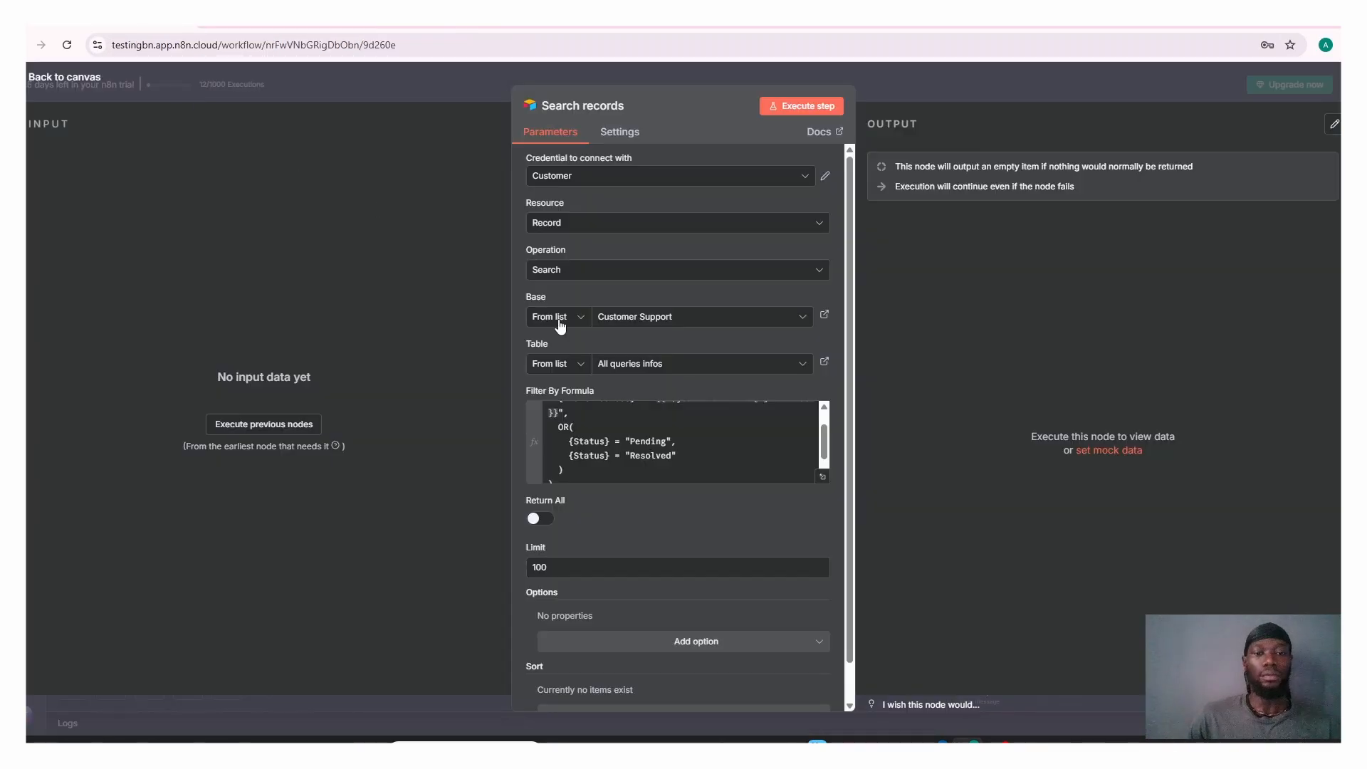
# Step: View the base choices of the Search records node in n8n and compare them with the base open in Airtable
pyautogui.moveTo(821, 444)
pyautogui.mouseDown()
pyautogui.moveTo(815, 473)
pyautogui.moveTo(815, 446)
pyautogui.mouseUp()
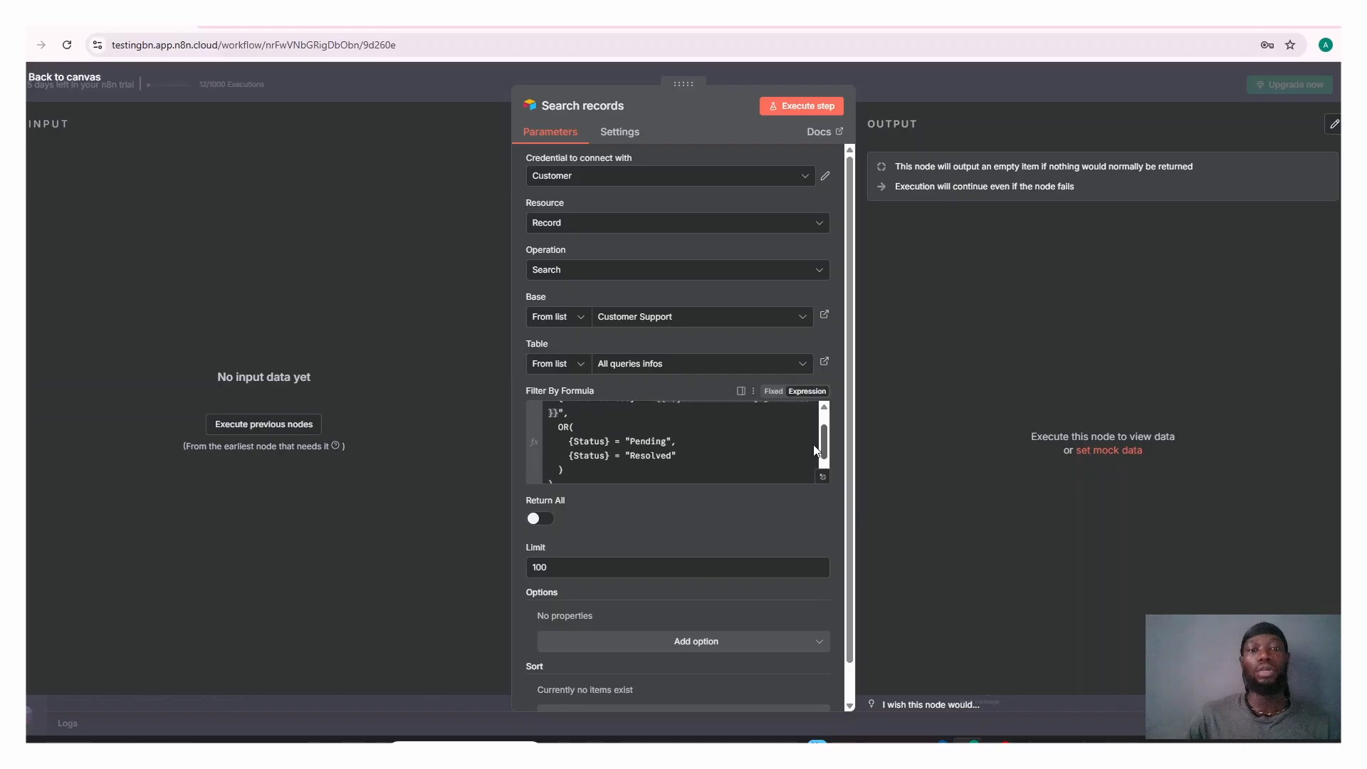
pyautogui.click(676, 319)
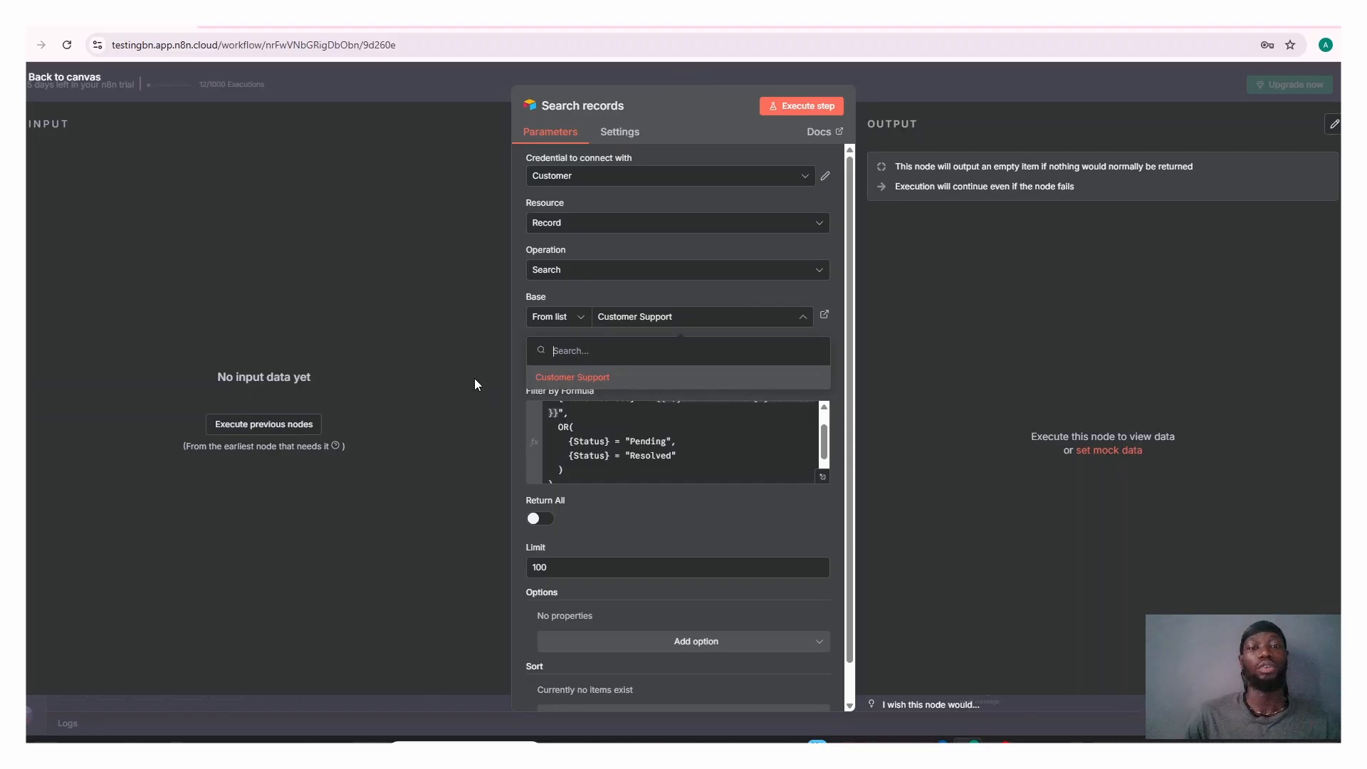
pyautogui.click(292, 32)
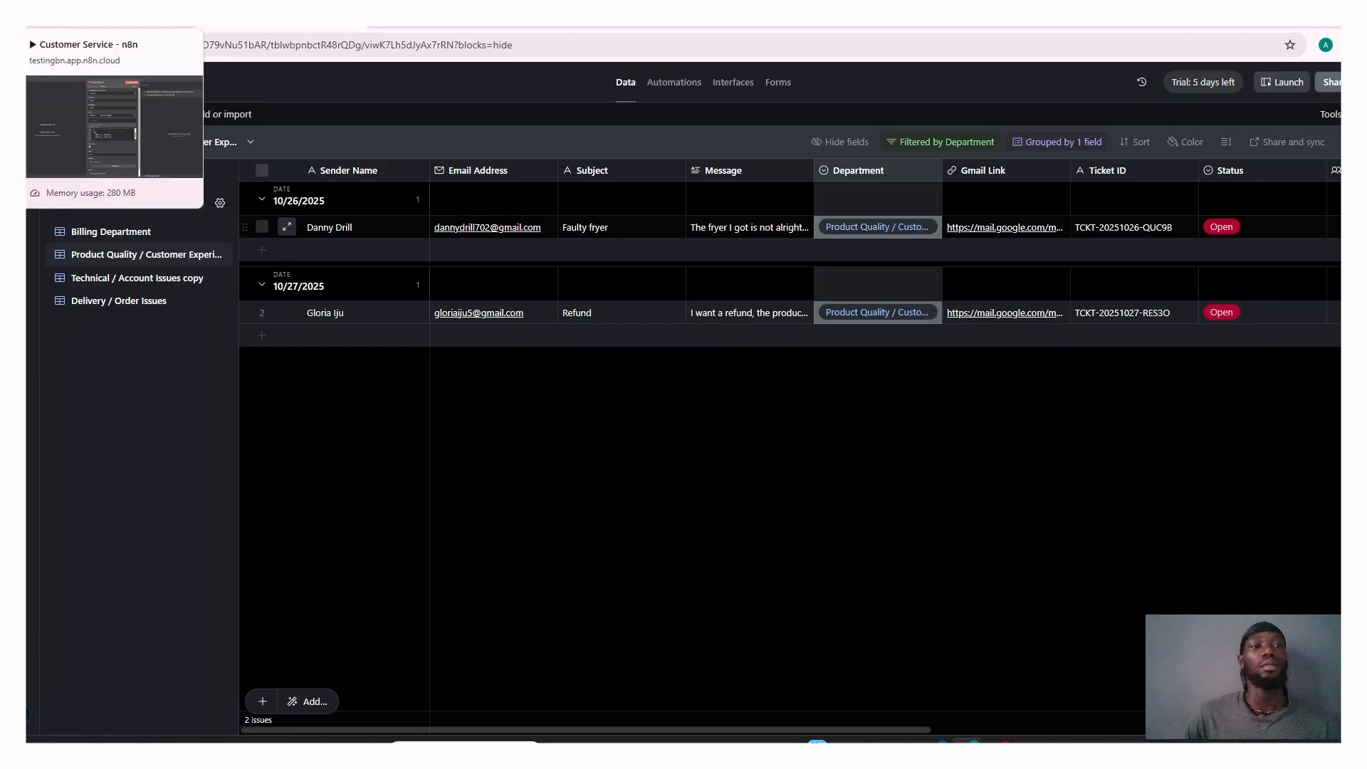
pyautogui.click(107, 14)
pyautogui.click(382, 425)
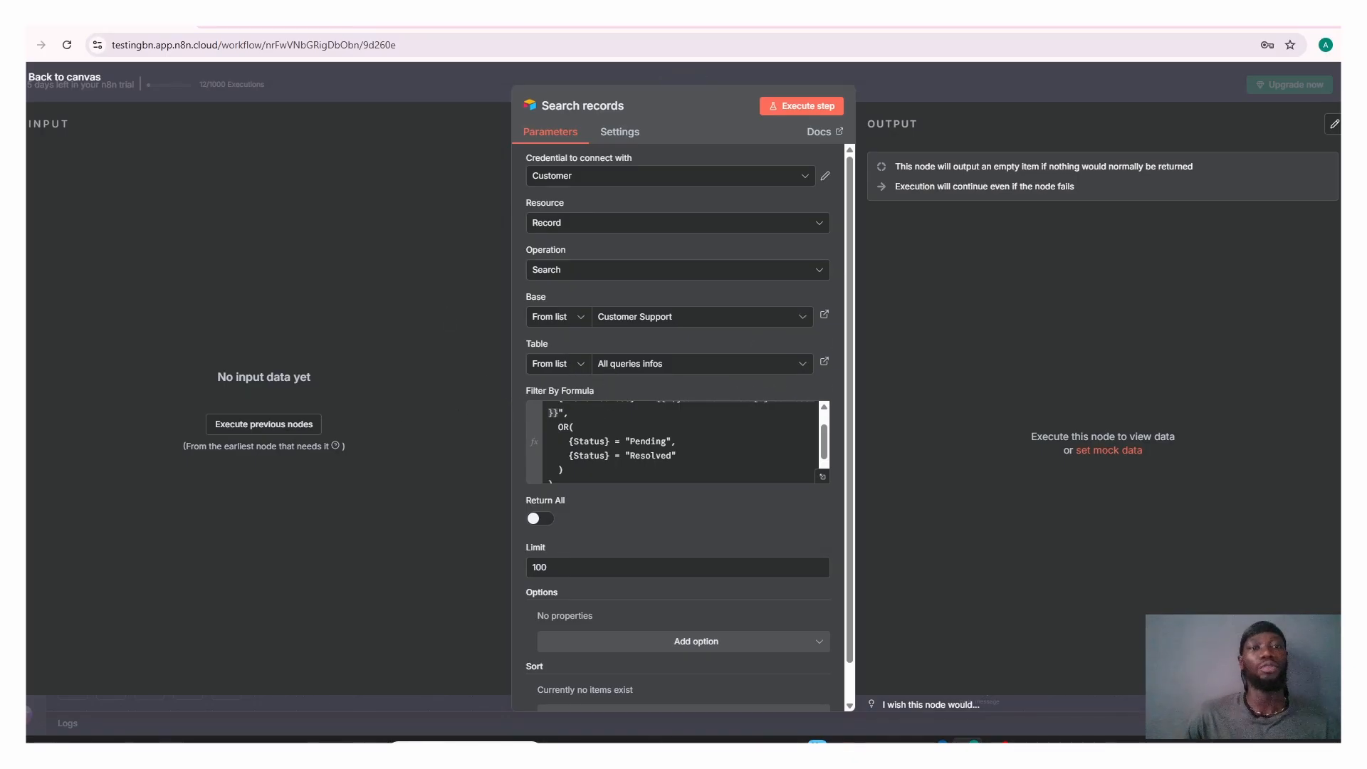
# Step: Check the name of the All queries infos table in Airtable without renaming it, and return to the n8n node
pyautogui.click(274, 19)
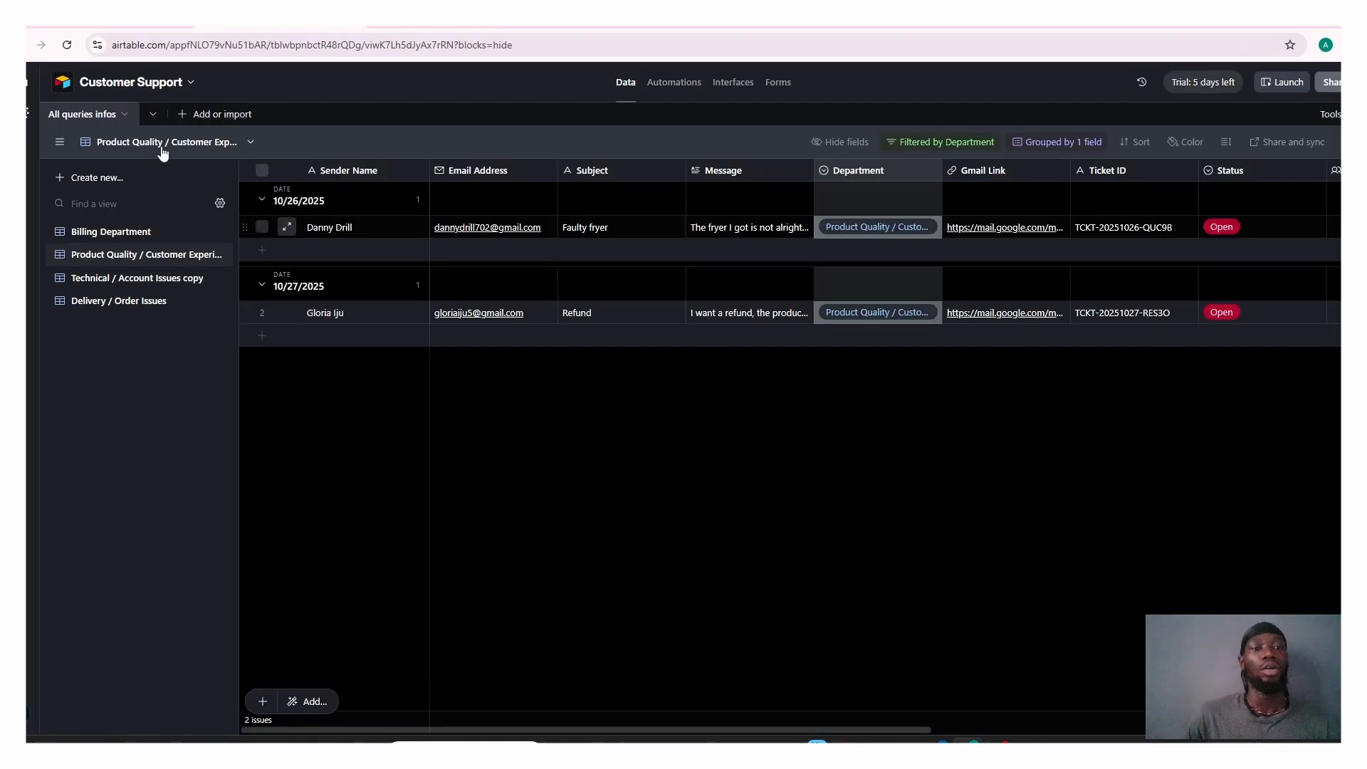
pyautogui.doubleClick(87, 119)
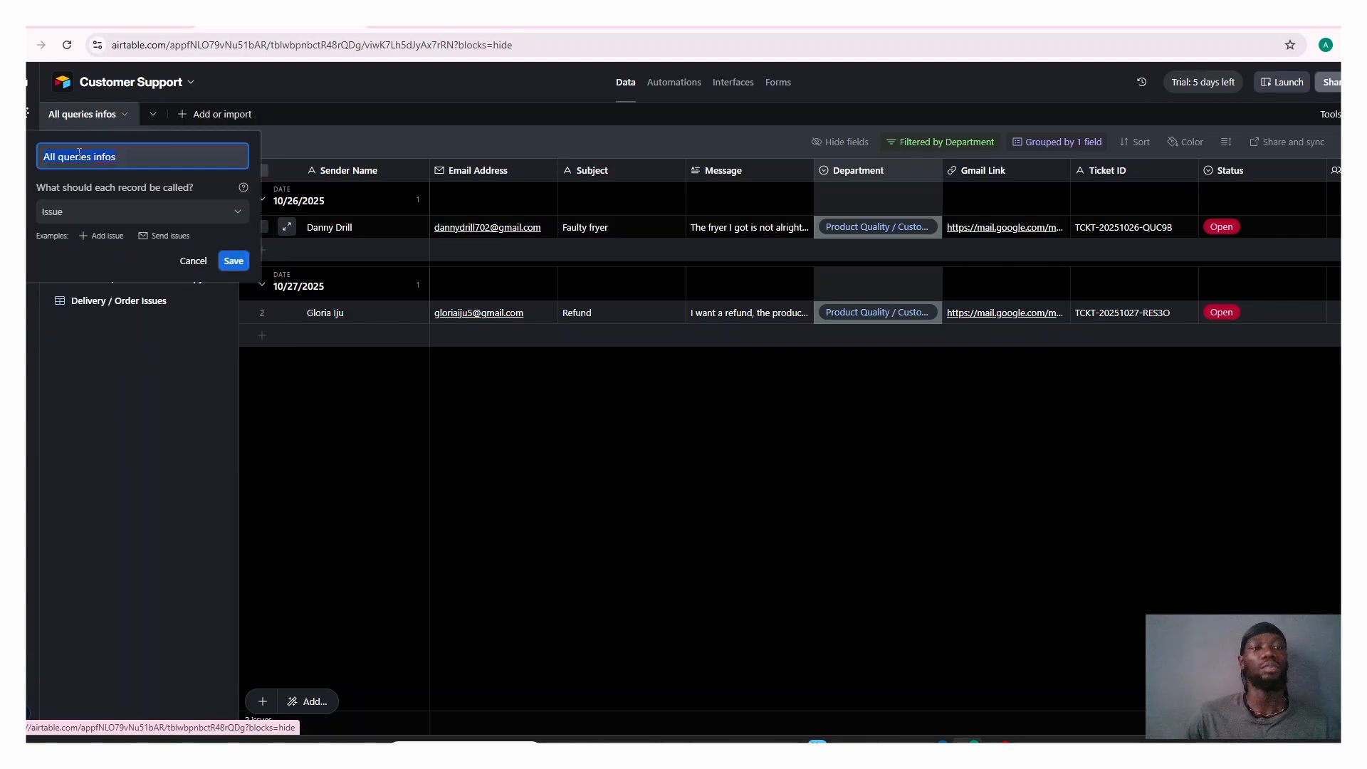
pyautogui.click(107, 360)
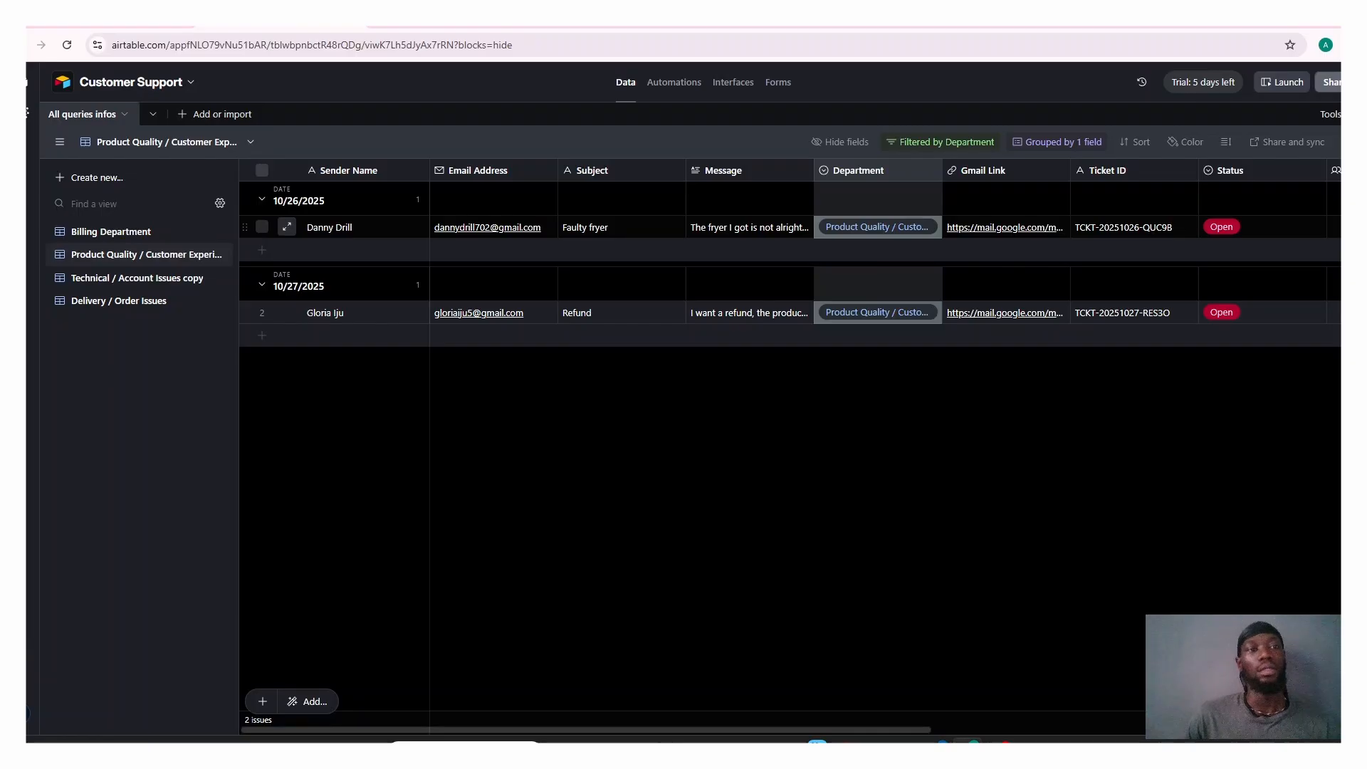
pyautogui.click(110, 27)
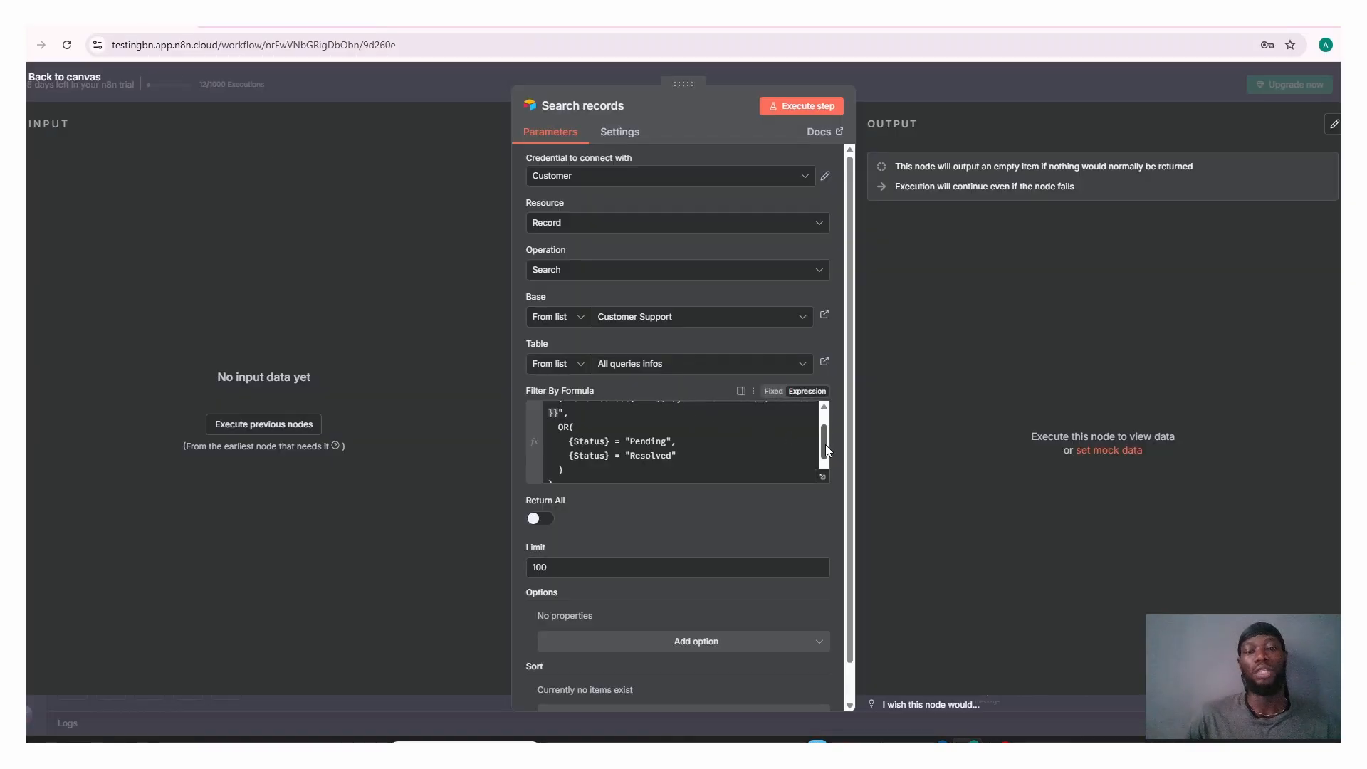
# Step: Examine the email address and status conditions of the Filter By Formula expression, and return to the workflow canvas
pyautogui.scroll(2, 824, 443)
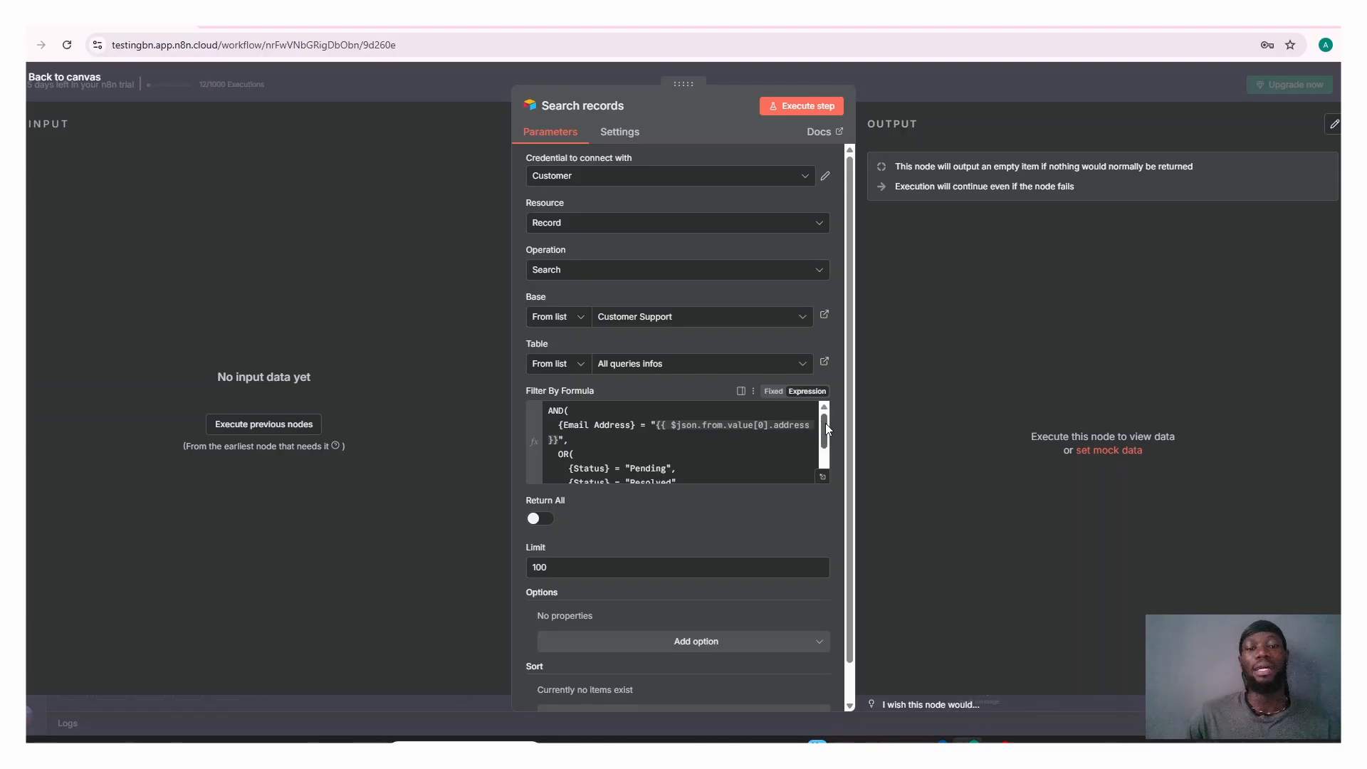
pyautogui.moveTo(823, 427); pyautogui.dragTo(822, 448)
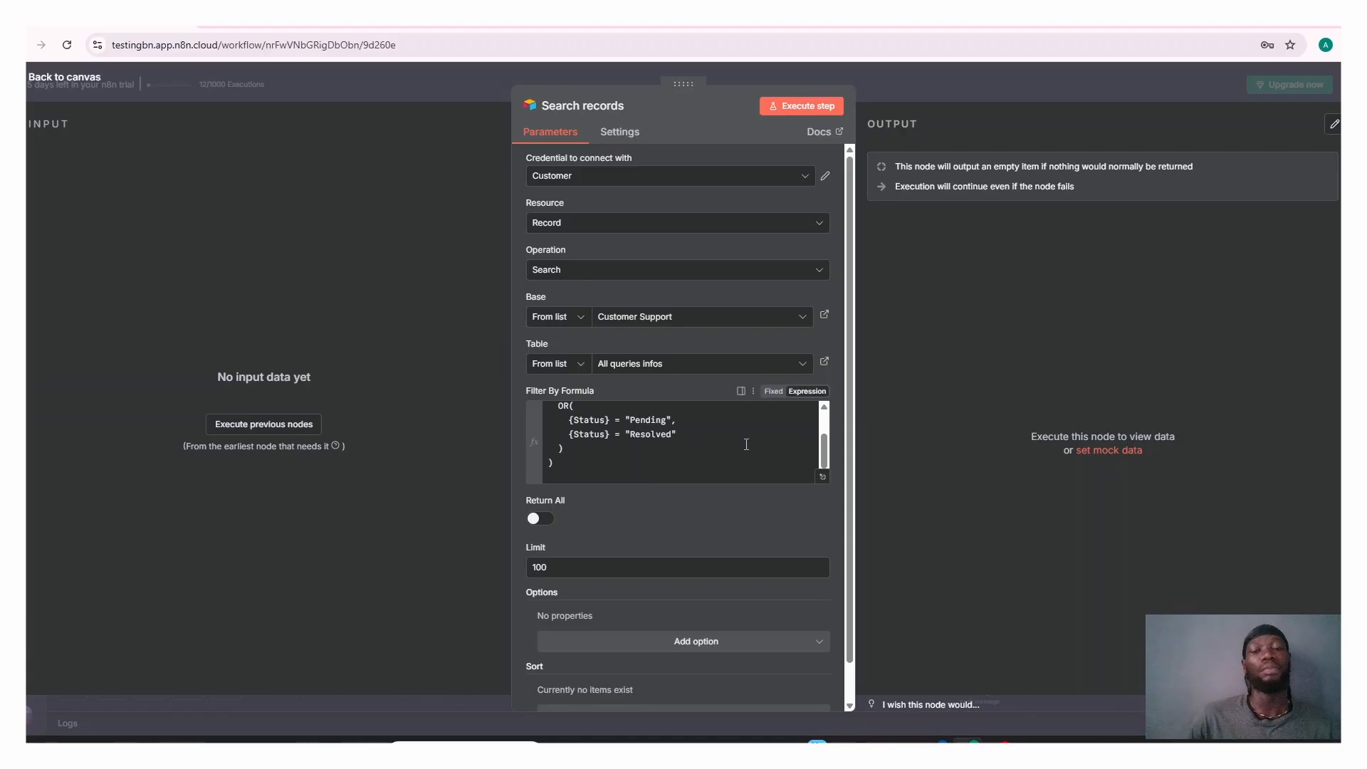
pyautogui.moveTo(823, 454); pyautogui.dragTo(823, 443)
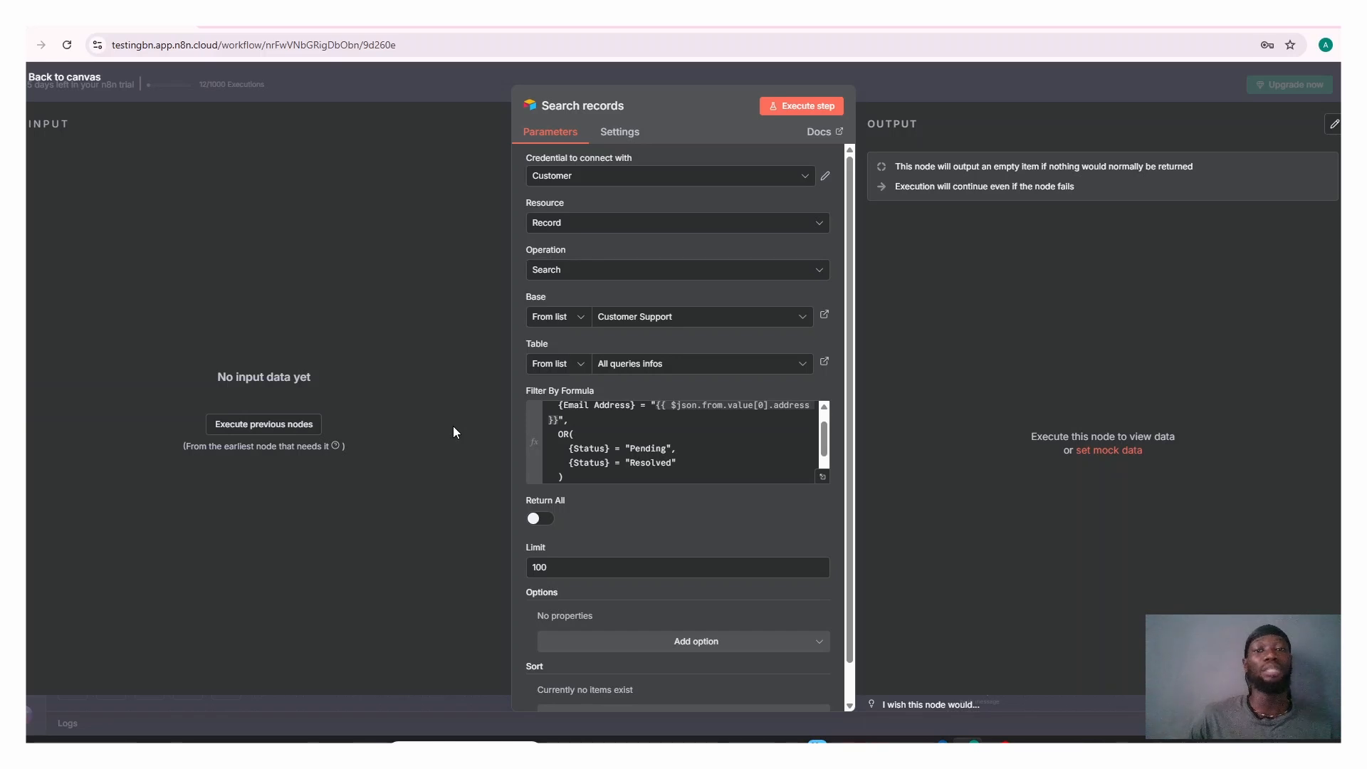
pyautogui.click(60, 83)
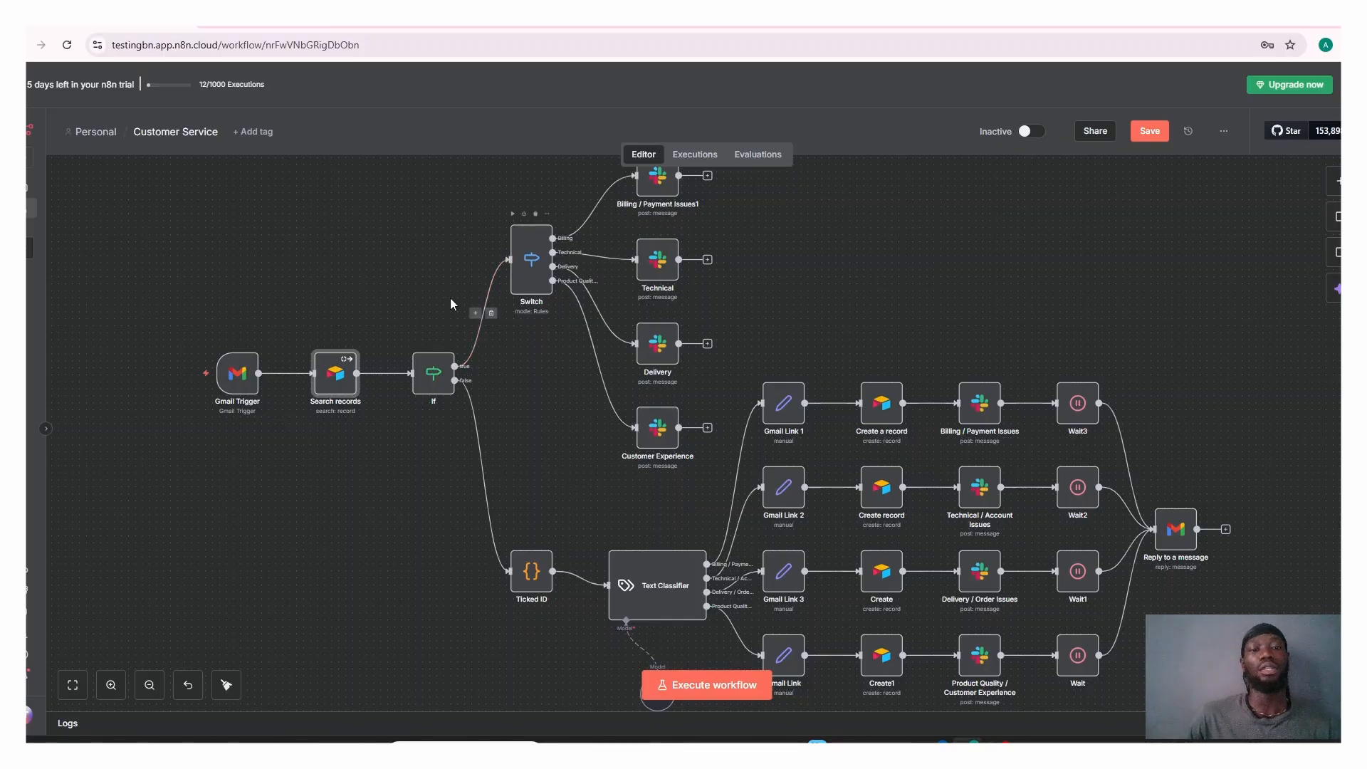
# Step: Reopen the Search records node and view its settings for output data and error handling
pyautogui.click(438, 400)
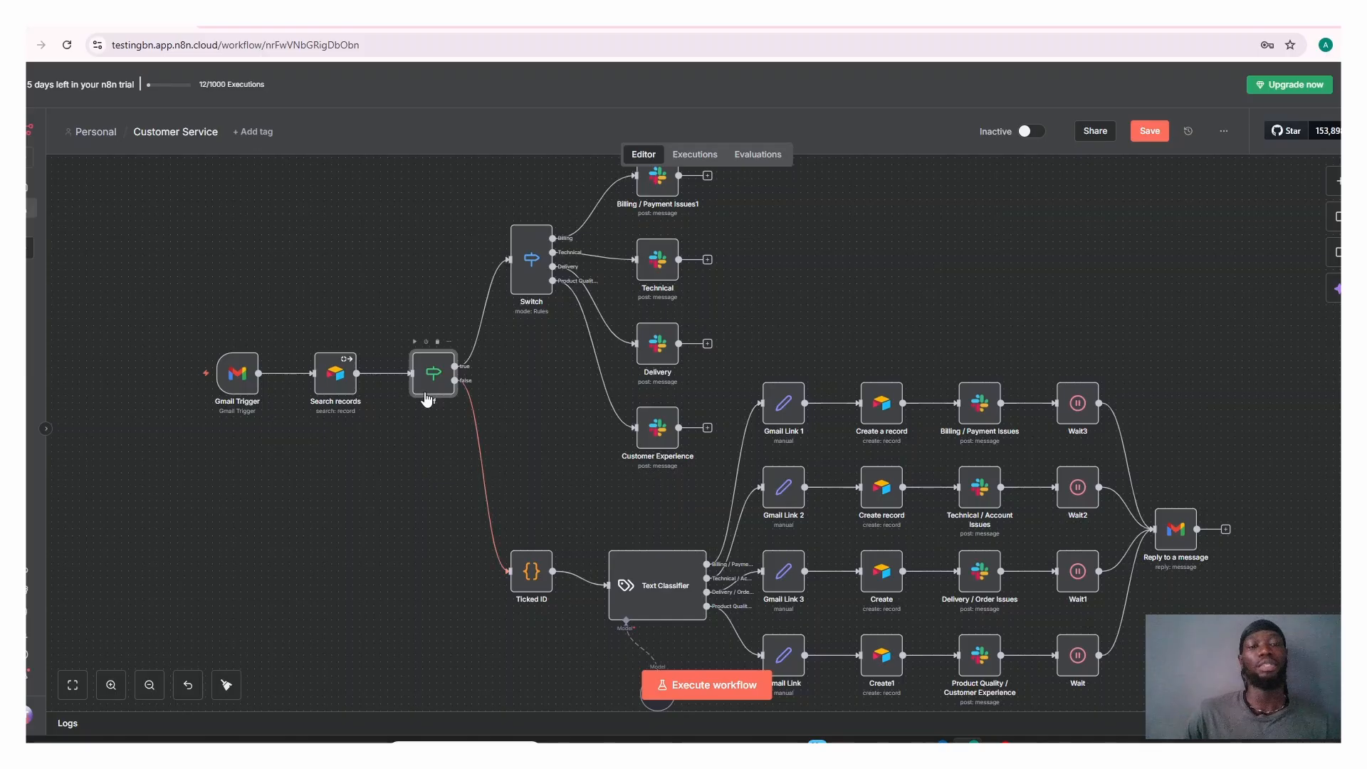
pyautogui.click(342, 381)
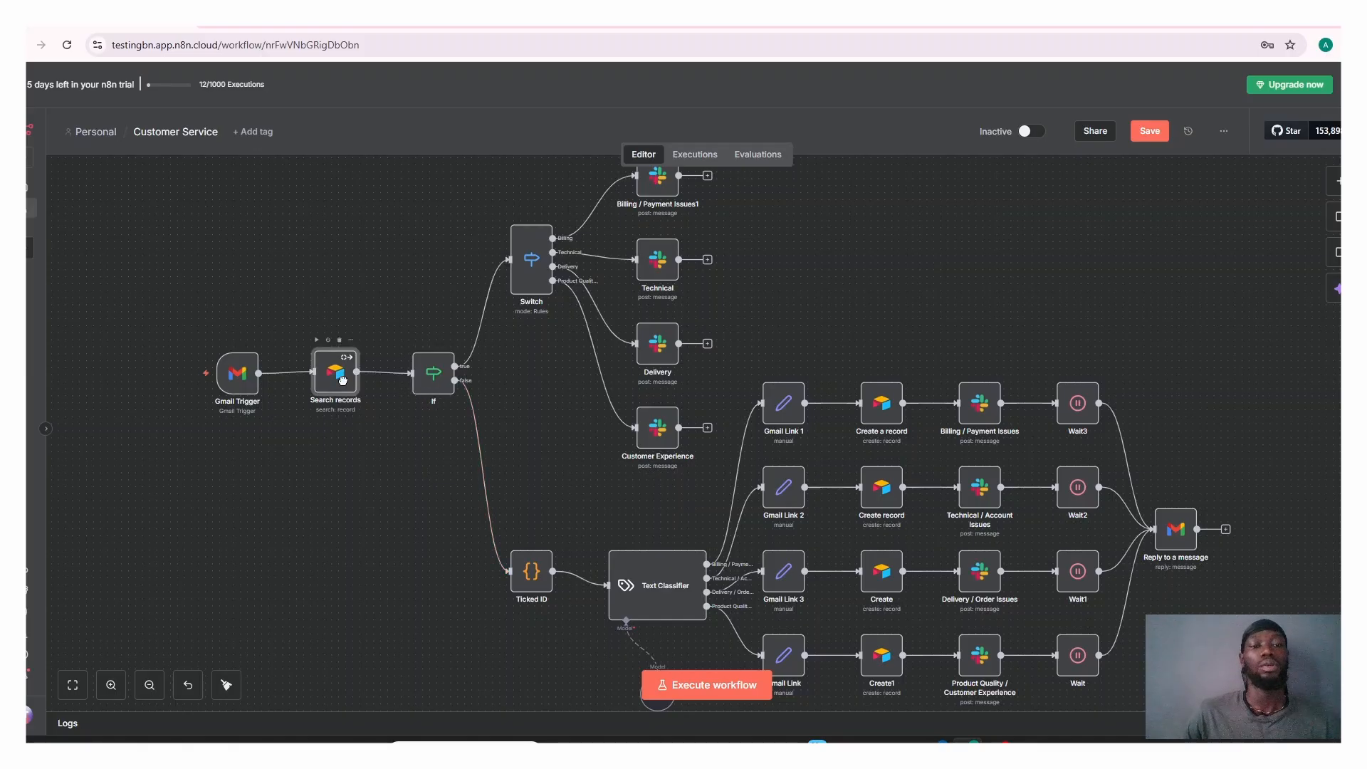
pyautogui.doubleClick(342, 380)
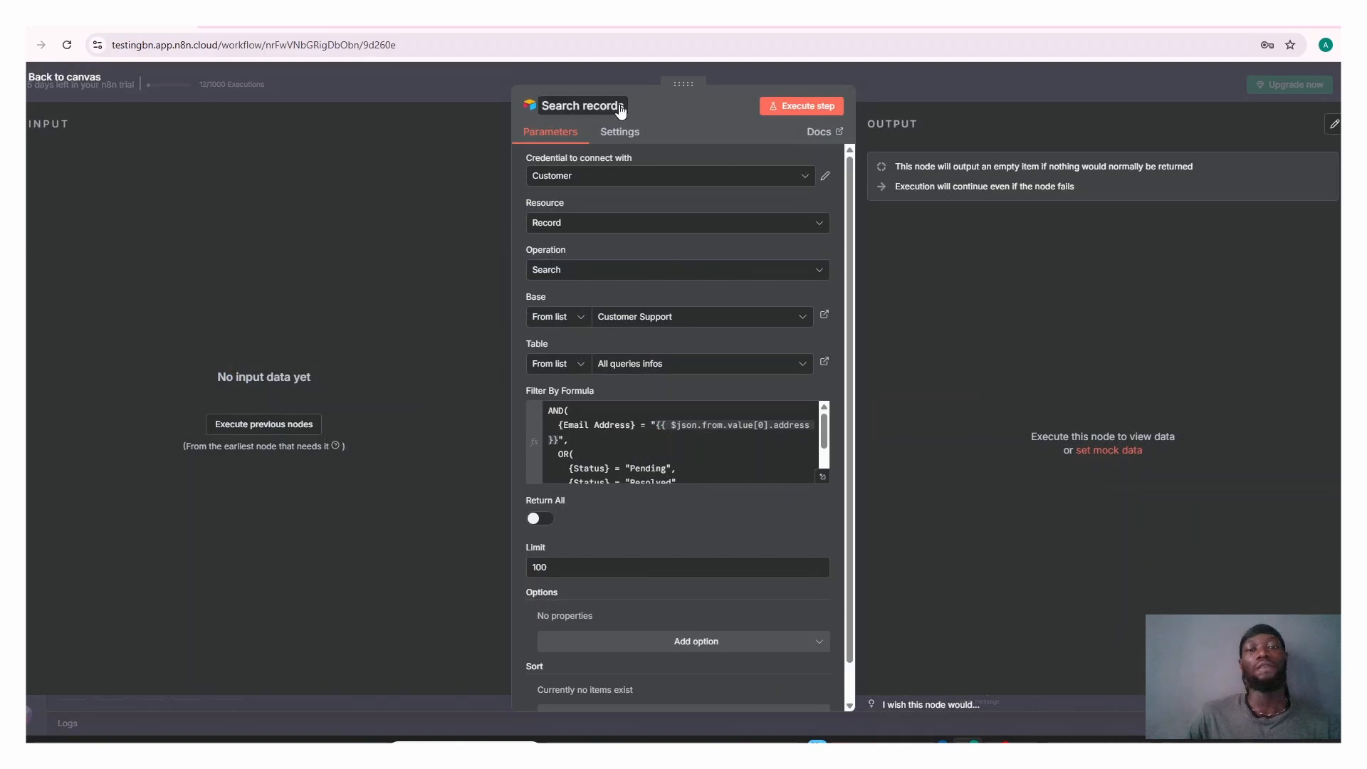
pyautogui.click(615, 133)
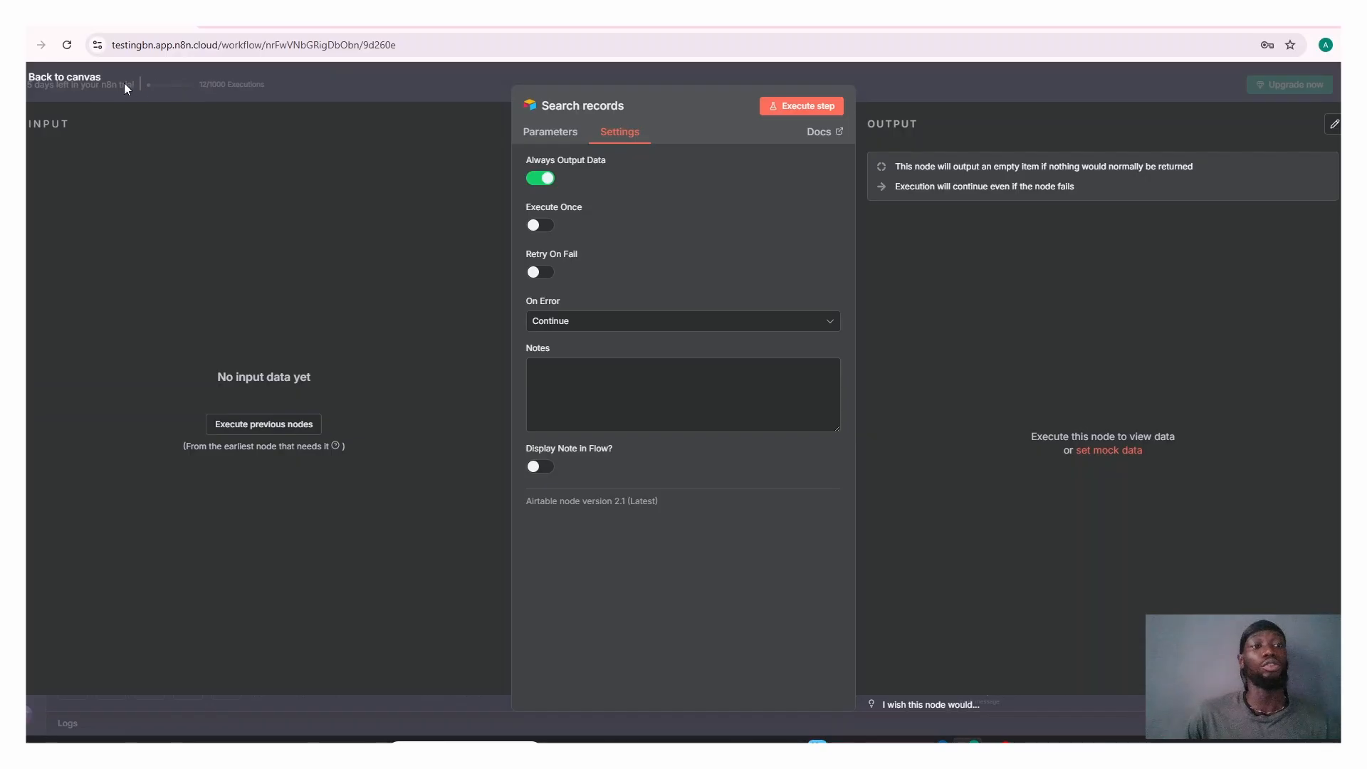
# Step: Return to the workflow canvas, examine the condition and options of the If node, and close it
pyautogui.click(63, 77)
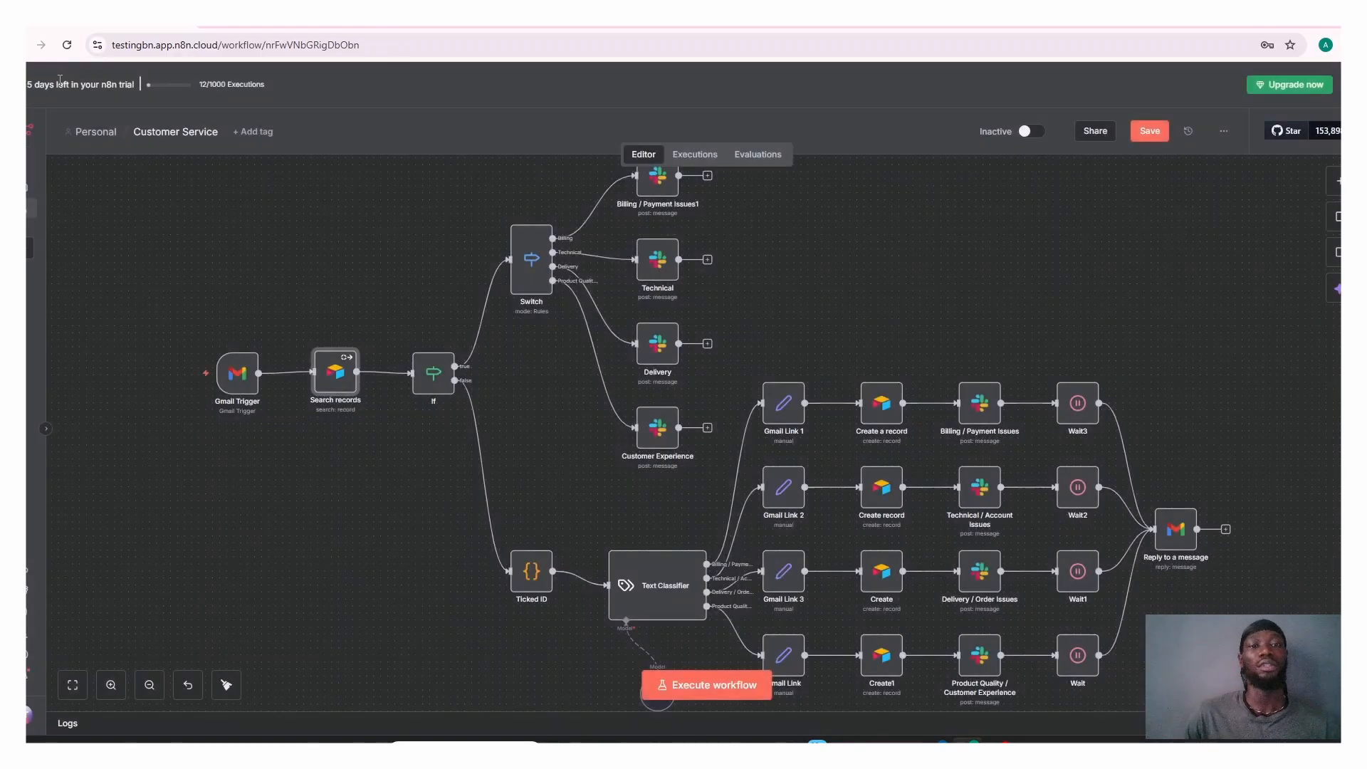
pyautogui.moveTo(489, 537)
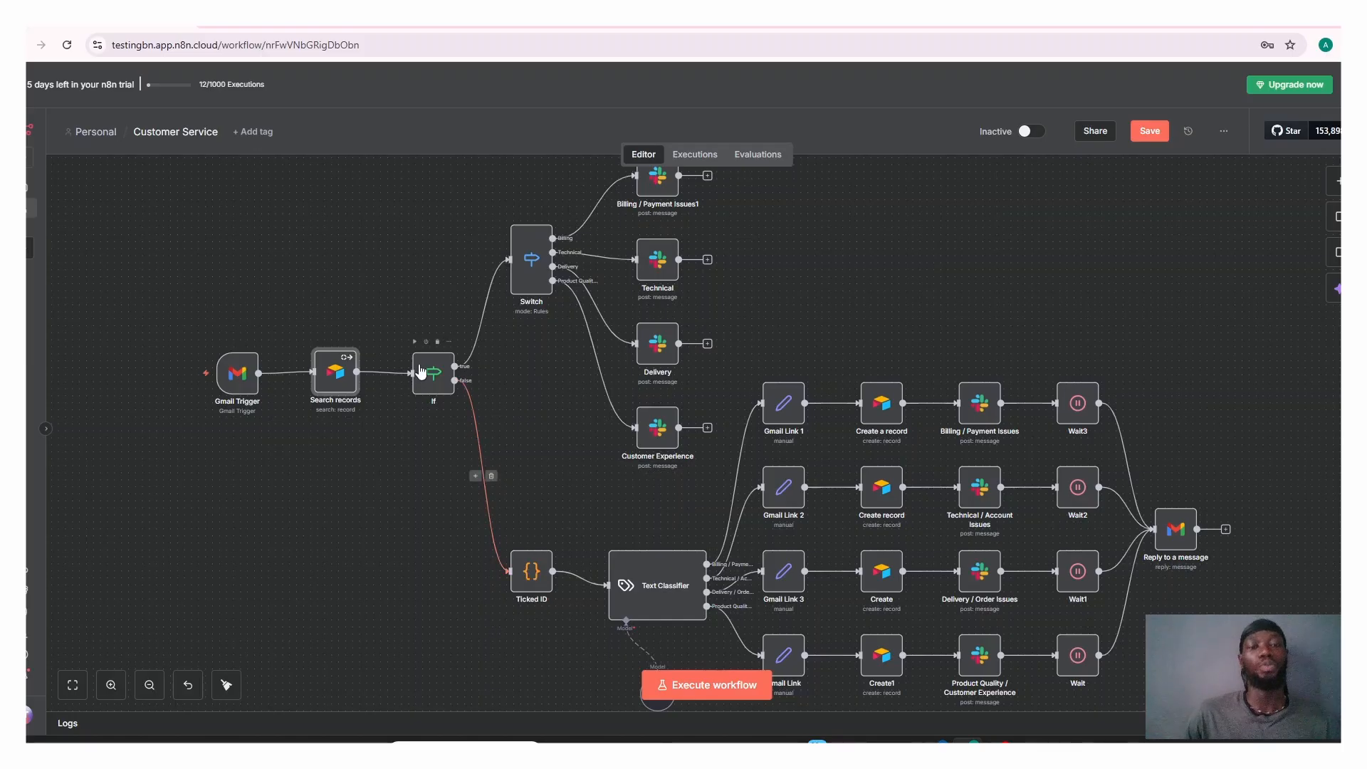
pyautogui.click(438, 388)
pyautogui.doubleClick(439, 387)
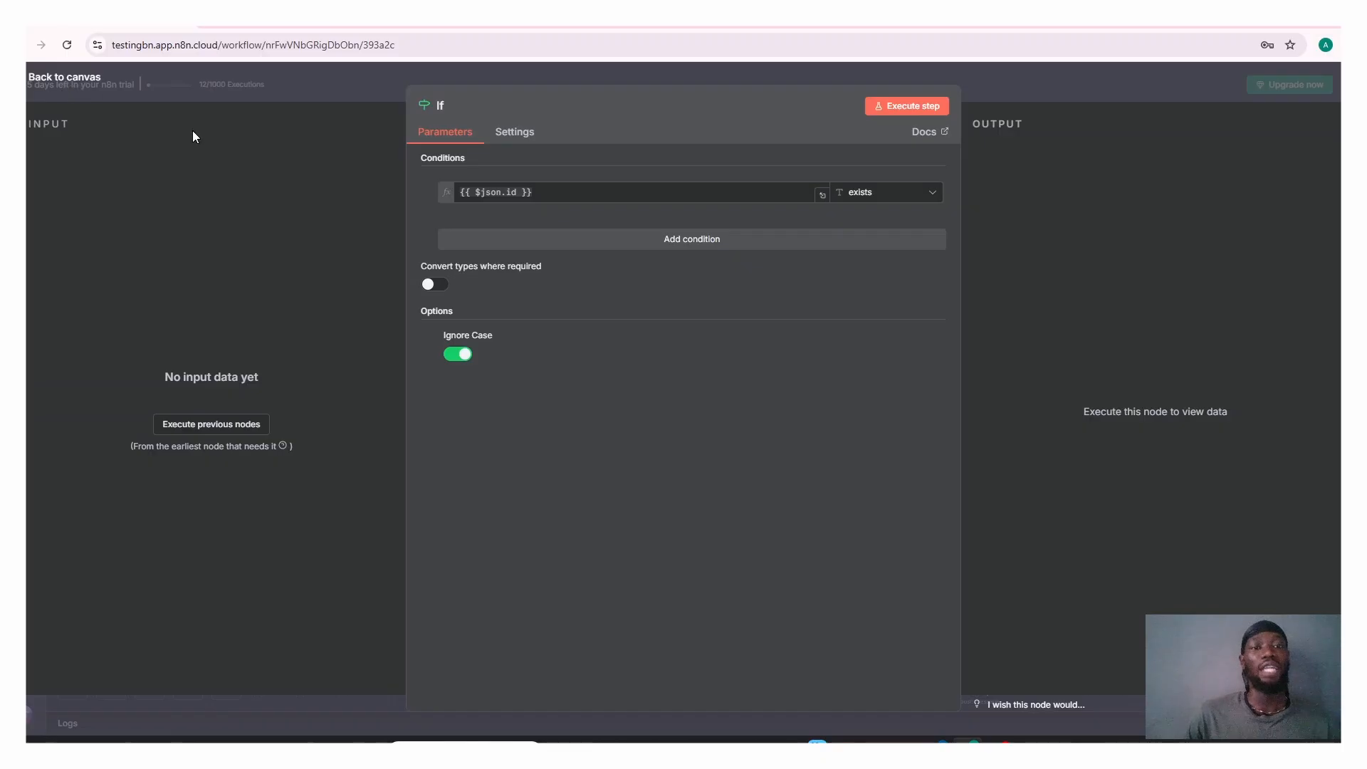
pyautogui.click(93, 79)
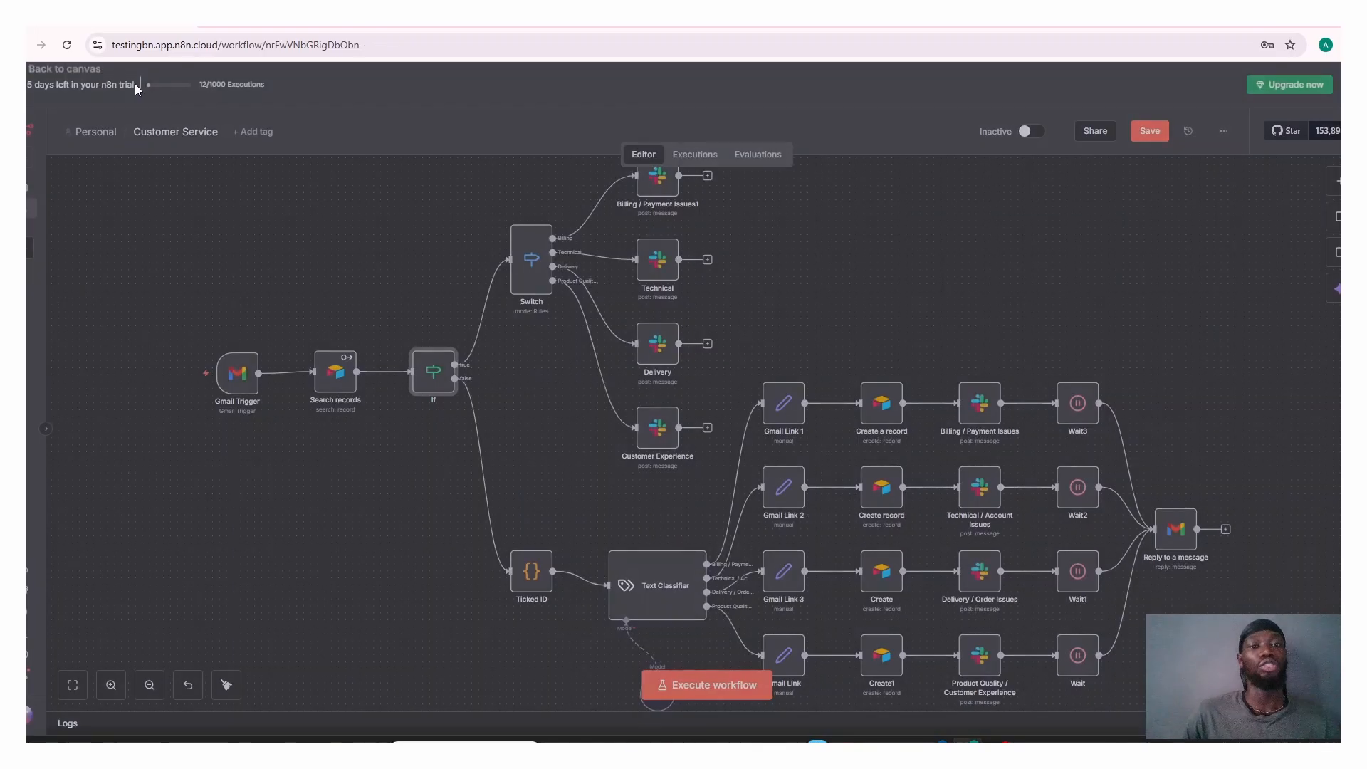
# Step: Reopen the Search records node to recheck its parameters, and go back to the workflow canvas
pyautogui.click(338, 378)
pyautogui.doubleClick(338, 379)
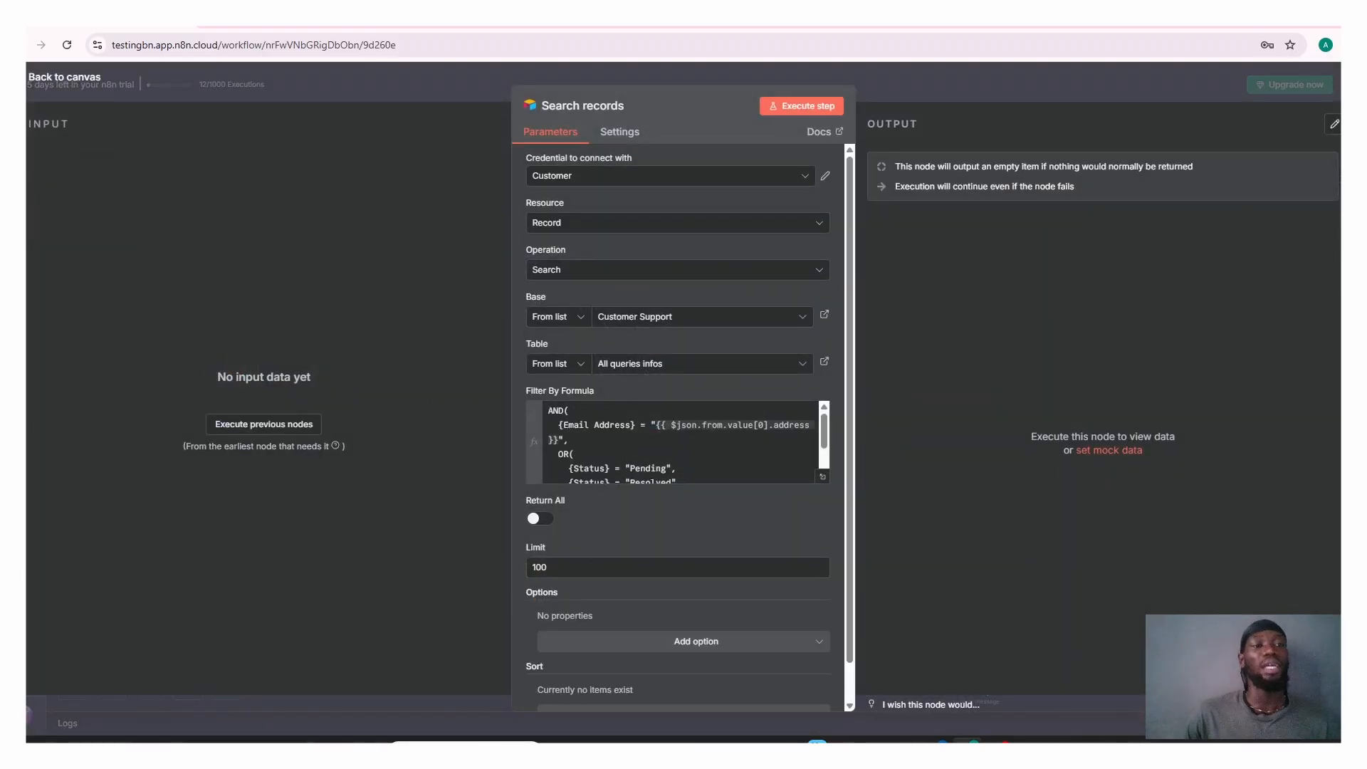
pyautogui.click(62, 79)
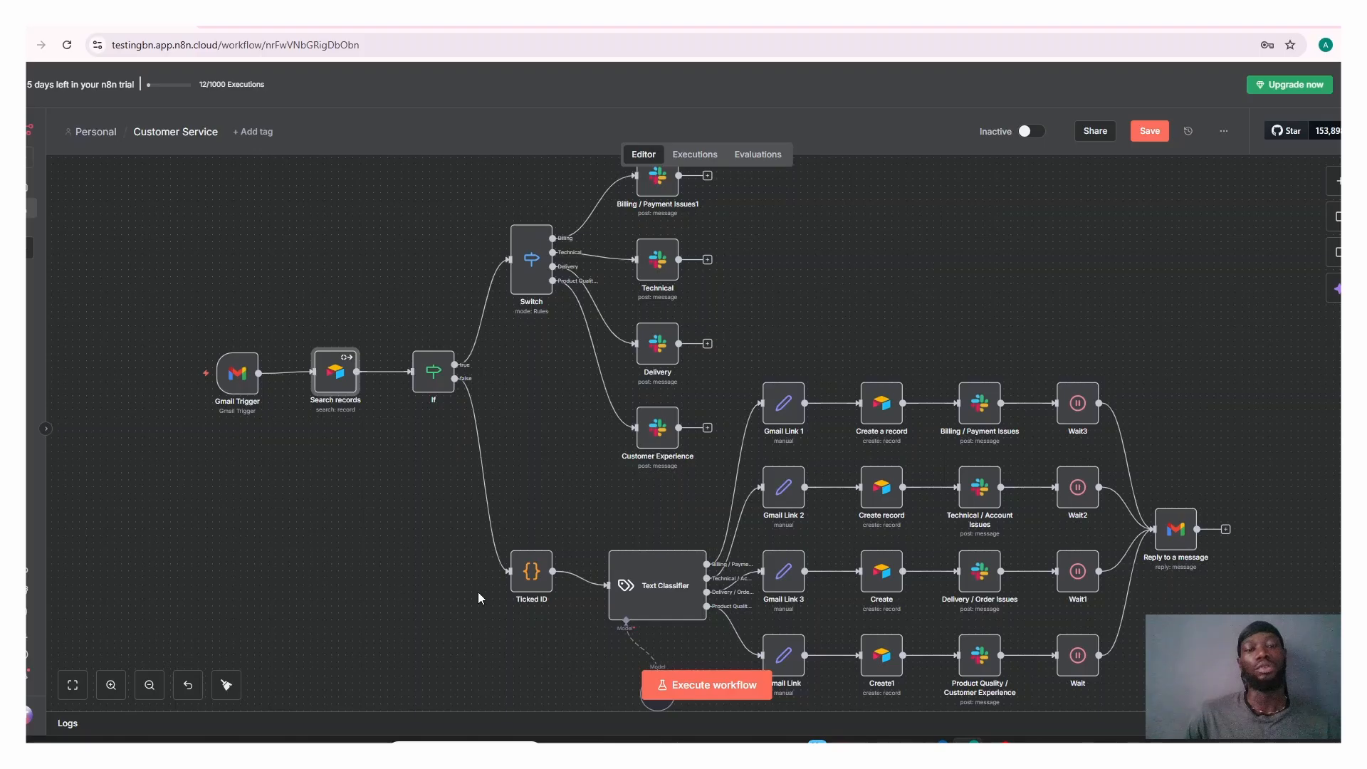
# Step: Examine the JavaScript code in the Ticked ID node that generates the ticket ID, and return to the canvas
pyautogui.click(529, 580)
pyautogui.doubleClick(529, 580)
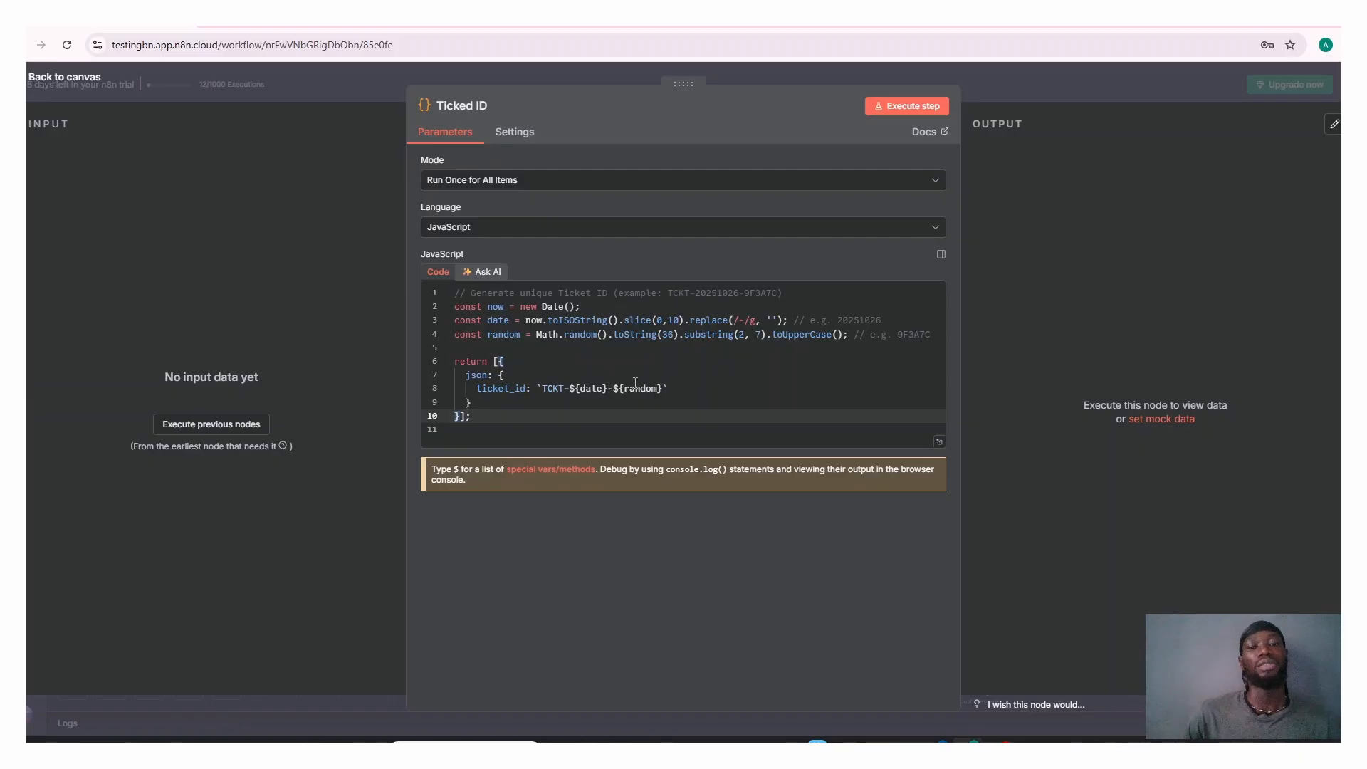
pyautogui.click(54, 75)
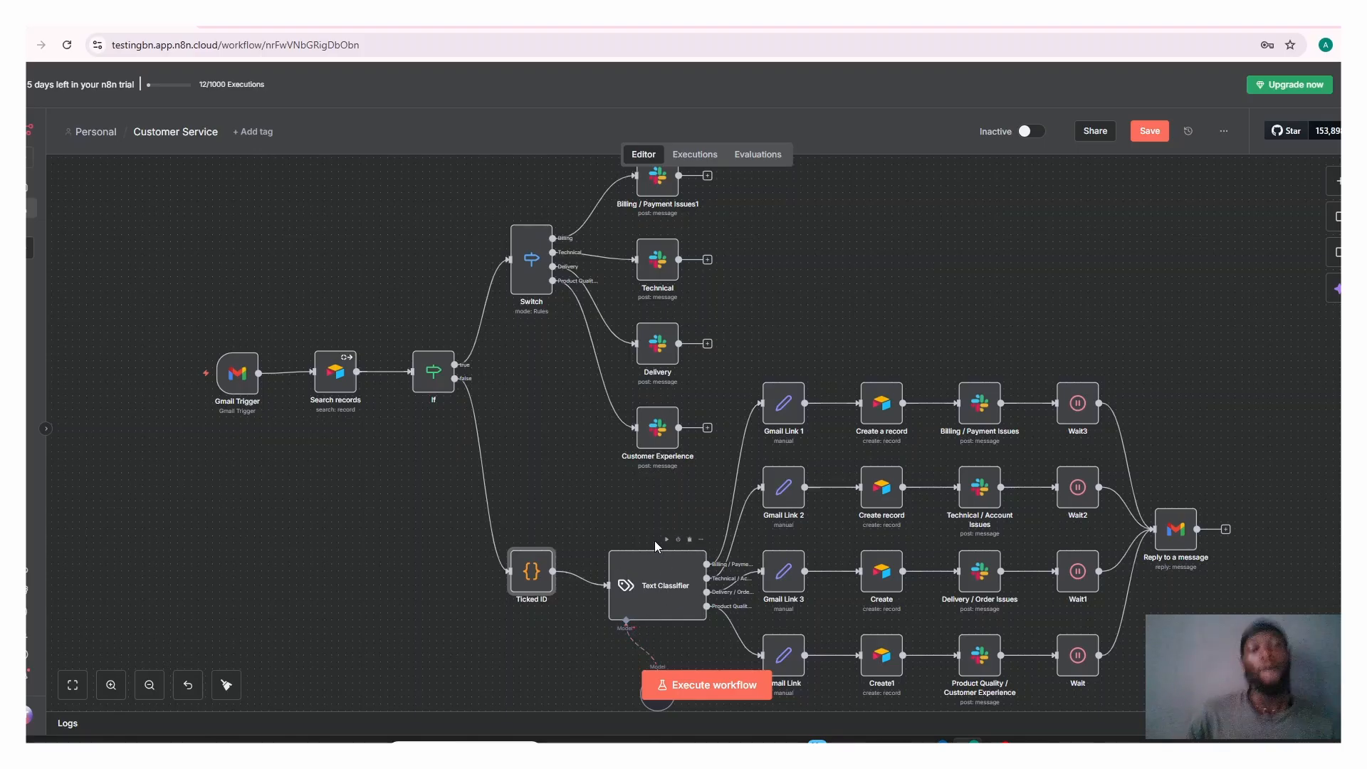
# Step: Open the Text Classifier node and read the full description expression of the Billing / Payment Issues category
pyautogui.click(649, 588)
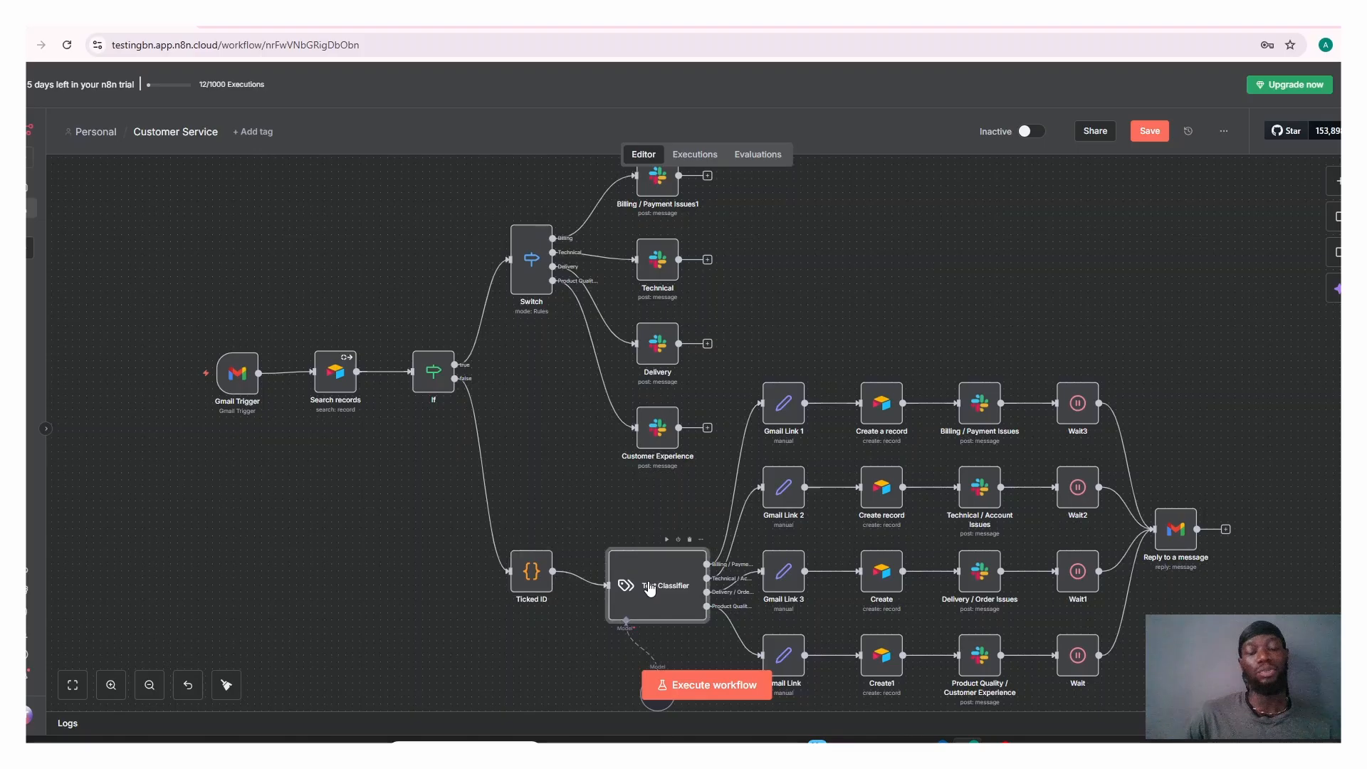
pyautogui.doubleClick(649, 586)
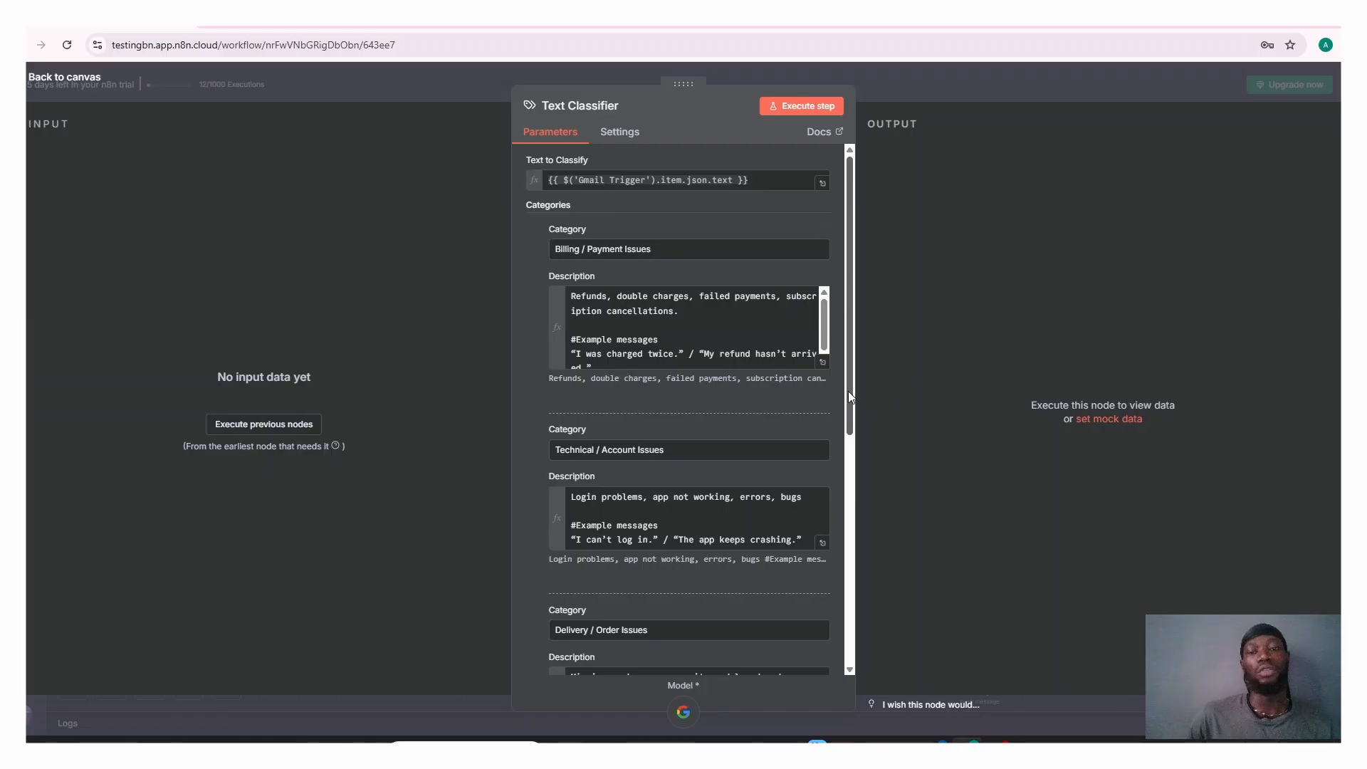
pyautogui.moveTo(848, 391); pyautogui.dragTo(874, 416)
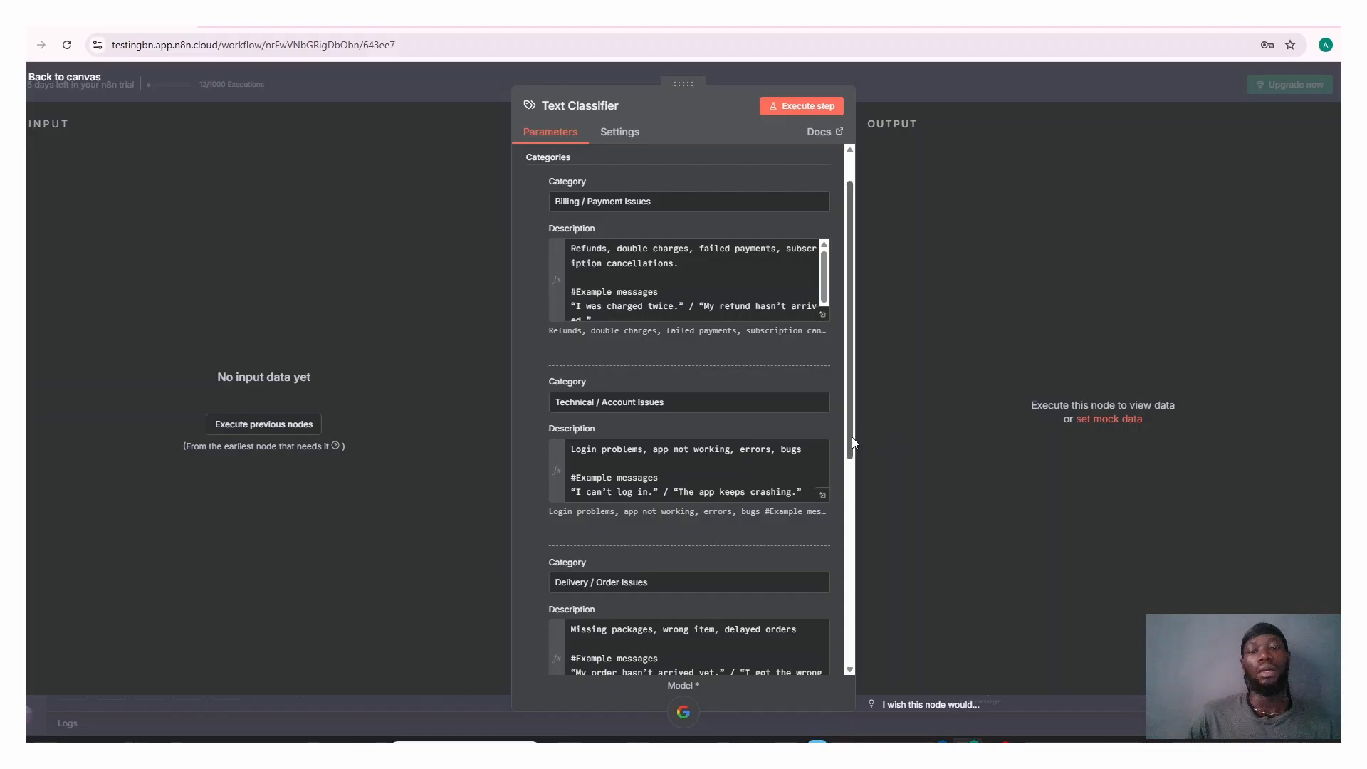
pyautogui.click(823, 315)
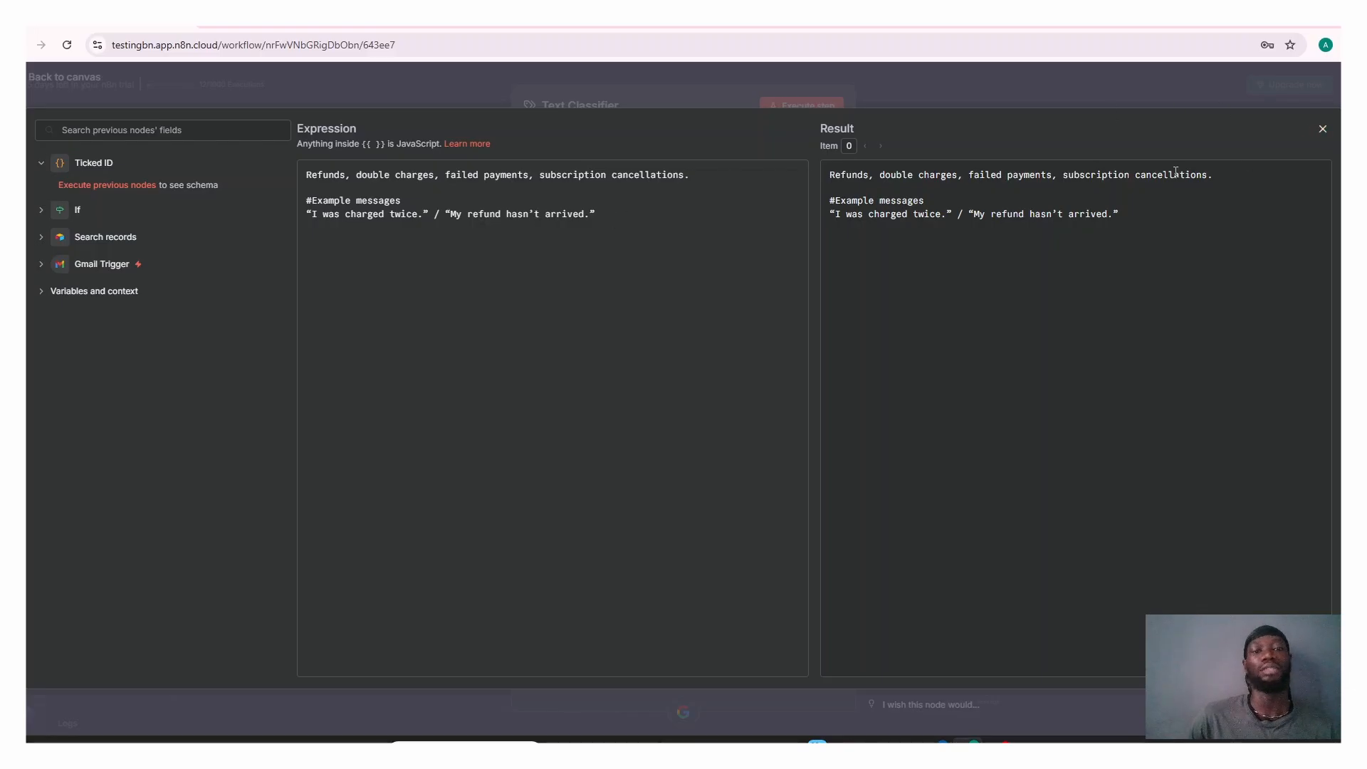
pyautogui.click(1322, 132)
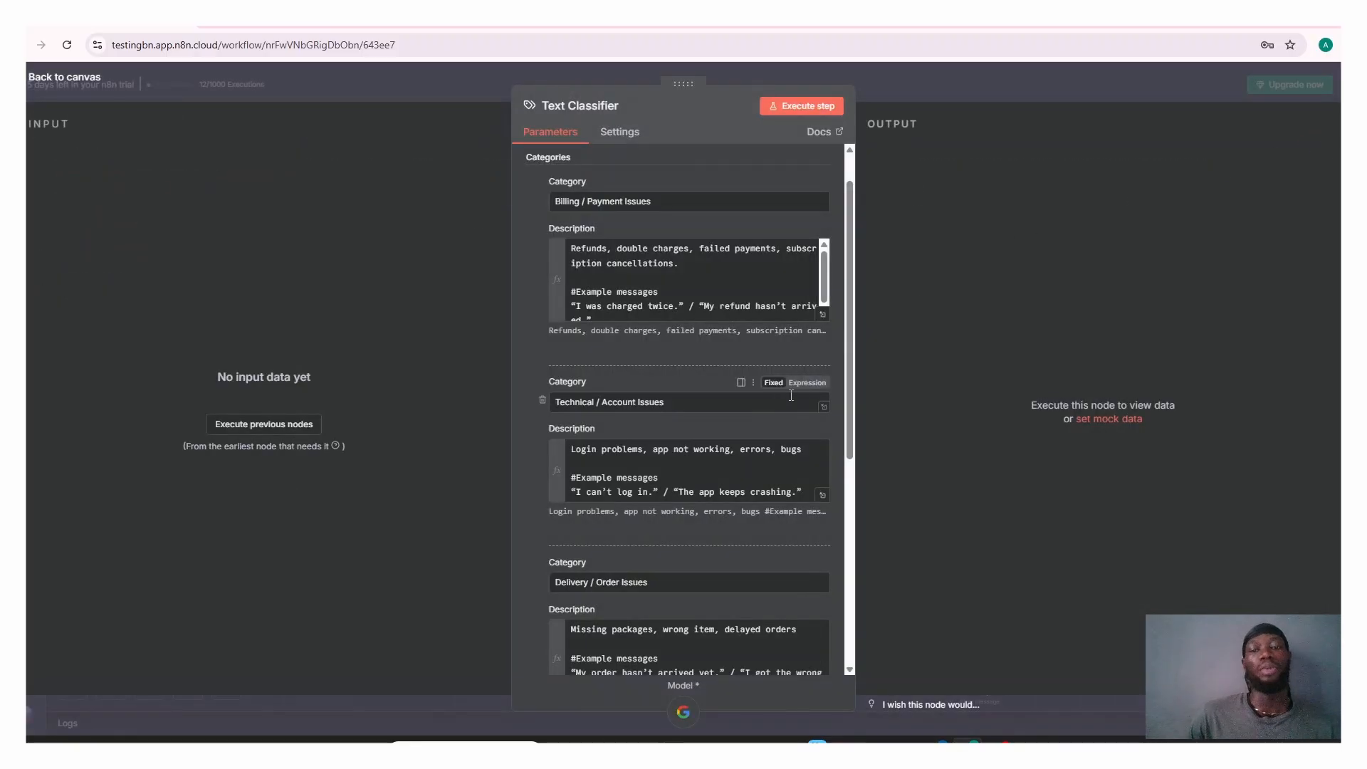
# Step: Review the Technical / Account Issues category and read the full description expression of the Delivery / Order Issues category
pyautogui.moveTo(851, 379); pyautogui.dragTo(844, 416)
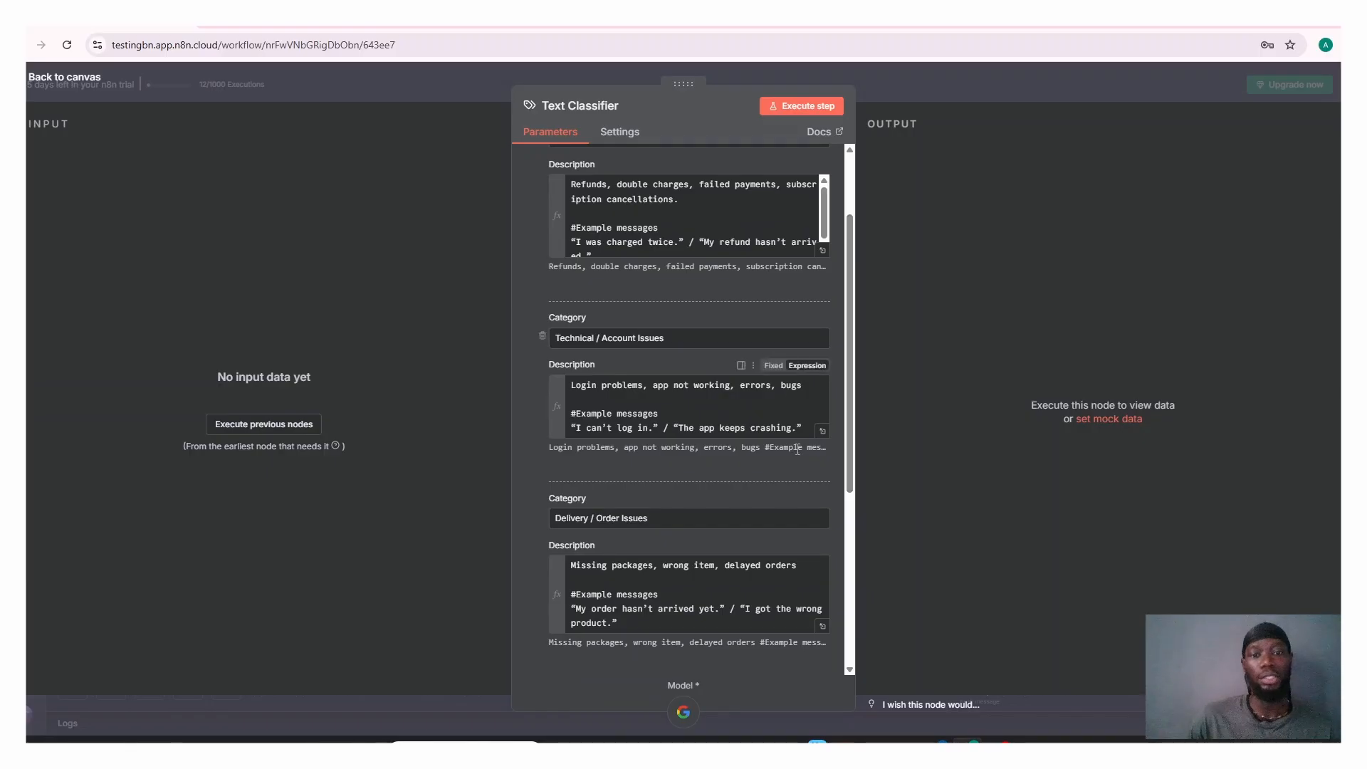
pyautogui.scroll(-2, 835, 462)
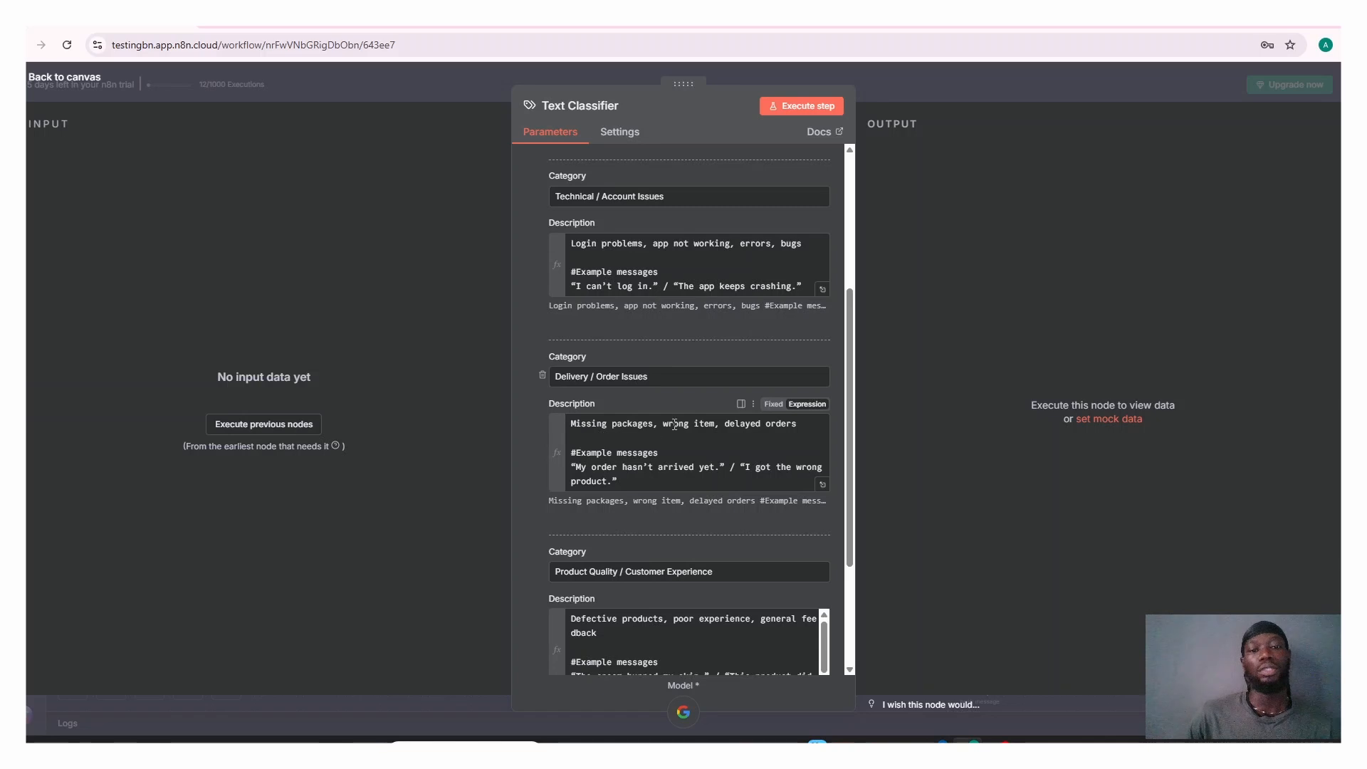
pyautogui.click(820, 484)
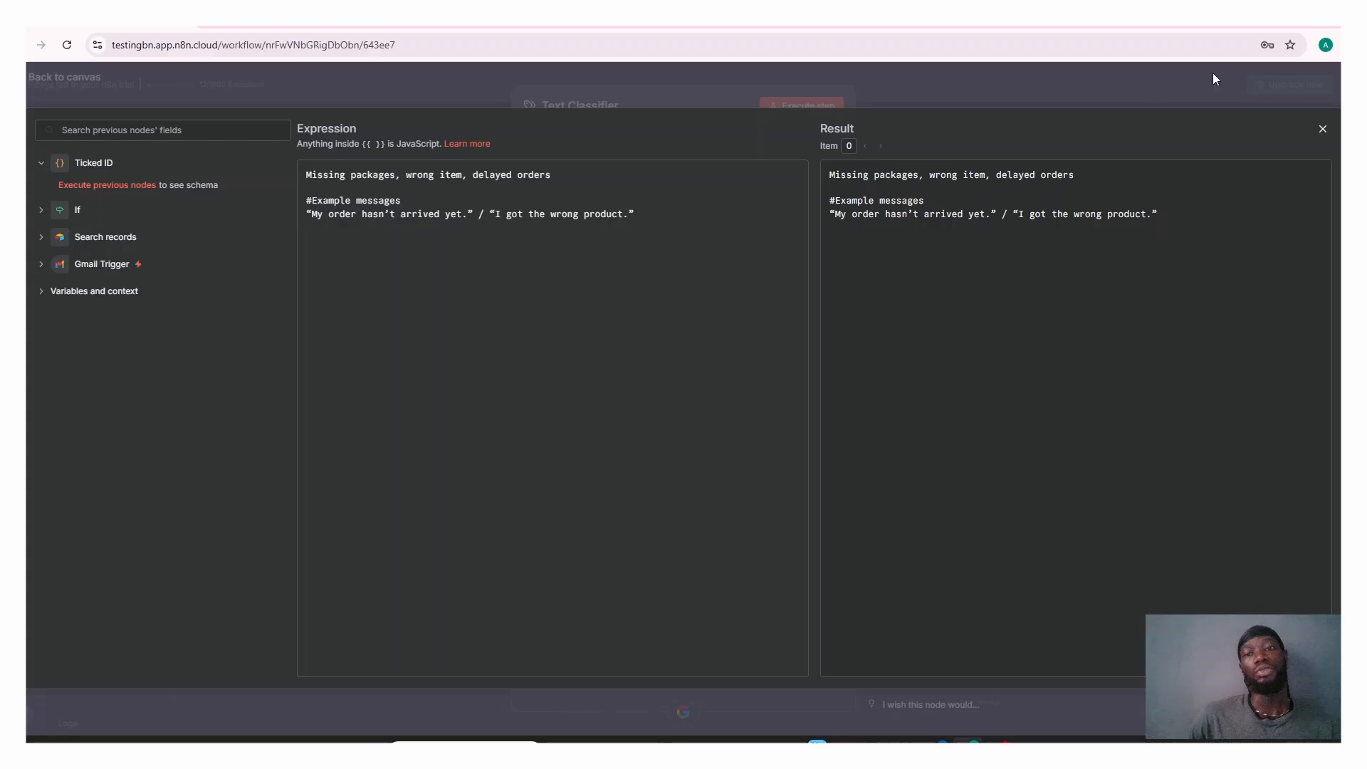
pyautogui.click(1323, 131)
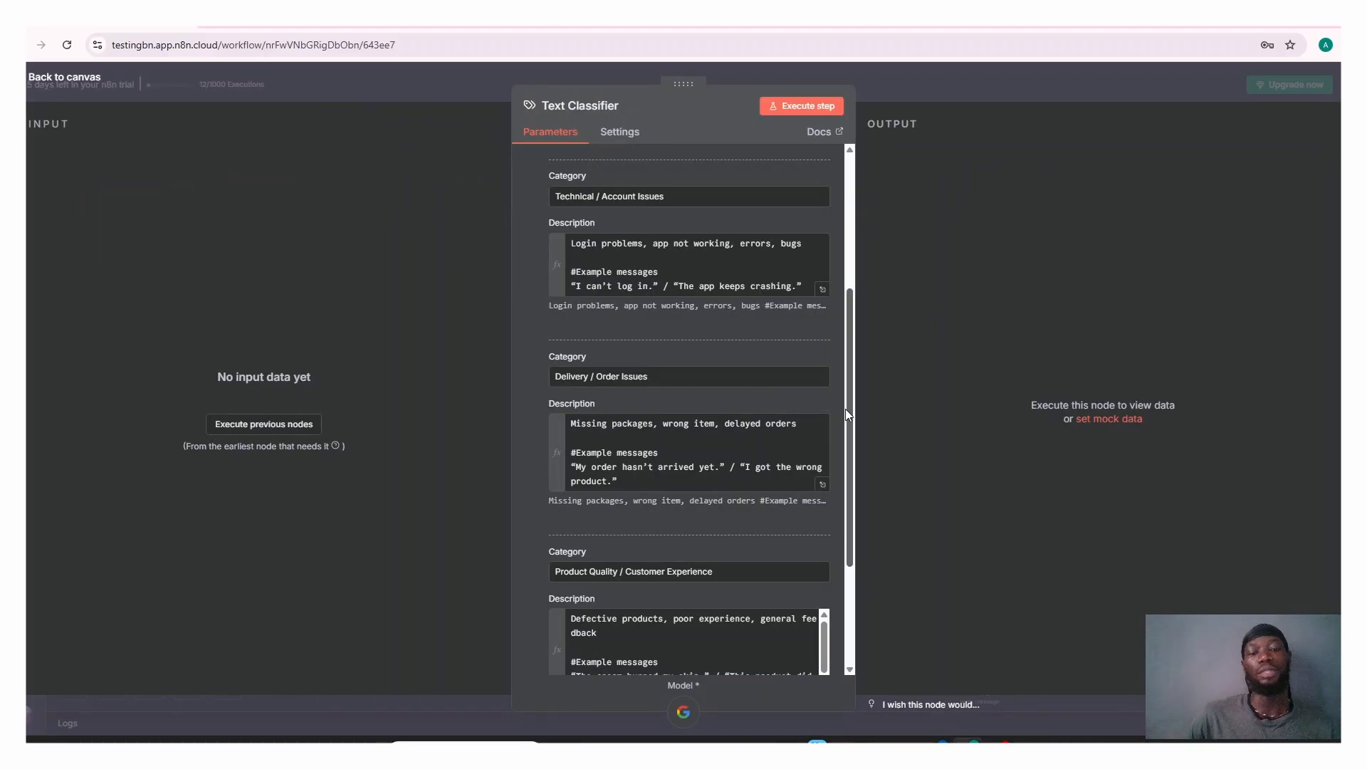
# Step: Review the Product Quality / Customer Experience category of the Text Classifier, and return to the workflow canvas
pyautogui.moveTo(847, 414); pyautogui.dragTo(829, 502)
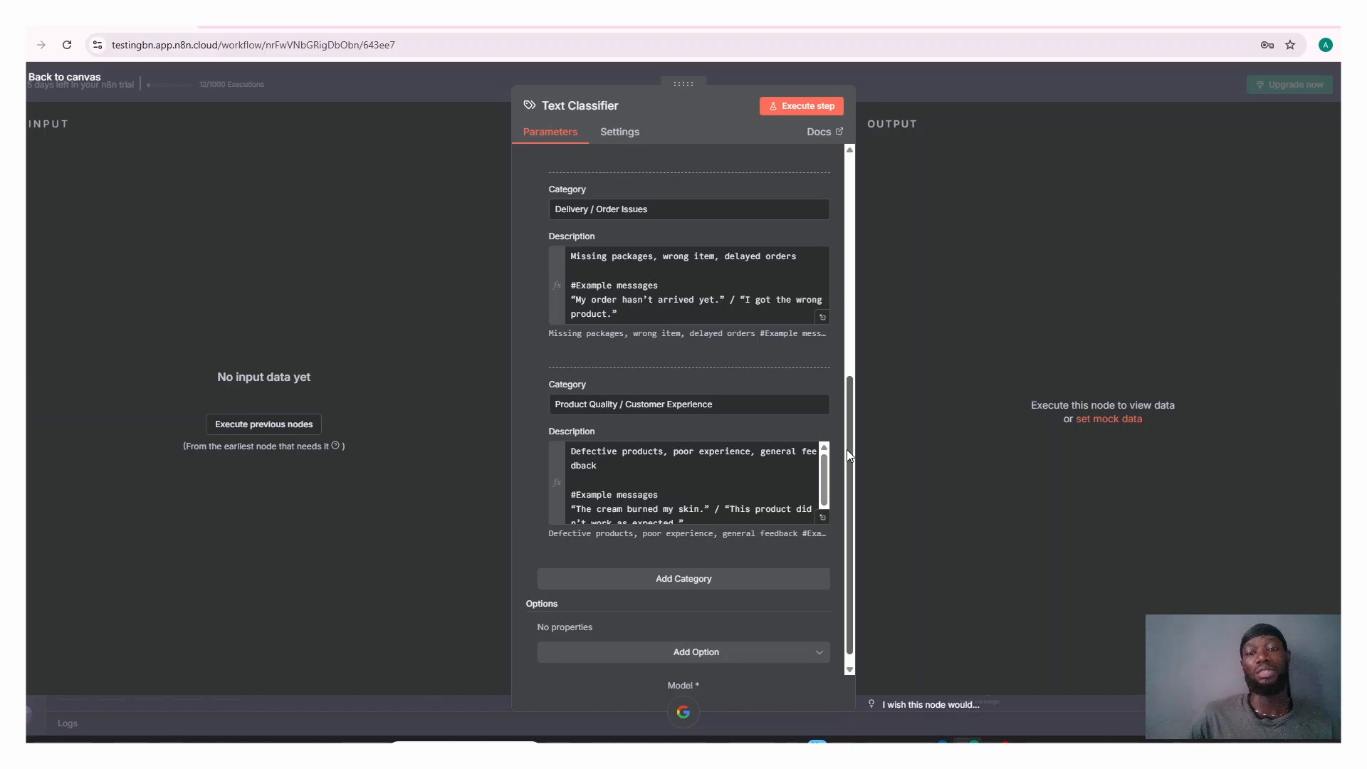
pyautogui.moveTo(847, 450); pyautogui.dragTo(829, 350)
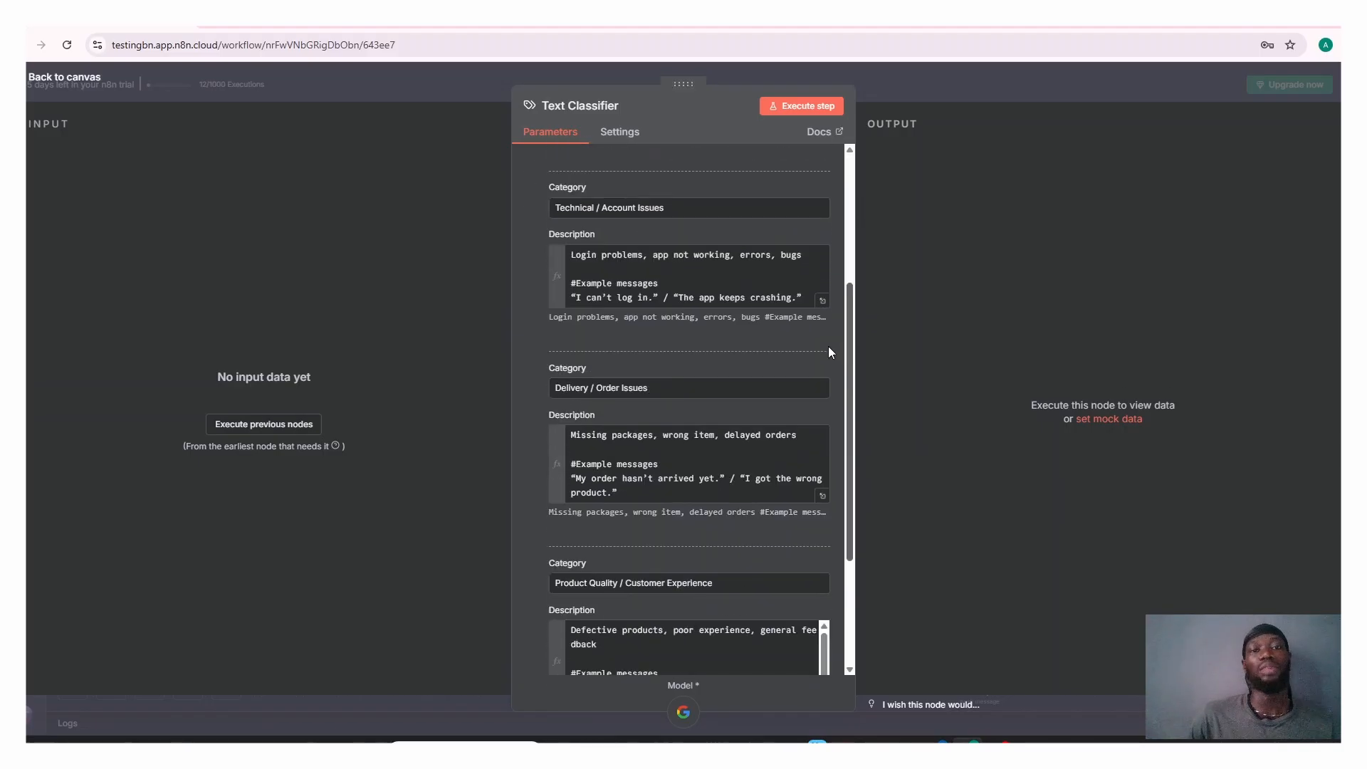
pyautogui.scroll(-3, 827, 352)
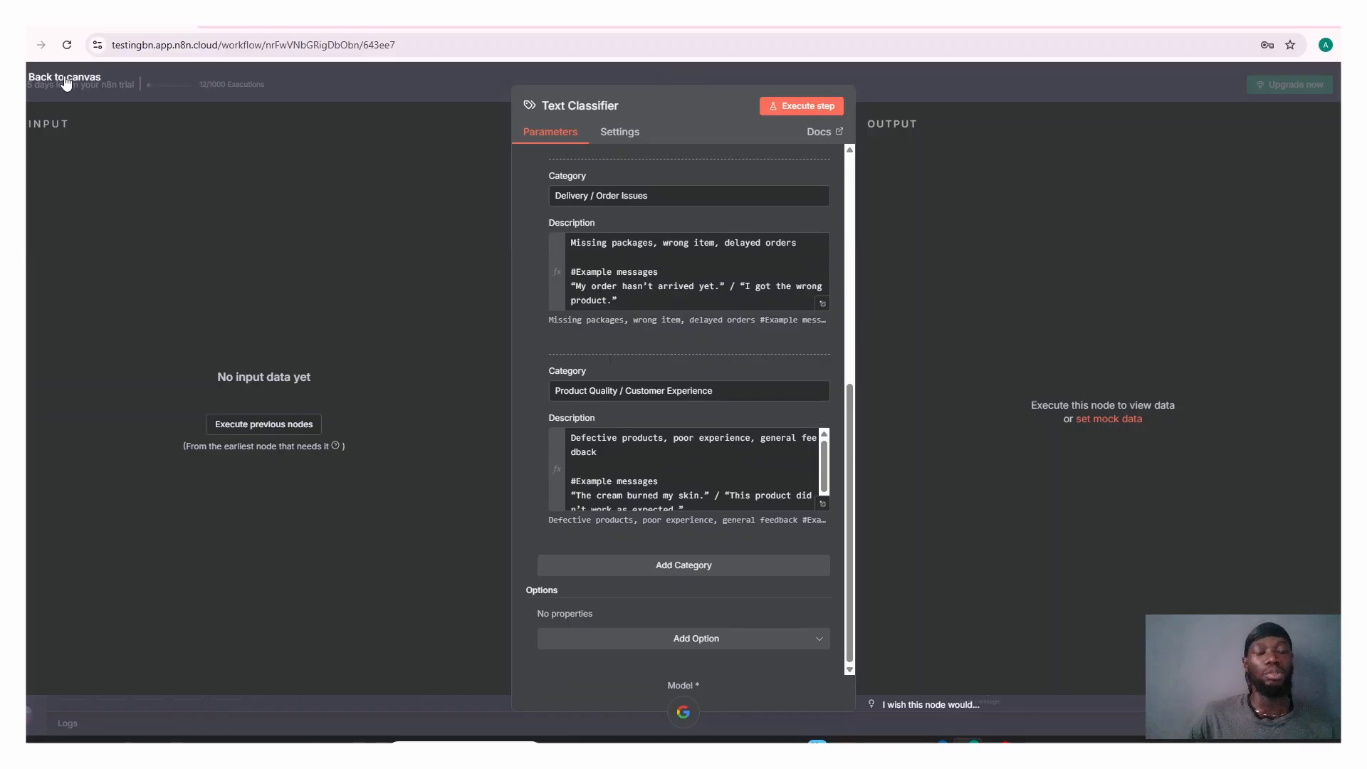
pyautogui.click(65, 78)
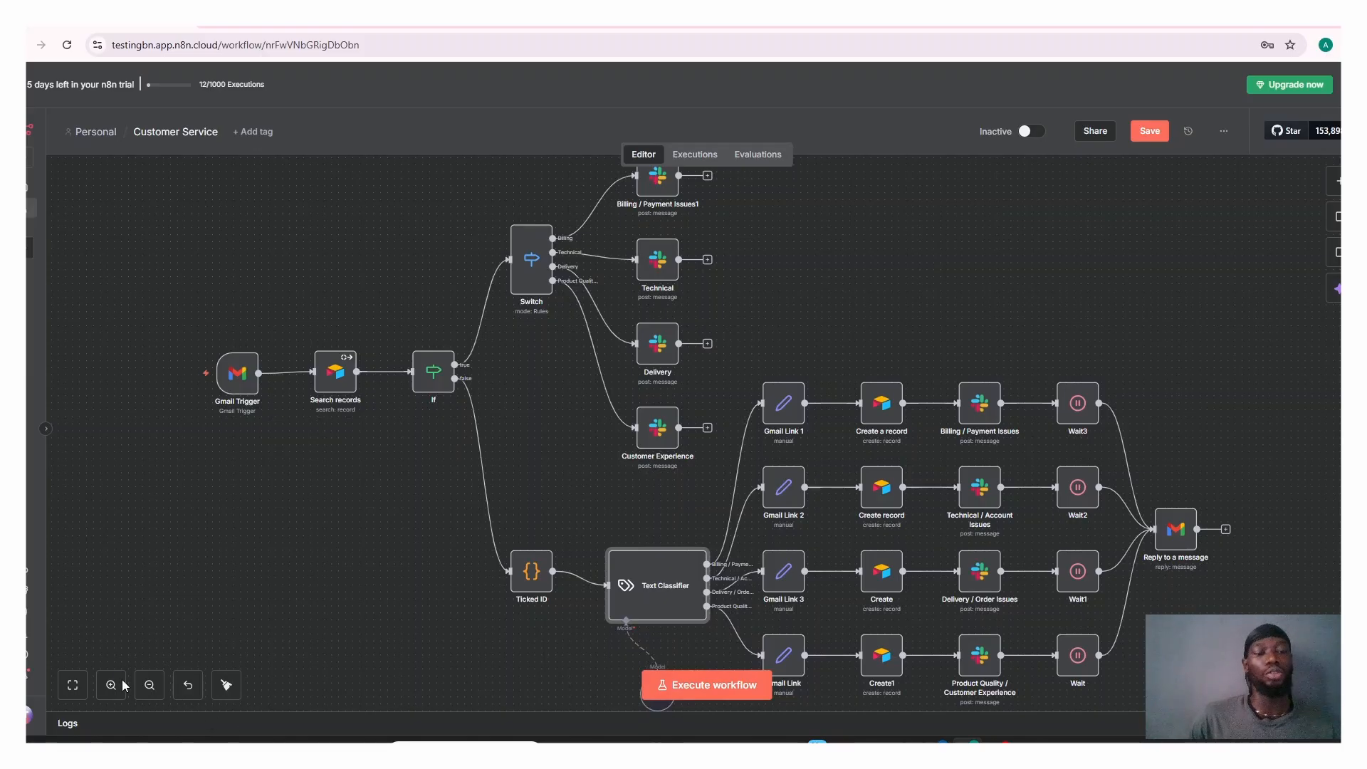
# Step: Move the Google Gemini Chat Model node below and left of the Text Classifier, and view its model parameters
pyautogui.click(146, 689)
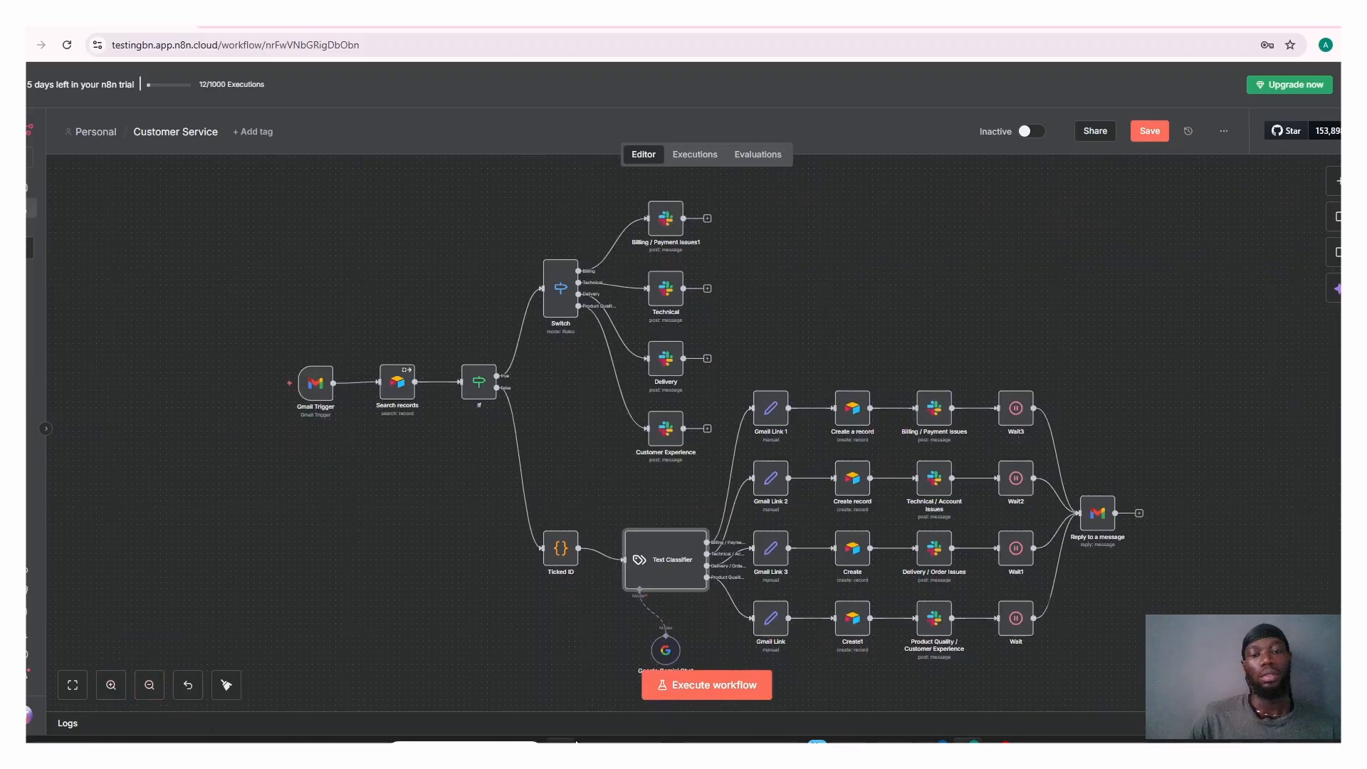
pyautogui.moveTo(675, 663); pyautogui.dragTo(602, 641)
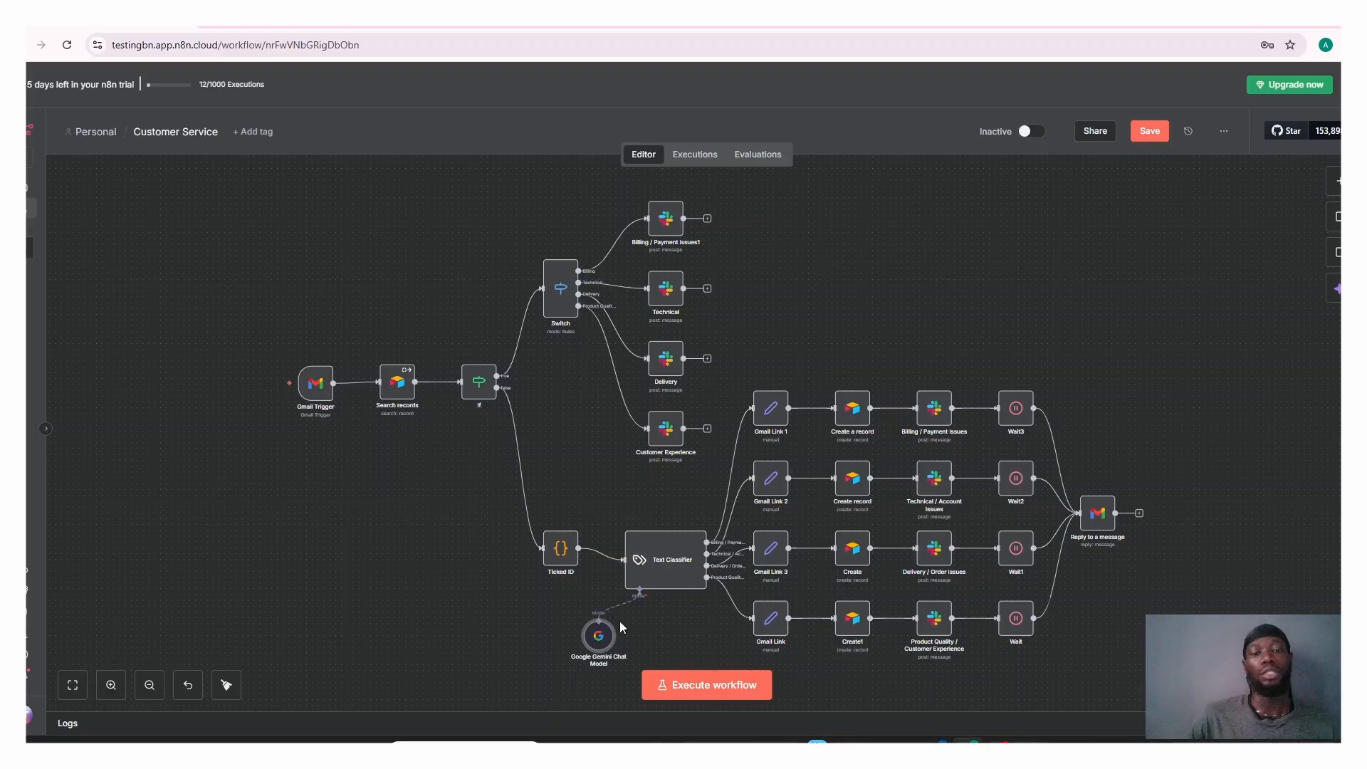
pyautogui.doubleClick(600, 635)
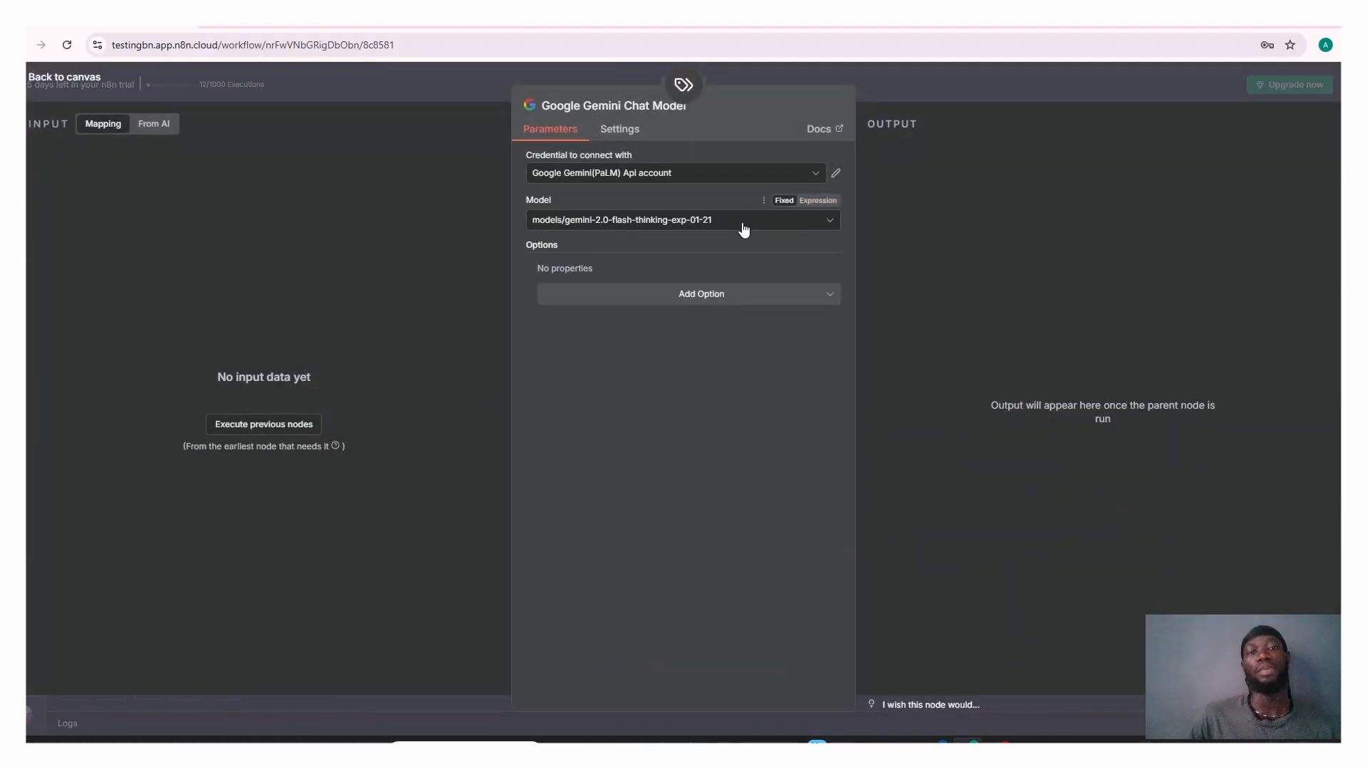
pyautogui.click(52, 76)
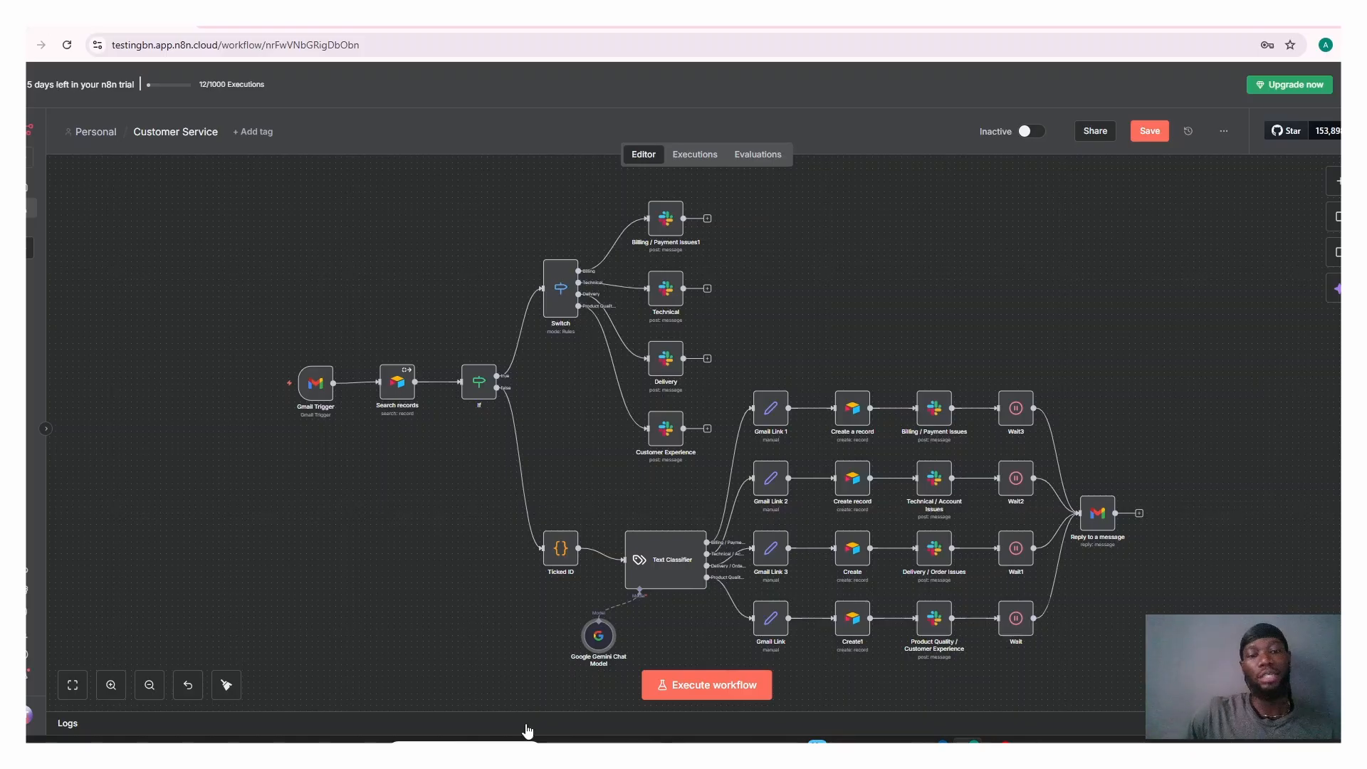
# Step: Reopen the Google Gemini Chat Model node, view its API credential's connection details, and return to the canvas without changes
pyautogui.doubleClick(599, 639)
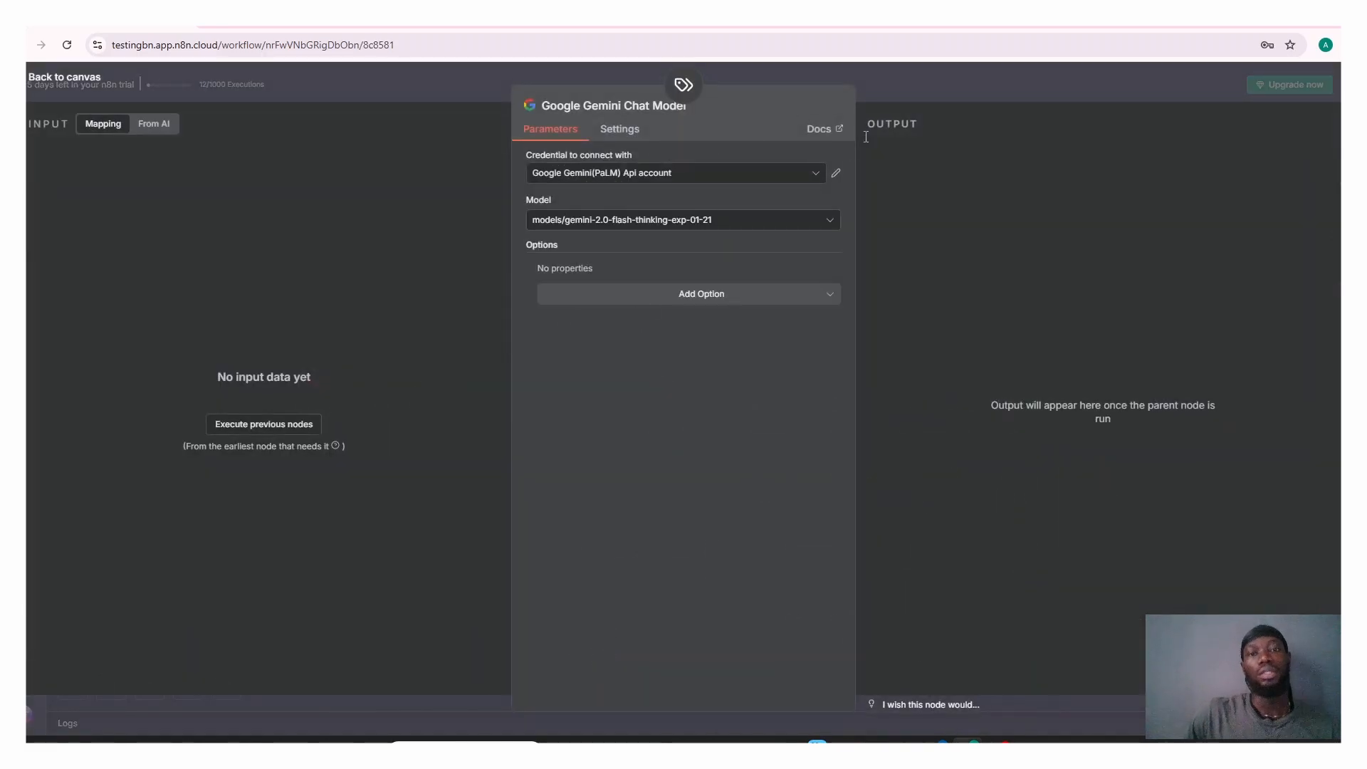
pyautogui.click(837, 176)
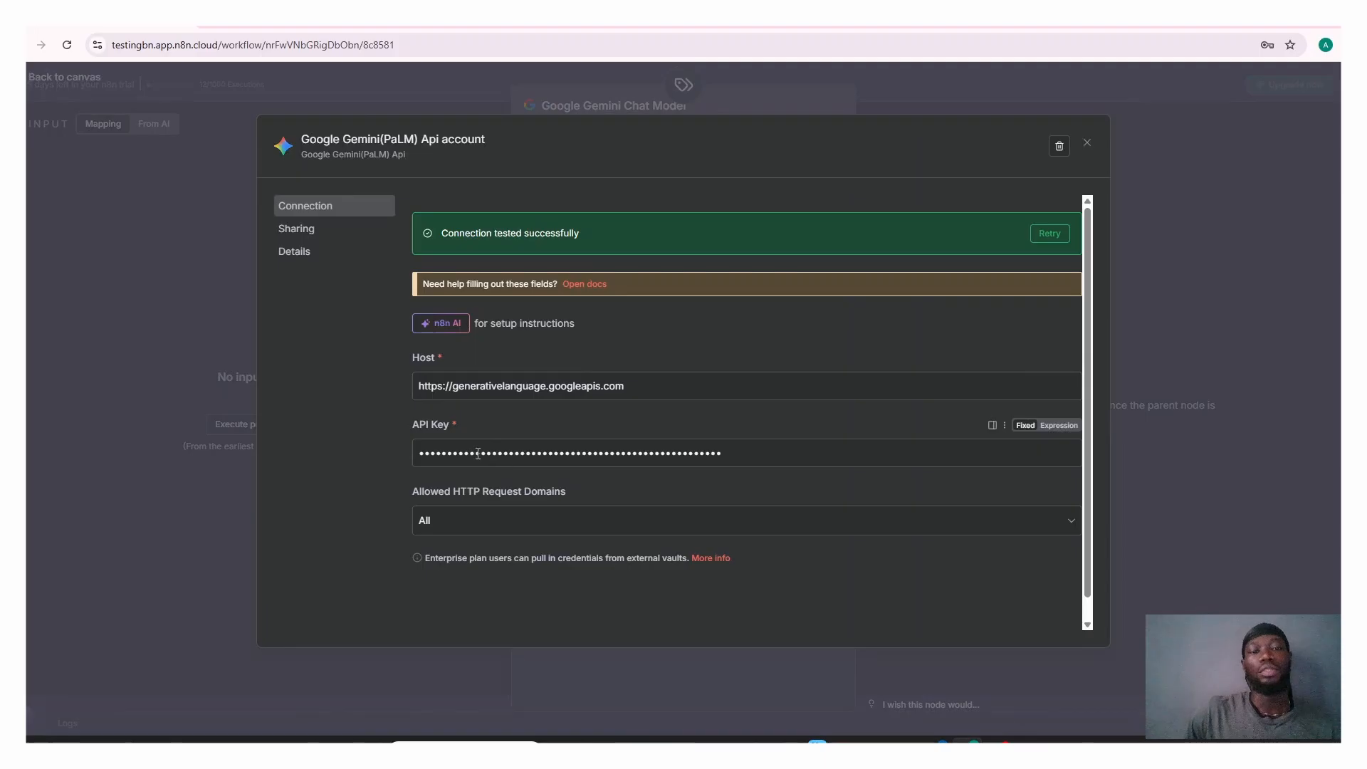
pyautogui.click(1087, 146)
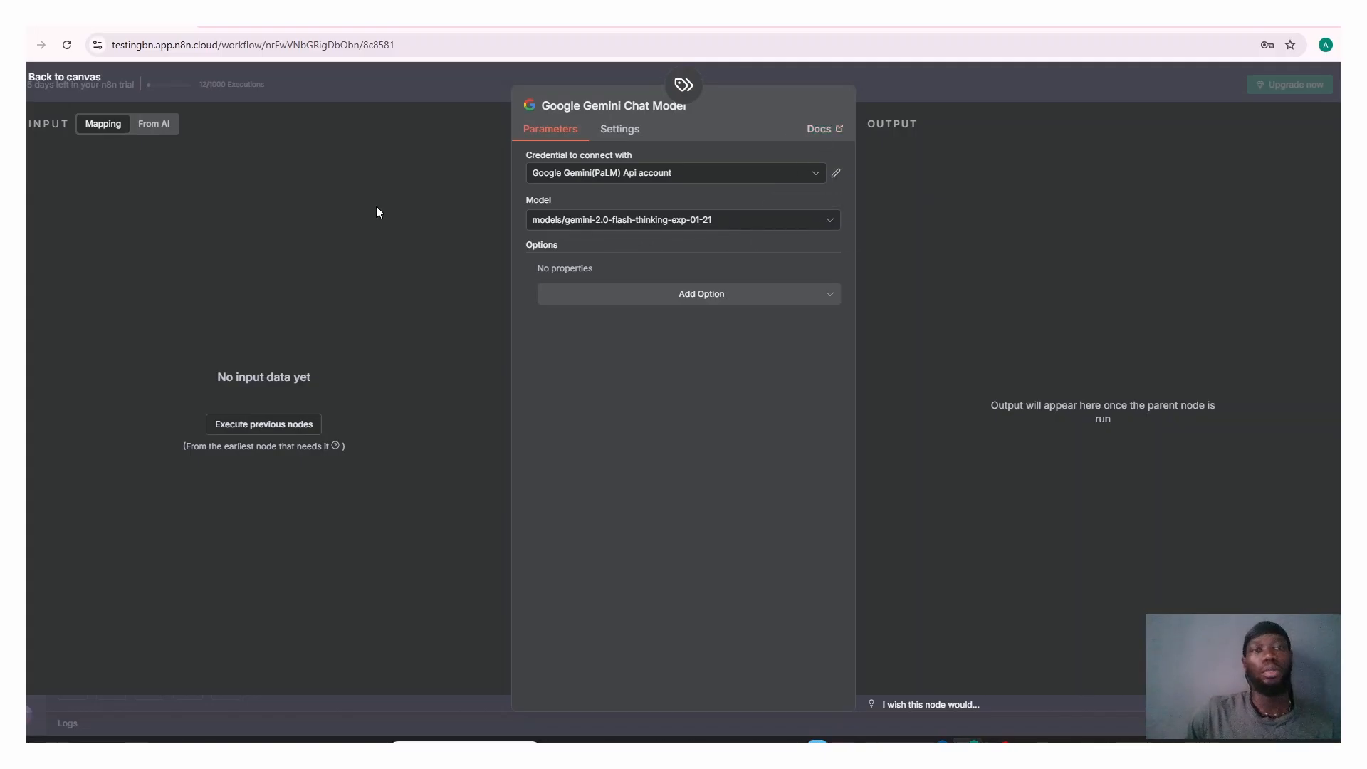
pyautogui.click(66, 86)
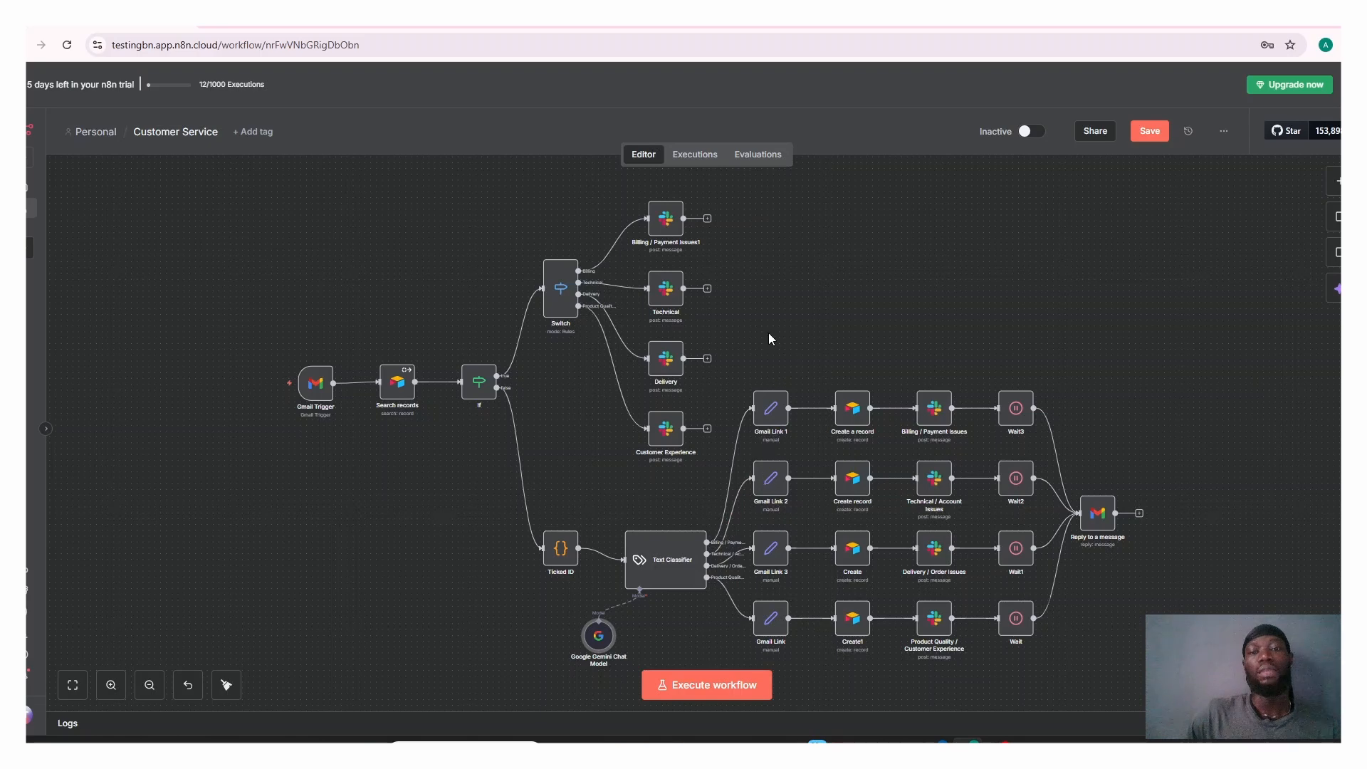
# Step: Examine the gmail link and Department fields set in the Gmail Link 1 node, and return to the canvas
pyautogui.click(777, 422)
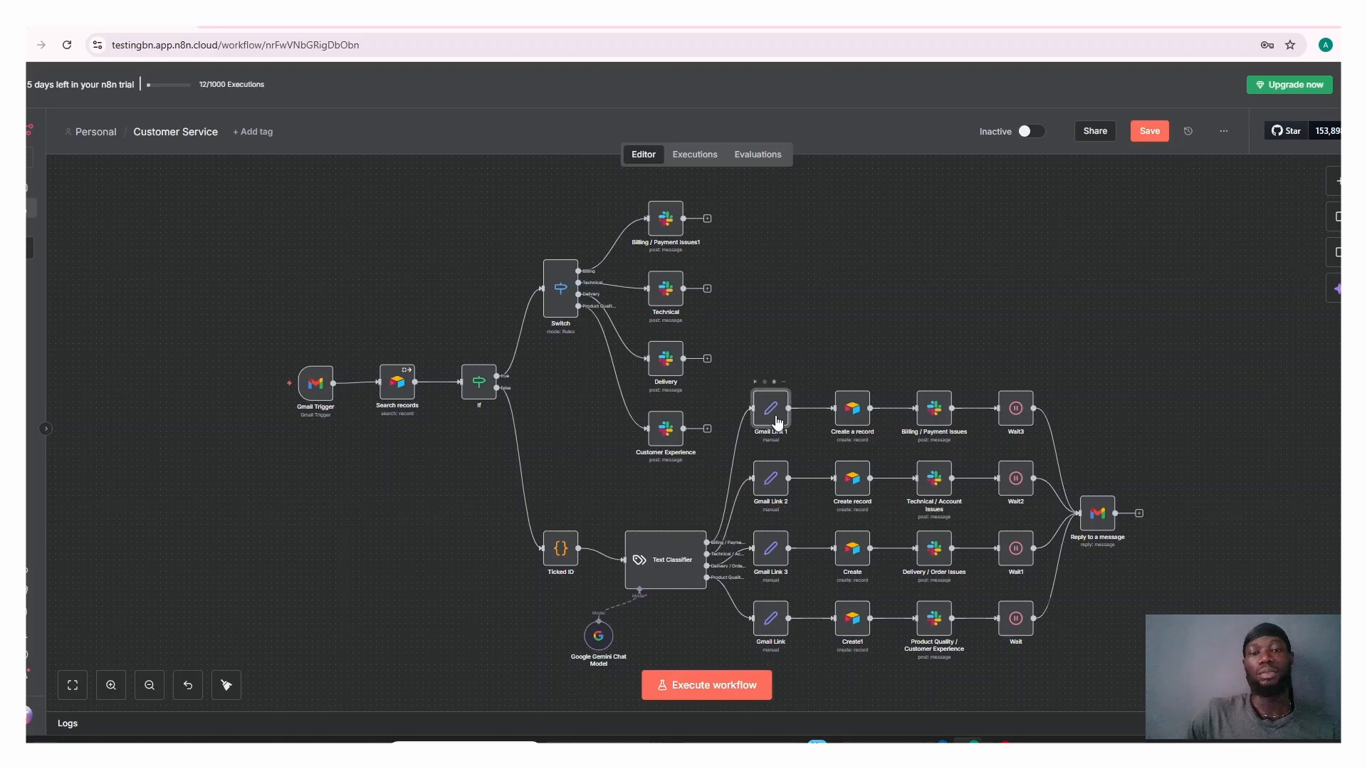
pyautogui.doubleClick(776, 419)
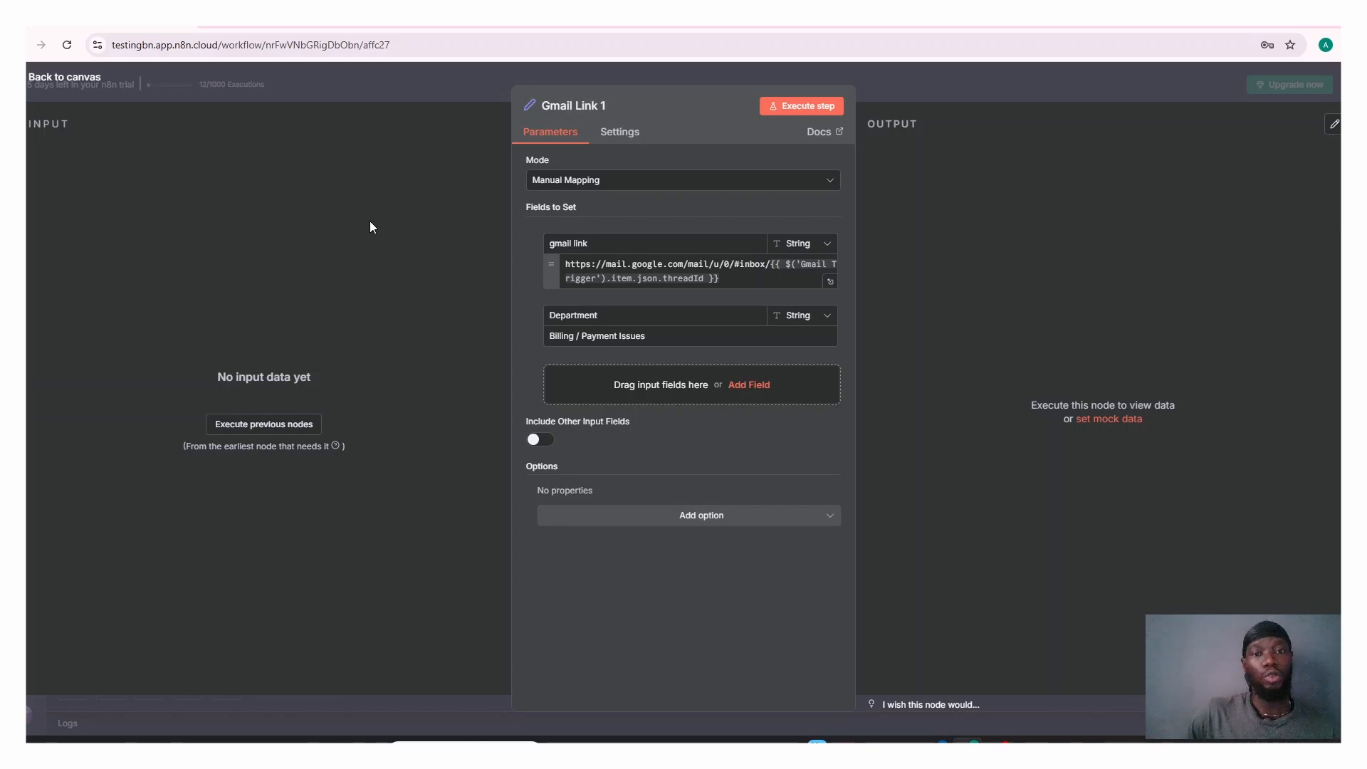
pyautogui.click(63, 78)
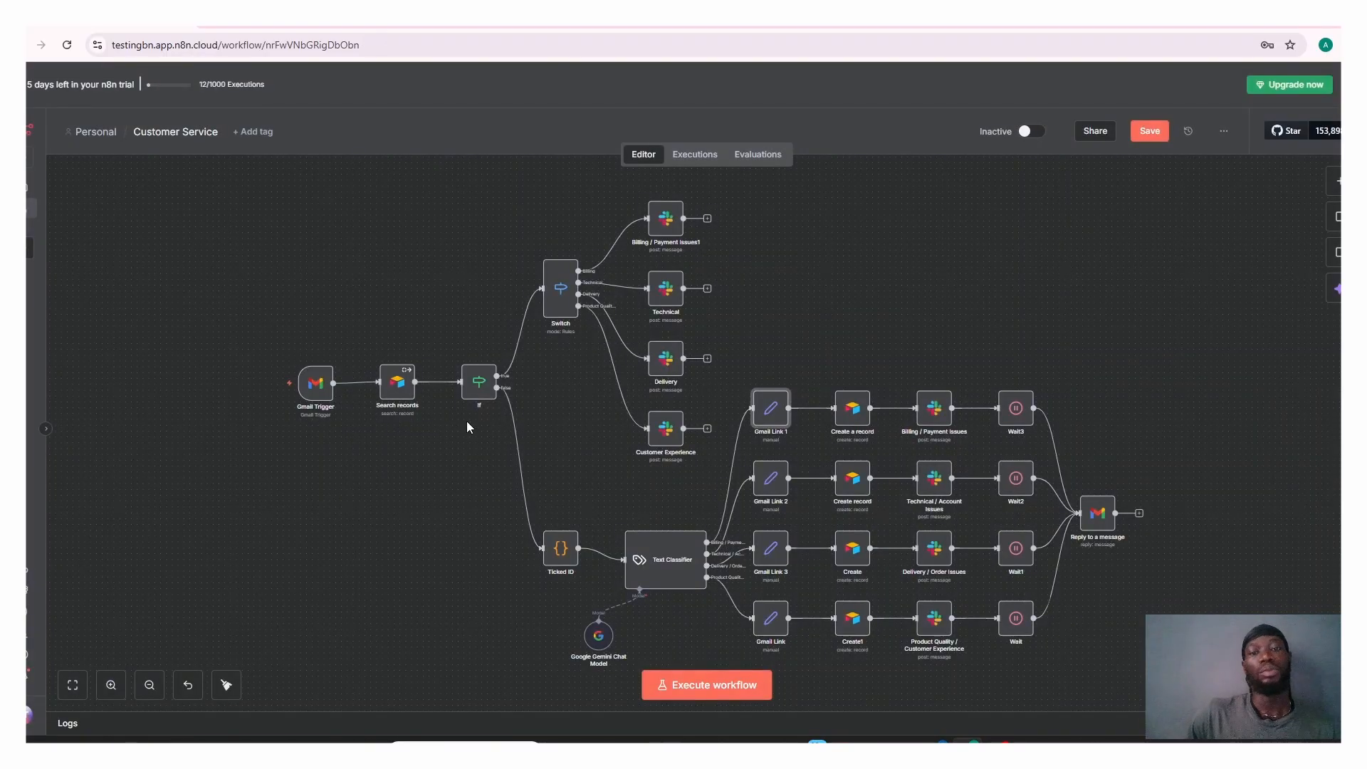
# Step: Open the Create a record node and review its Airtable base, table and column mappings from Sender Name to Ticket ID
pyautogui.click(851, 411)
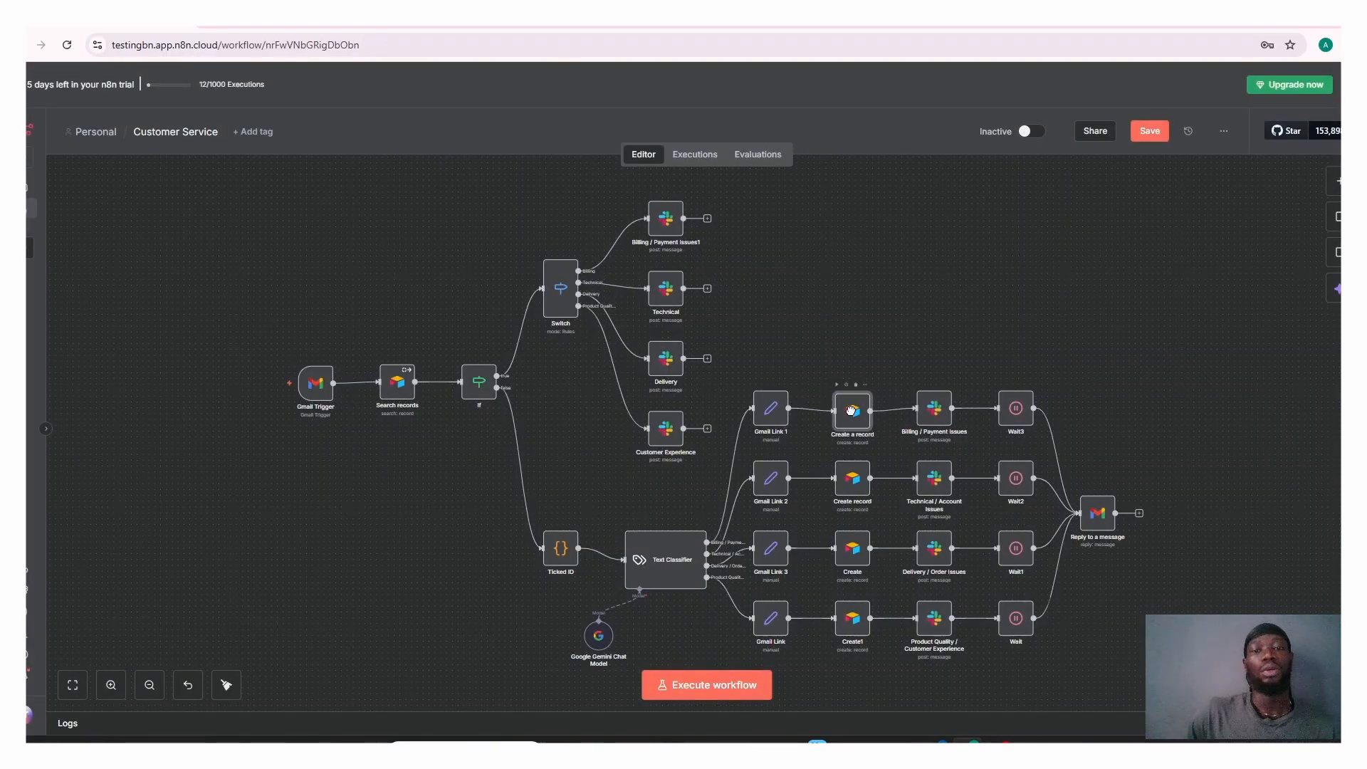
pyautogui.doubleClick(851, 411)
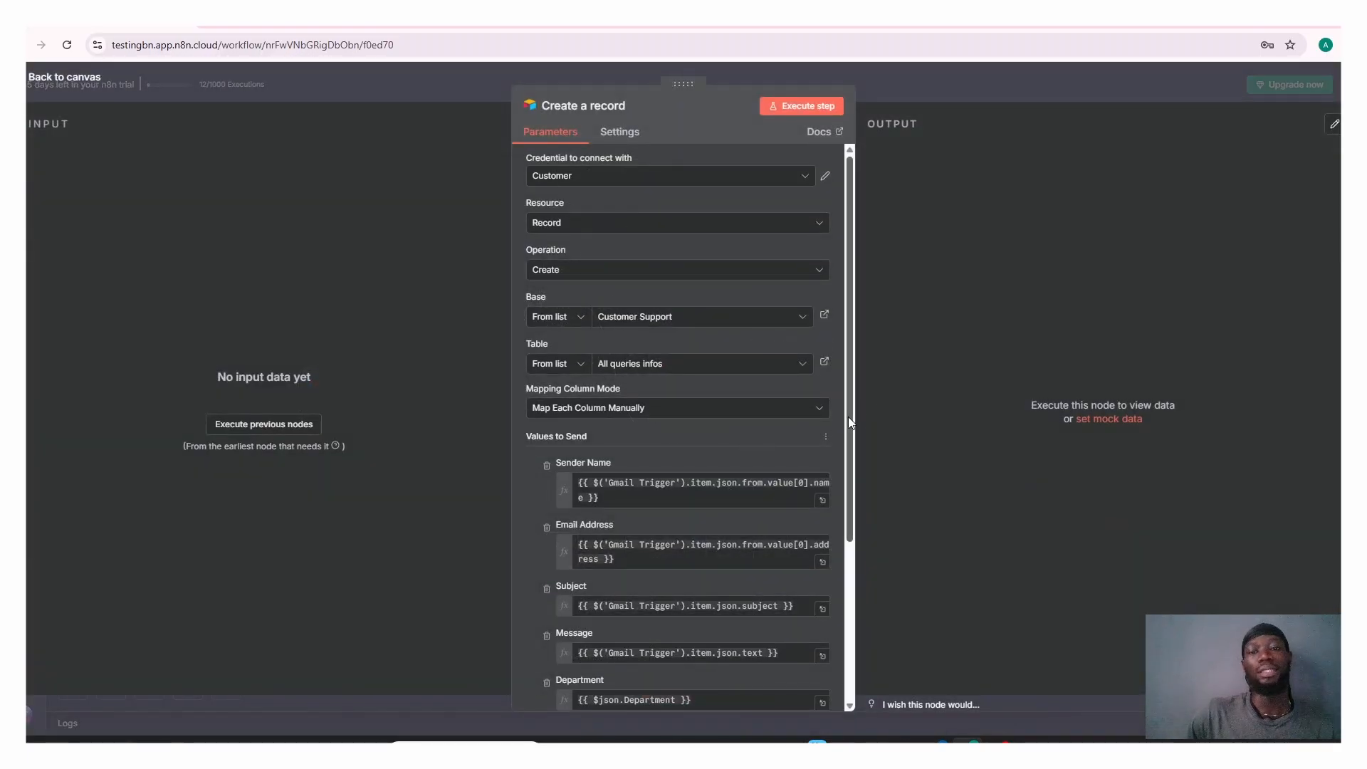
pyautogui.moveTo(848, 416); pyautogui.dragTo(825, 523)
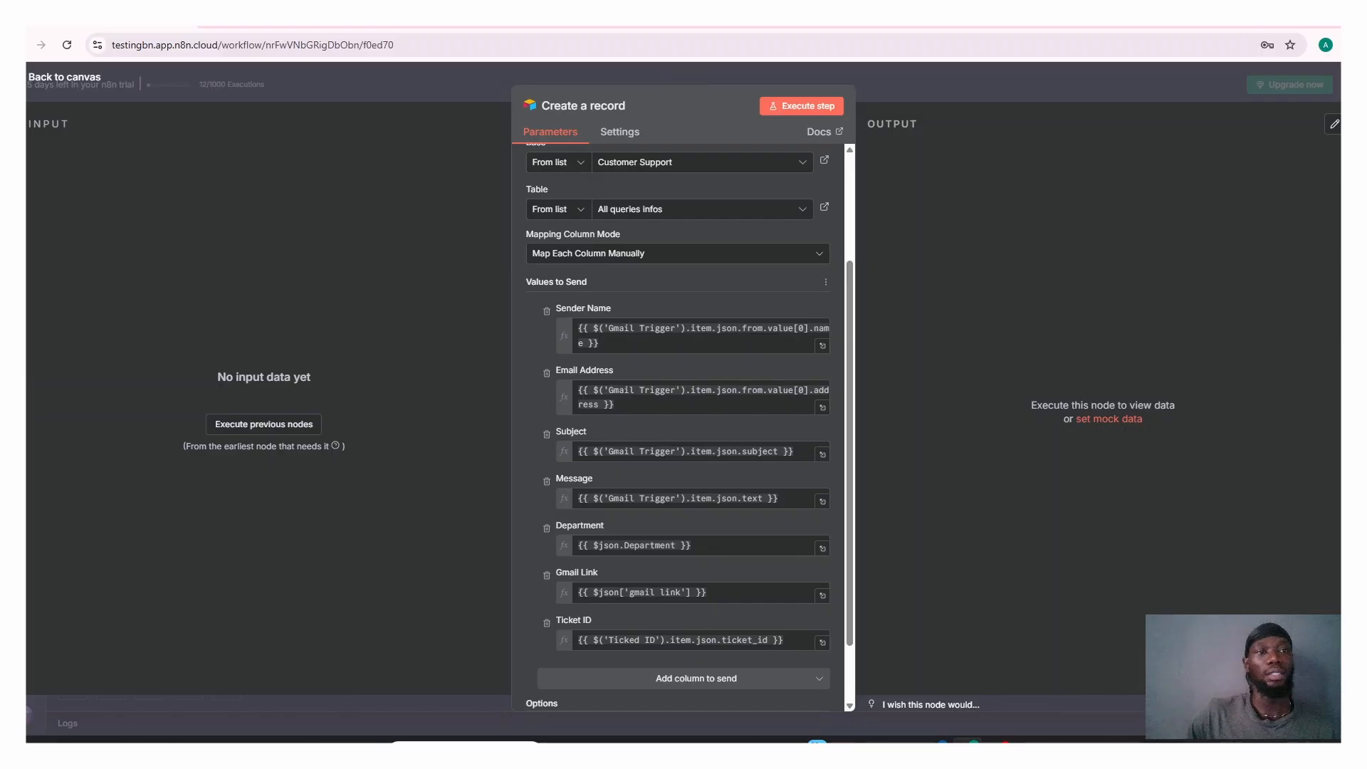
# Step: Examine the Billing / Payment Issues Slack node's channel and full message text in the expression editor, and return to the canvas
pyautogui.click(78, 88)
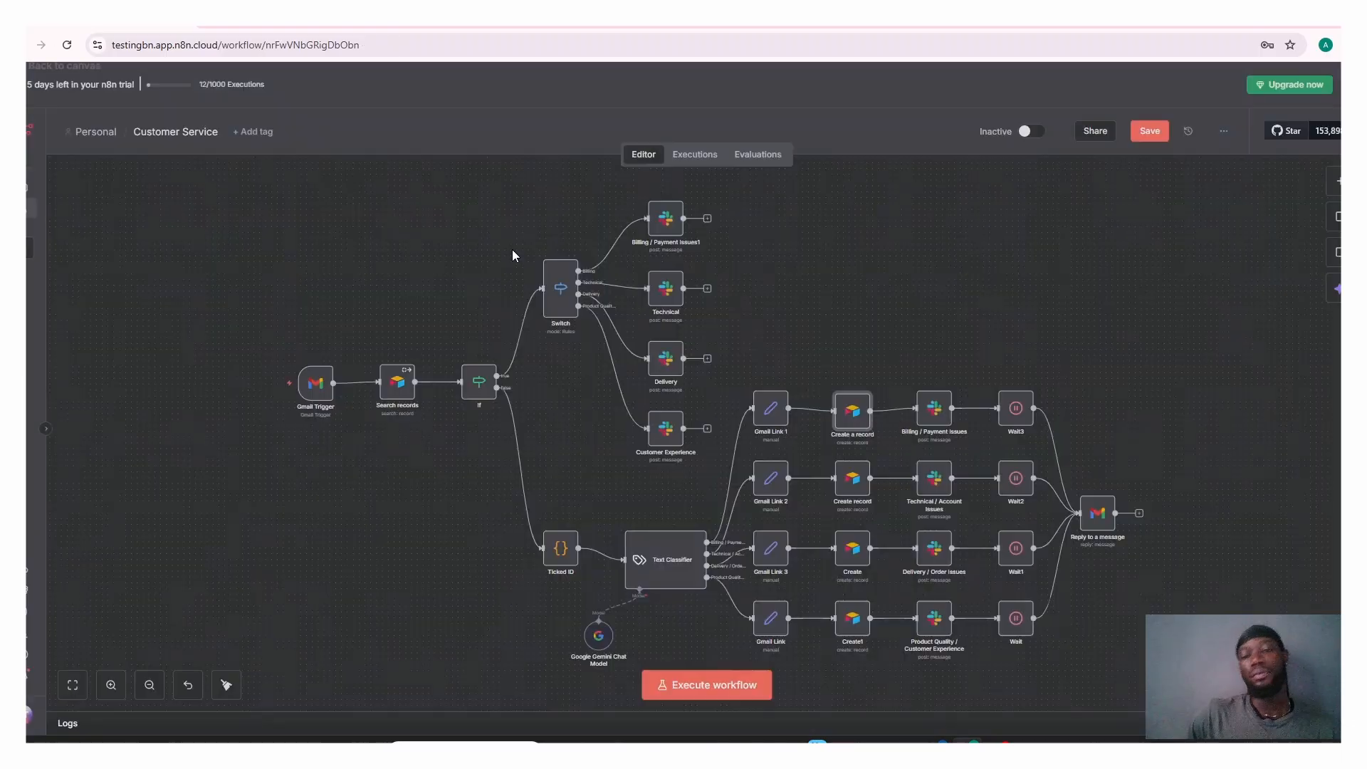
pyautogui.click(929, 411)
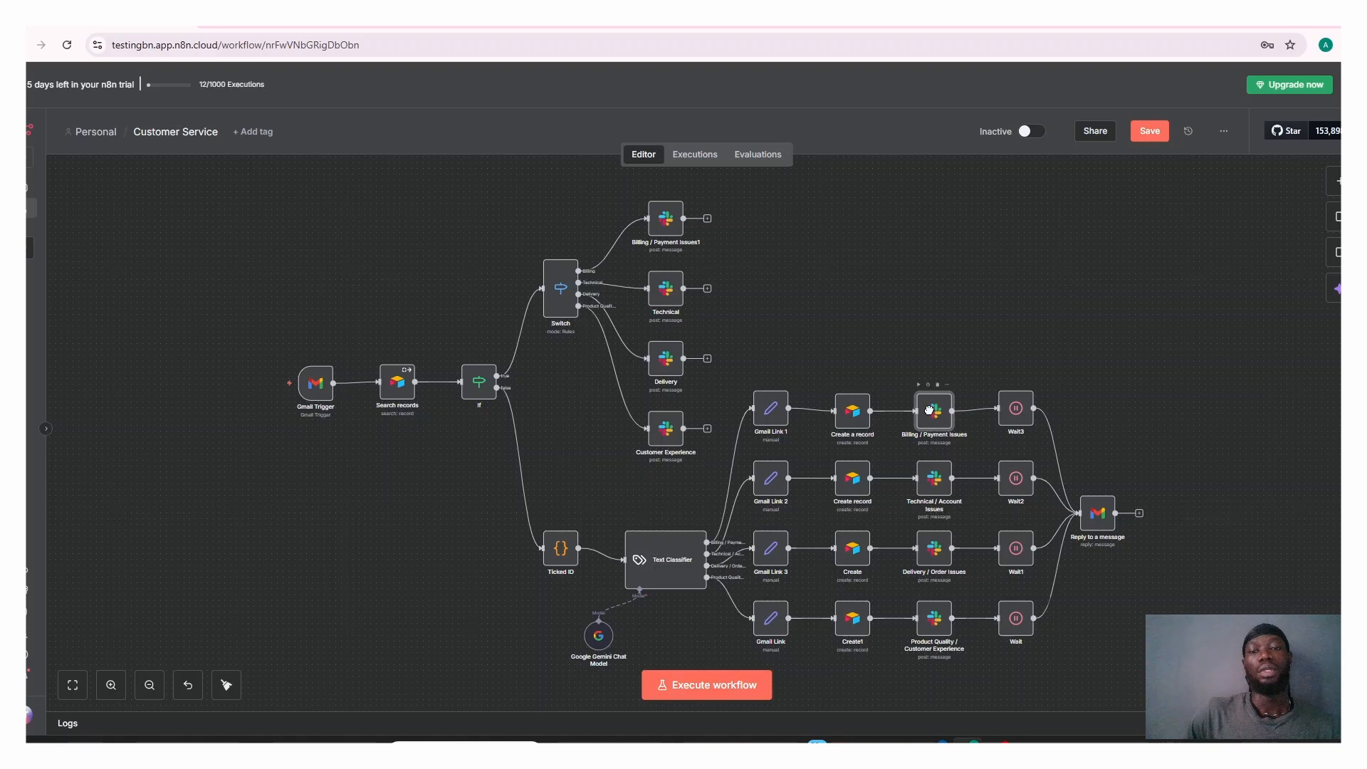
pyautogui.doubleClick(930, 412)
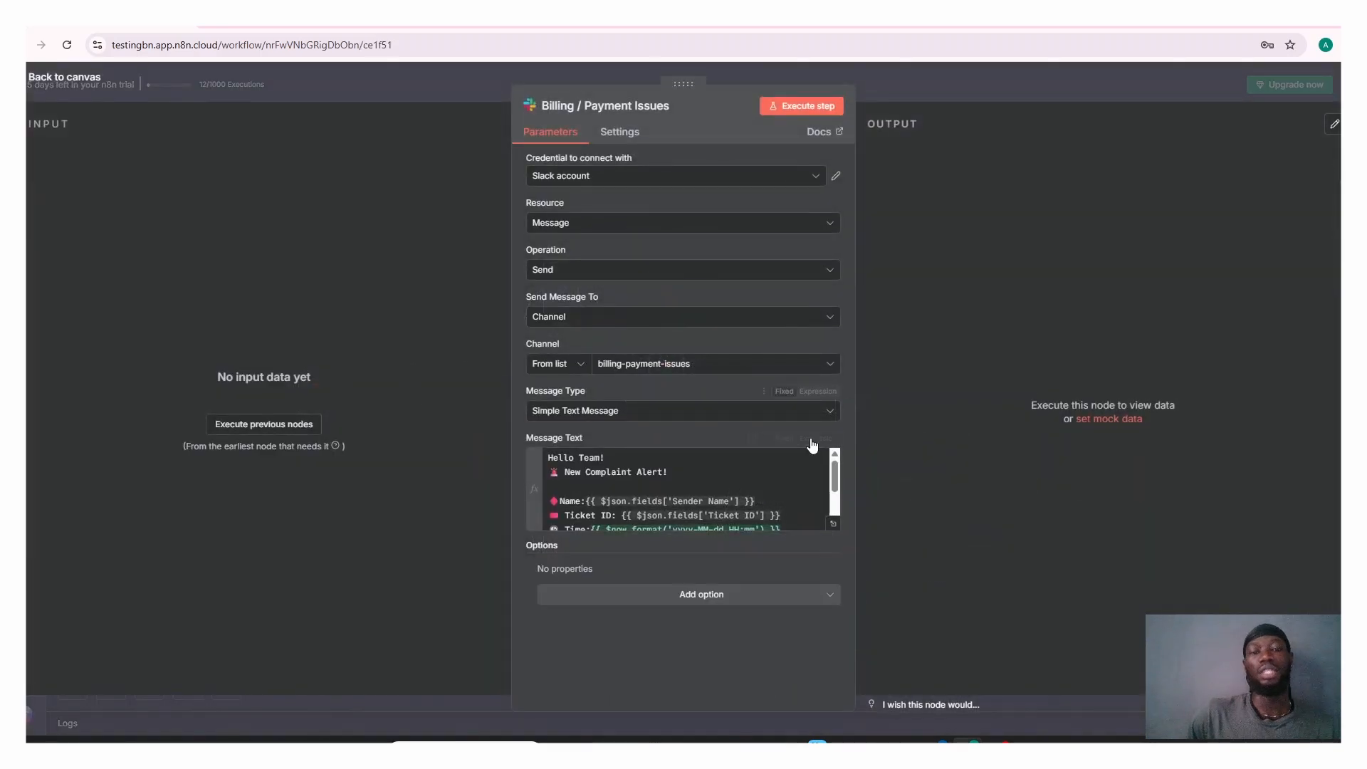
pyautogui.moveTo(833, 475); pyautogui.dragTo(832, 513)
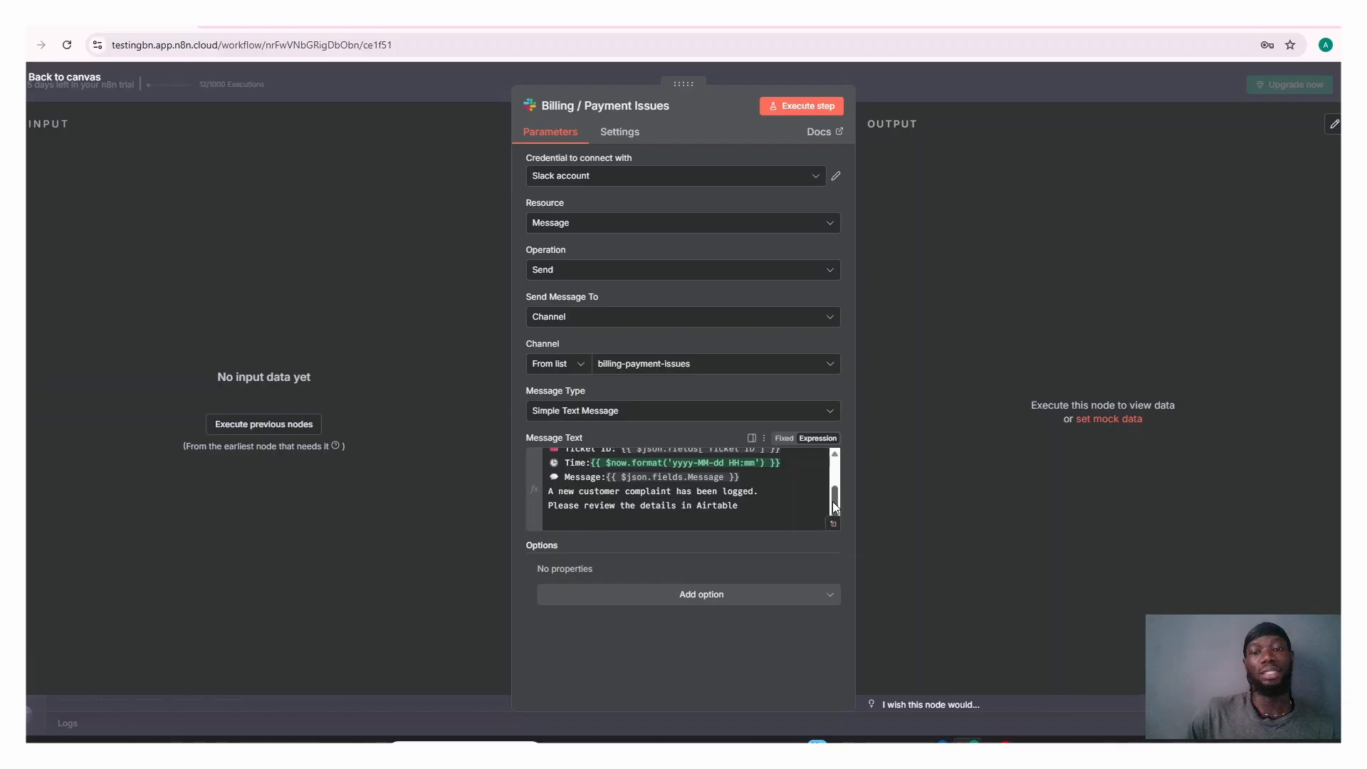
pyautogui.moveTo(835, 502); pyautogui.dragTo(835, 485)
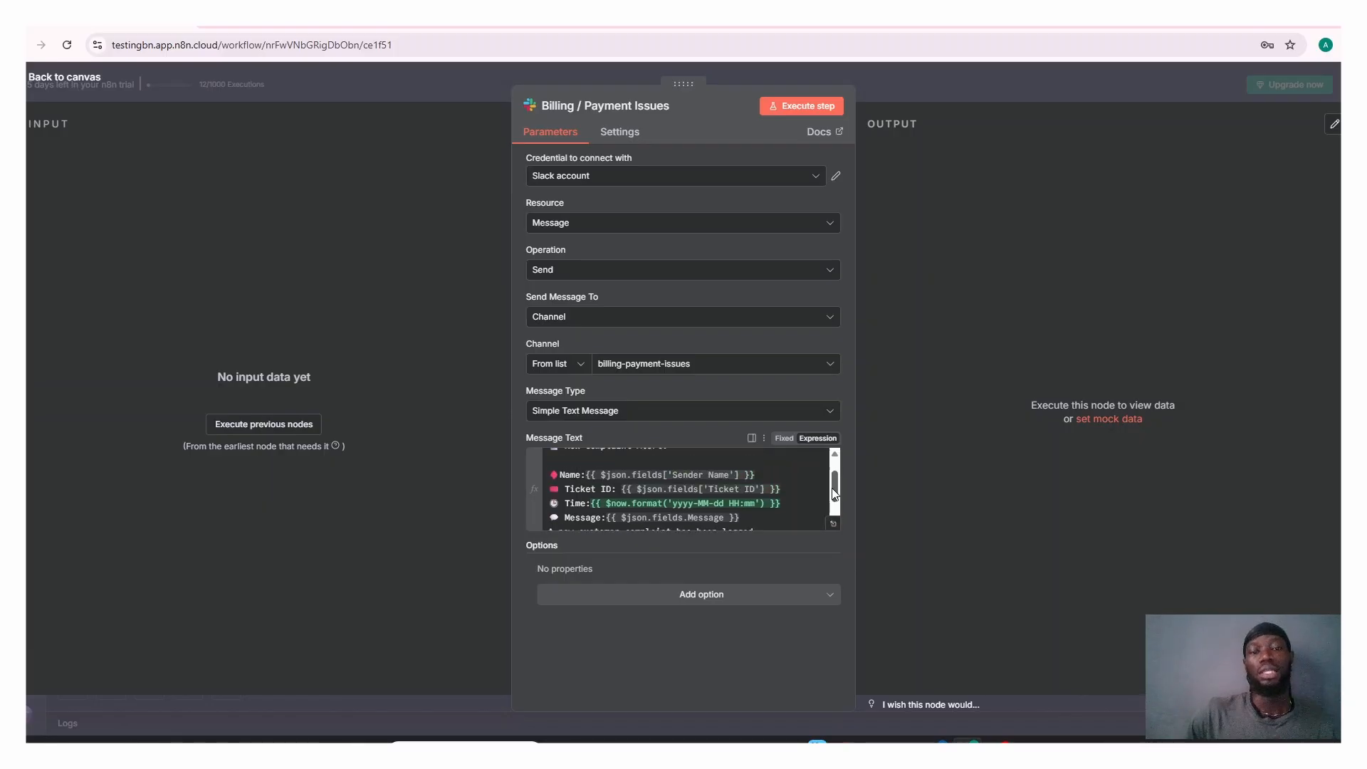
pyautogui.click(835, 533)
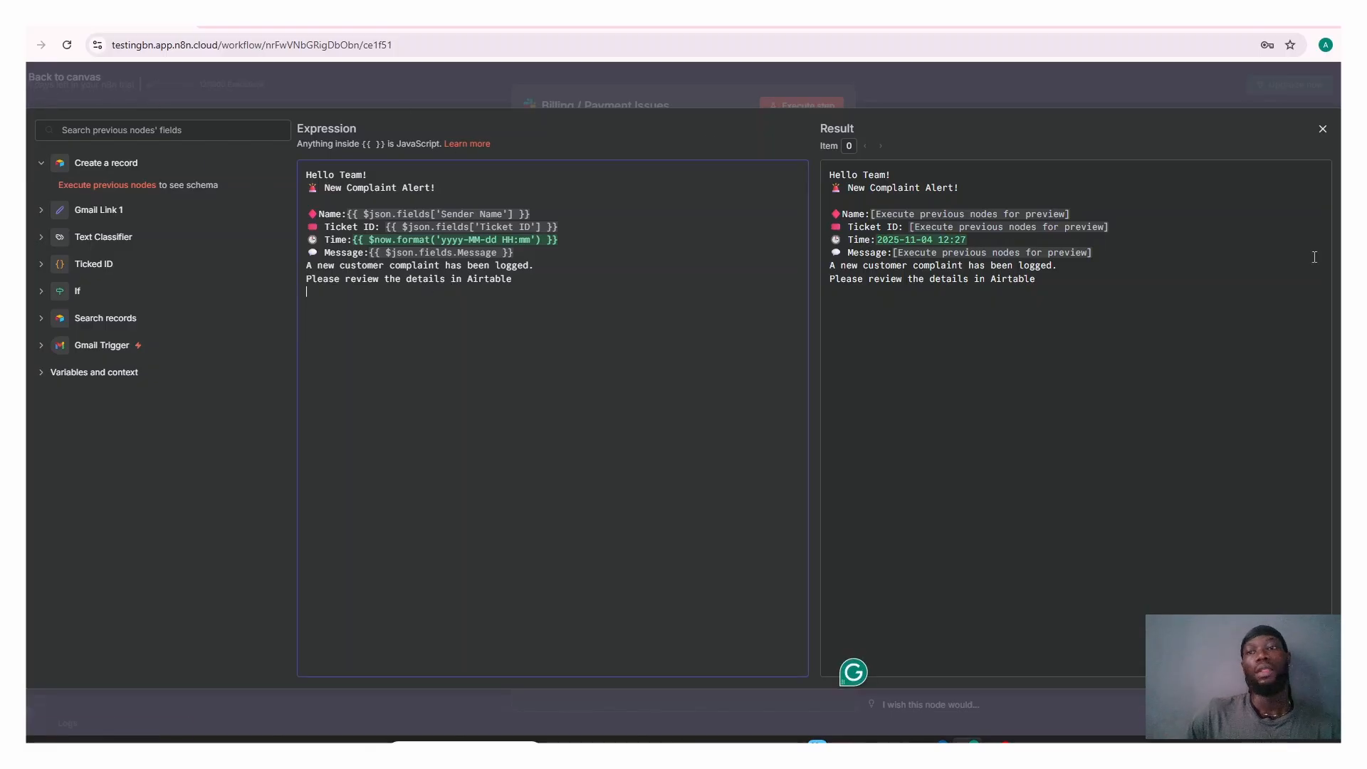
pyautogui.click(1322, 131)
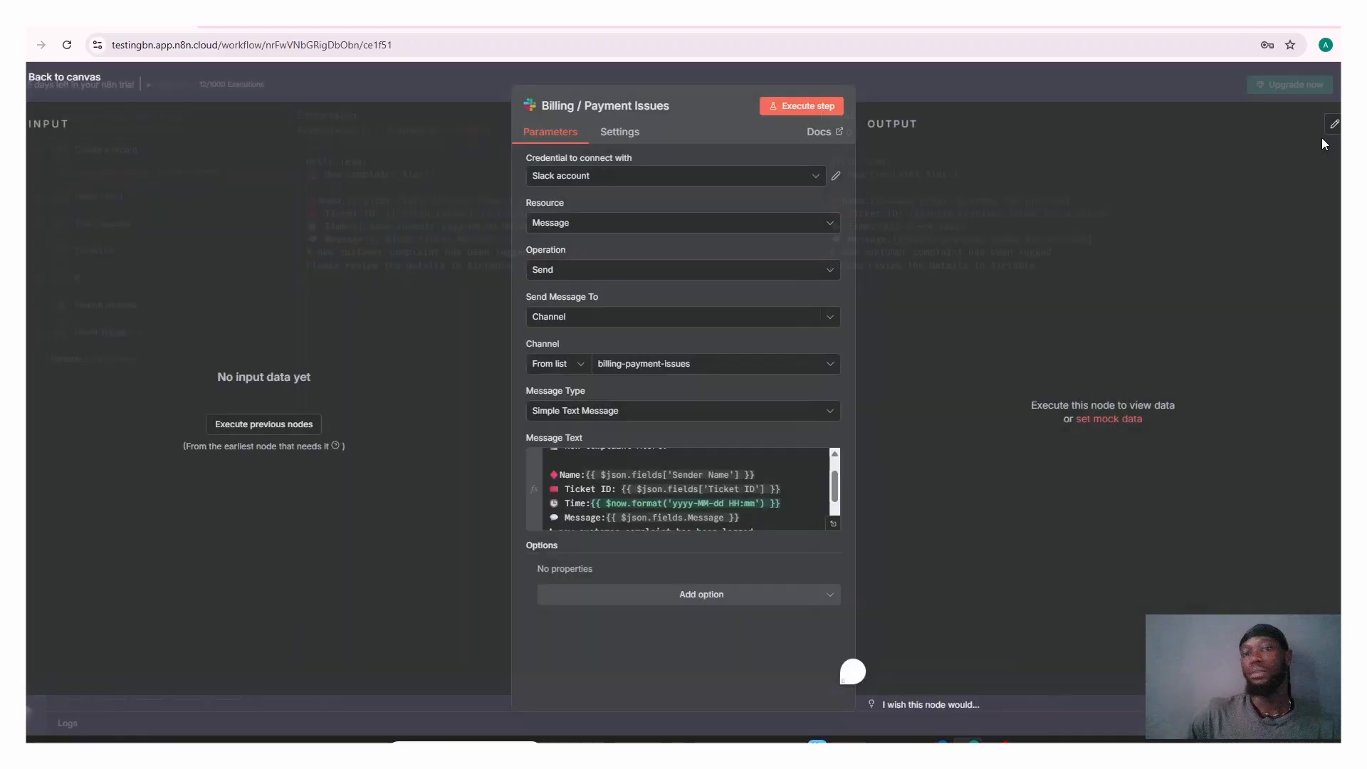
pyautogui.click(57, 82)
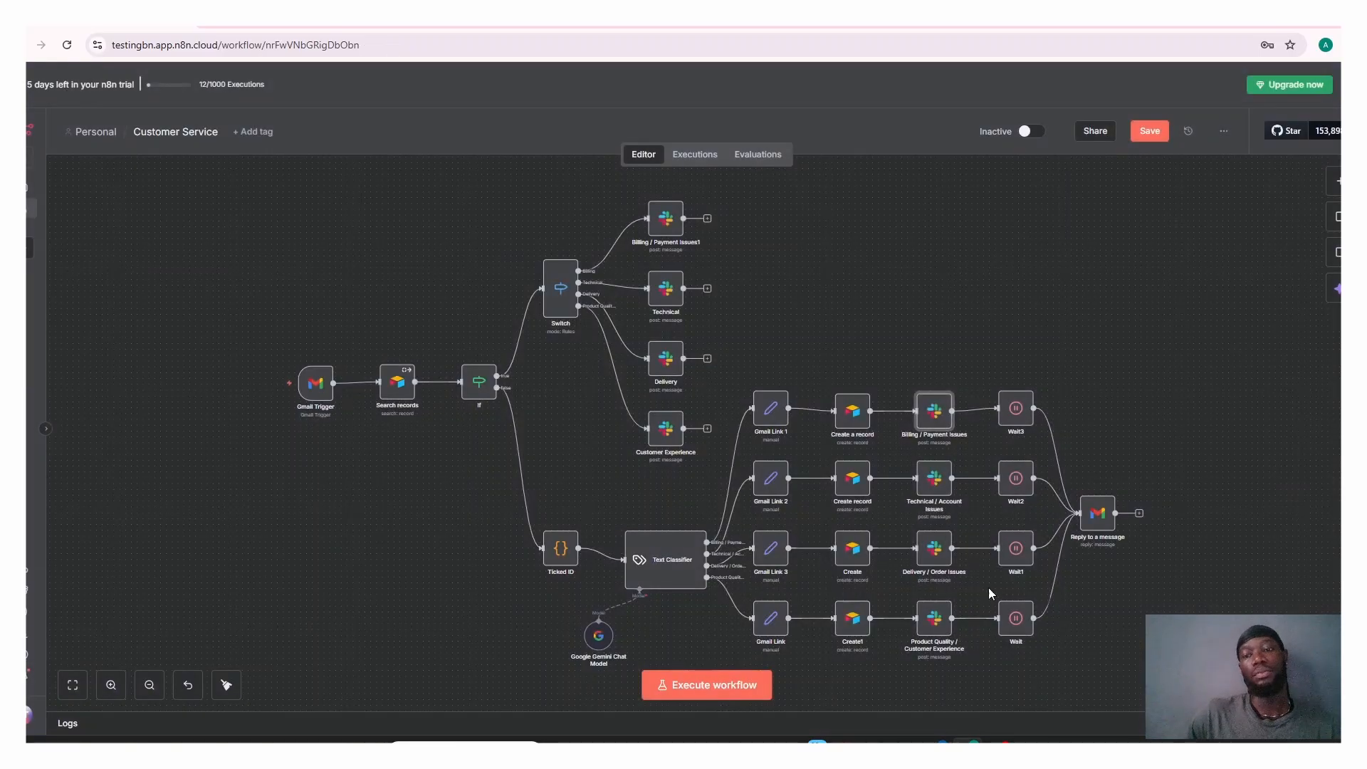
# Step: Open the Reply to a message Gmail node, view its HTML message in the expression editor, and return to the canvas
pyautogui.click(1098, 520)
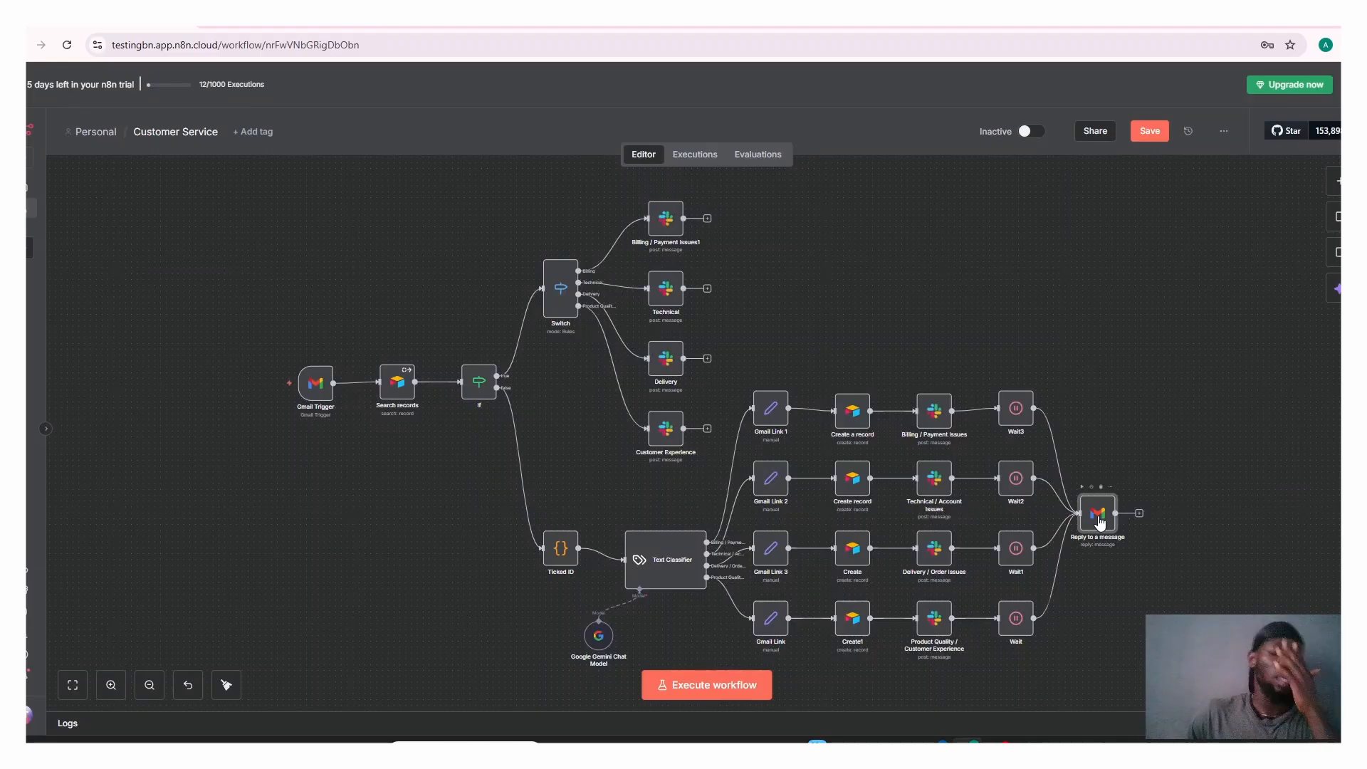
pyautogui.doubleClick(1100, 522)
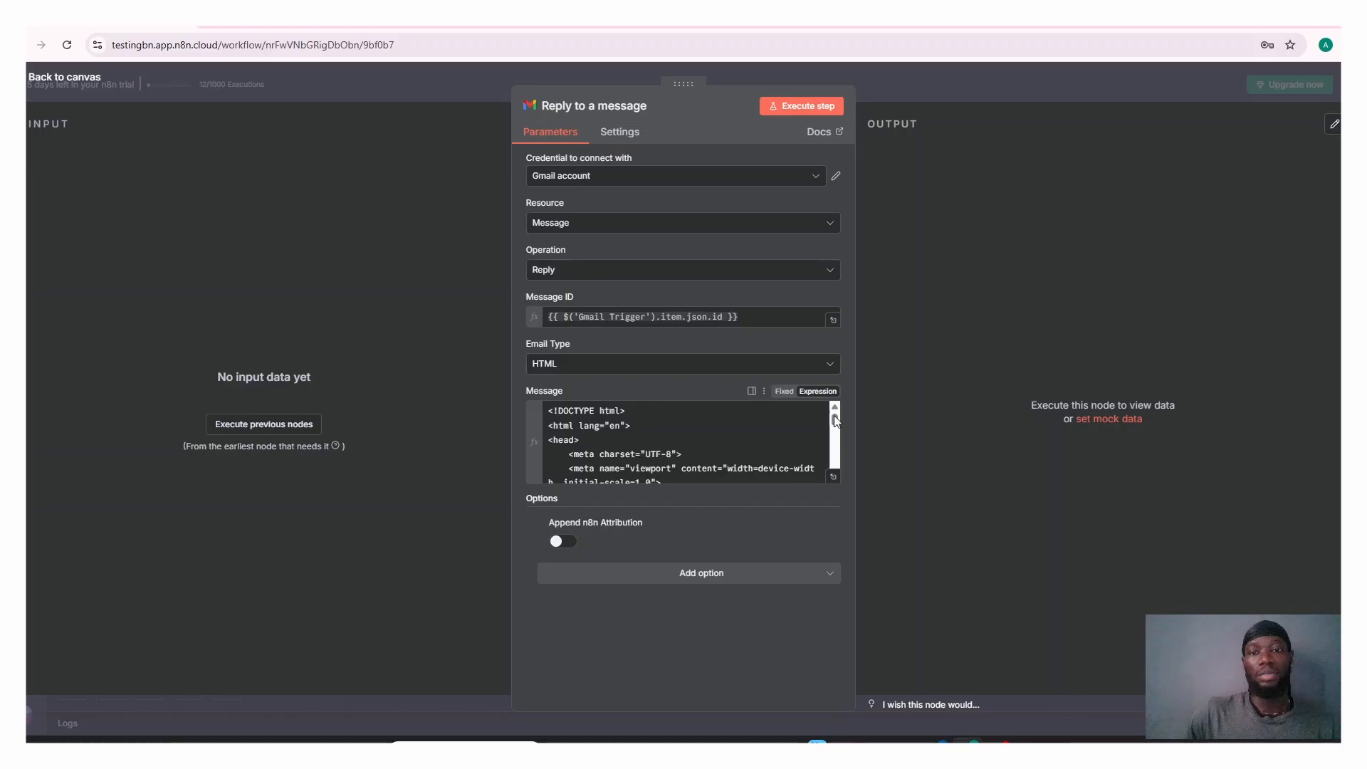
pyautogui.moveTo(835, 419); pyautogui.dragTo(835, 446)
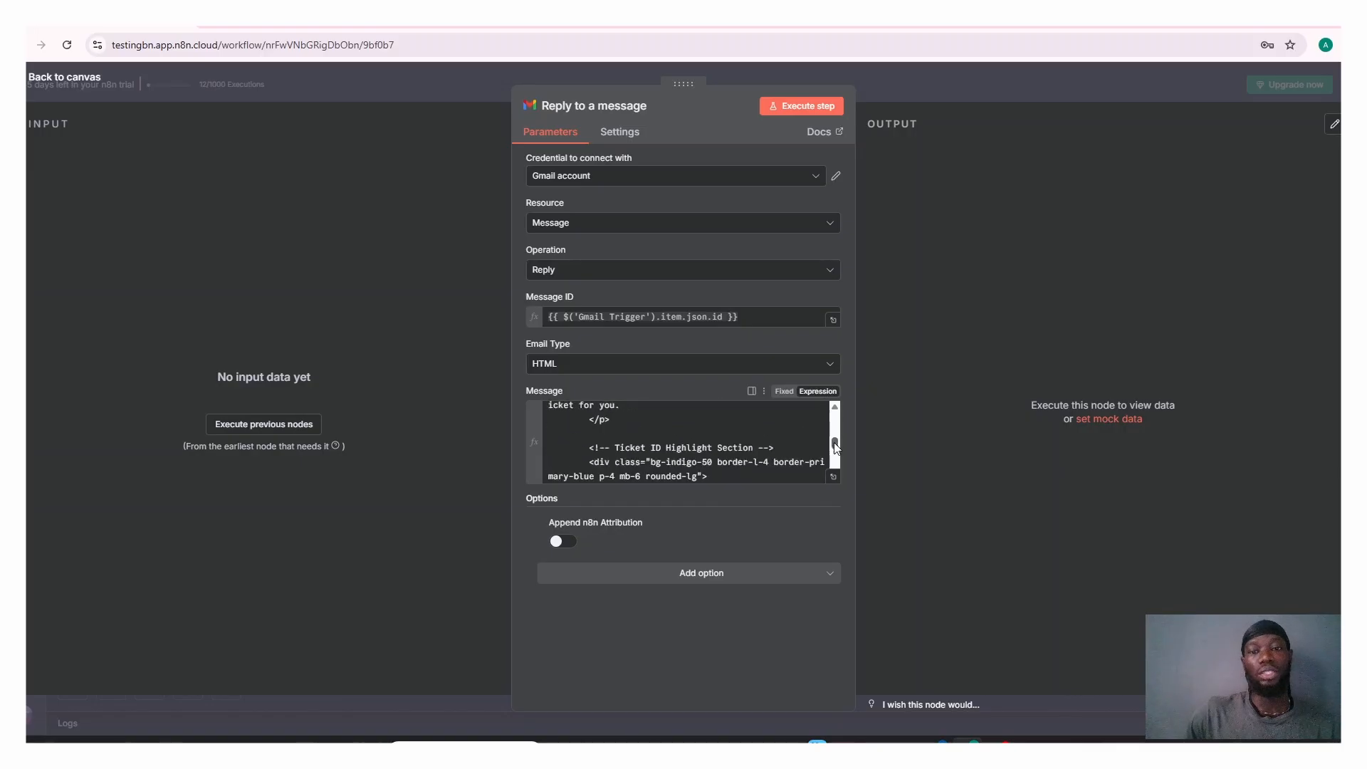
pyautogui.click(832, 478)
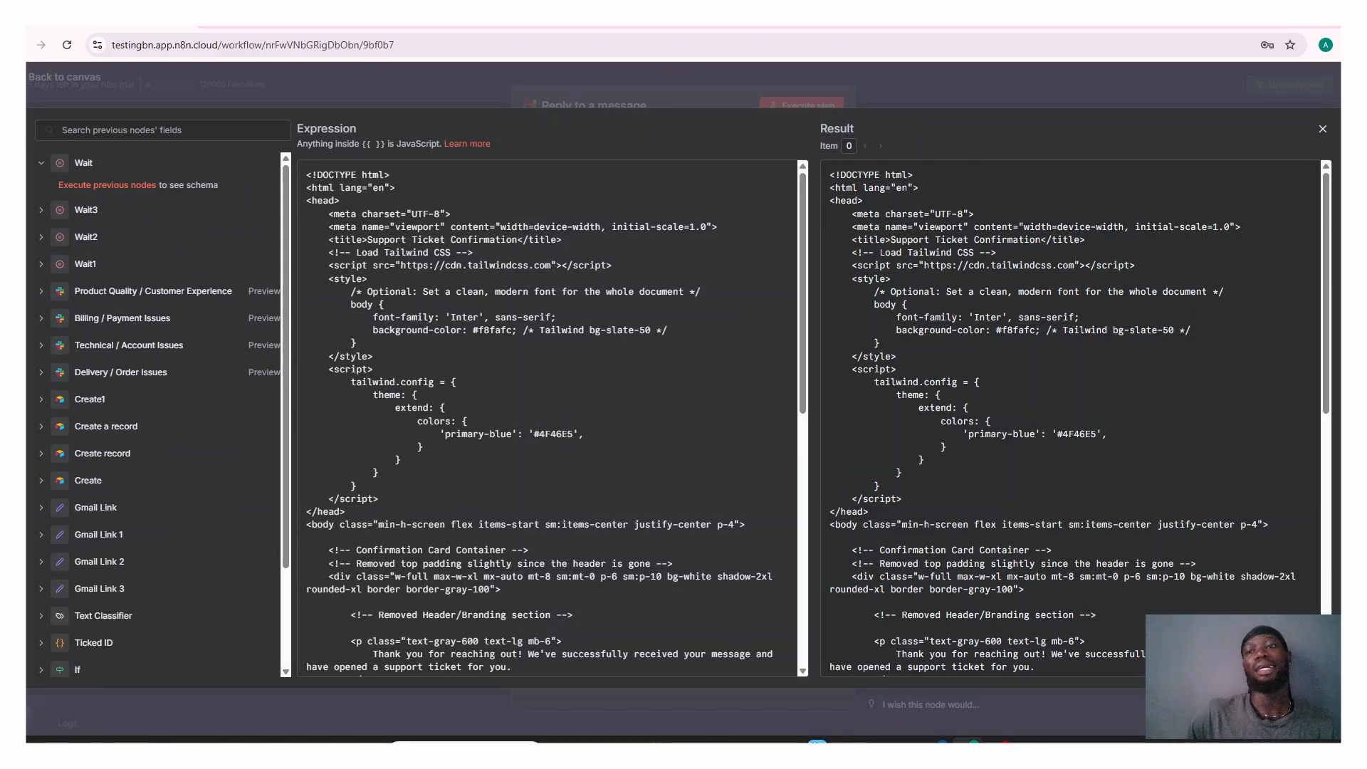
pyautogui.click(1323, 128)
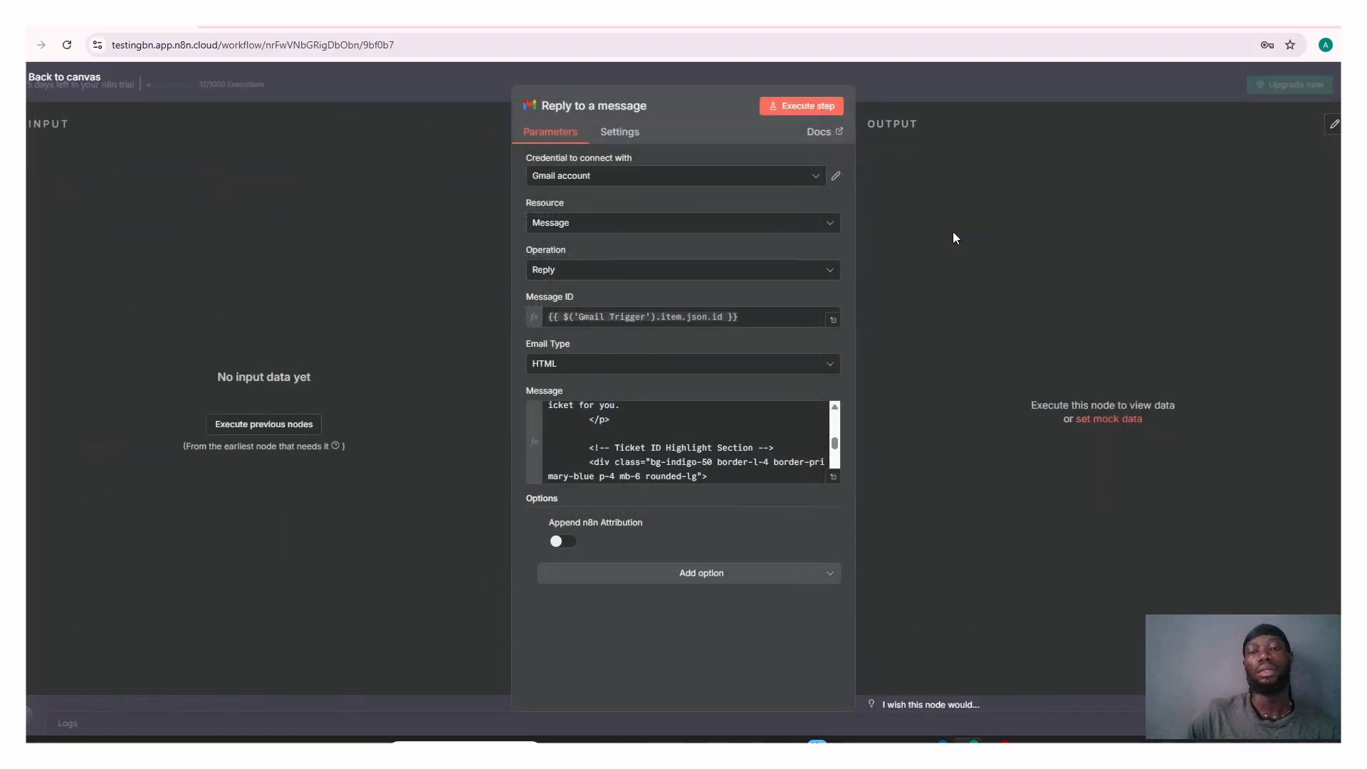
pyautogui.click(81, 84)
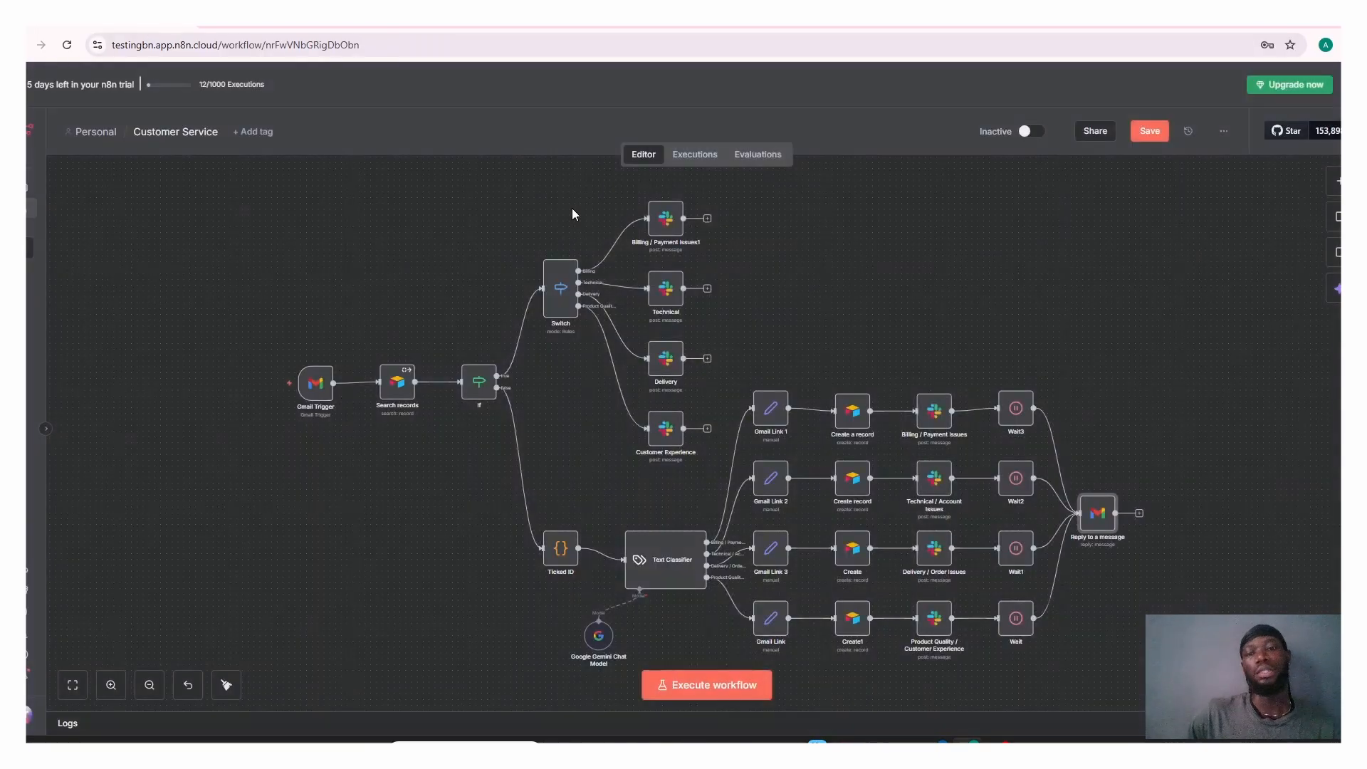
# Step: View the Wait3 node's resume condition, wait amount and unit, and return to the canvas
pyautogui.click(1014, 423)
pyautogui.doubleClick(1014, 423)
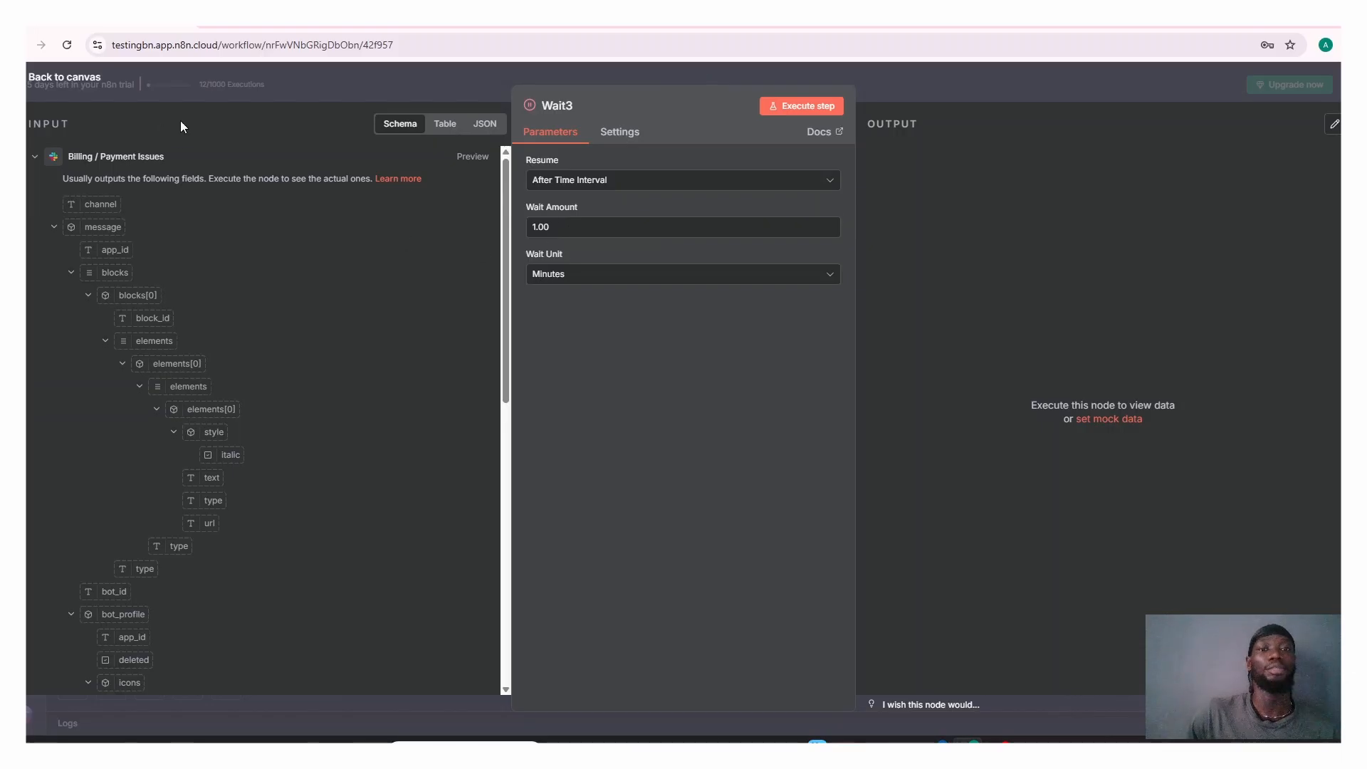
pyautogui.click(59, 88)
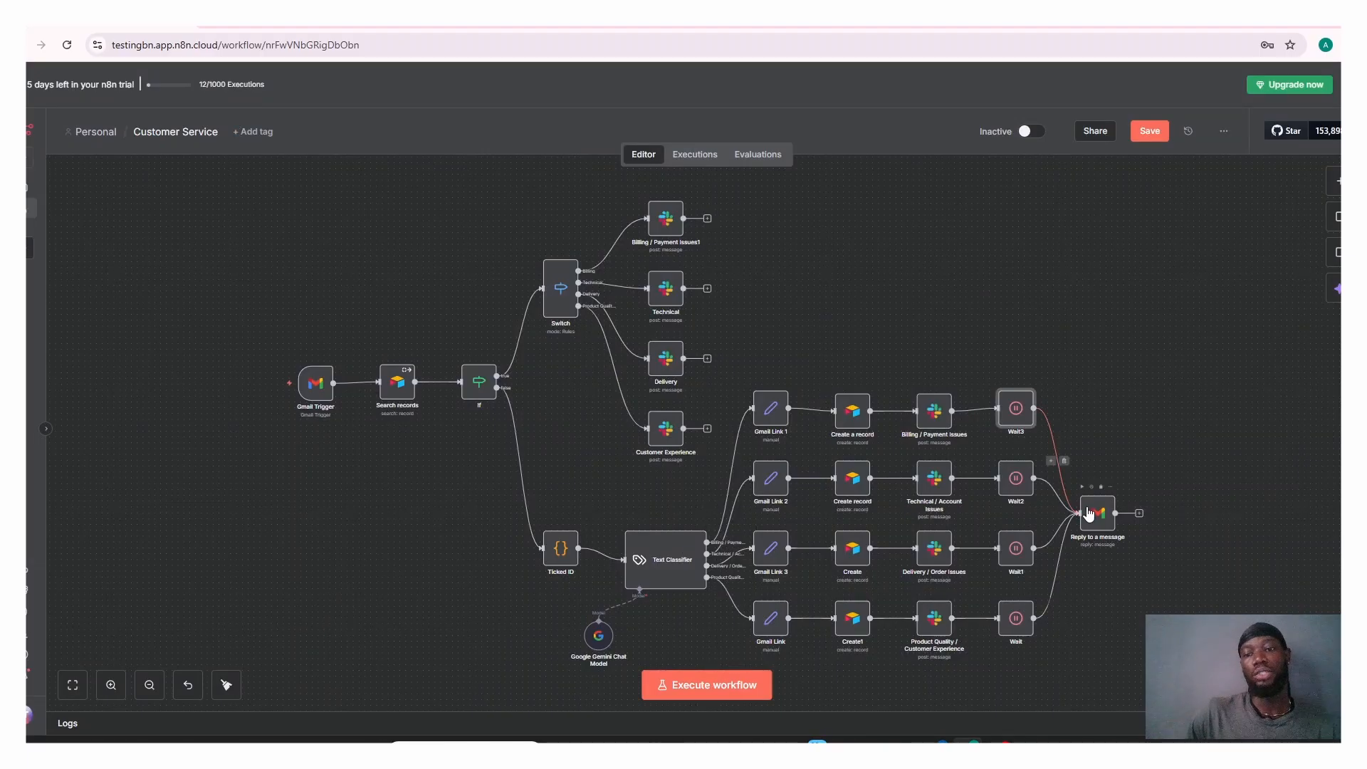
# Step: Reopen the Reply to a message node, read the Ticket ID section in its message's Result preview, and return to the canvas
pyautogui.moveTo(1087, 513); pyautogui.dragTo(1086, 515)
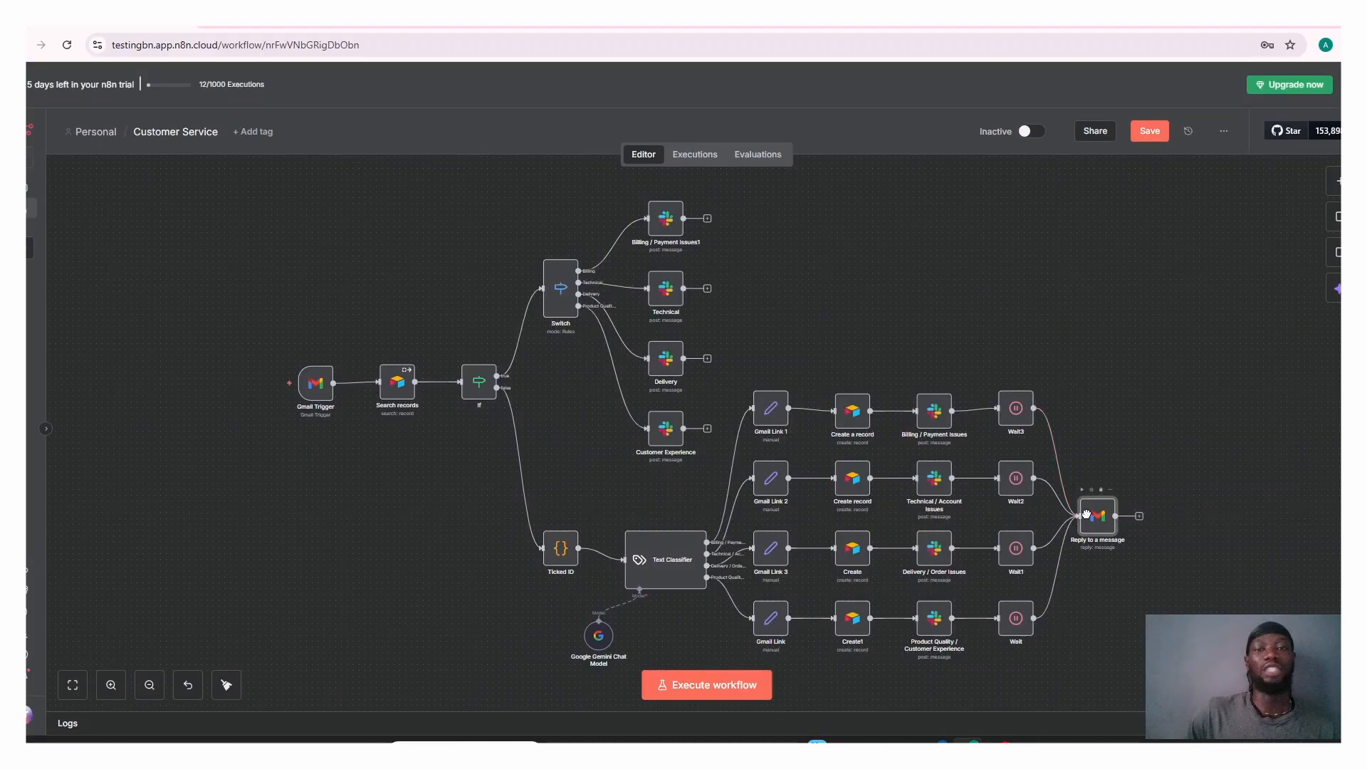
pyautogui.doubleClick(1086, 514)
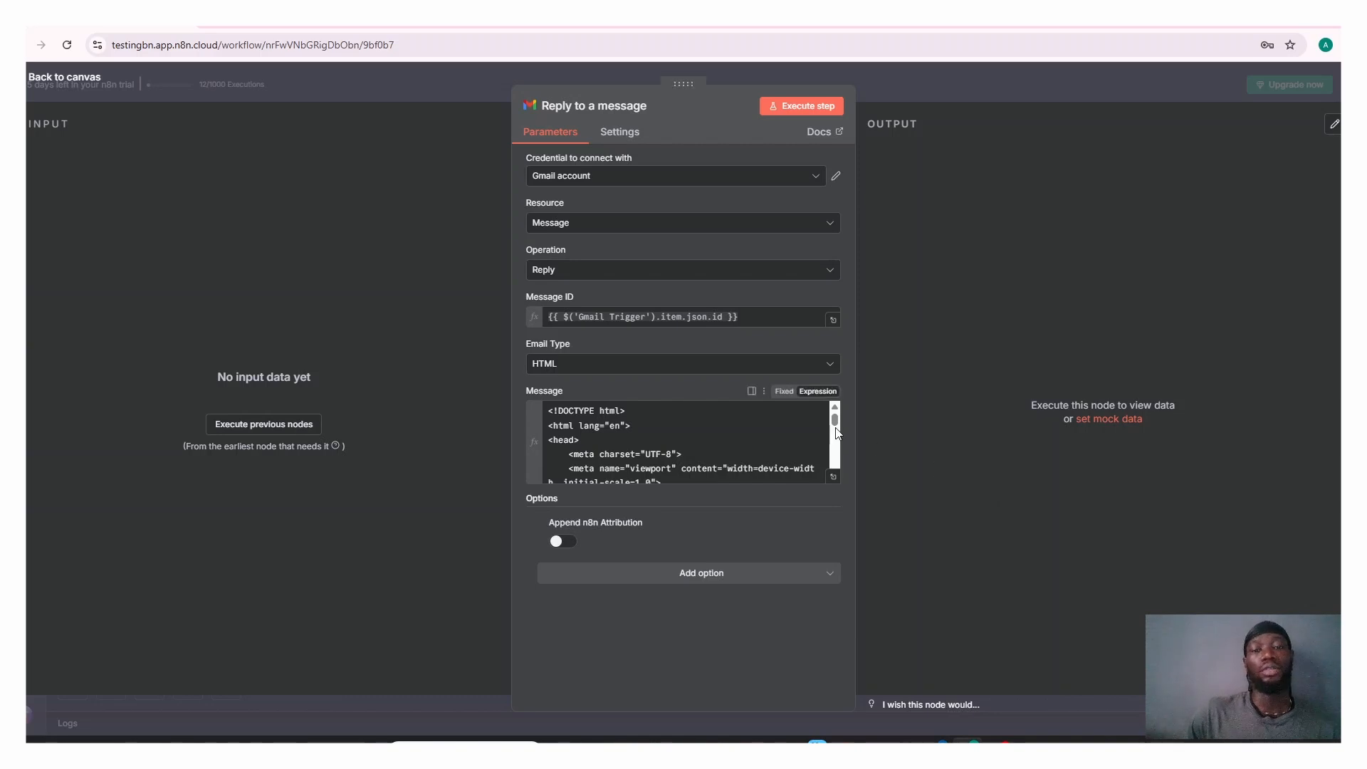
pyautogui.click(832, 478)
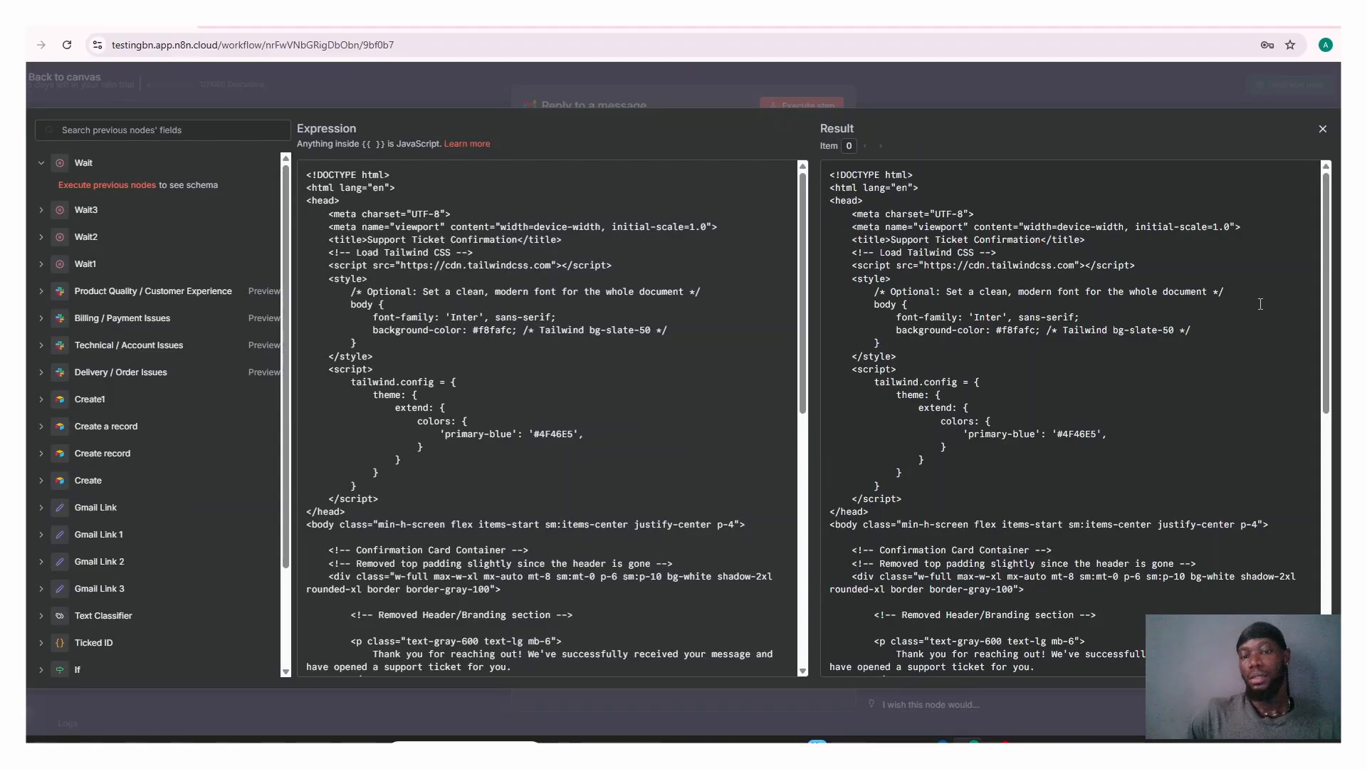
pyautogui.moveTo(1324, 281); pyautogui.dragTo(1285, 440)
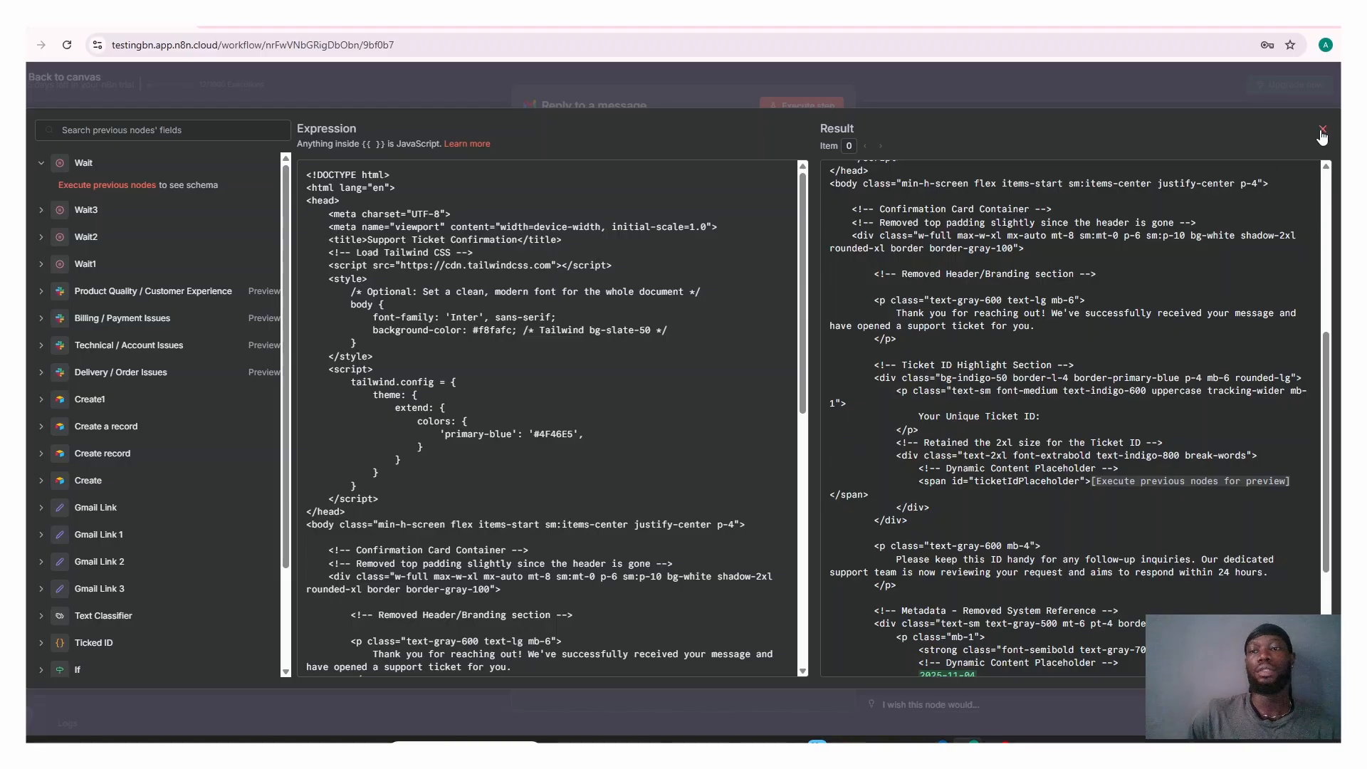
pyautogui.click(1322, 131)
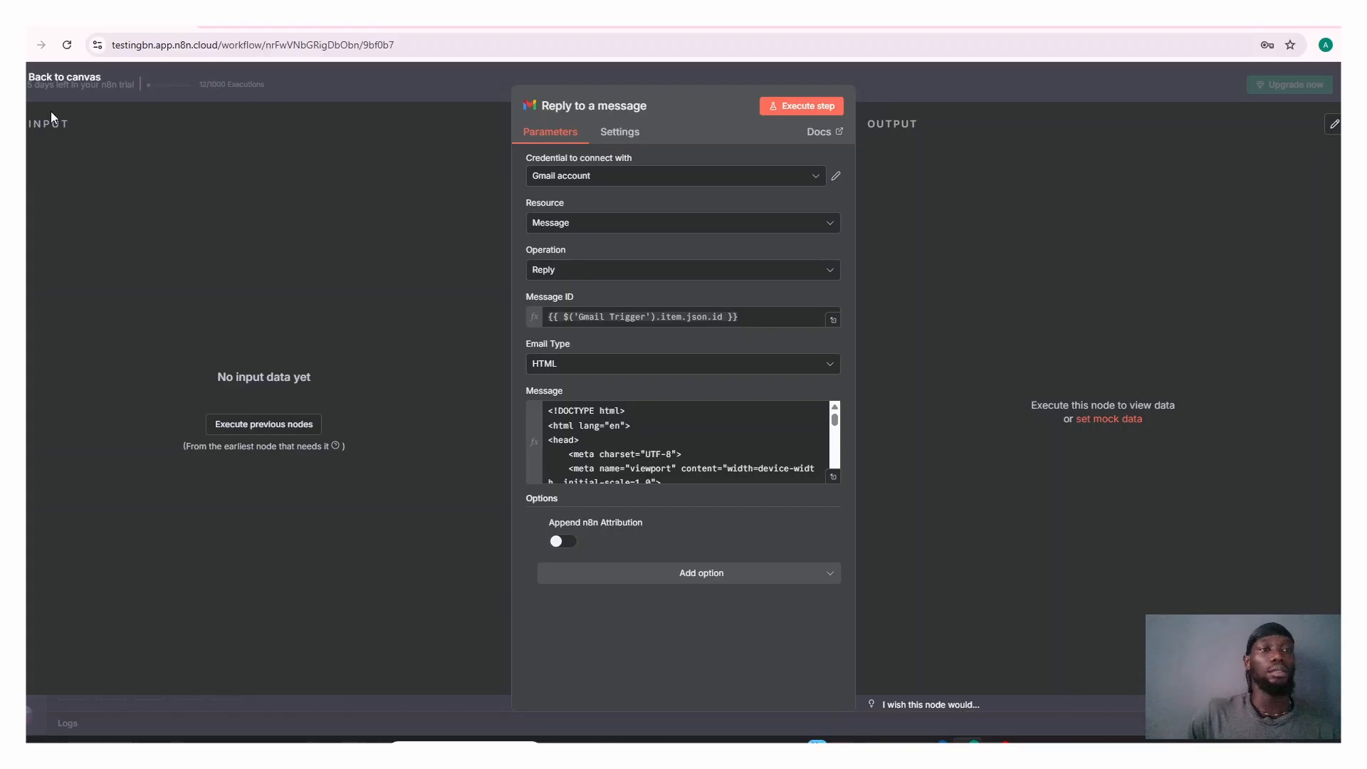
pyautogui.click(62, 77)
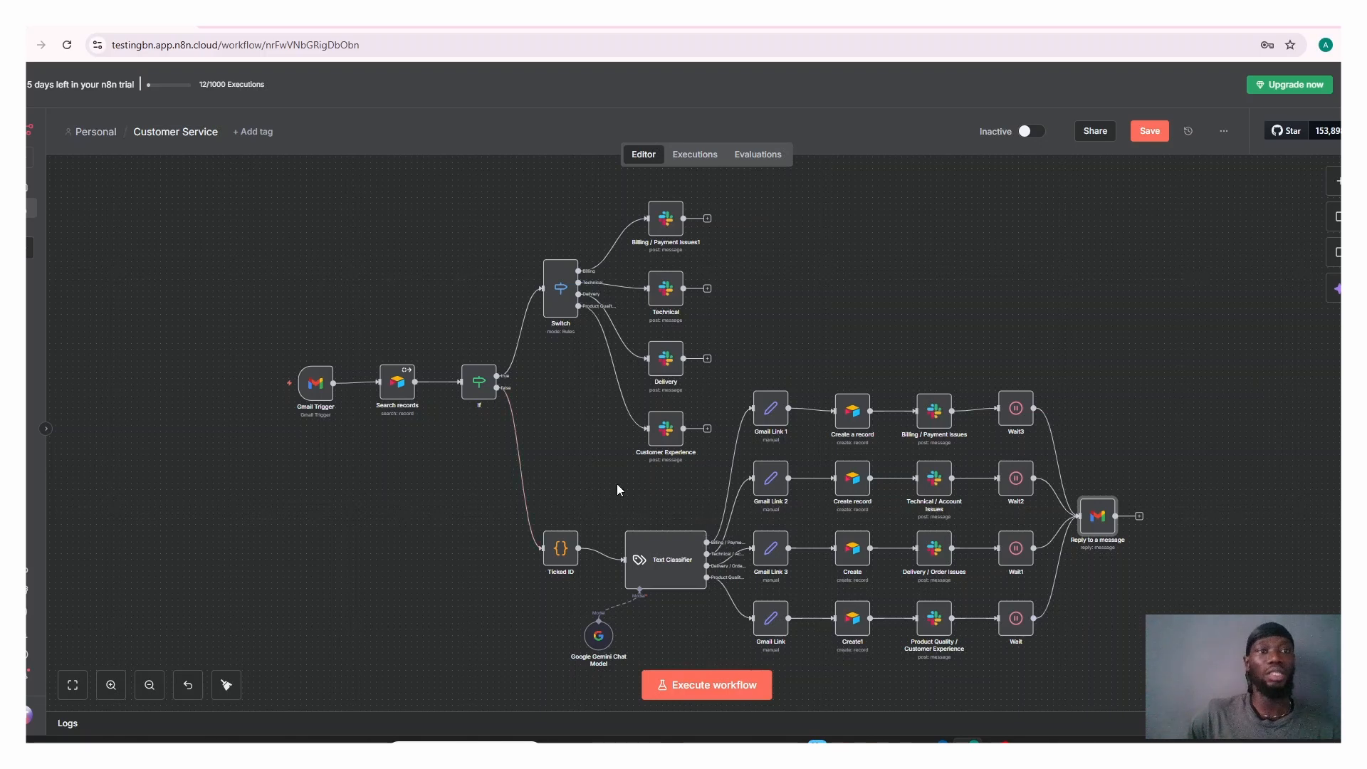
# Step: Execute the Customer Service workflow, and start a new message in Gmail addressed to the suggested contact's e-mail
pyautogui.click(677, 688)
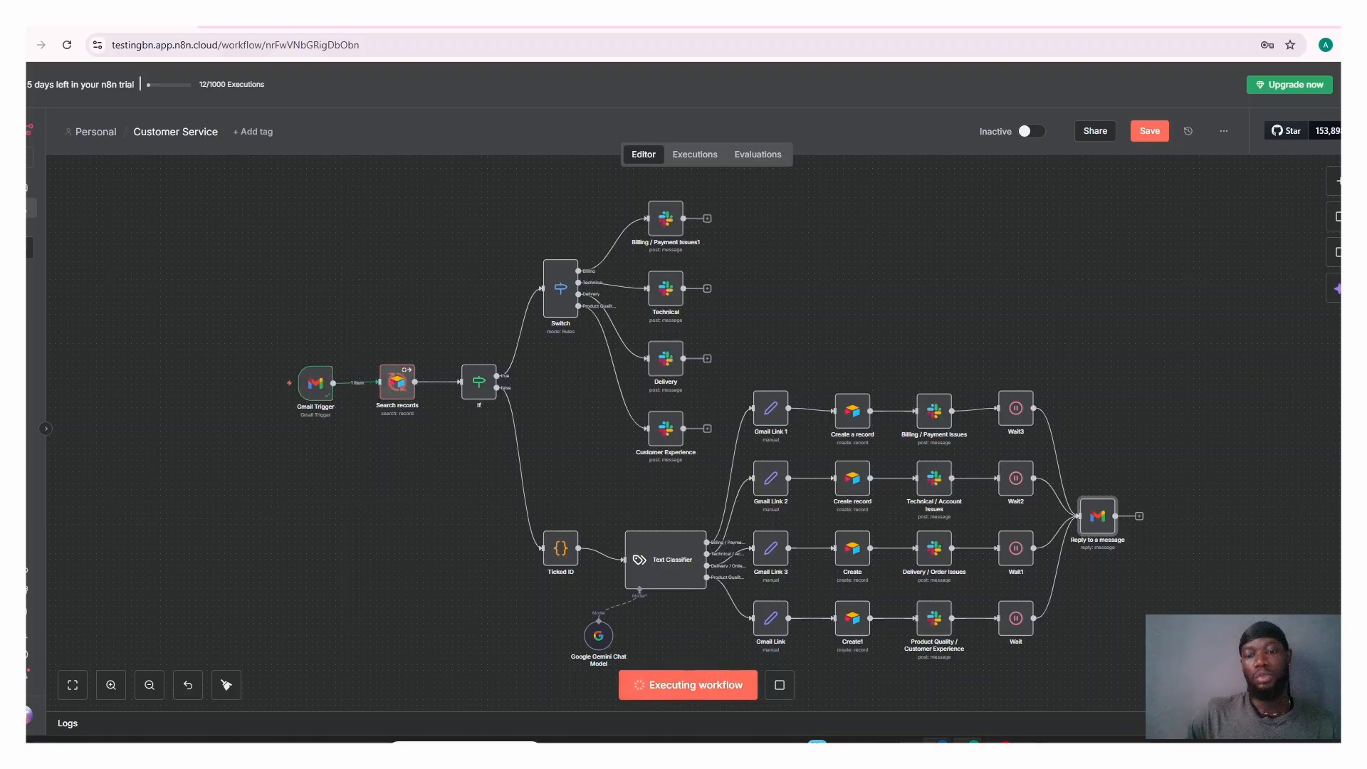
pyautogui.click(941, 742)
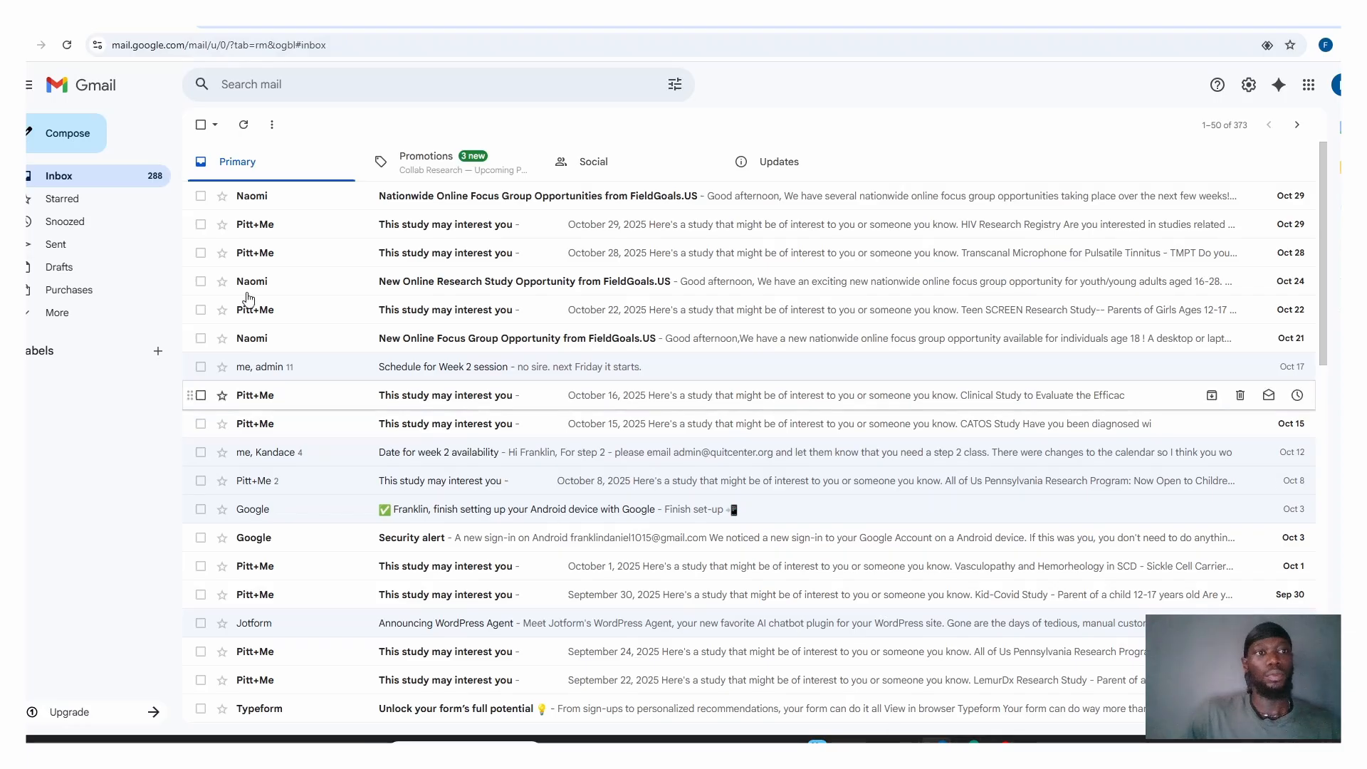
pyautogui.click(82, 134)
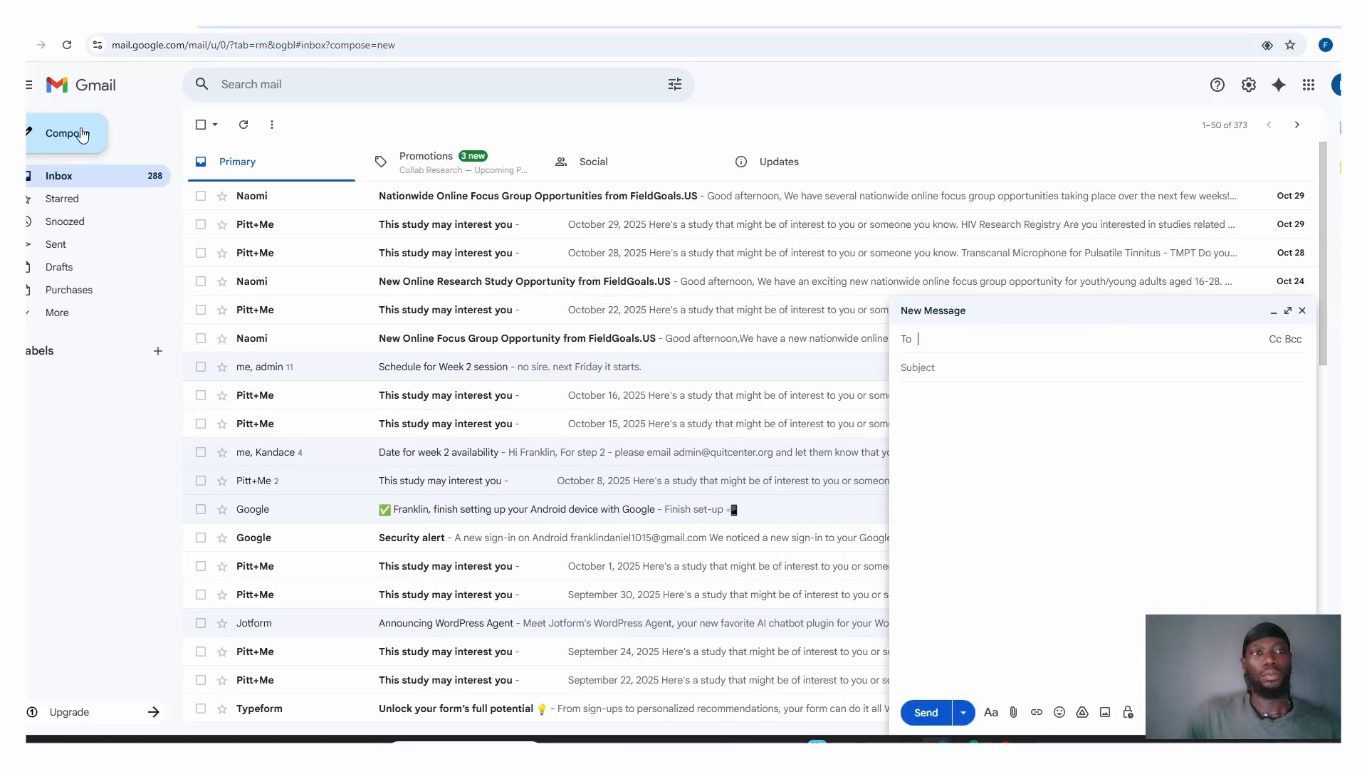
pyautogui.write('gr')
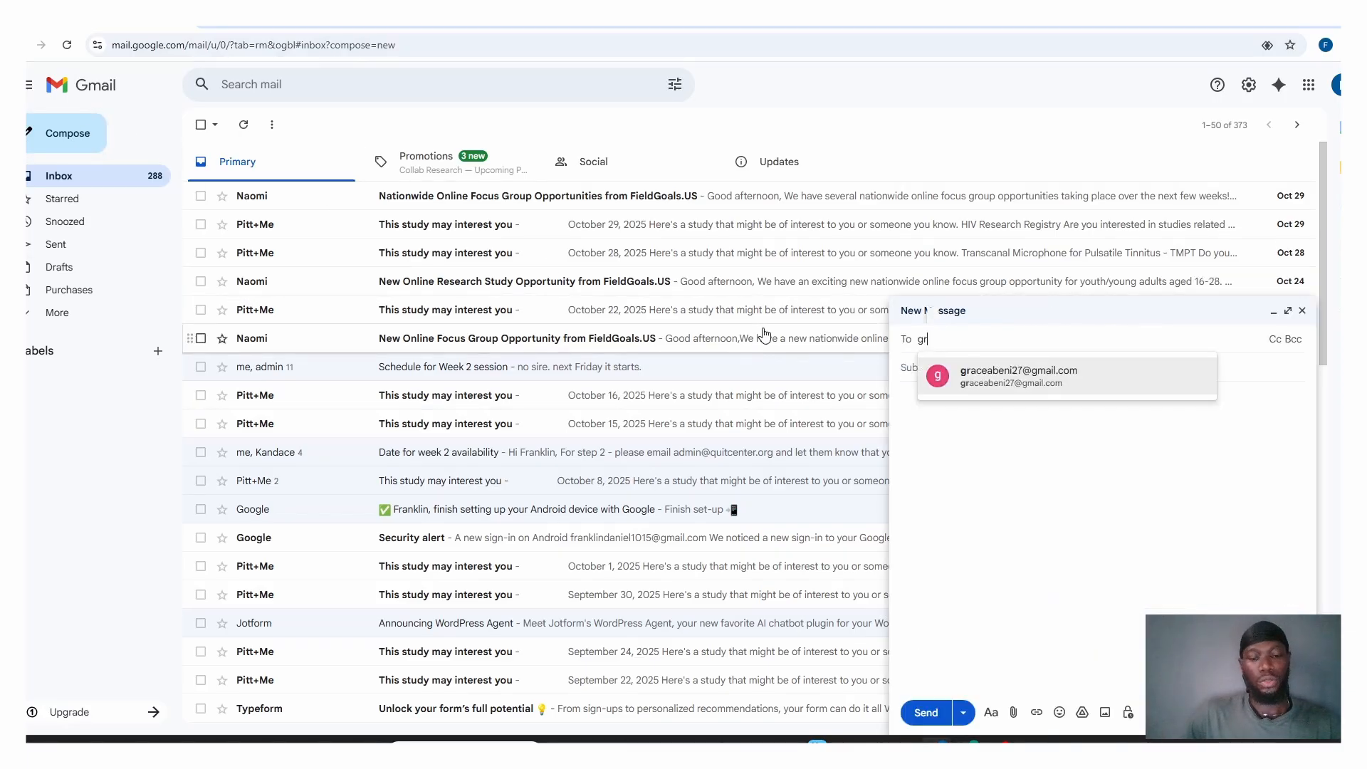
pyautogui.click(988, 381)
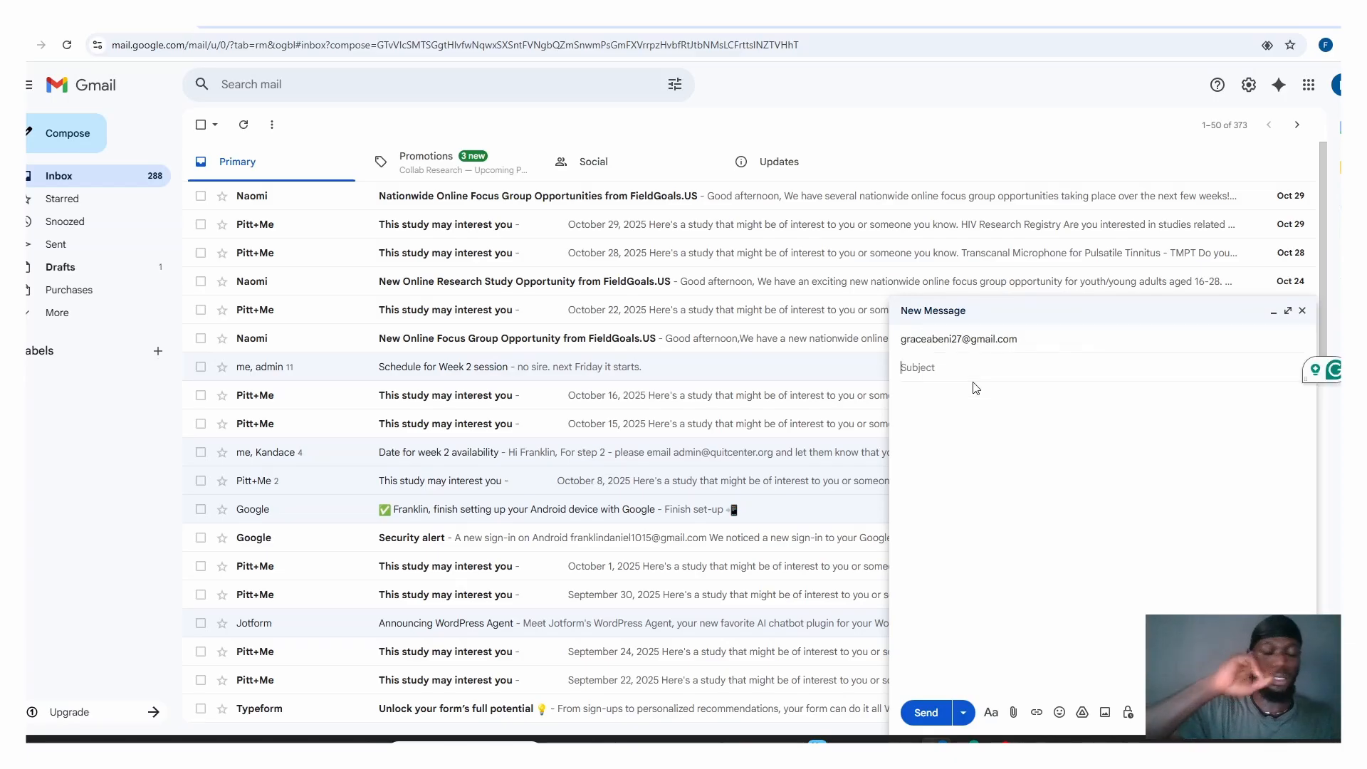
# Step: Give the message the subject "Bad product" and the body "The product I got is really bad and is affecting my skin."
pyautogui.write('B')
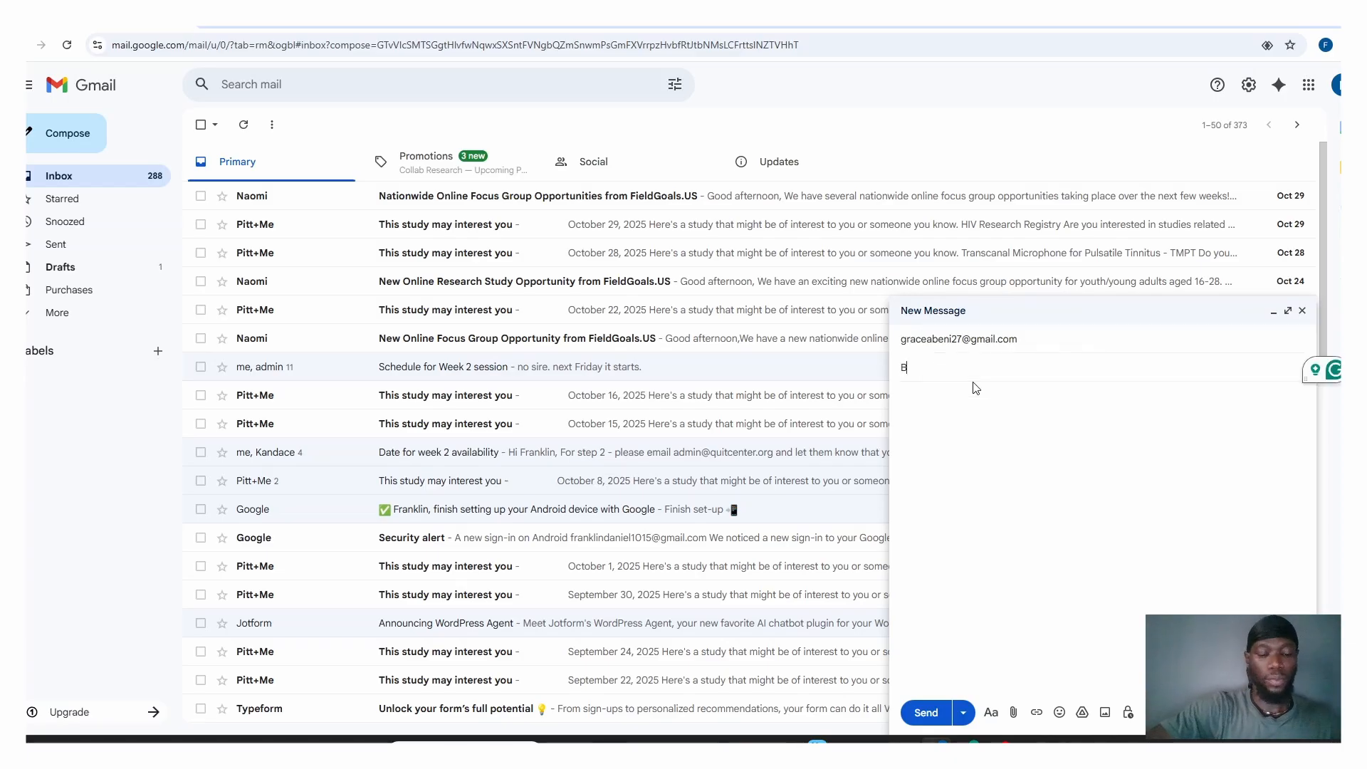
pyautogui.write('ad product')
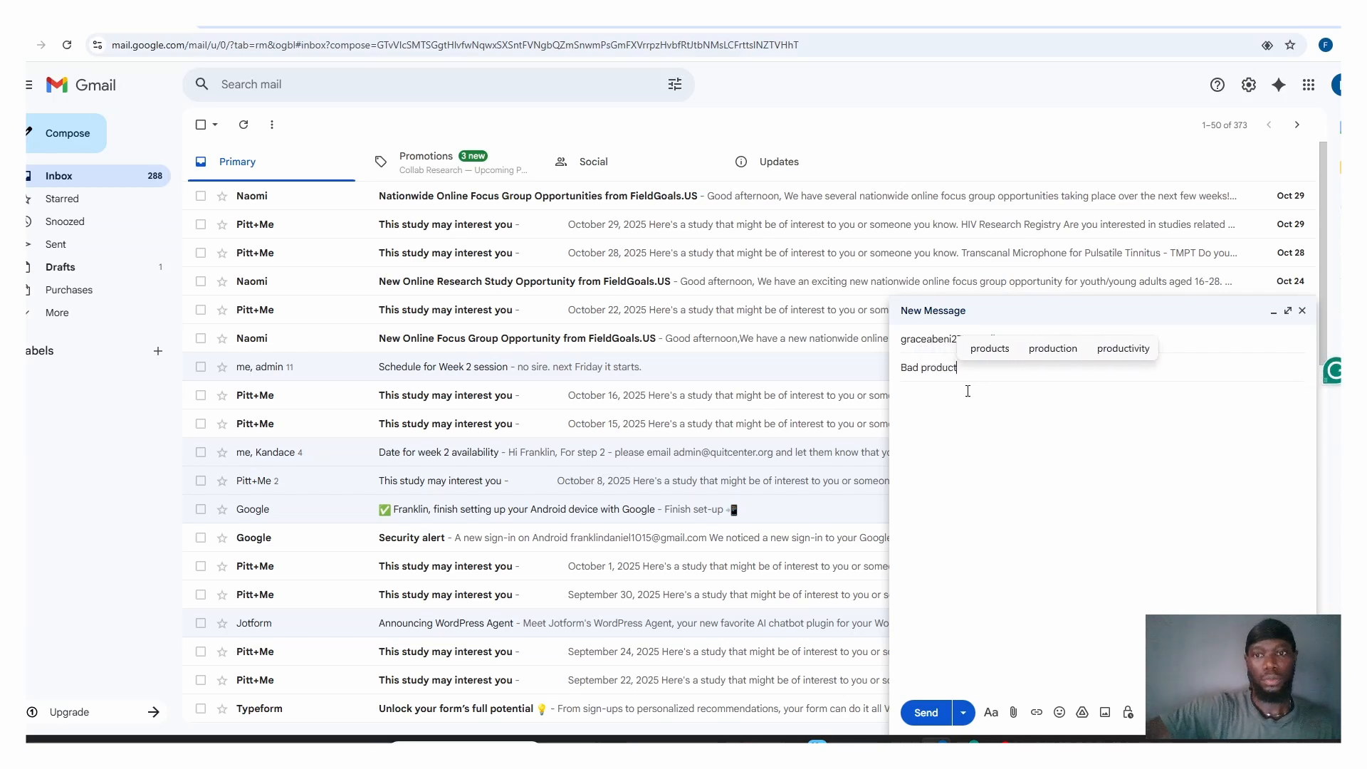
pyautogui.click(968, 390)
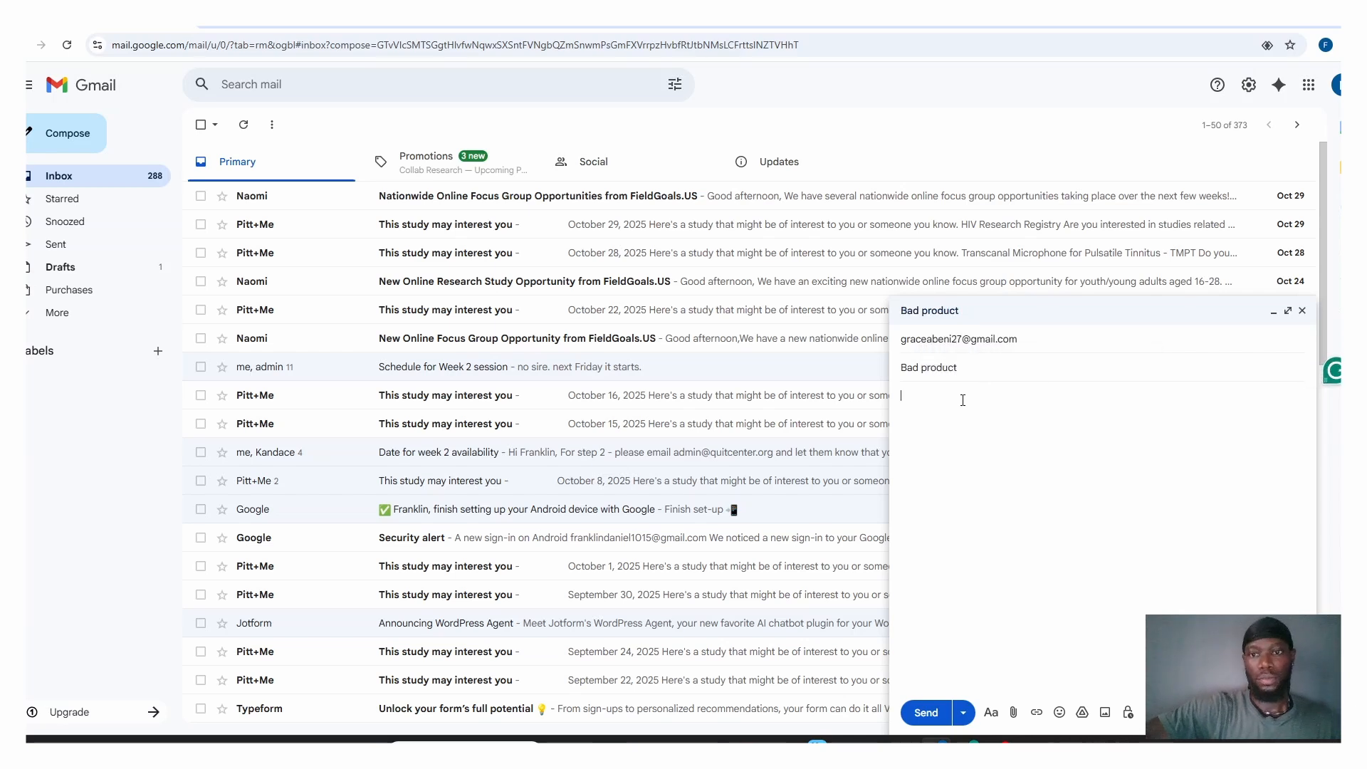
pyautogui.write('The productb')
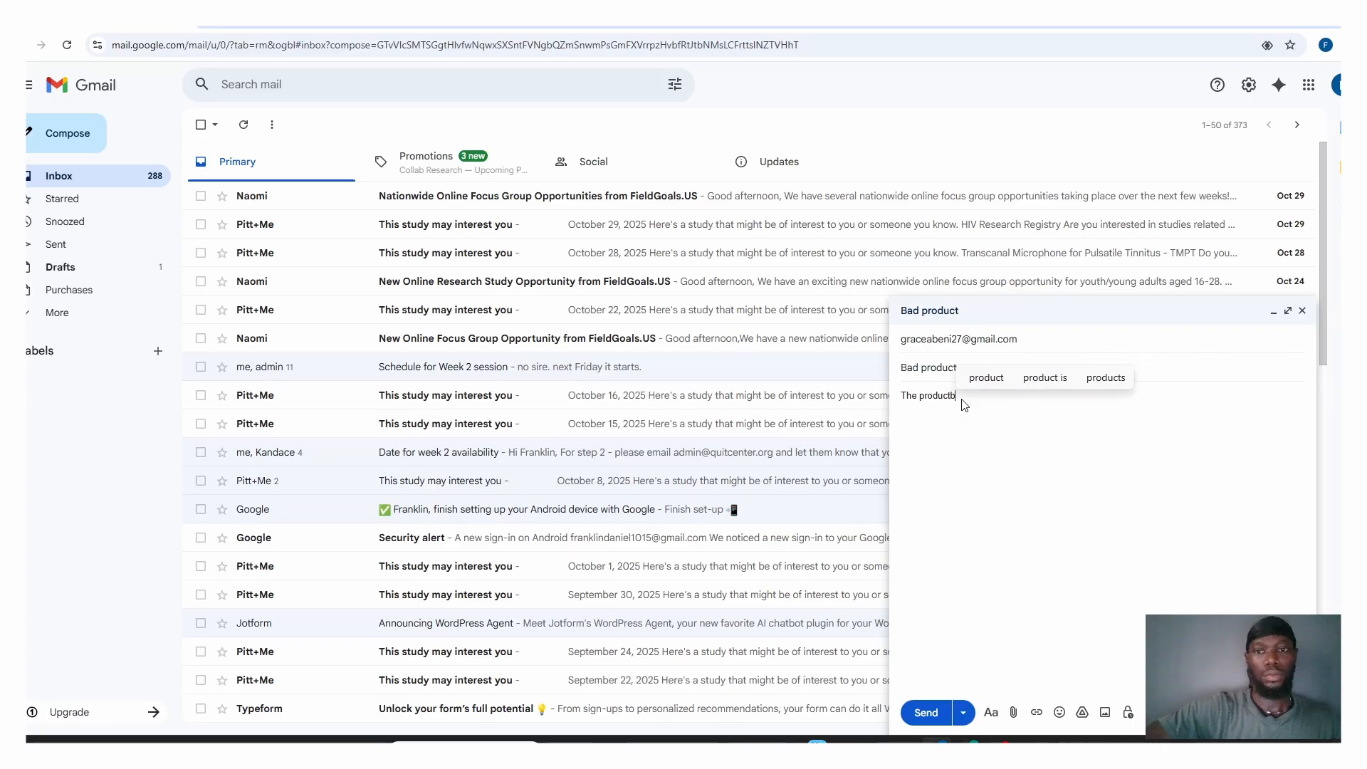
pyautogui.press('BackSpace')
pyautogui.write(' I got')
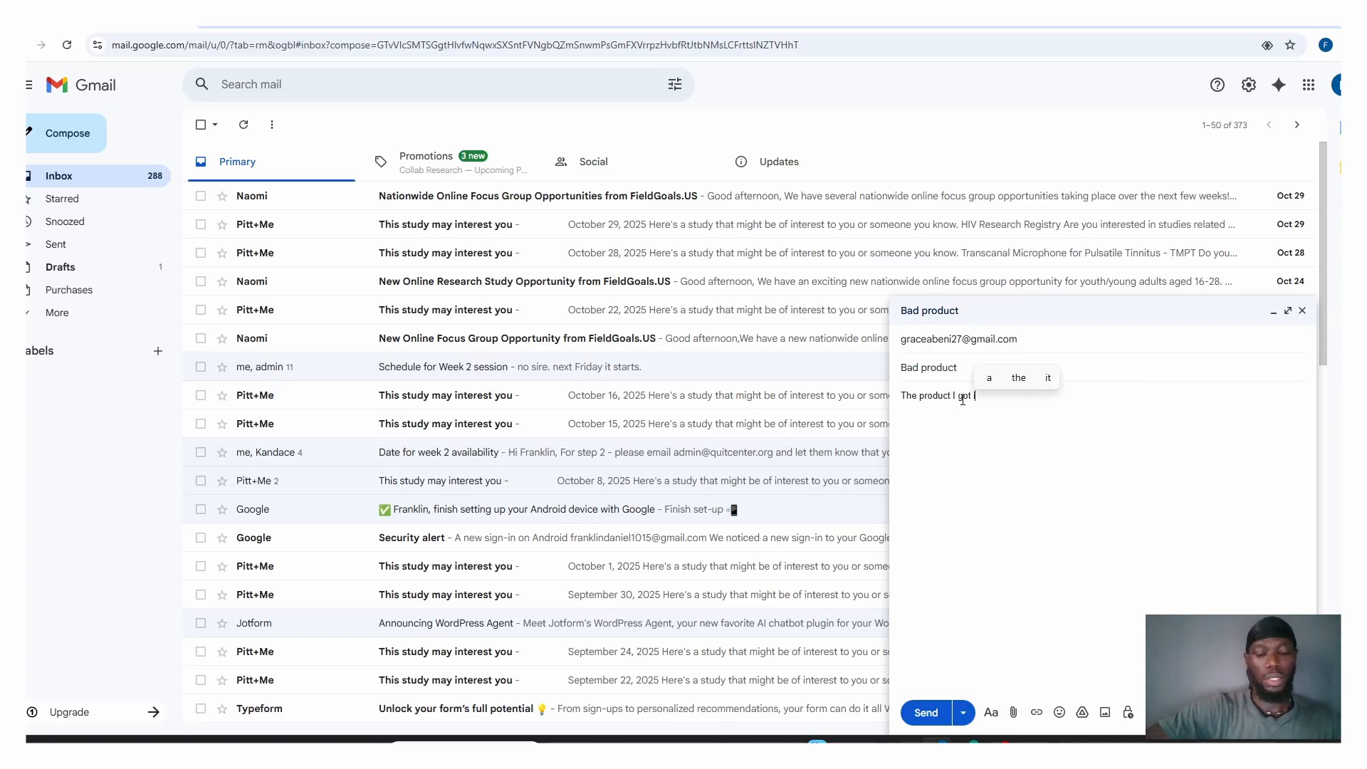
pyautogui.write(' is reall')
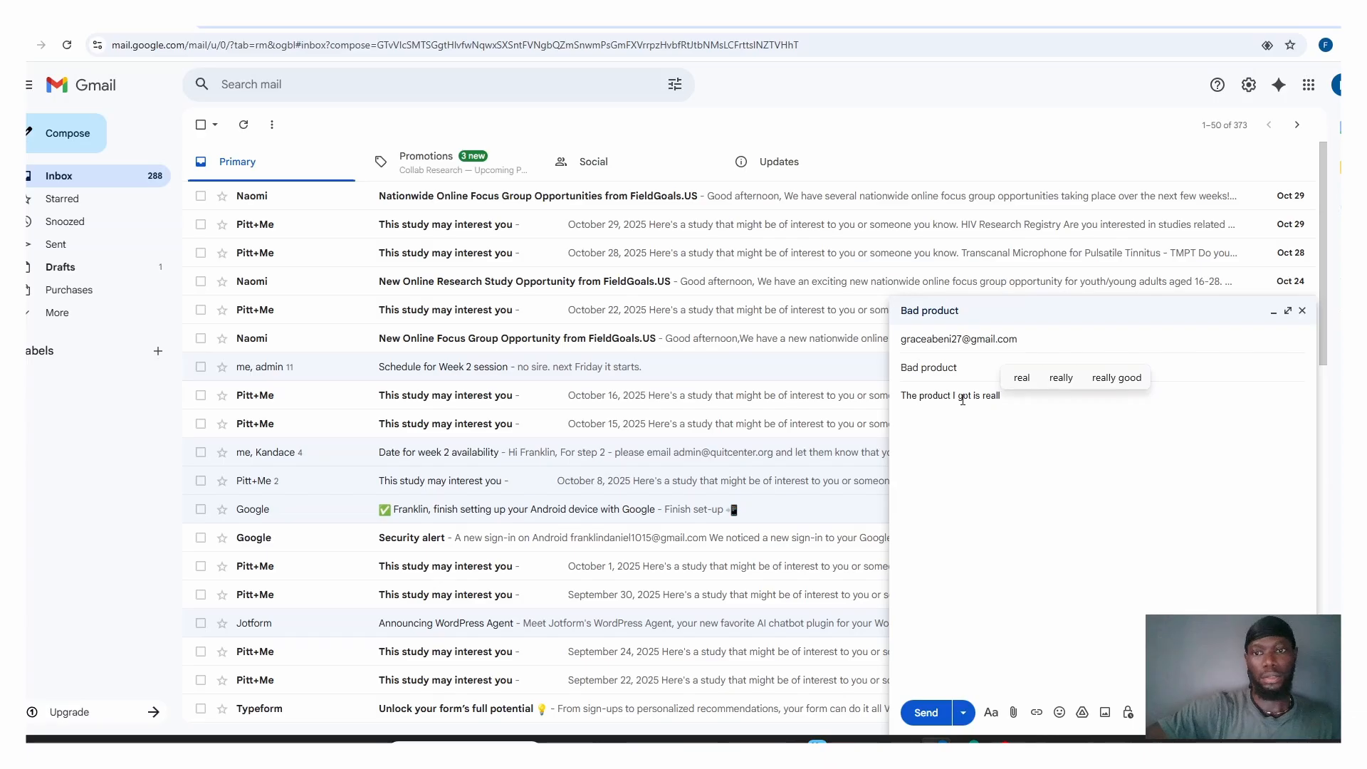
pyautogui.write('y bad and ')
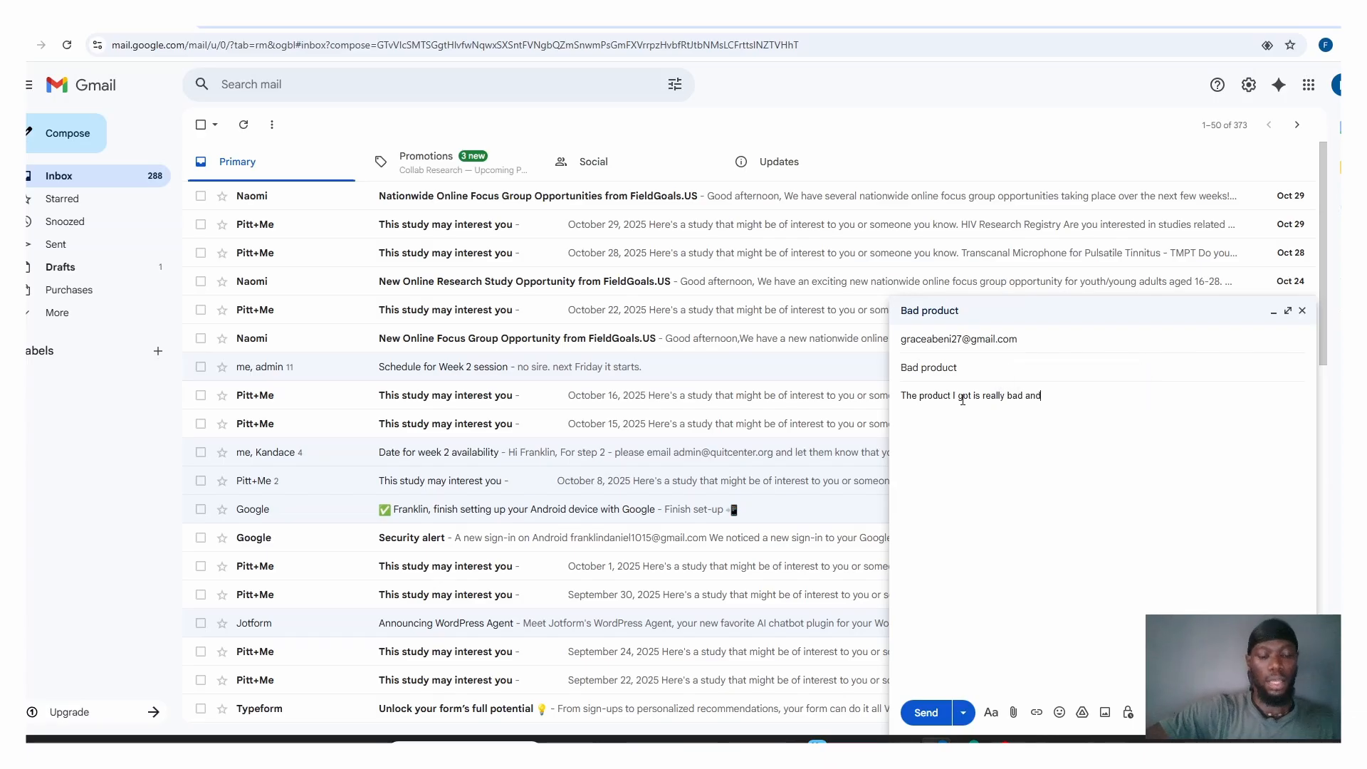
pyautogui.write('is affec')
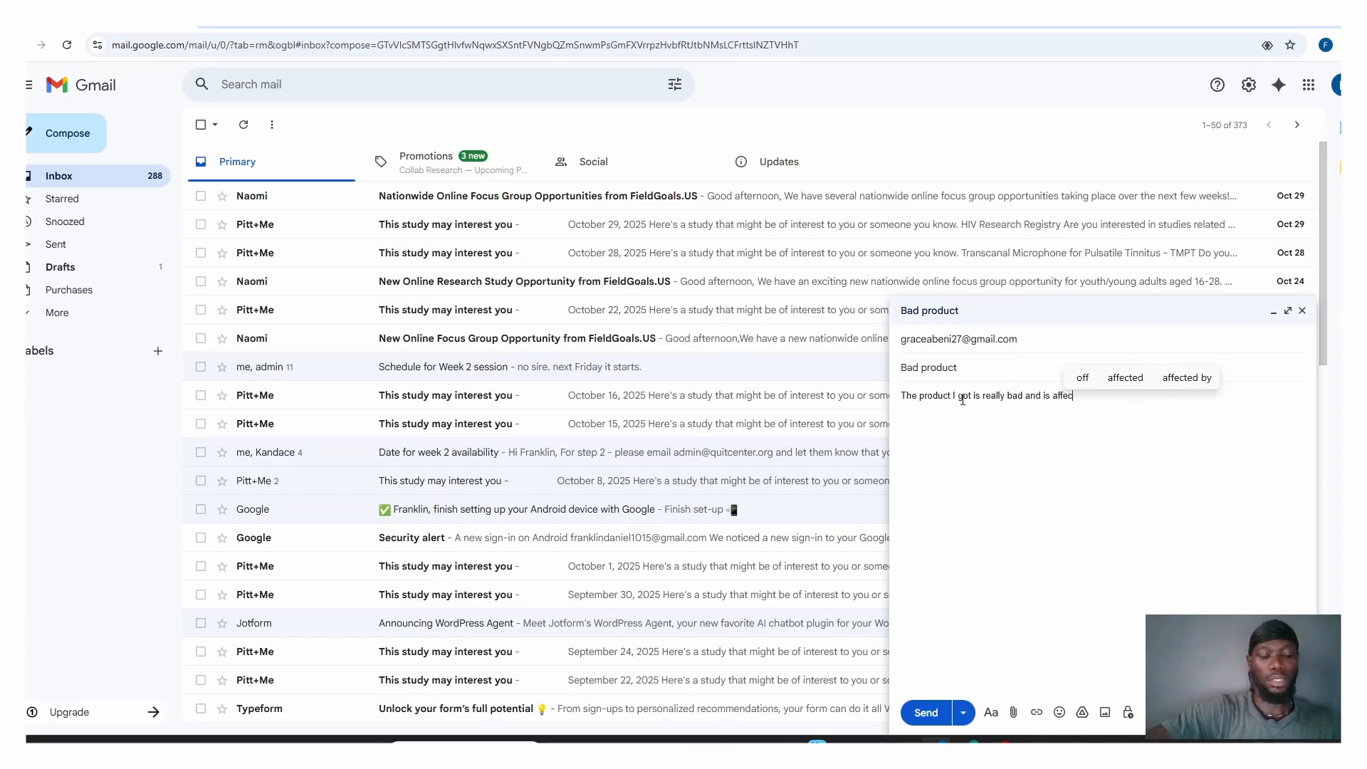
pyautogui.write('ting')
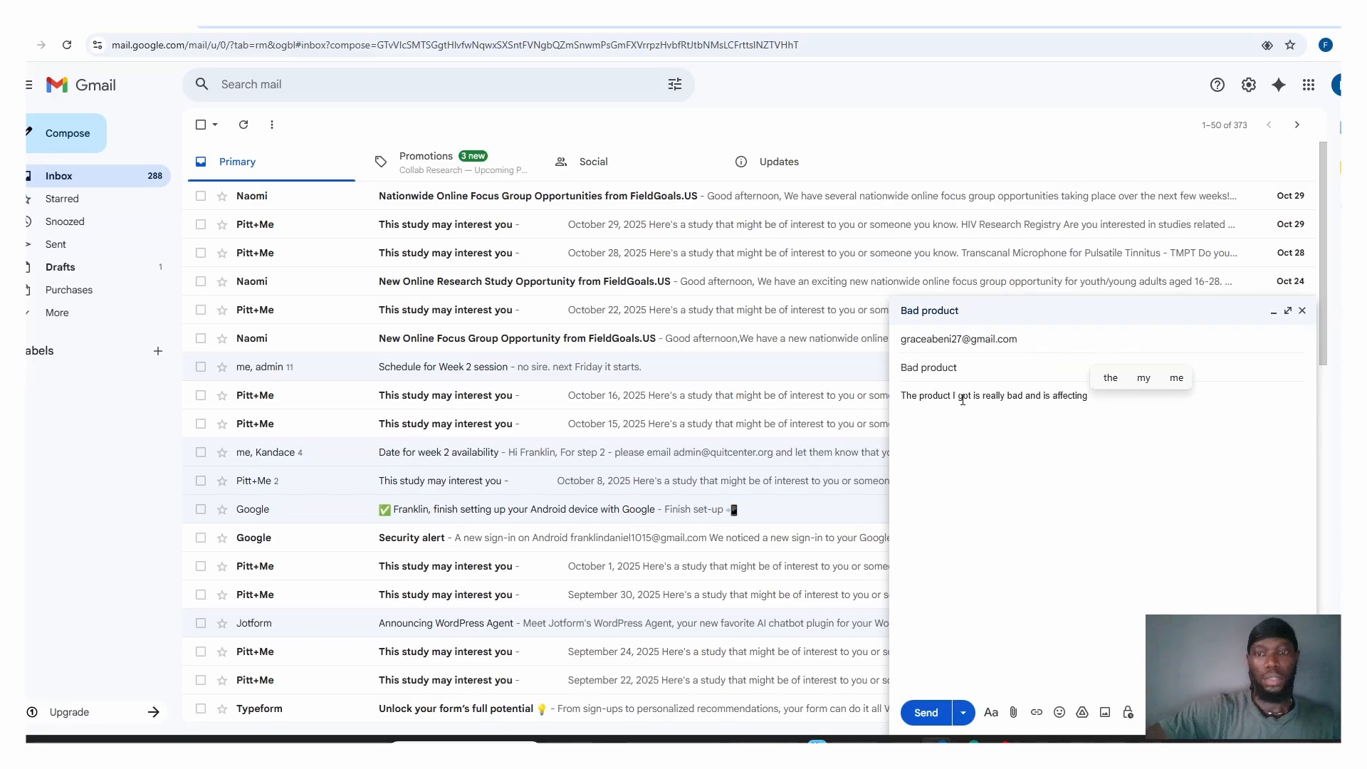
pyautogui.write(' mhy slin')
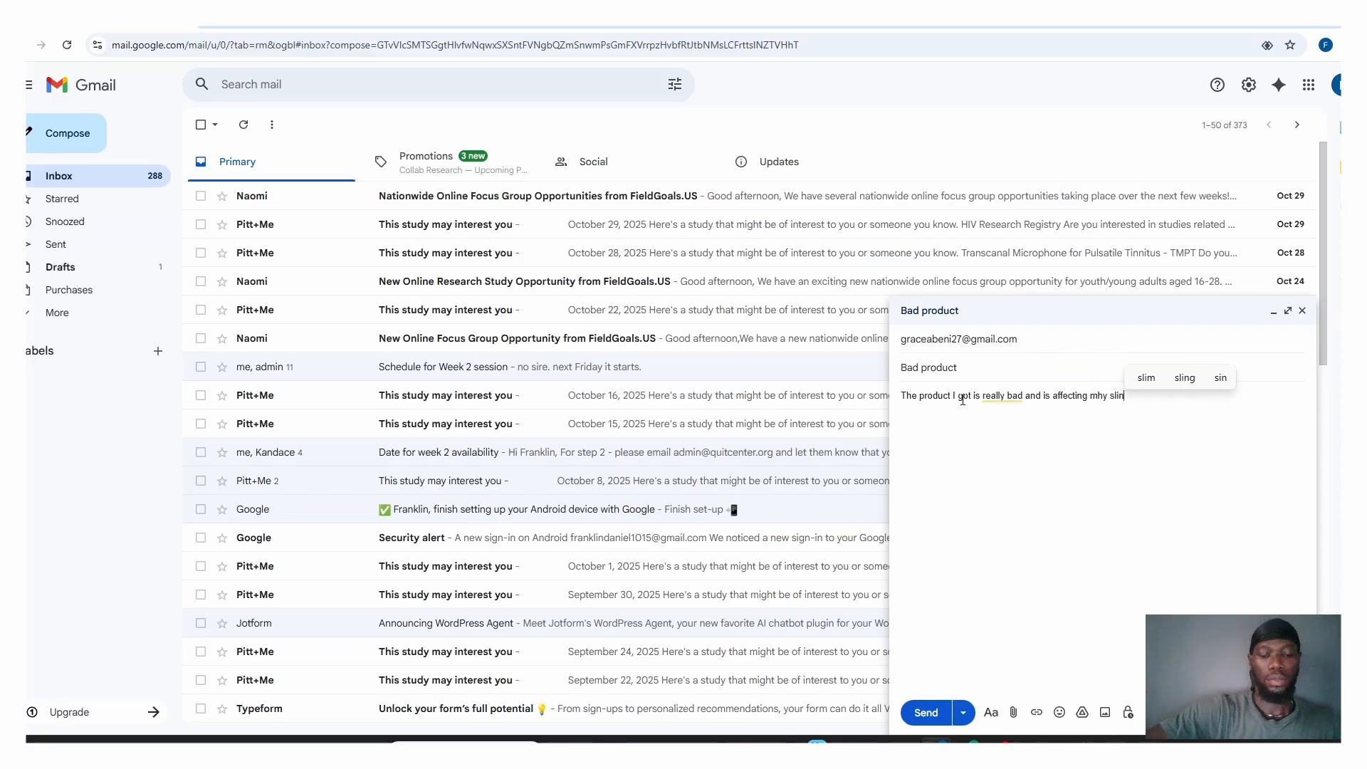
pyautogui.press('BackSpace')
pyautogui.press('BackSpace')
pyautogui.press('BackSpace')
pyautogui.press('BackSpace')
pyautogui.press('BackSpace')
pyautogui.press('BackSpace')
pyautogui.press('BackSpace')
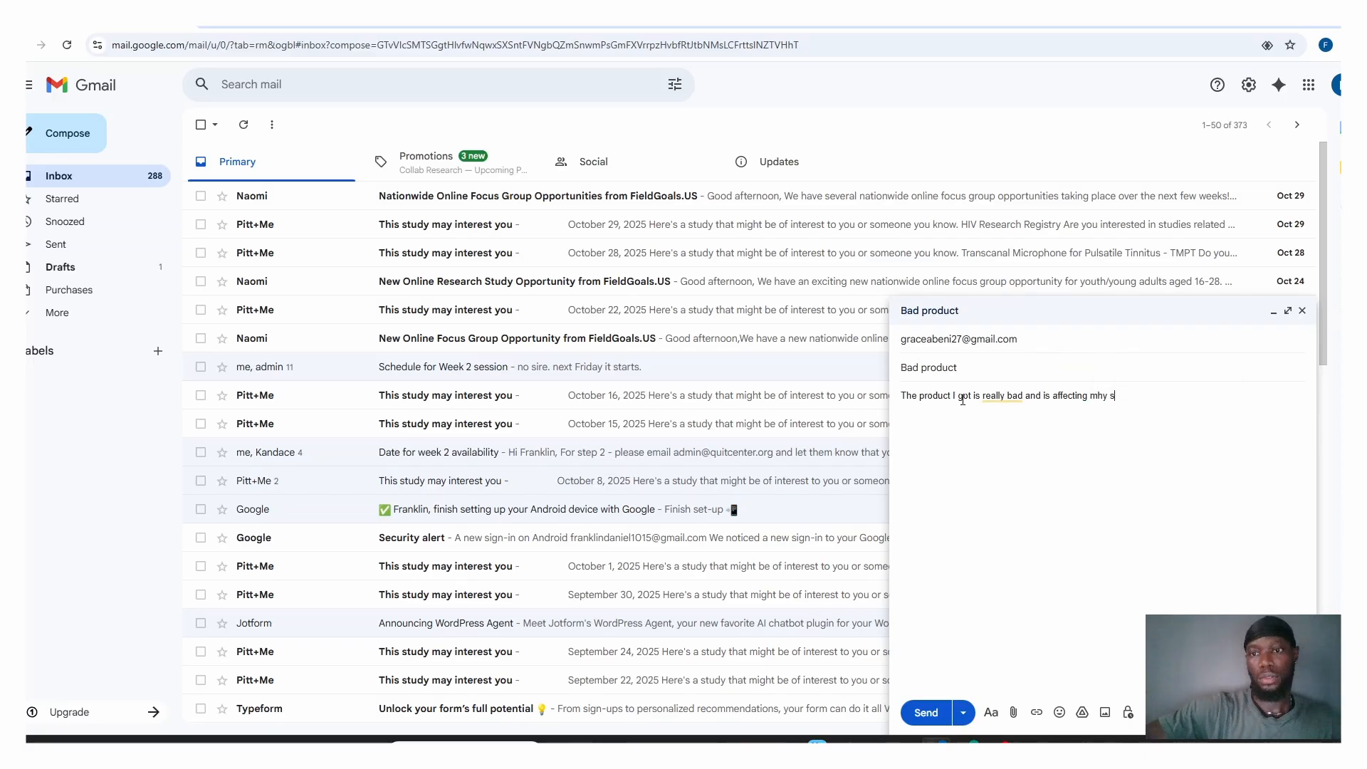
pyautogui.write('y skin')
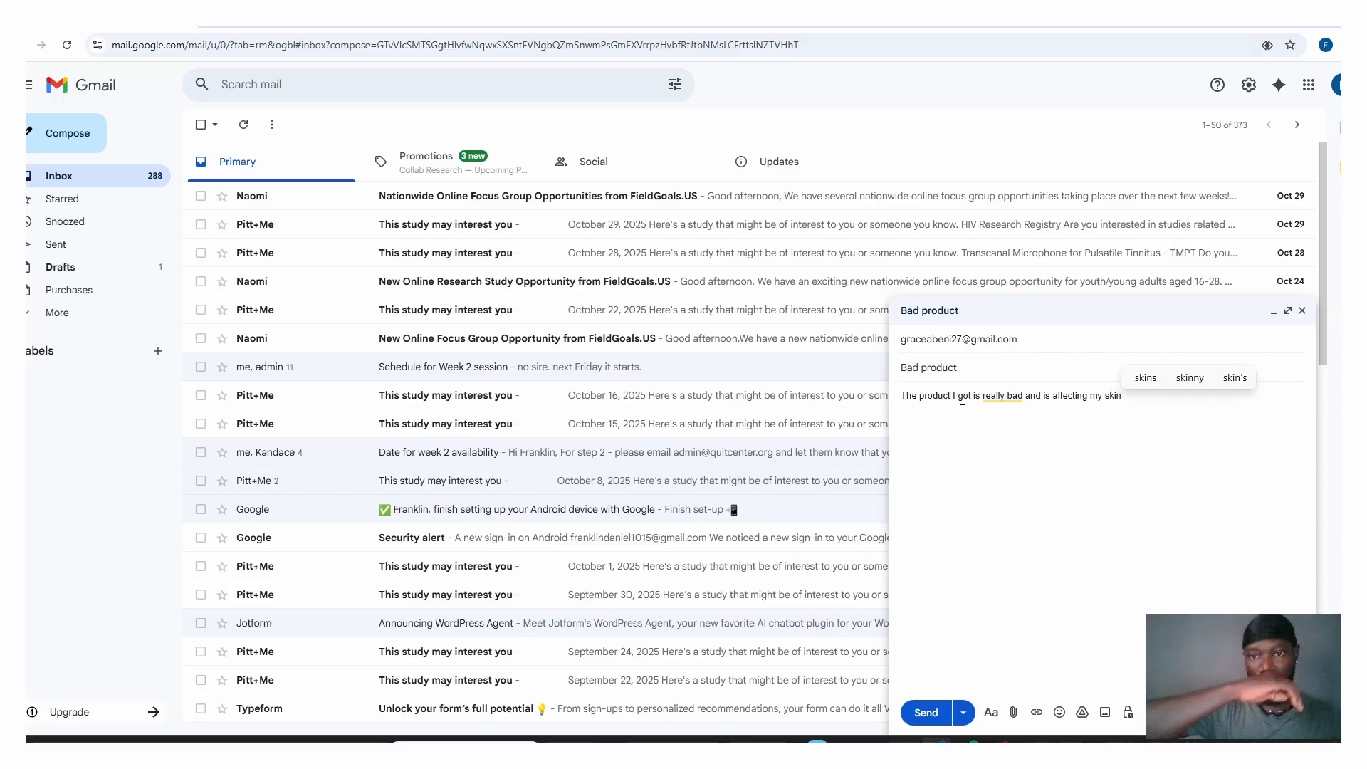
pyautogui.write('.')
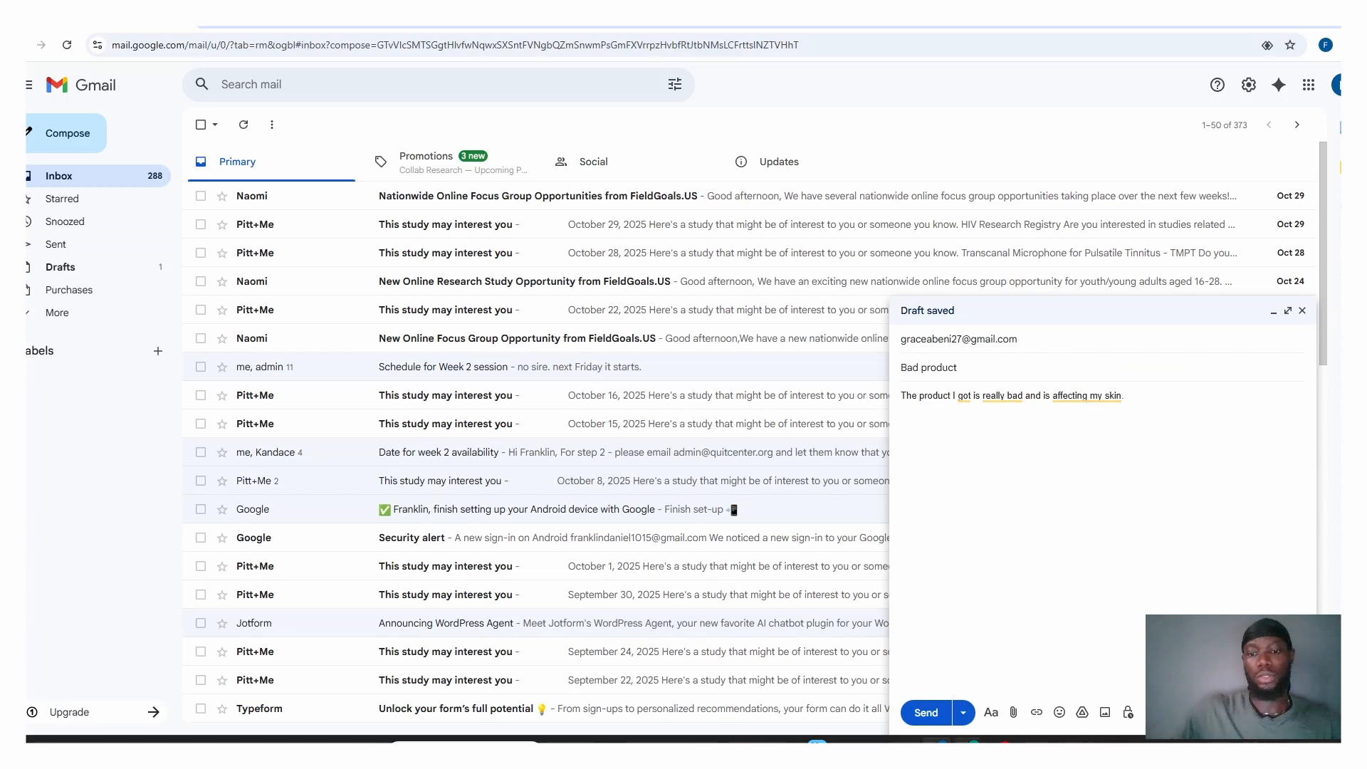
# Step: Switch to n8n and execute the Customer Service workflow so it listens for the complaint email
pyautogui.click(969, 741)
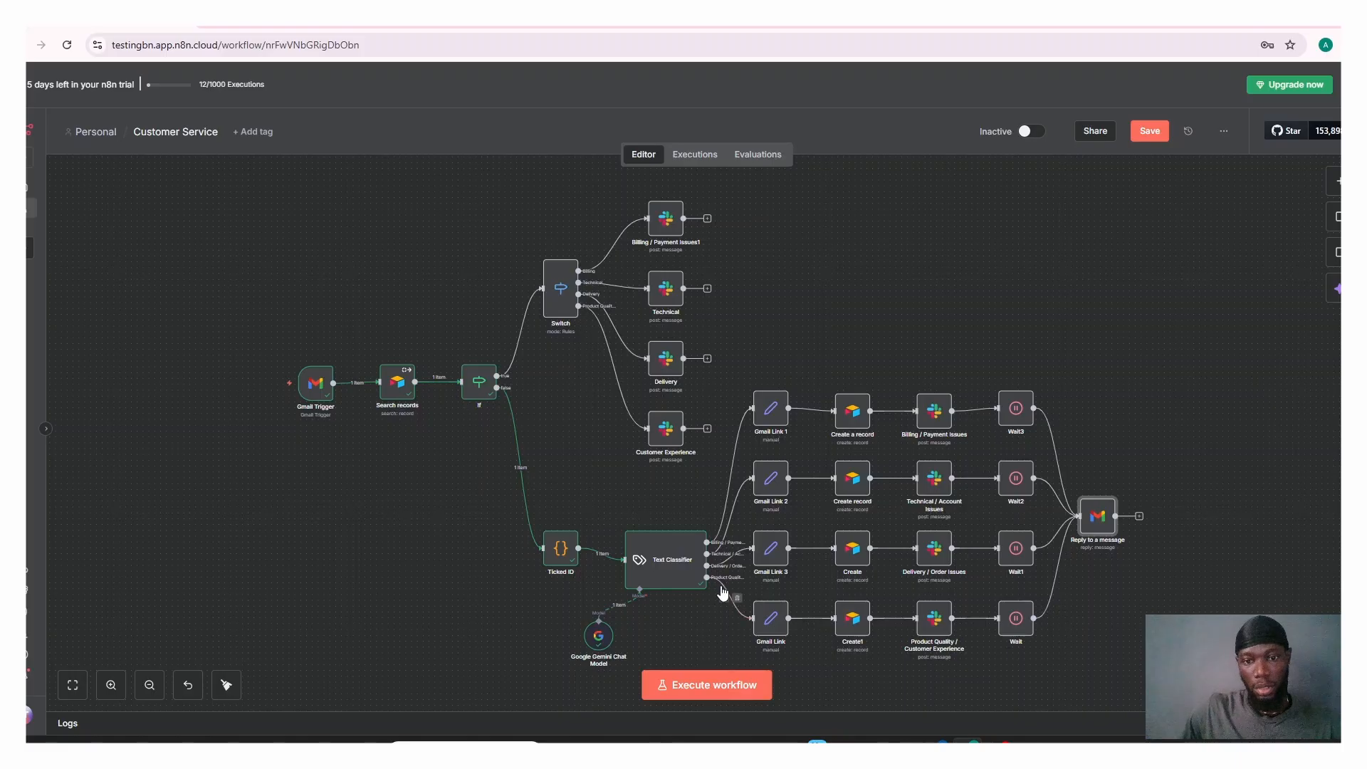
pyautogui.moveTo(714, 595)
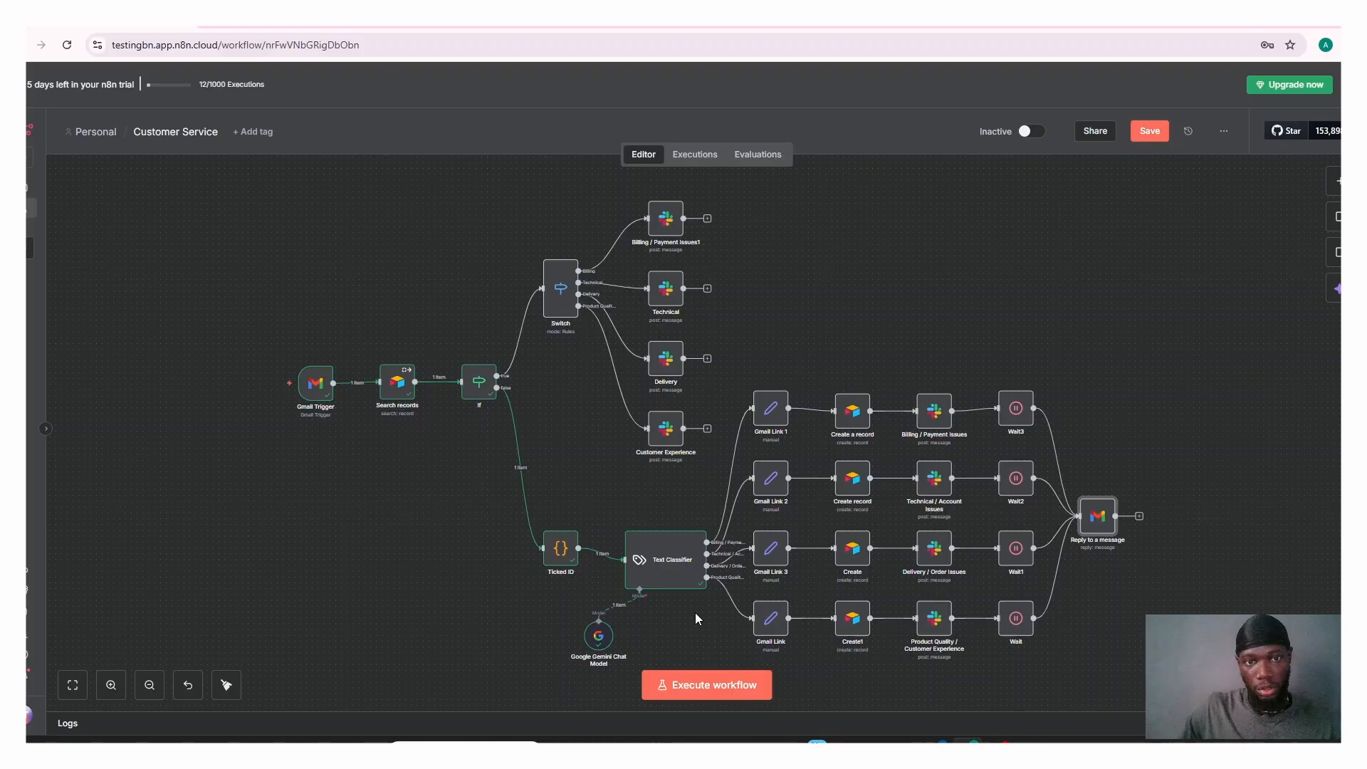
pyautogui.click(691, 684)
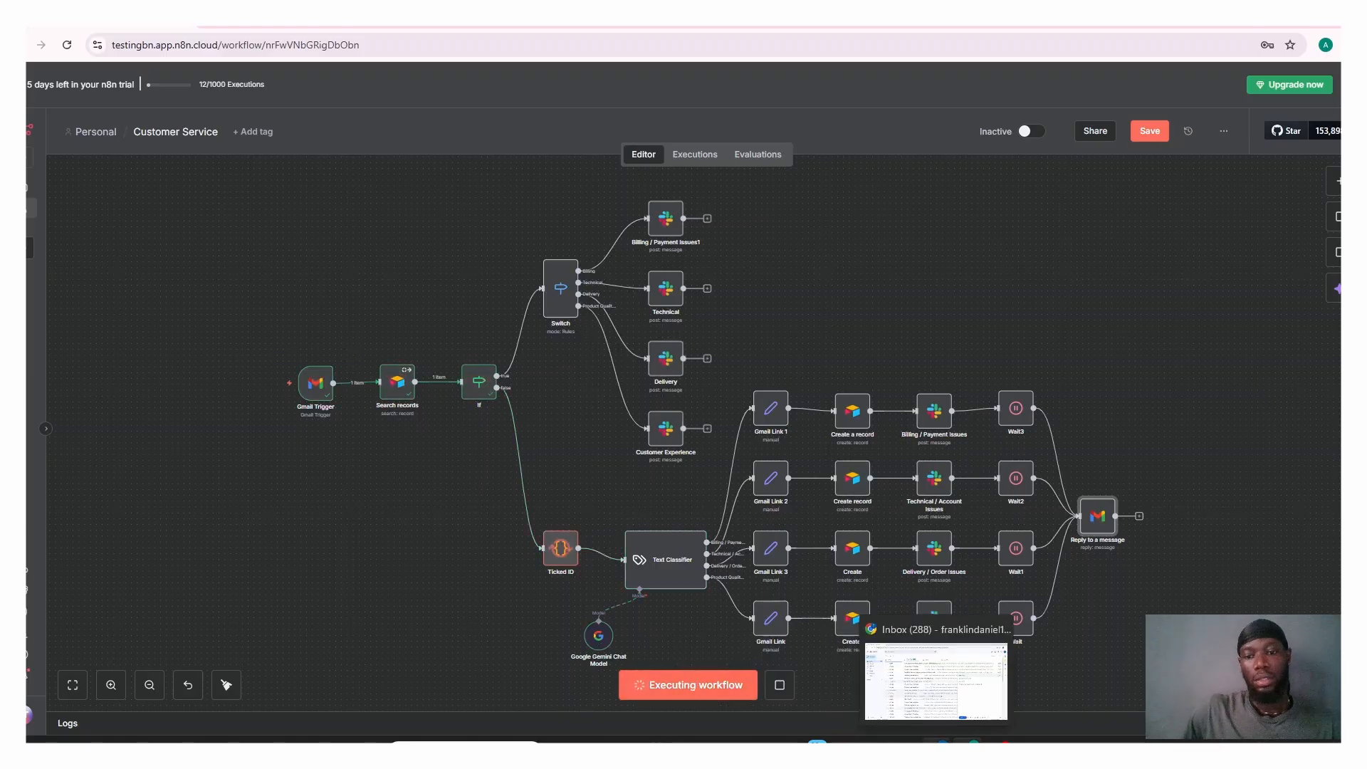
# Step: Return to Gmail and send the "Bad product" complaint email
pyautogui.click(937, 744)
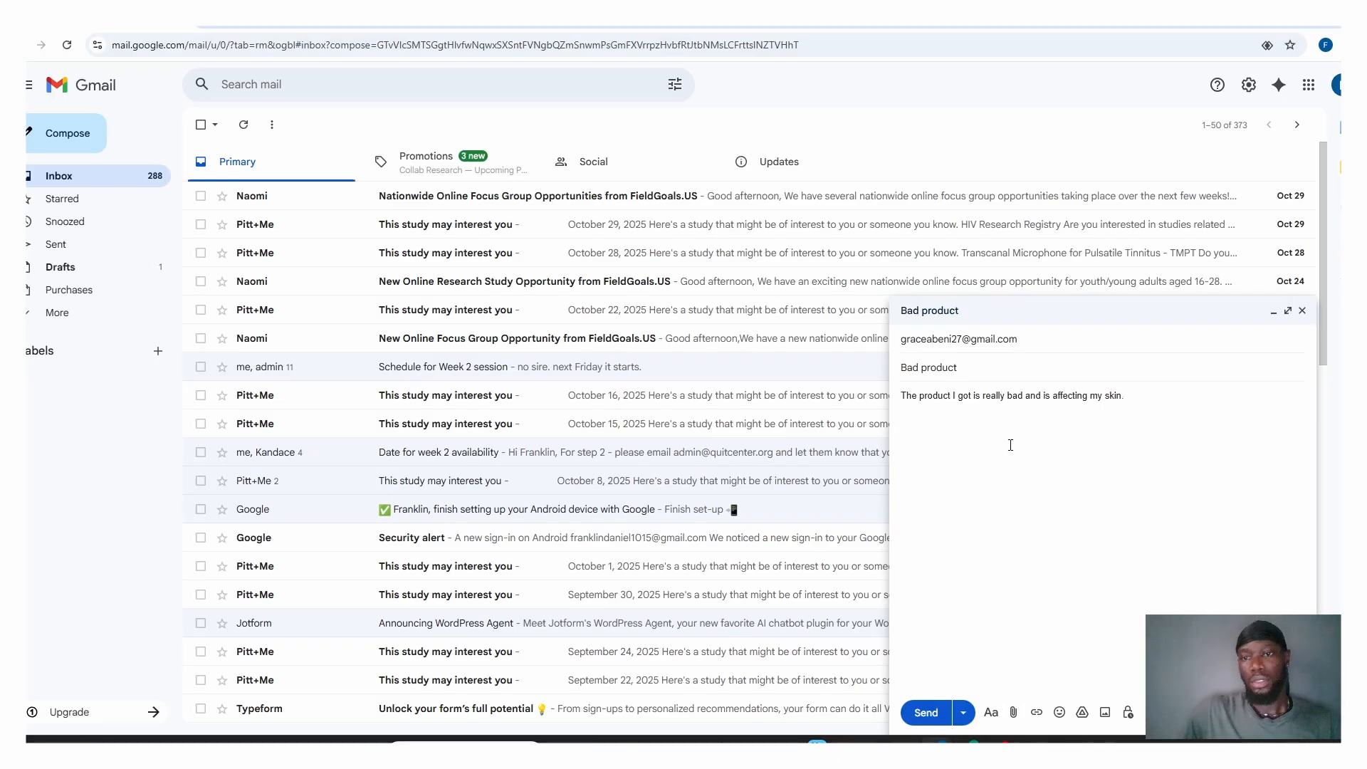
pyautogui.press('Return')
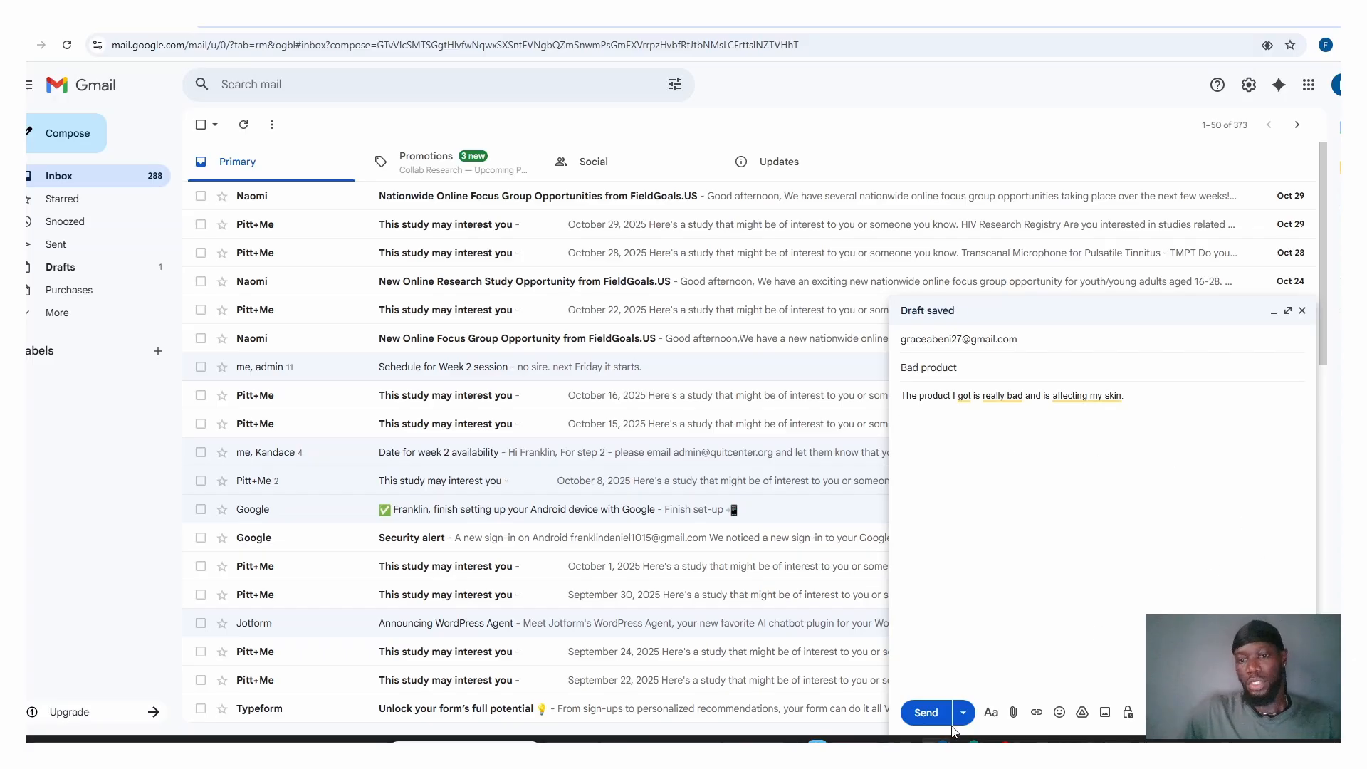
pyautogui.click(926, 712)
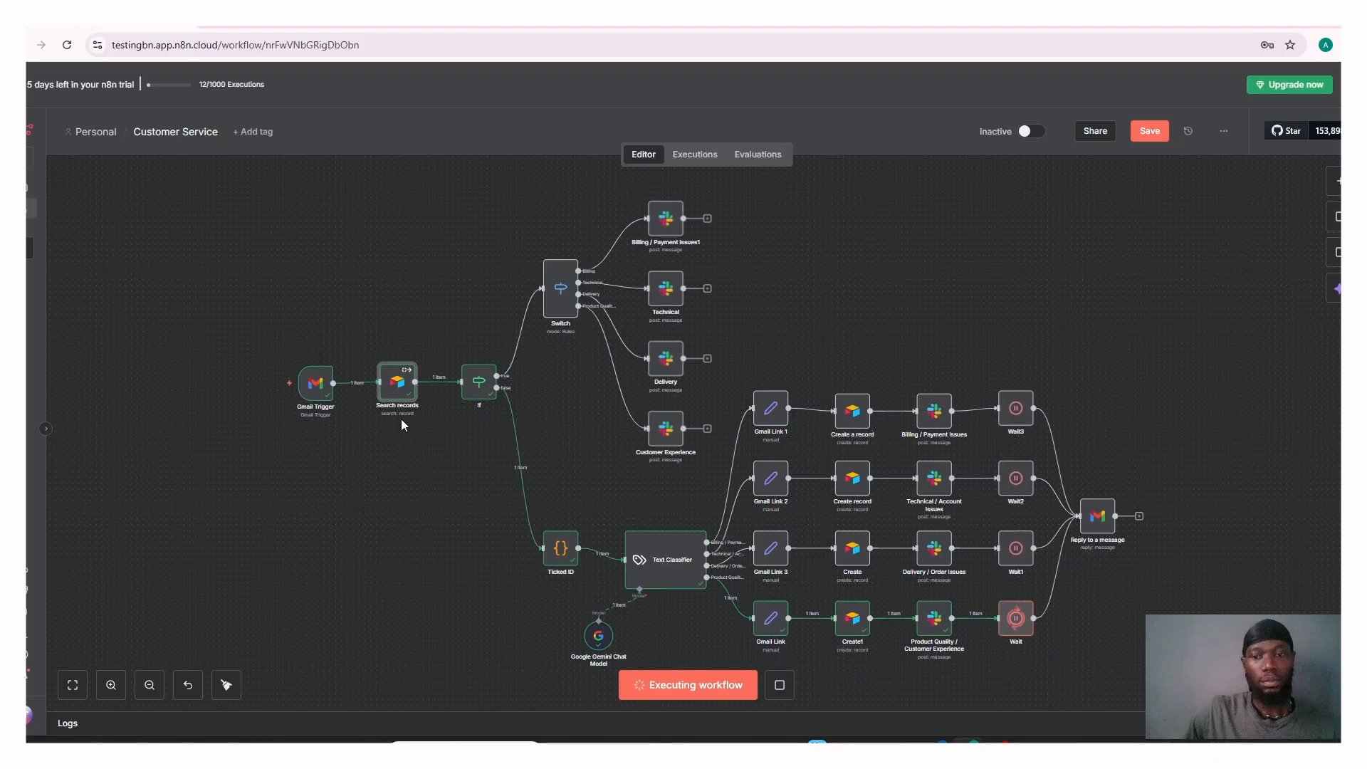
# Step: View the Gmail Trigger node's output, return to the canvas, and follow the executed branch through the Text Classifier
pyautogui.moveTo(274, 372)
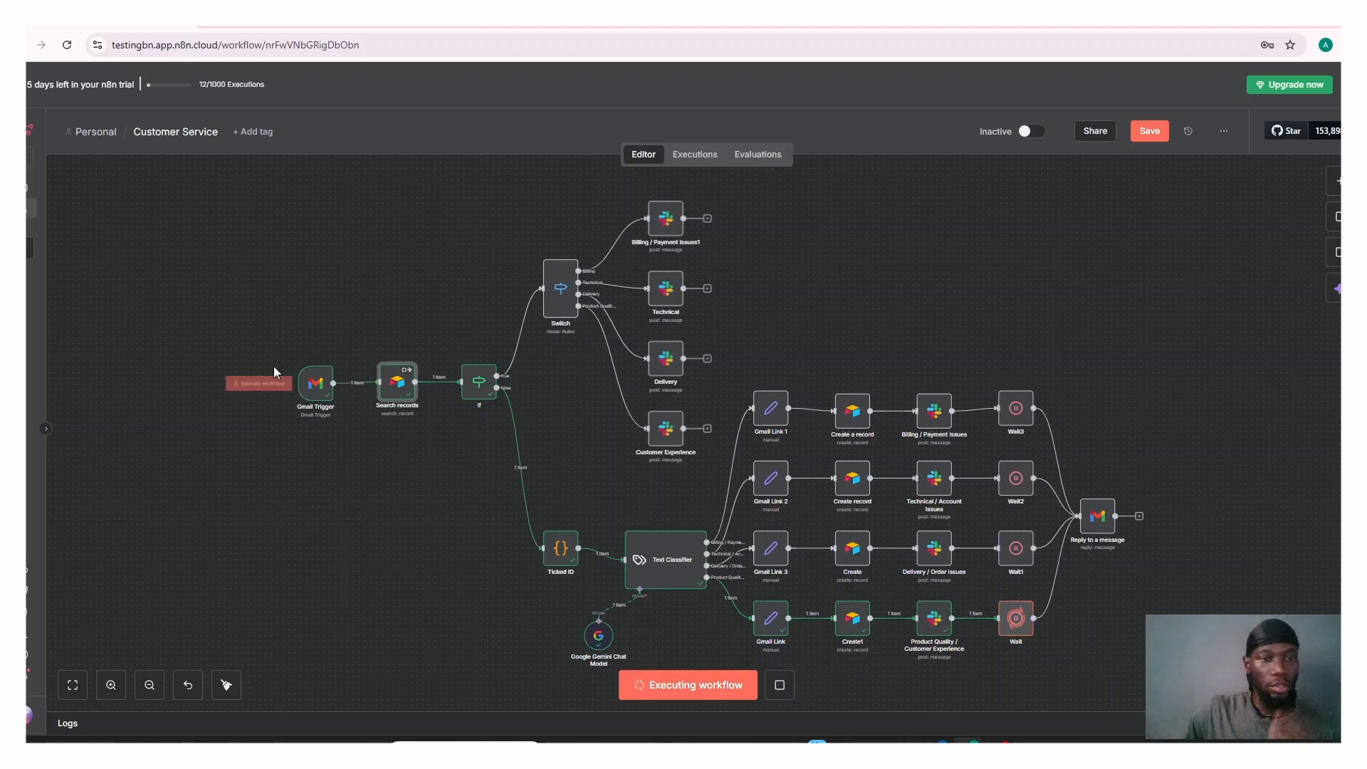
pyautogui.click(321, 400)
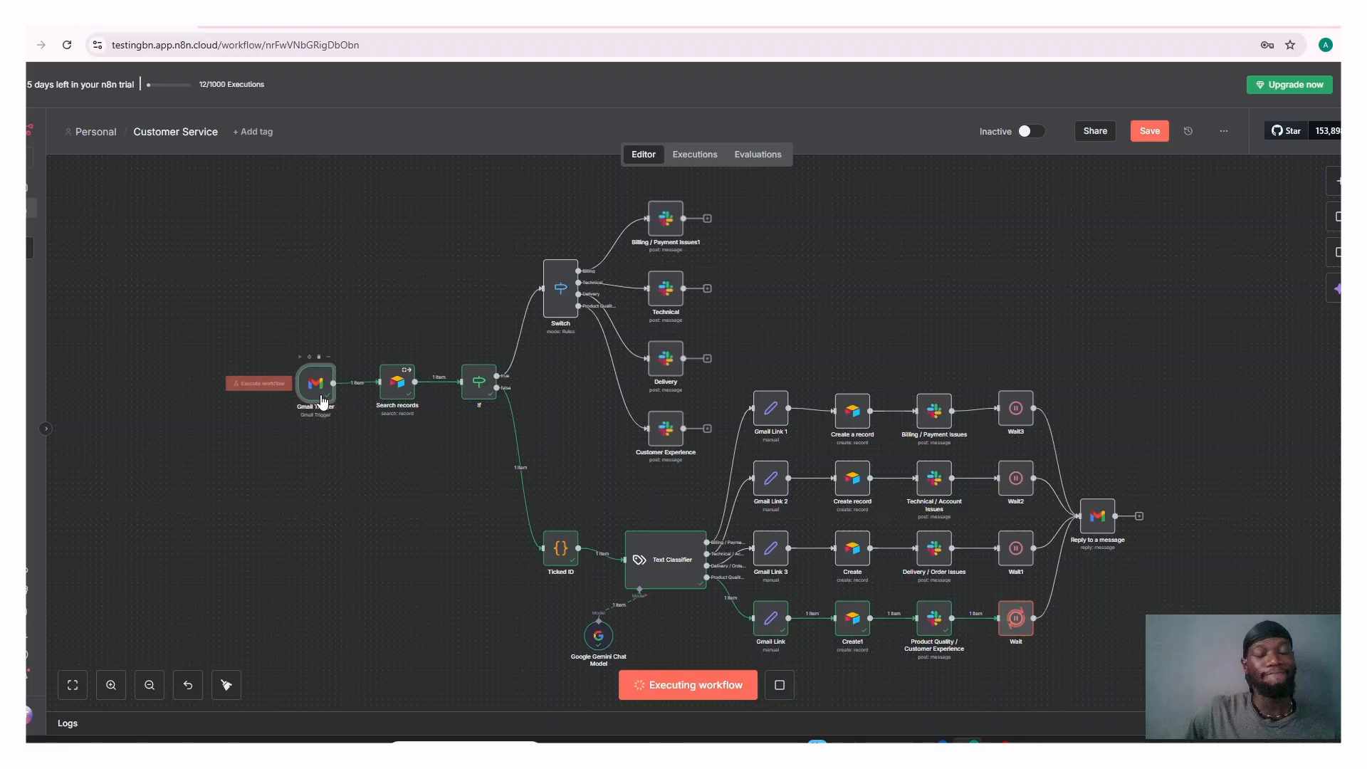
pyautogui.doubleClick(321, 400)
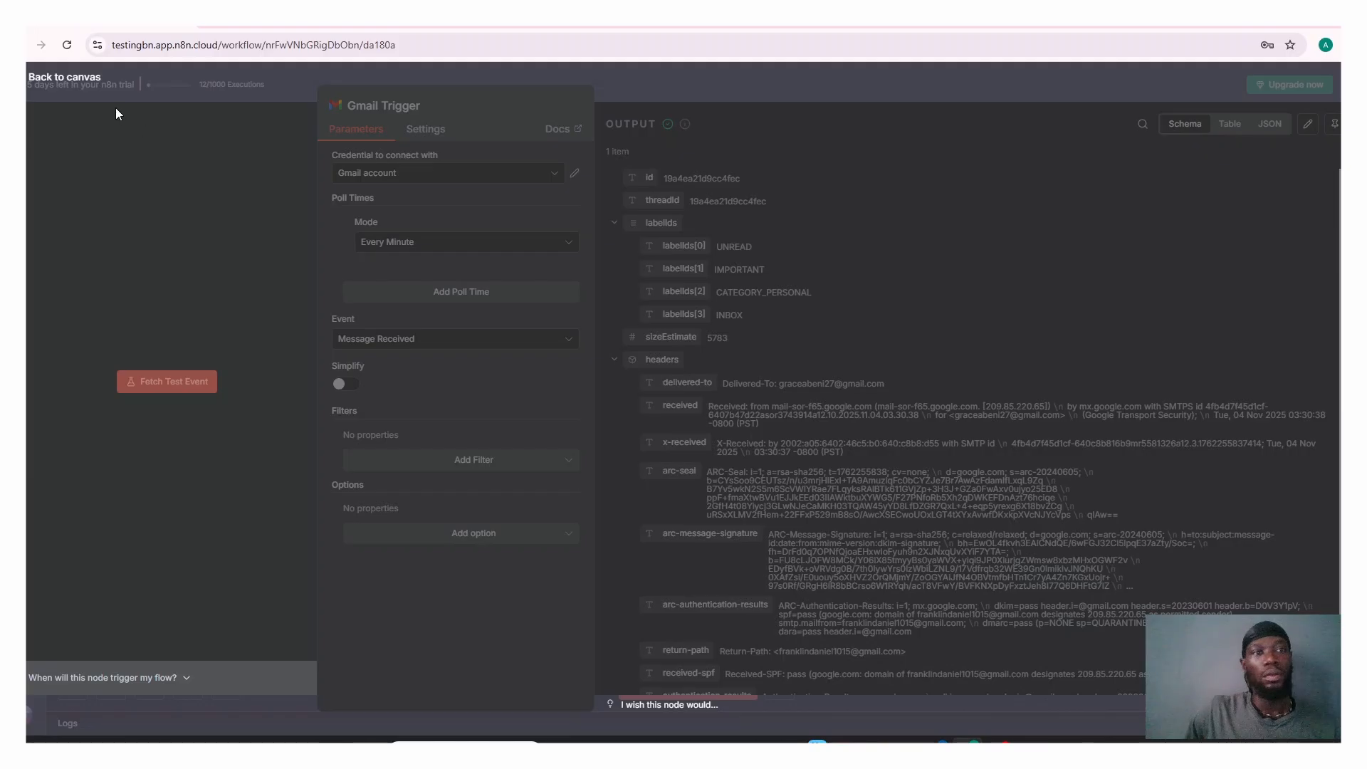
pyautogui.click(79, 78)
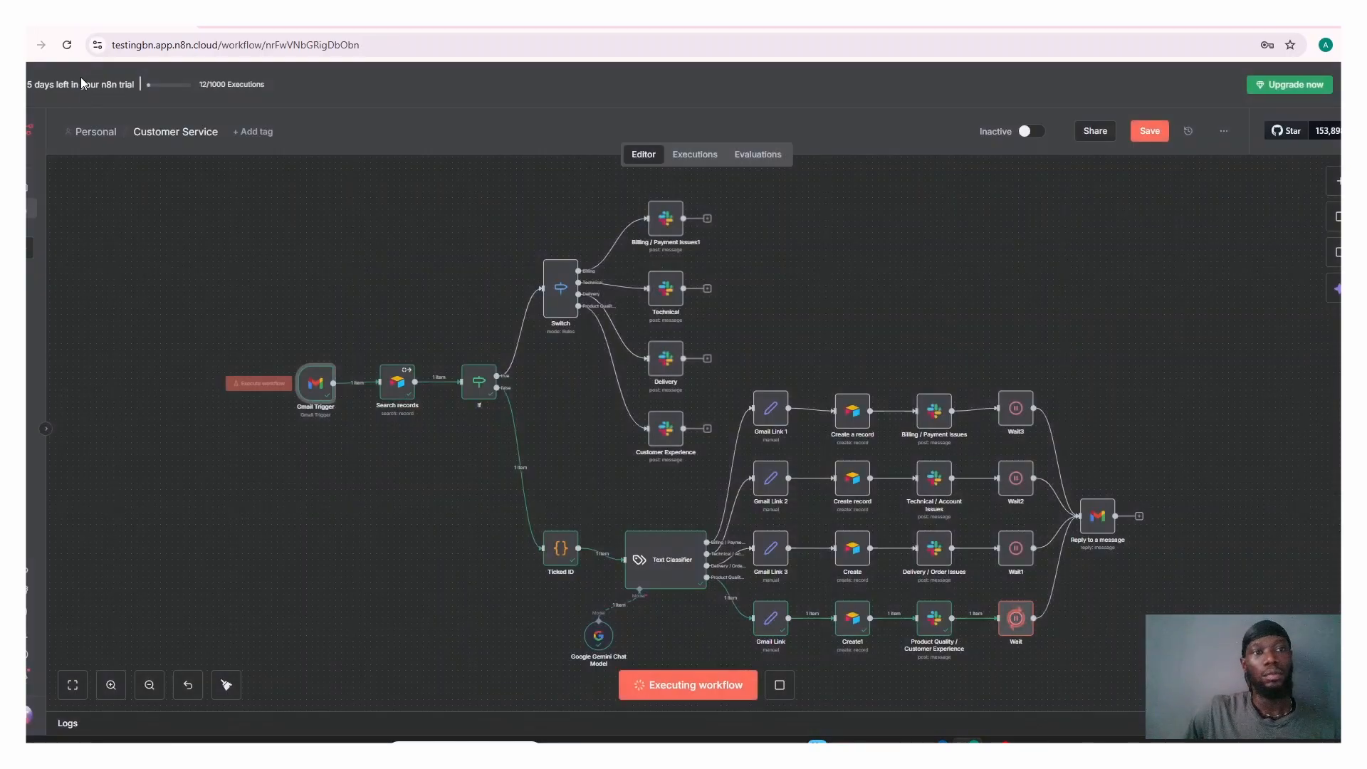
pyautogui.doubleClick(319, 386)
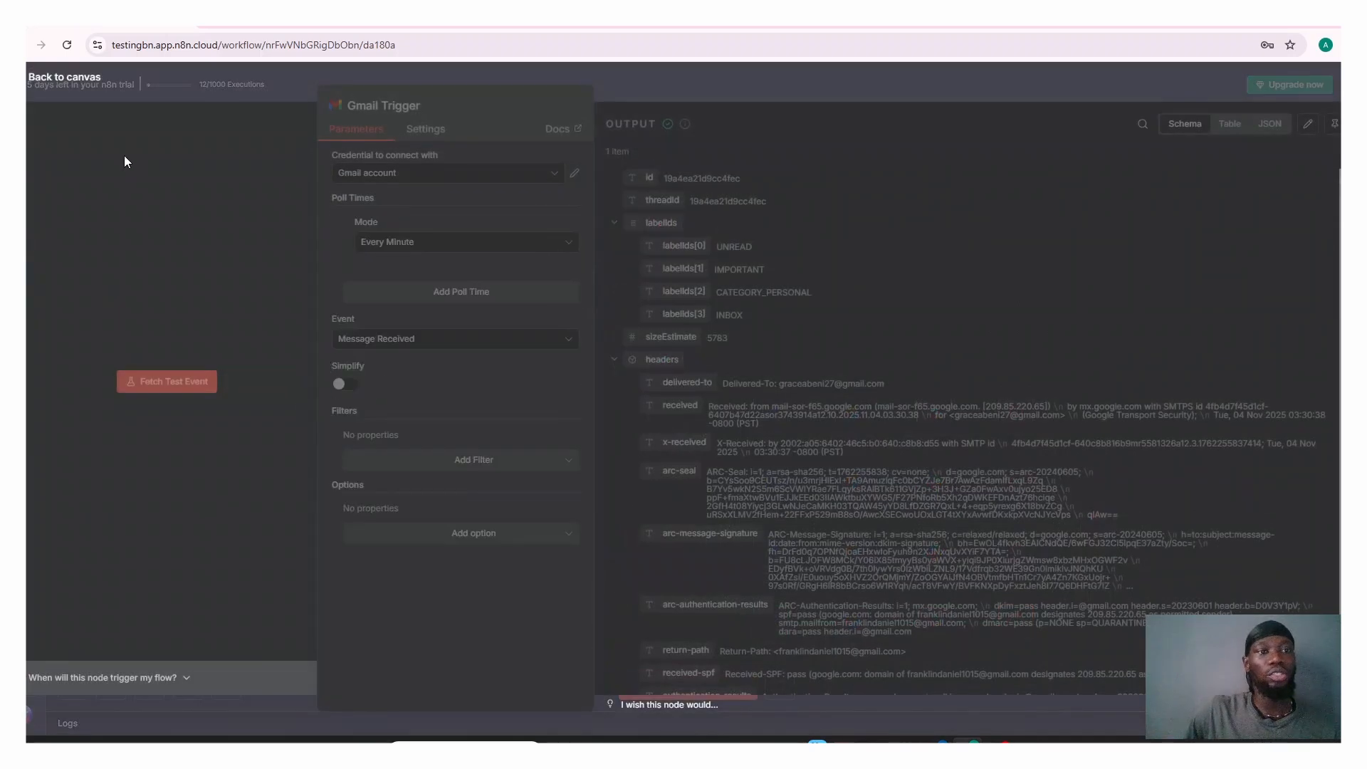
pyautogui.click(83, 79)
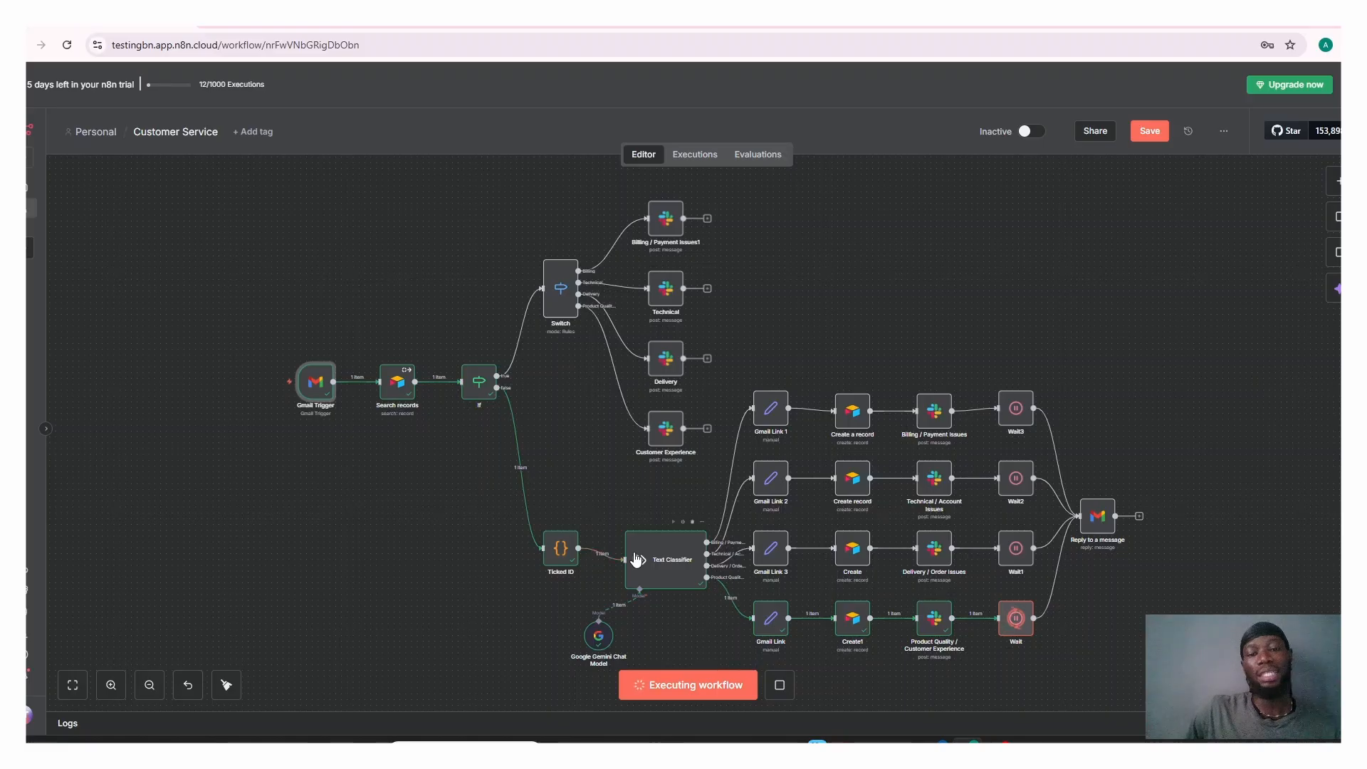
pyautogui.click(111, 685)
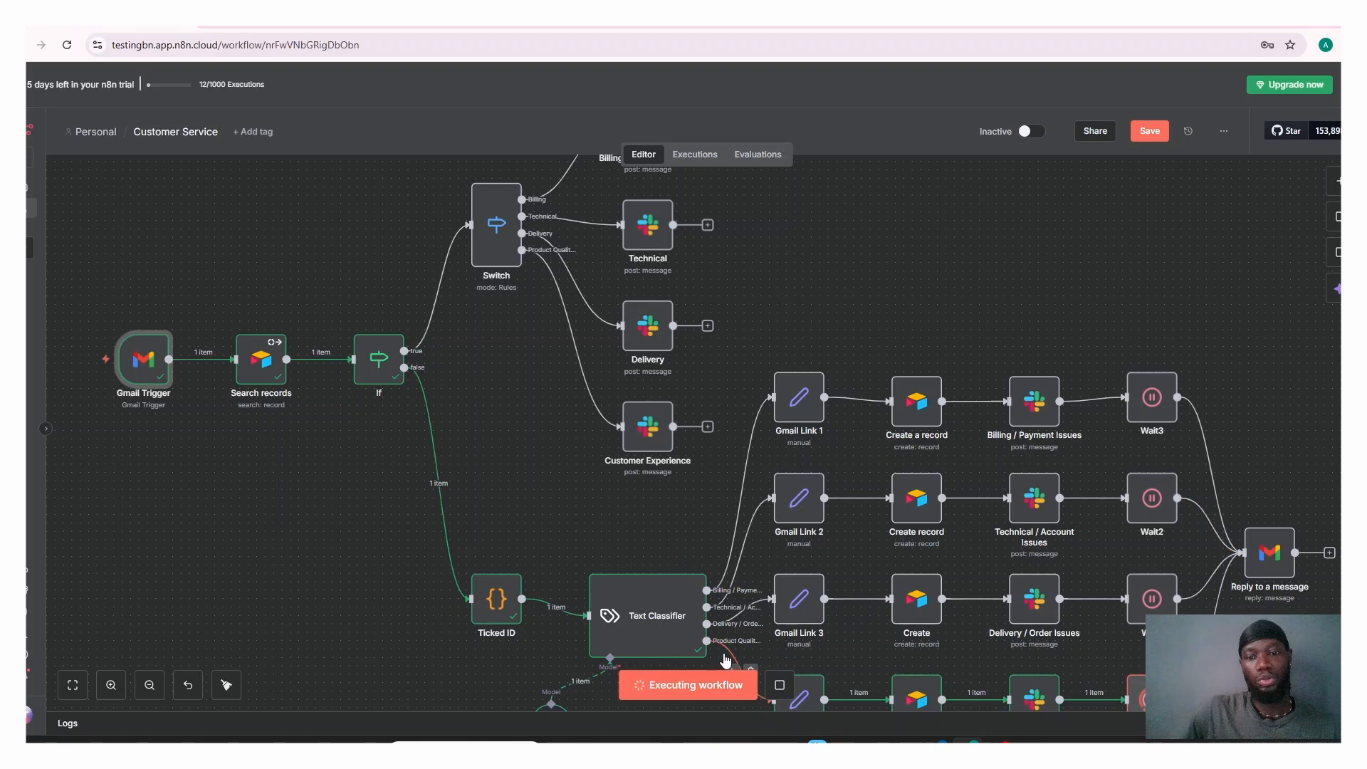
pyautogui.click(151, 685)
pyautogui.click(151, 685)
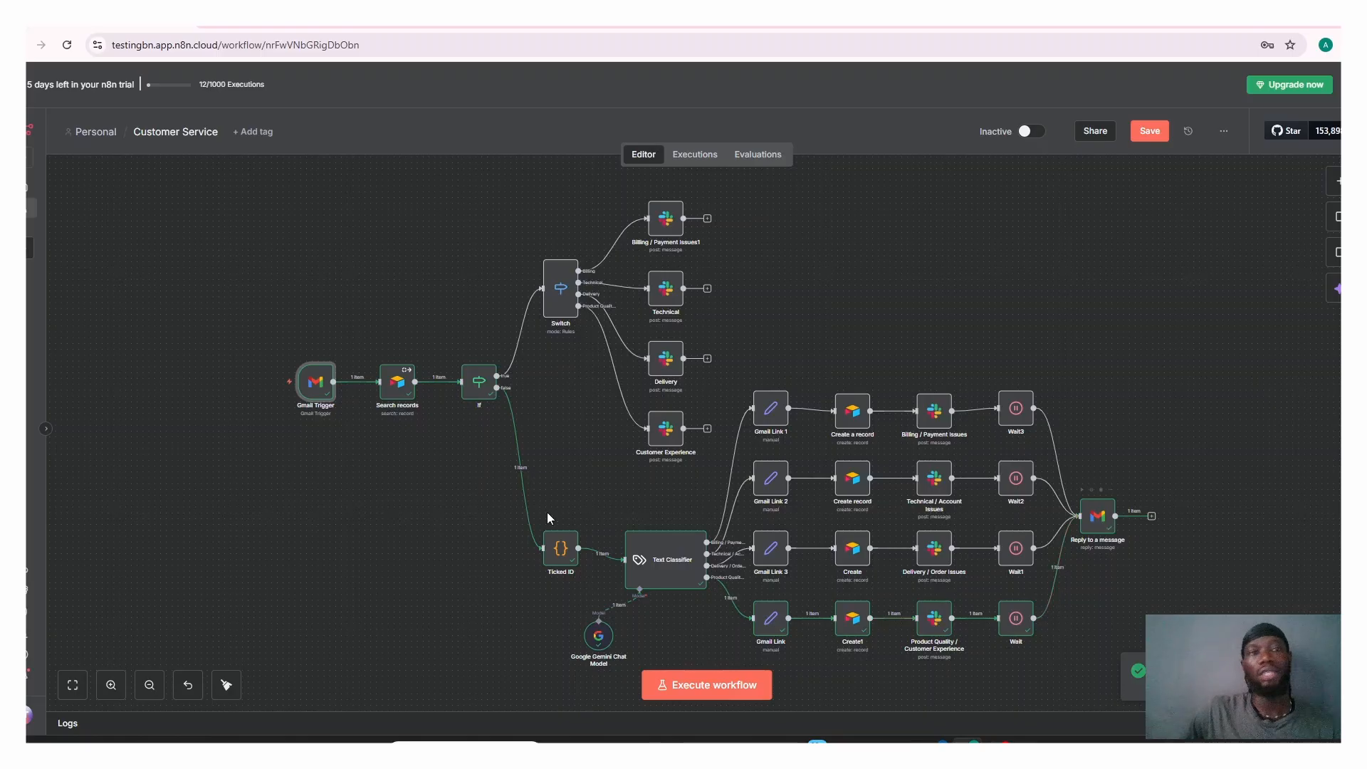
# Step: Switch to the Customer Support base in Airtable and review all fields of the 11/4/2025 "Bad product" record, including its full message
pyautogui.click(268, 20)
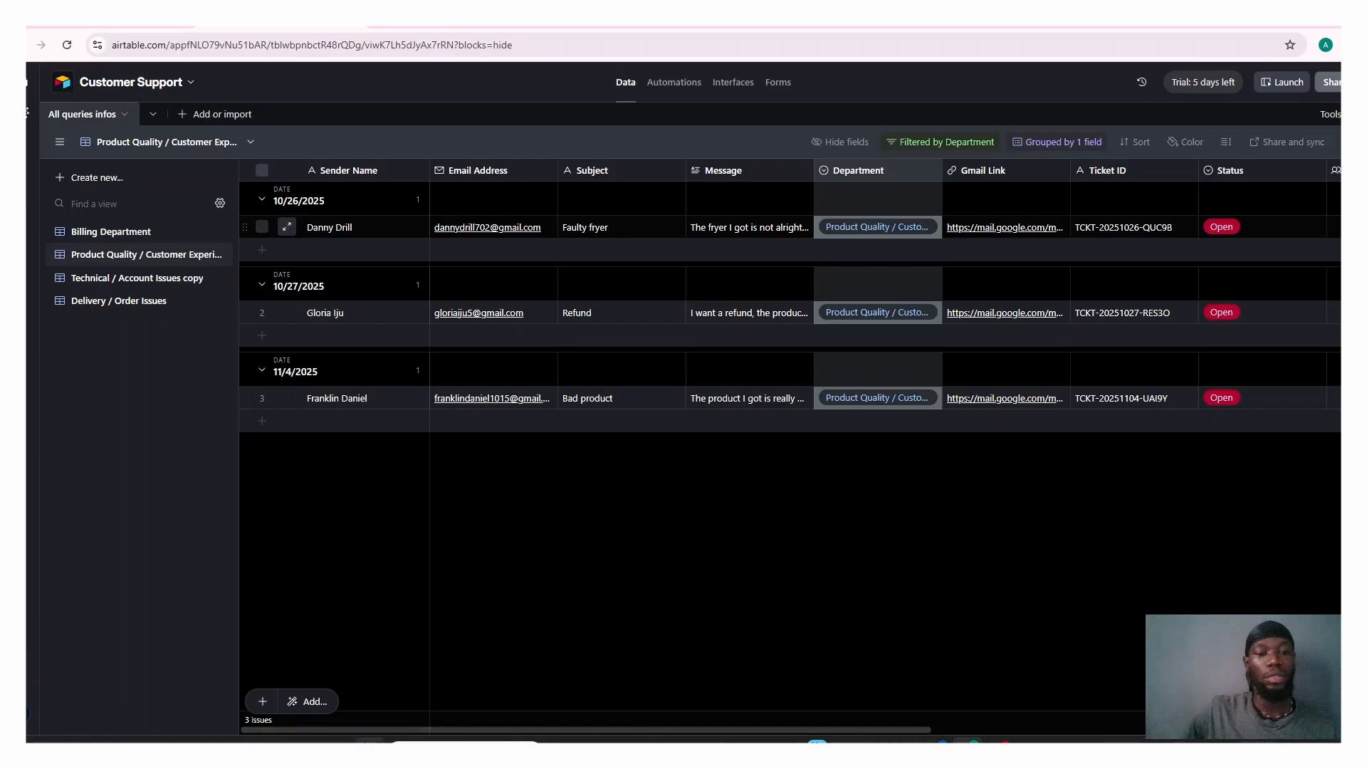
pyautogui.moveTo(377, 736); pyautogui.dragTo(710, 709)
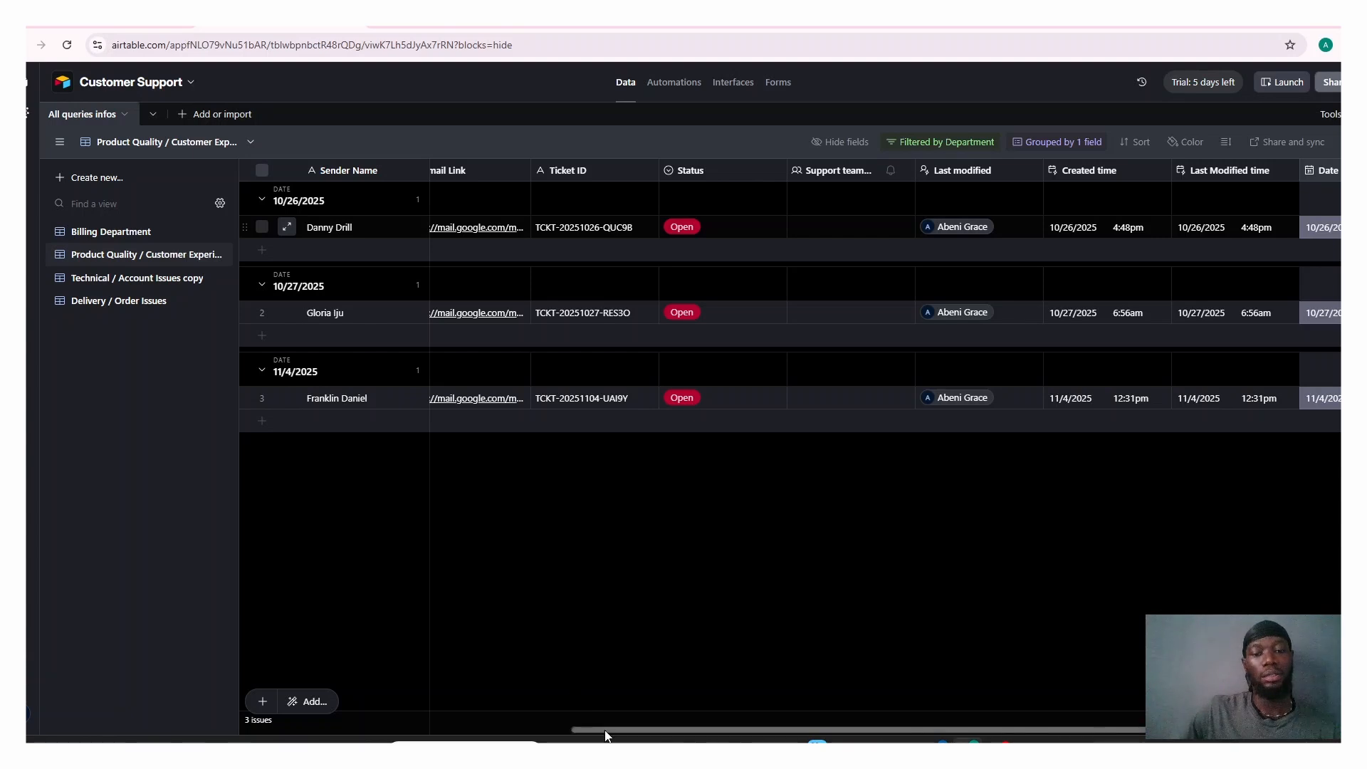
pyautogui.moveTo(605, 735); pyautogui.dragTo(294, 741)
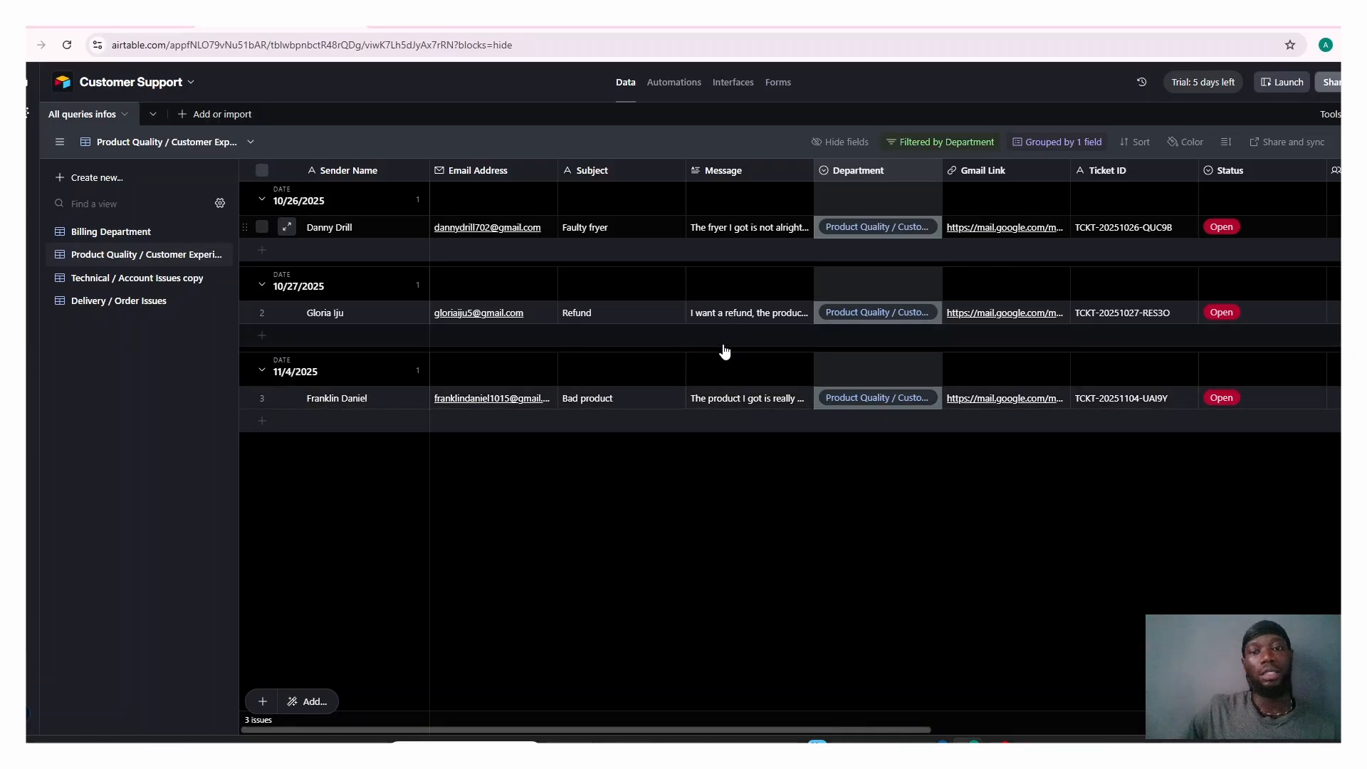
pyautogui.click(728, 396)
pyautogui.click(728, 396)
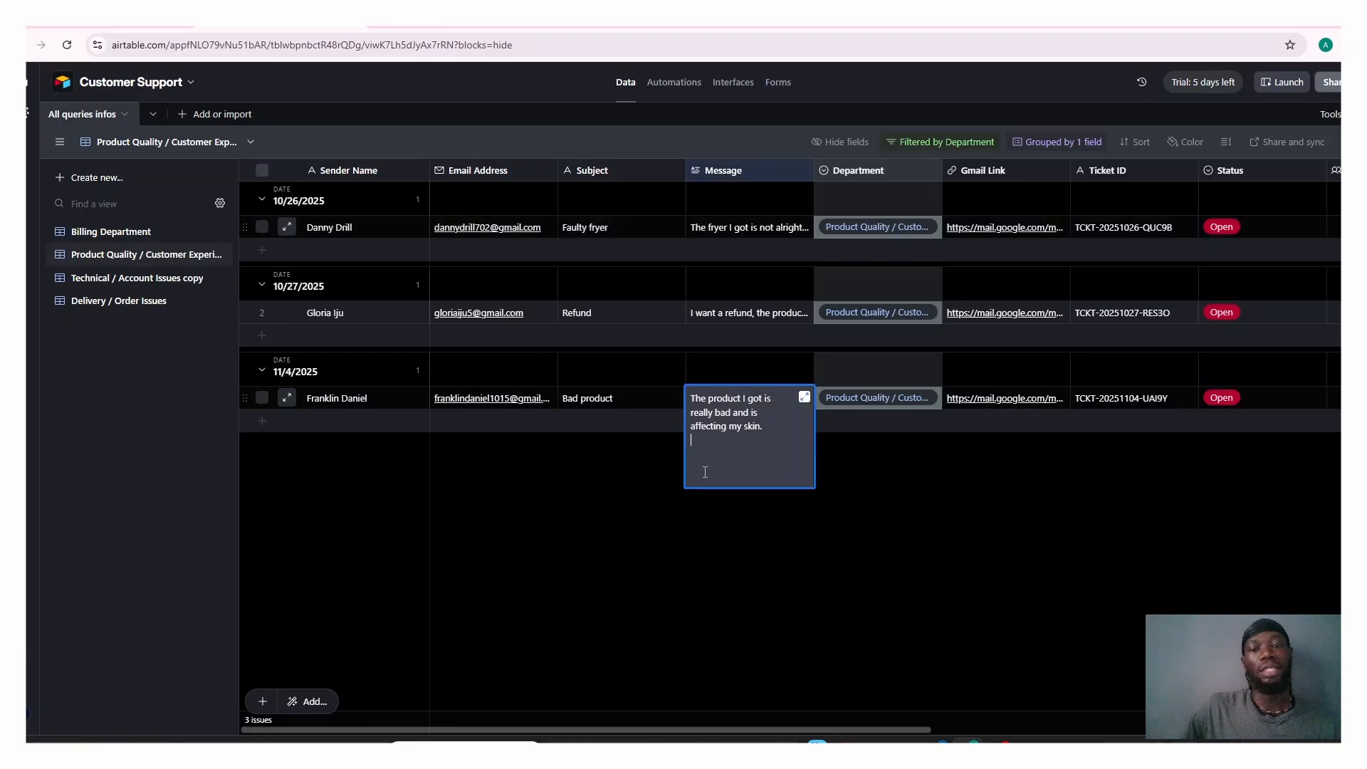
pyautogui.click(624, 501)
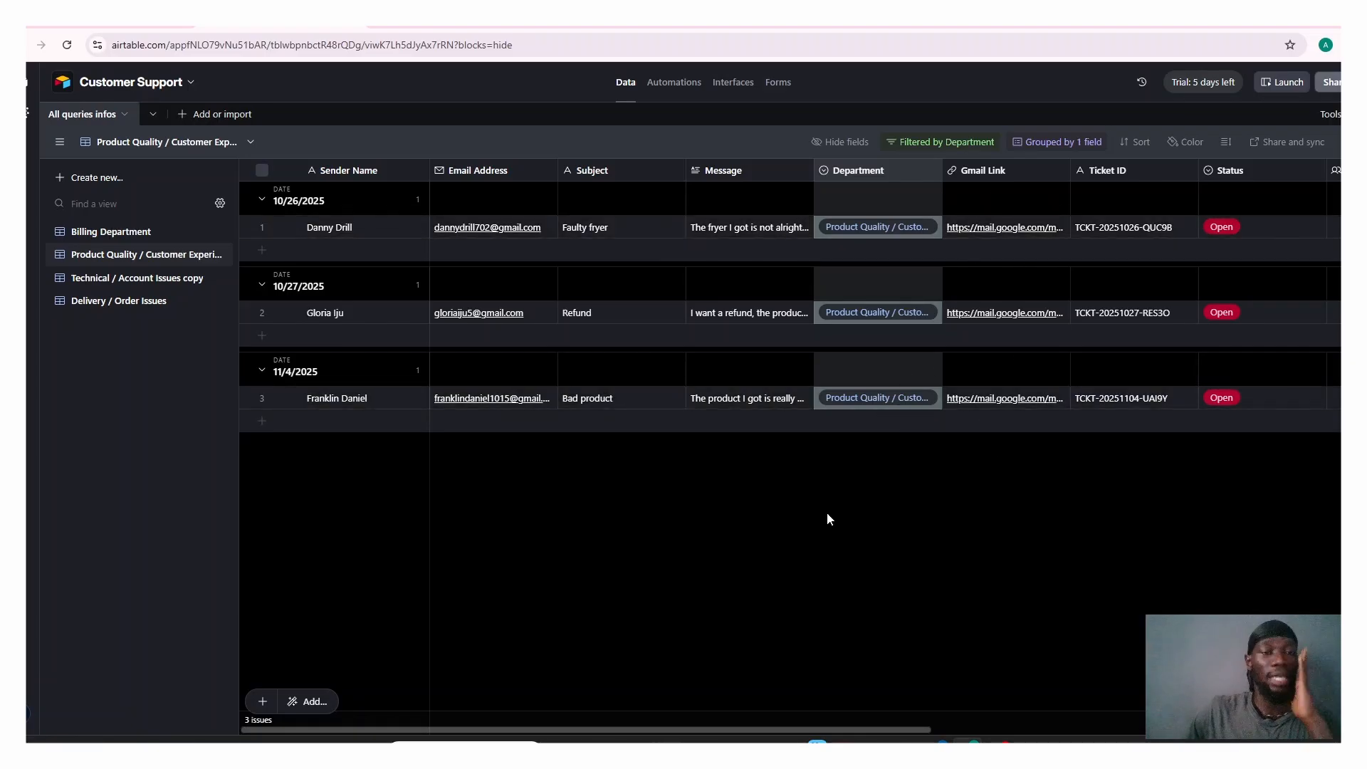
# Step: Open the "Bad product" record's Gmail link, read the automatic reply with its ticket ID, and return to the Airtable base
pyautogui.click(975, 400)
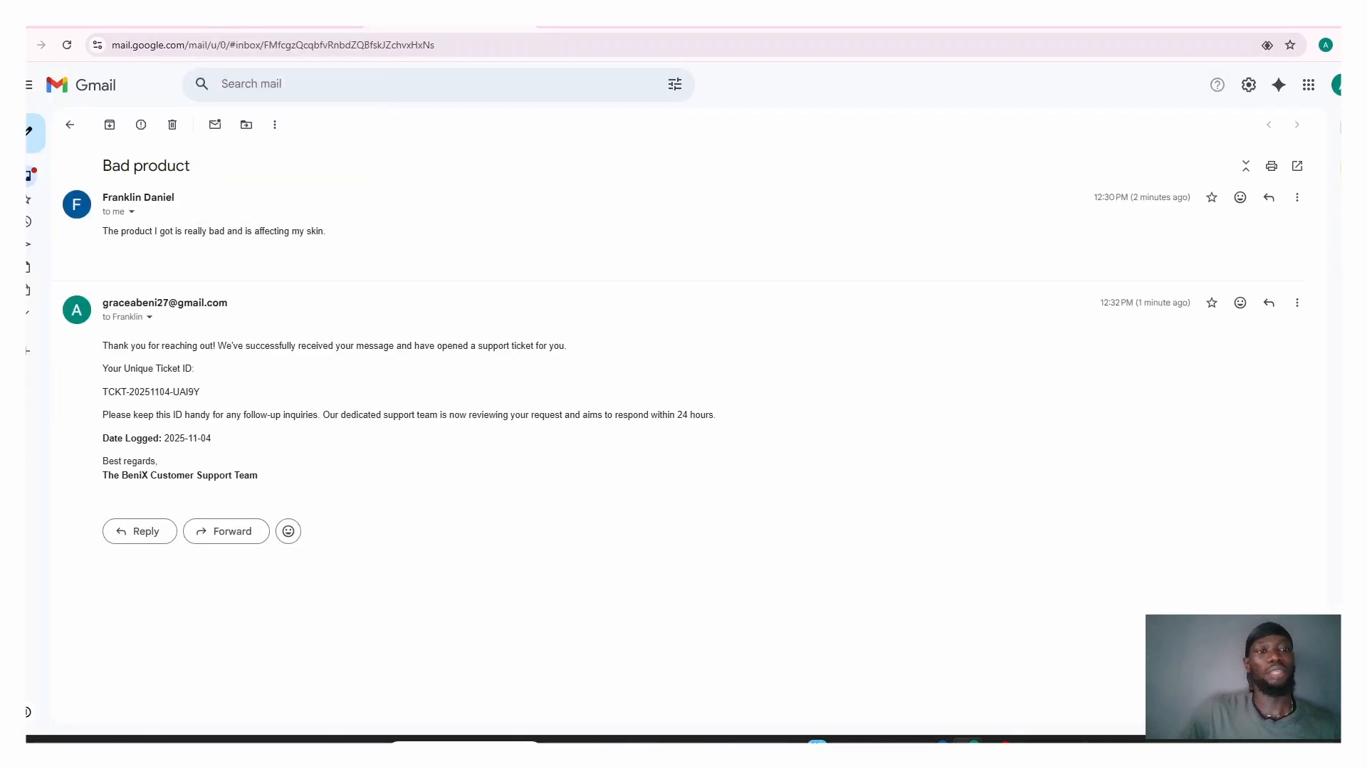
pyautogui.moveTo(78, 381)
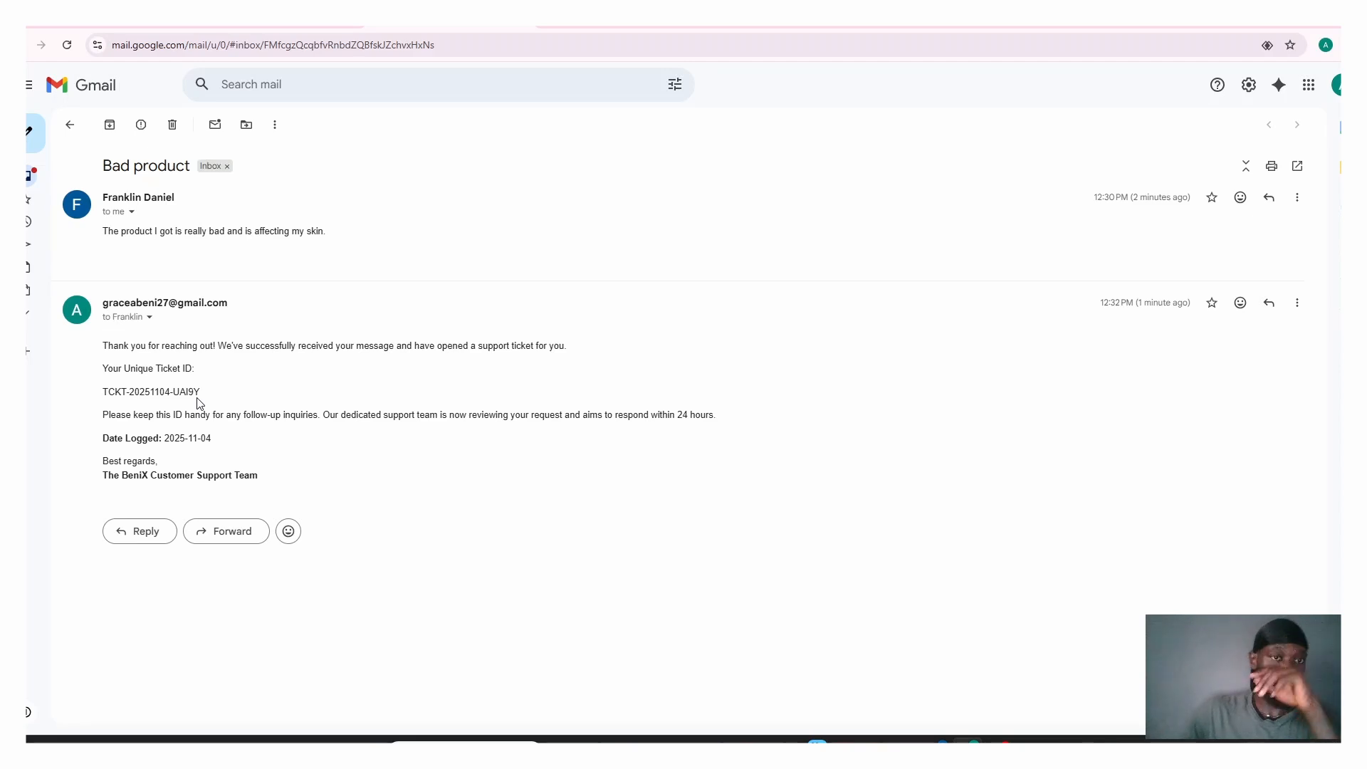
pyautogui.click(296, 27)
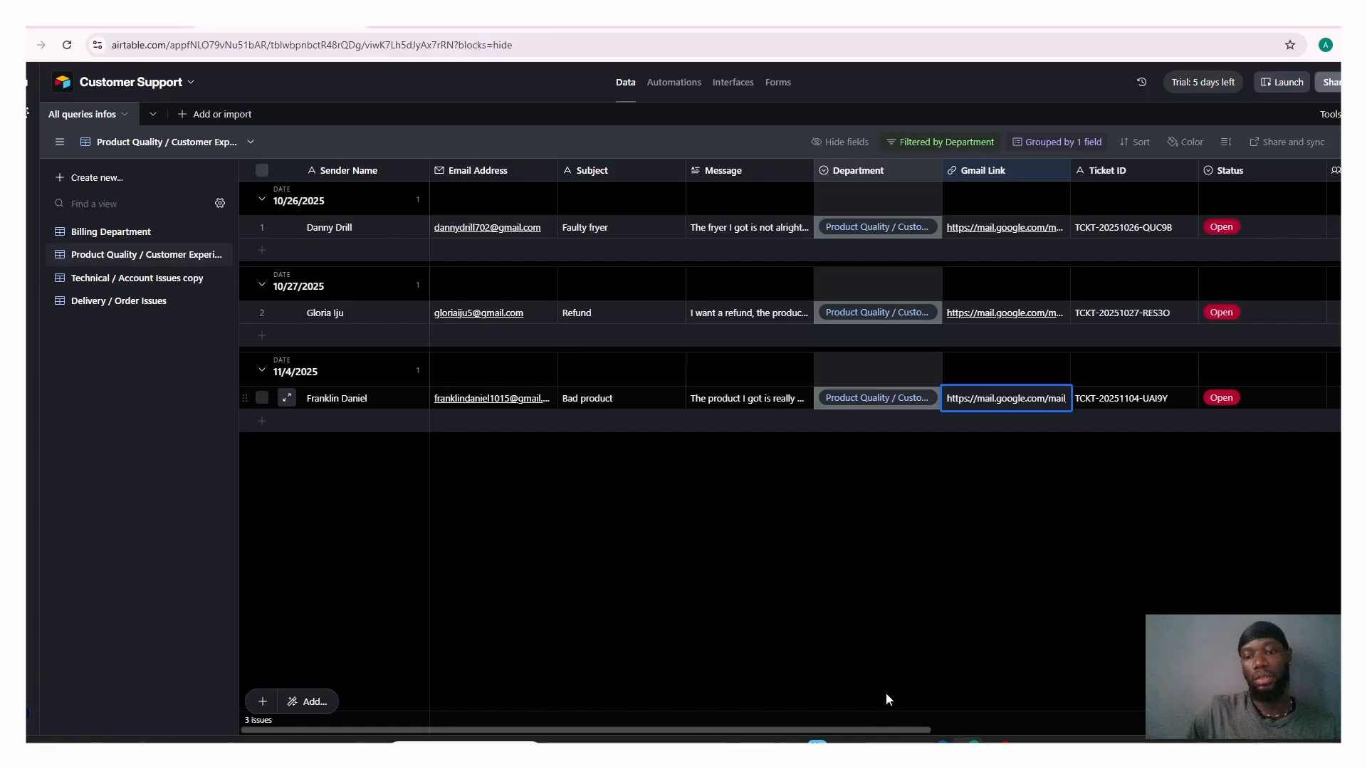
# Step: Set the Status of the 11/4/2025 "Bad product" record to Pending
pyautogui.moveTo(874, 728); pyautogui.dragTo(1040, 686)
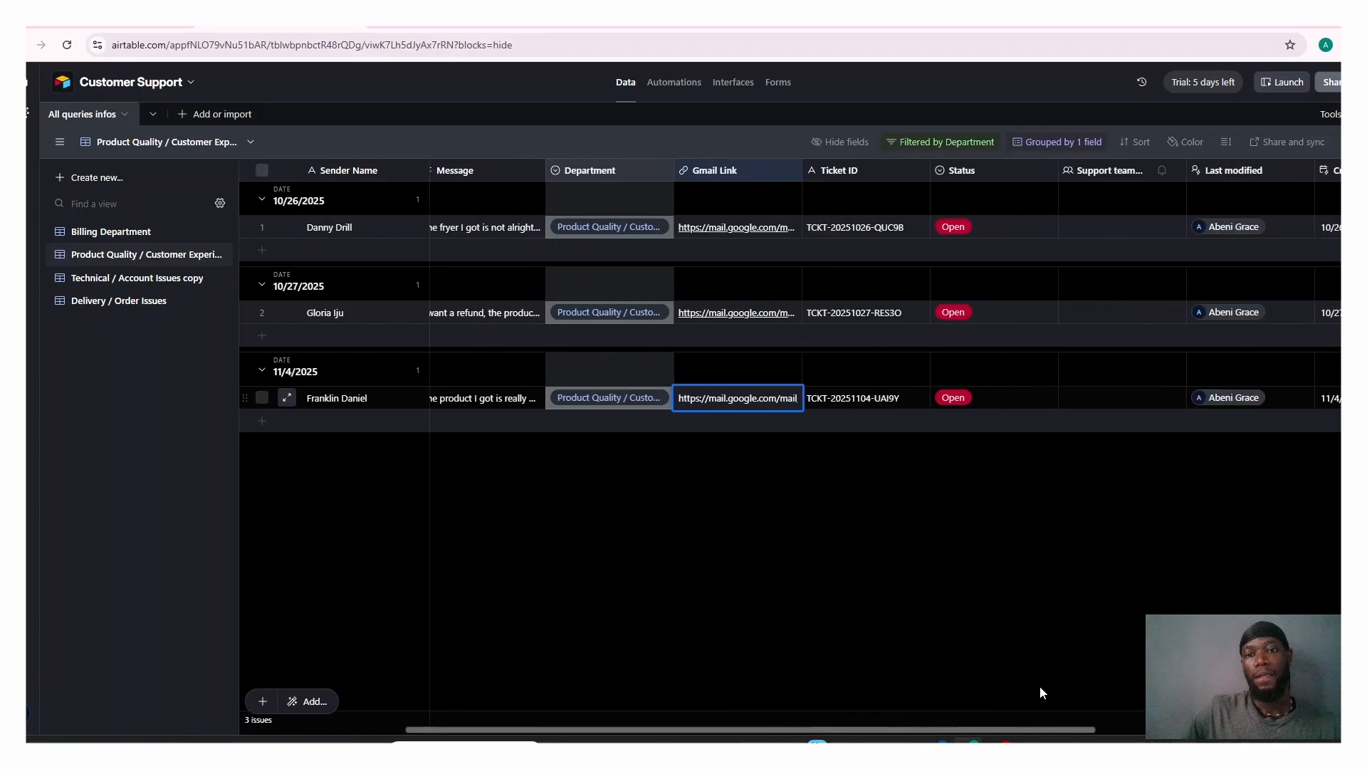
pyautogui.click(957, 403)
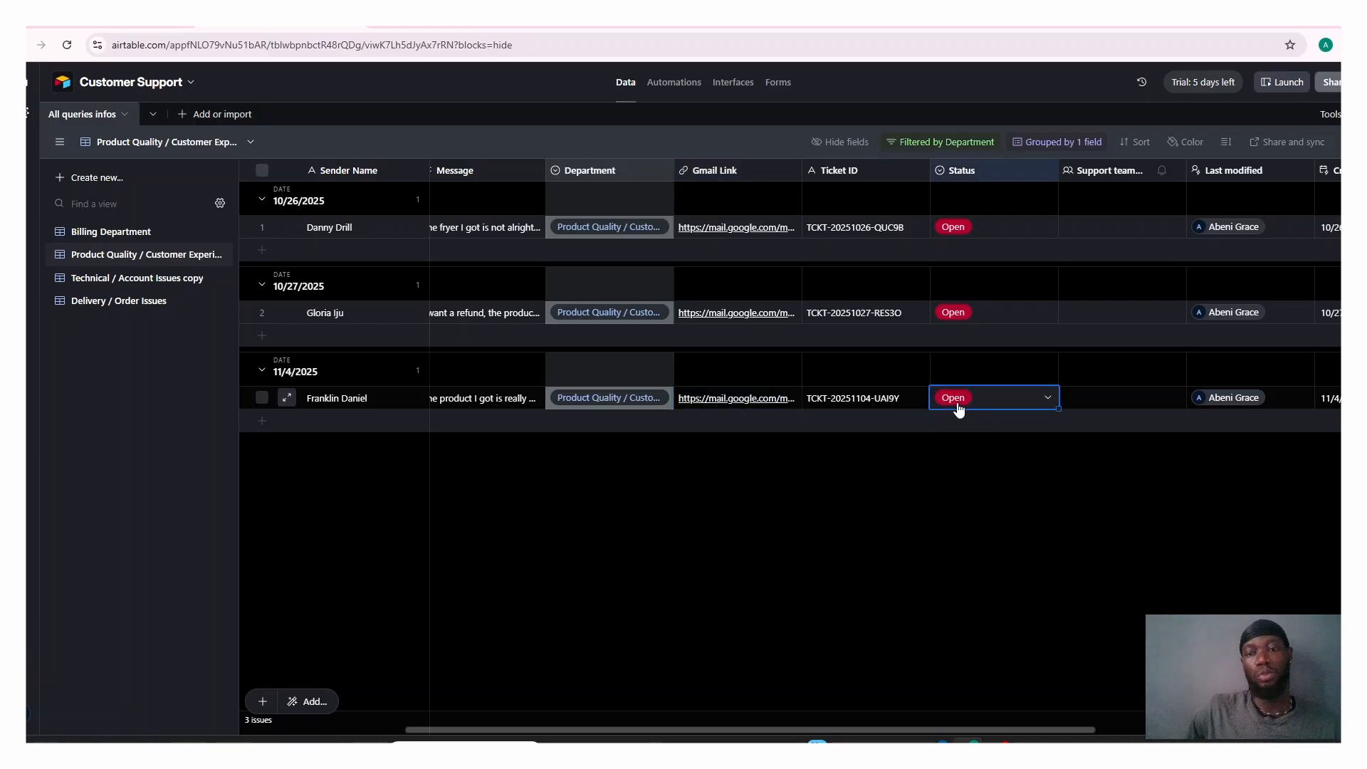
pyautogui.click(956, 403)
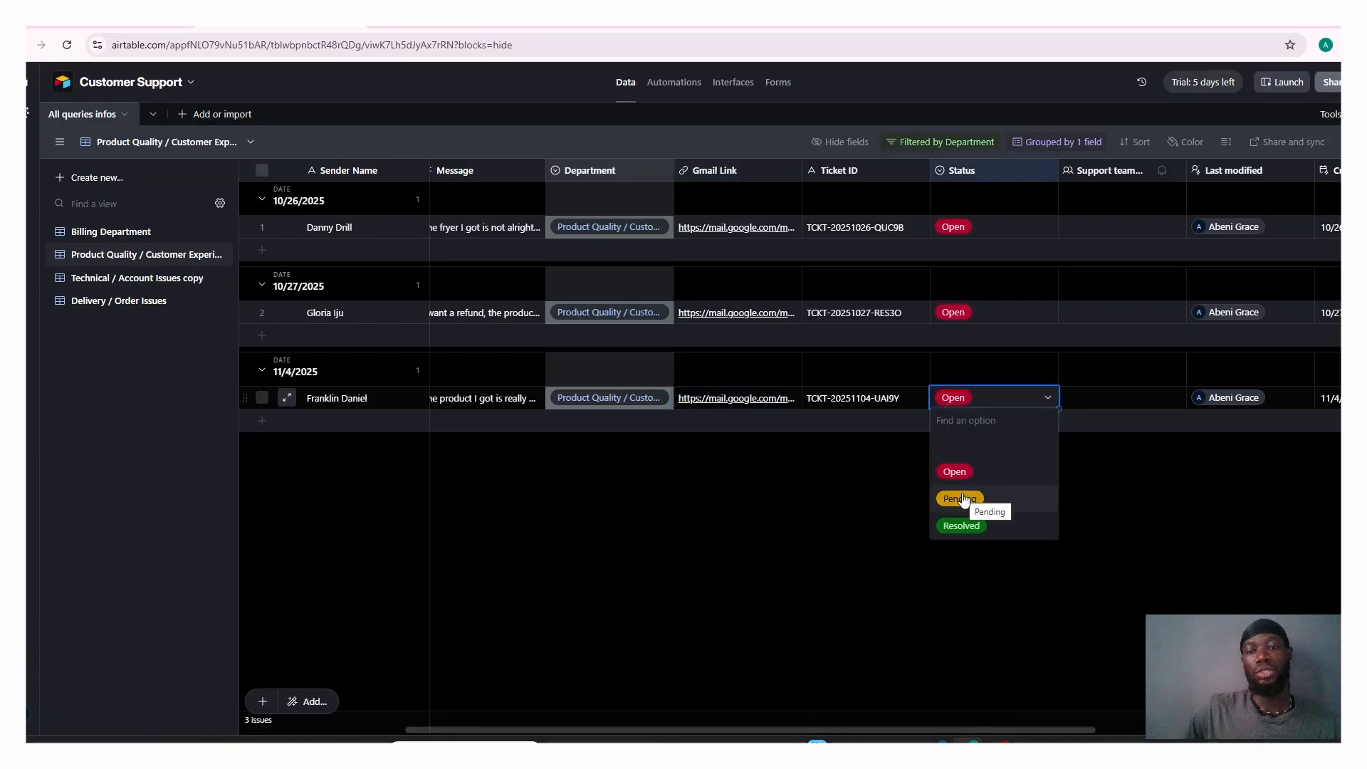
pyautogui.click(961, 498)
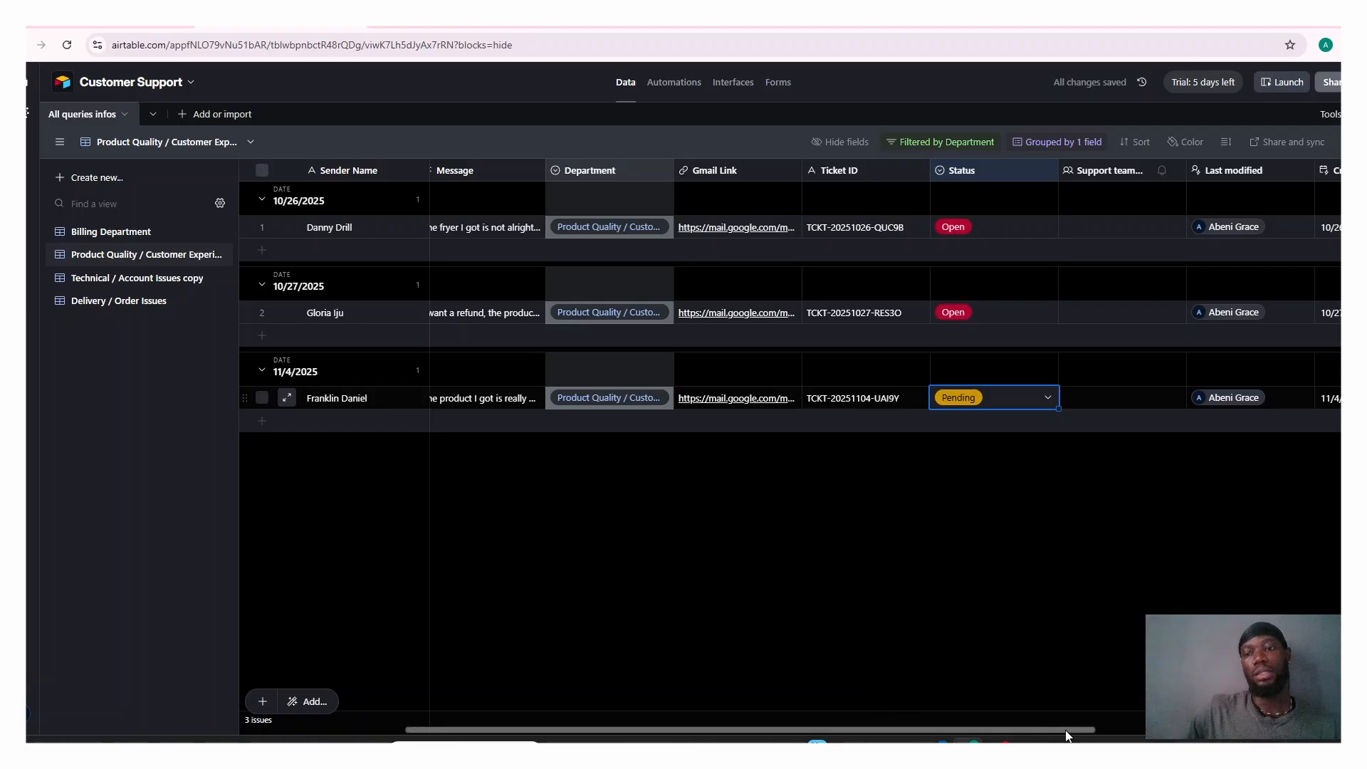
# Step: Assign the listed workspace user as the 11/4/2025 record's support team member and check its modification and date fields
pyautogui.hscroll(3, 1063, 735)
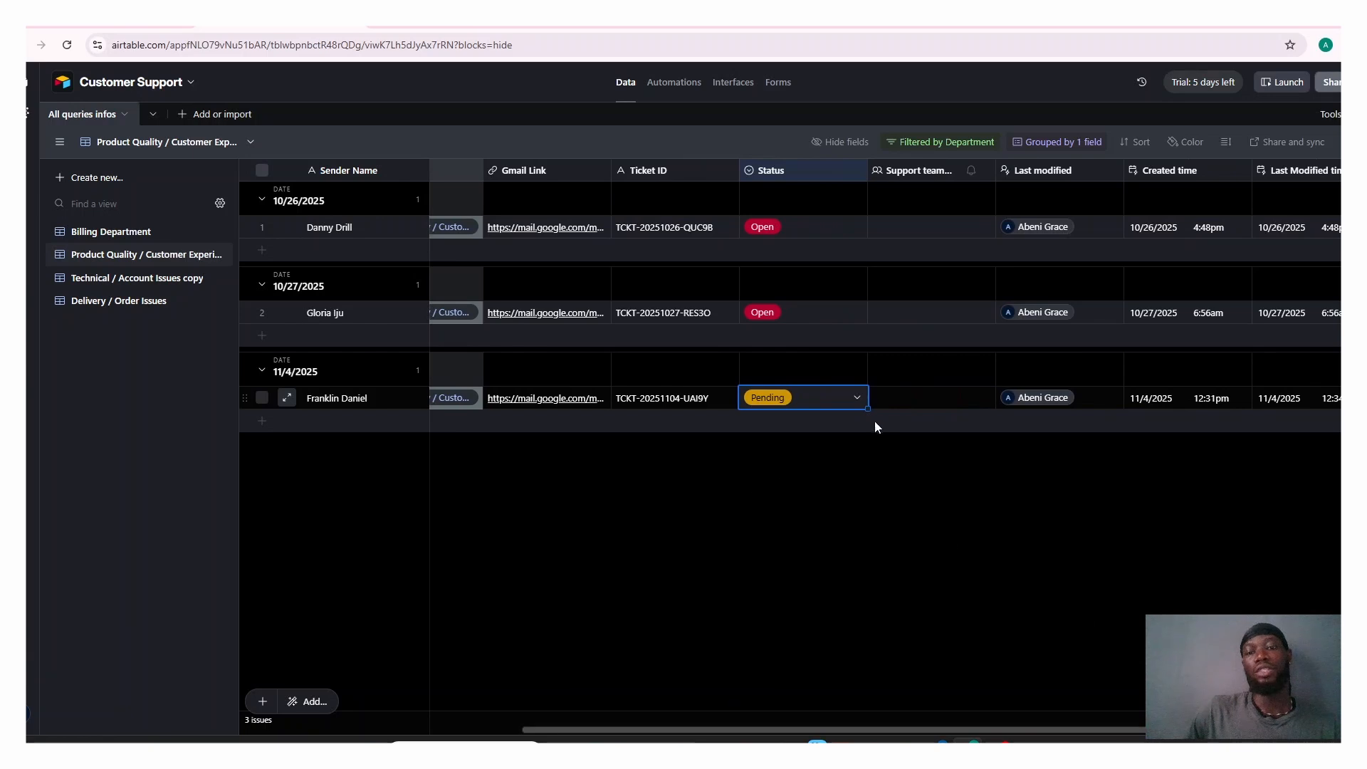
pyautogui.click(900, 403)
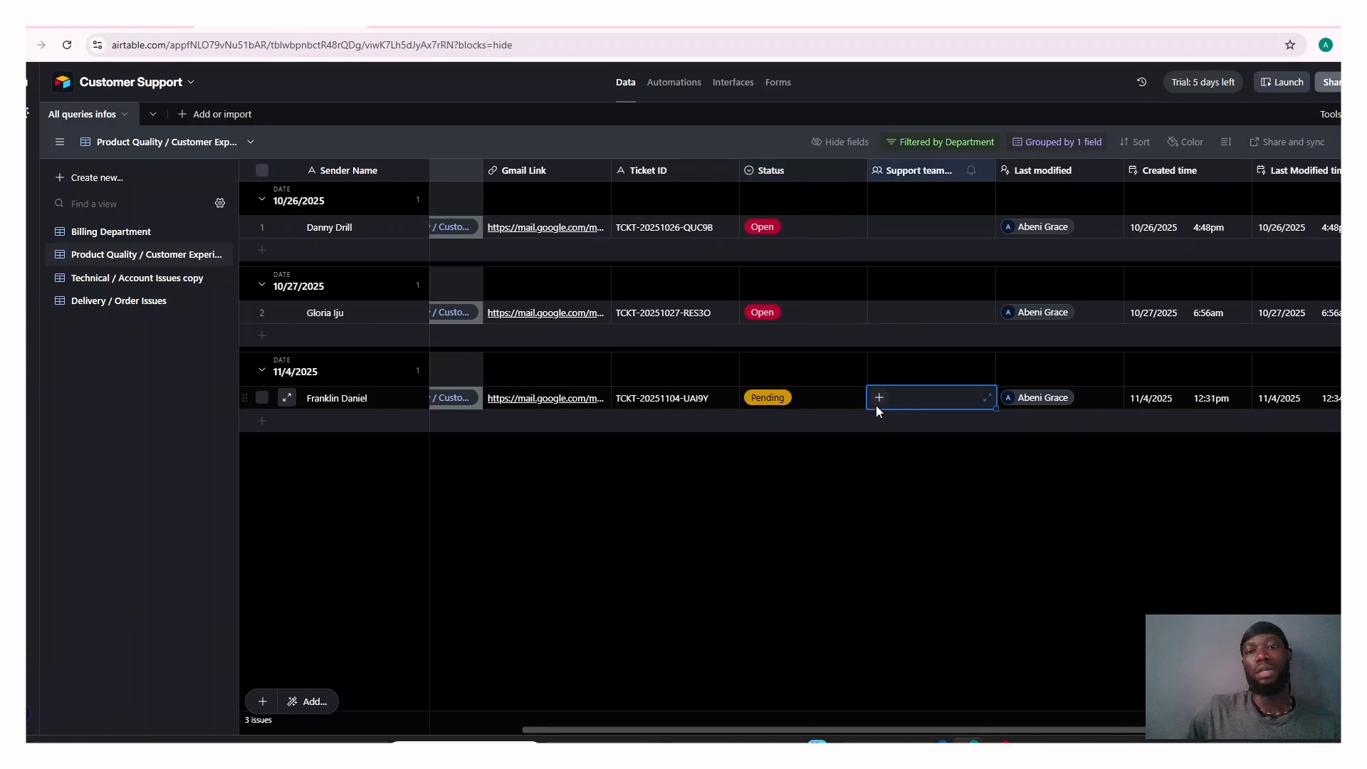
pyautogui.click(878, 399)
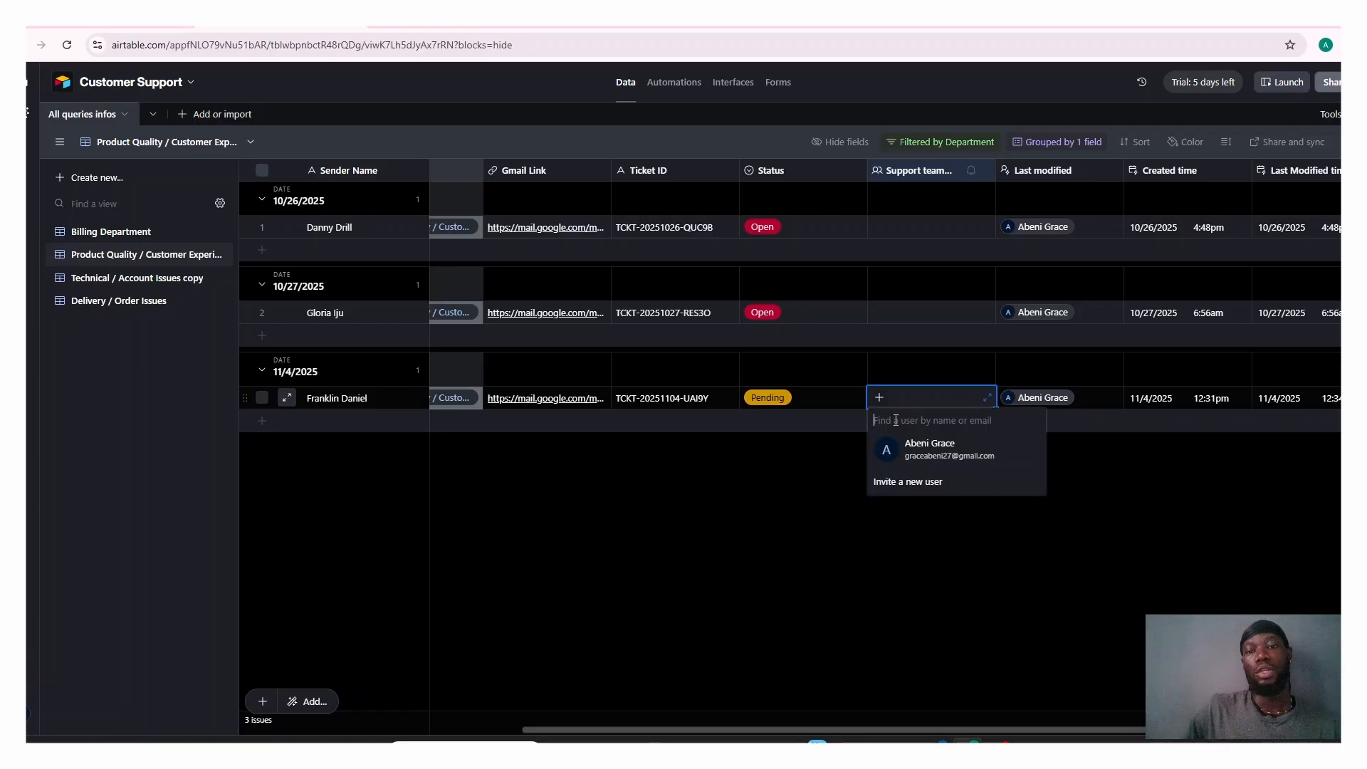
pyautogui.click(908, 454)
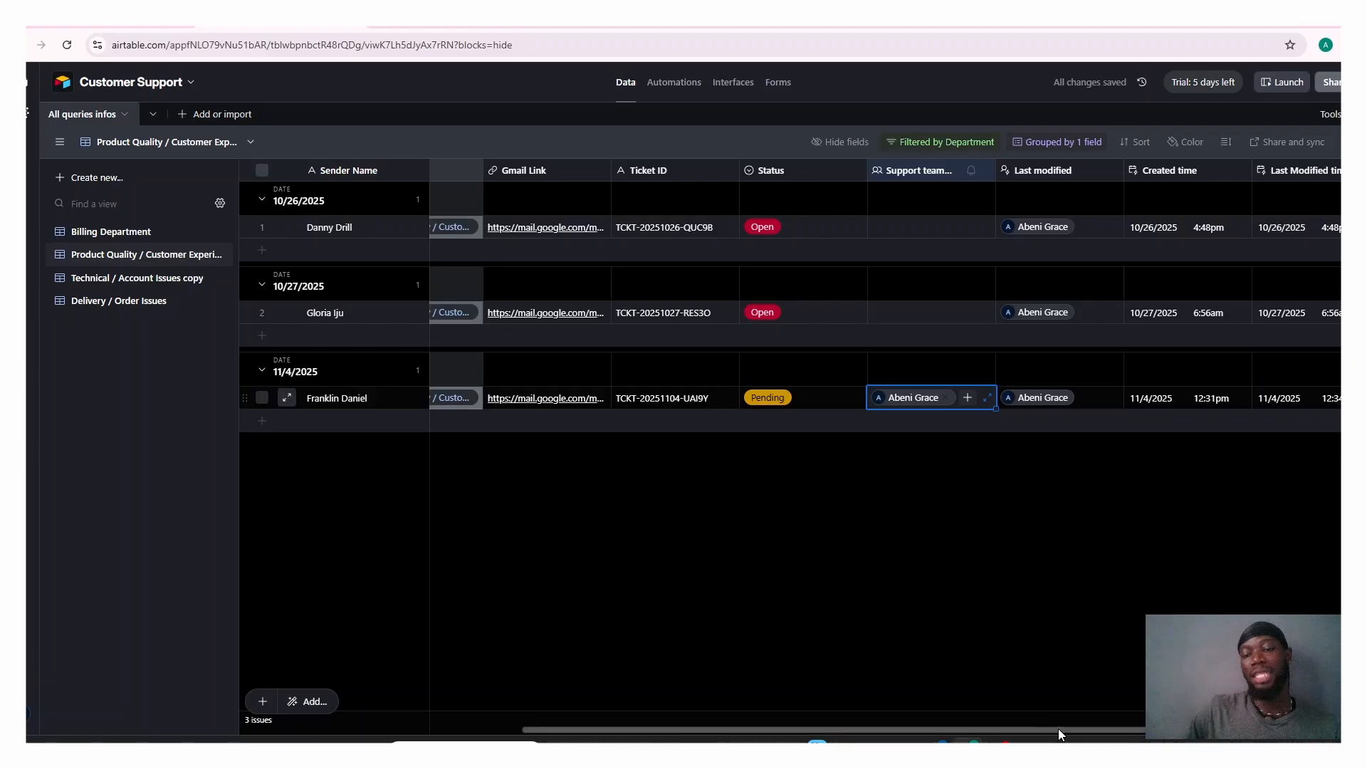
pyautogui.moveTo(1057, 729); pyautogui.dragTo(1145, 726)
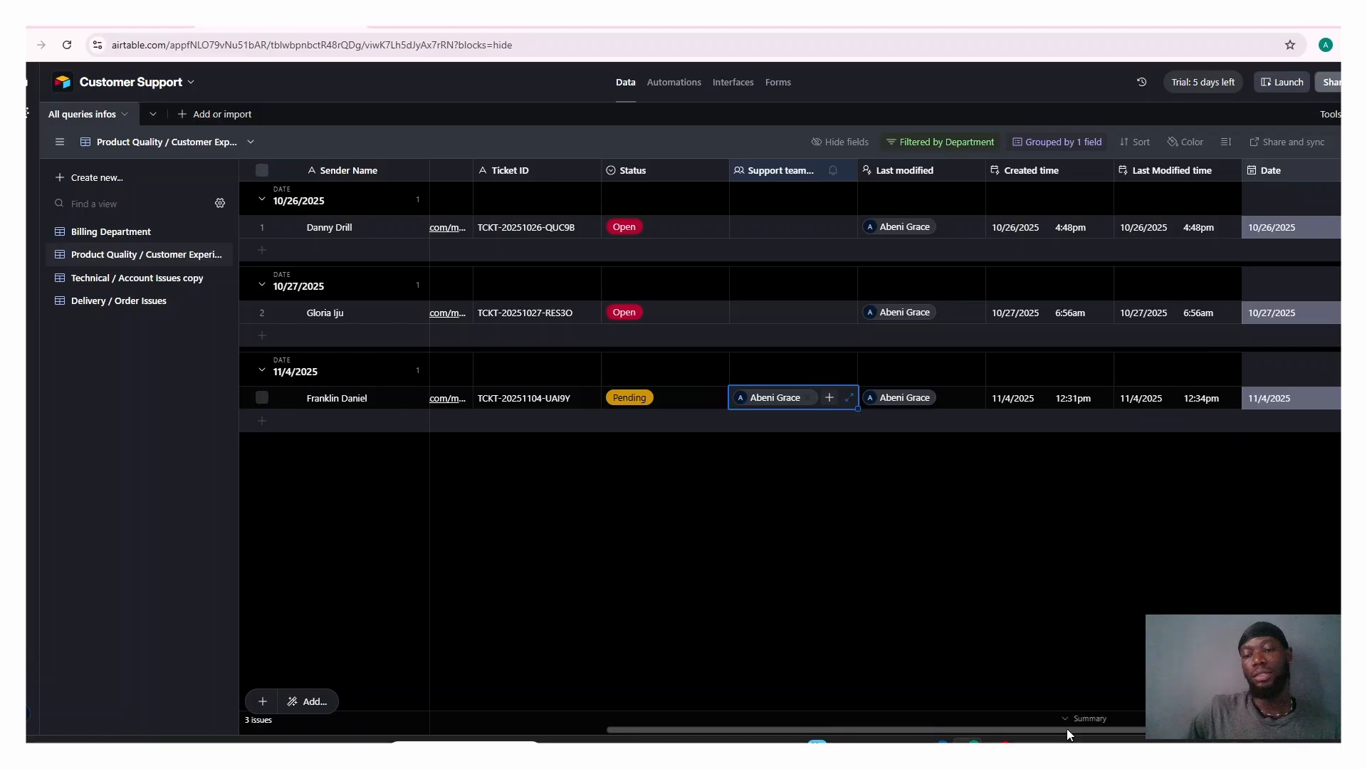
pyautogui.moveTo(1068, 729); pyautogui.dragTo(1131, 714)
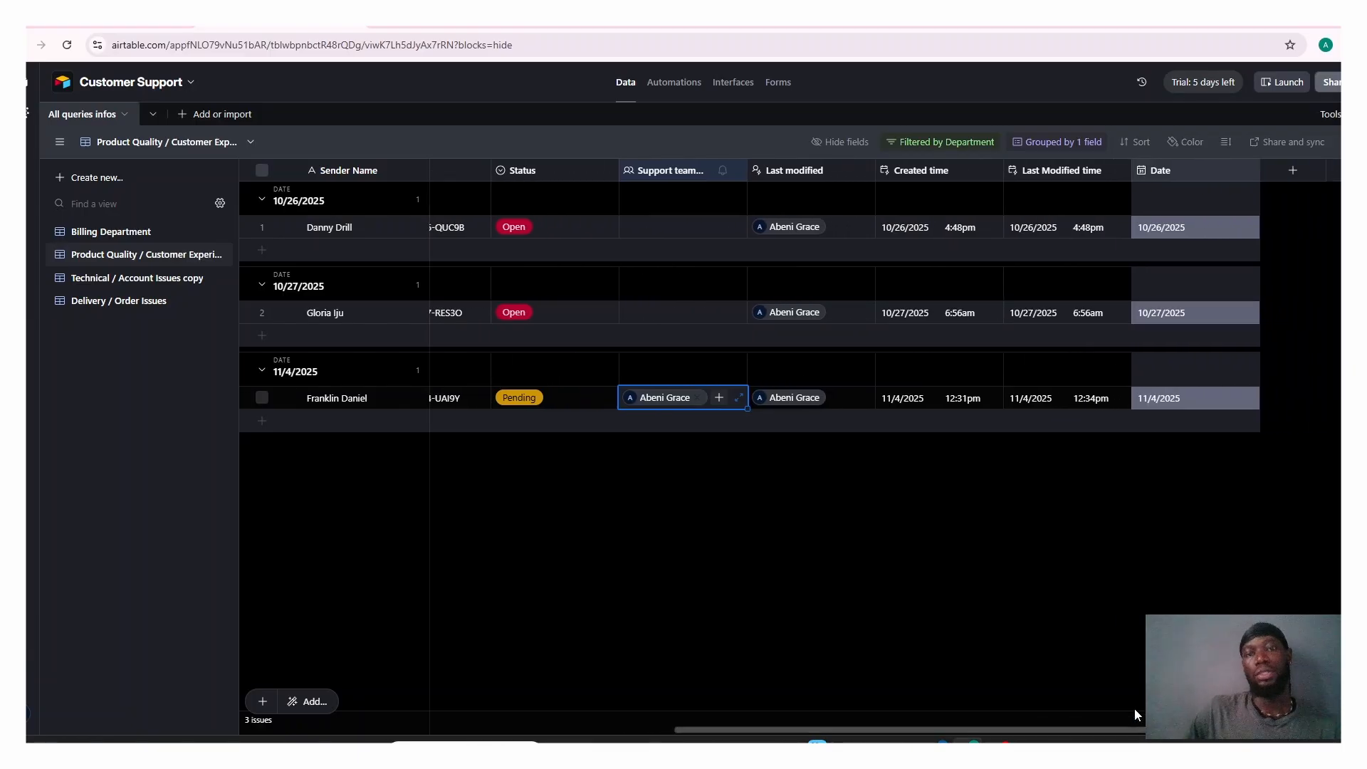
# Step: Look through the Billing Department, Technical / Account Issues copy and Delivery / Order Issues views, and return to the Product Quality / Customer Experience view
pyautogui.click(159, 235)
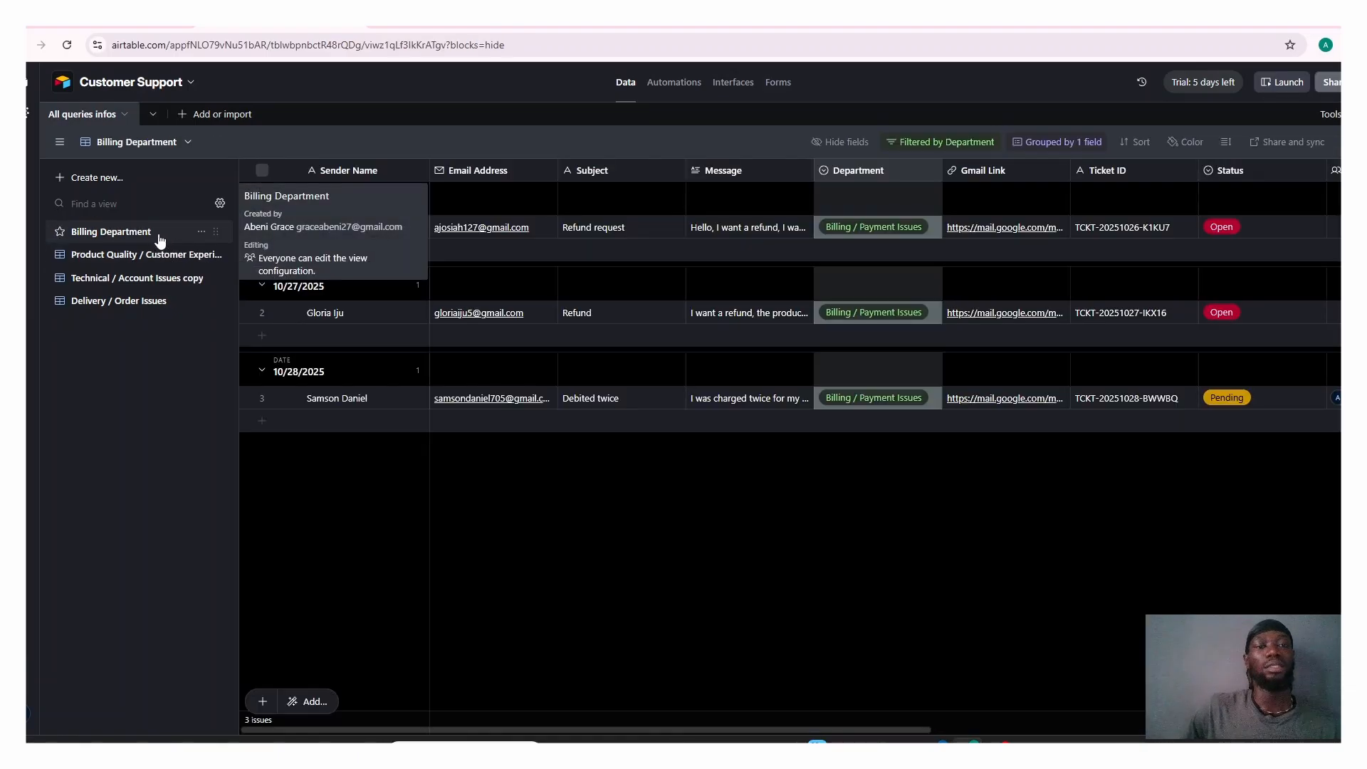
pyautogui.click(121, 280)
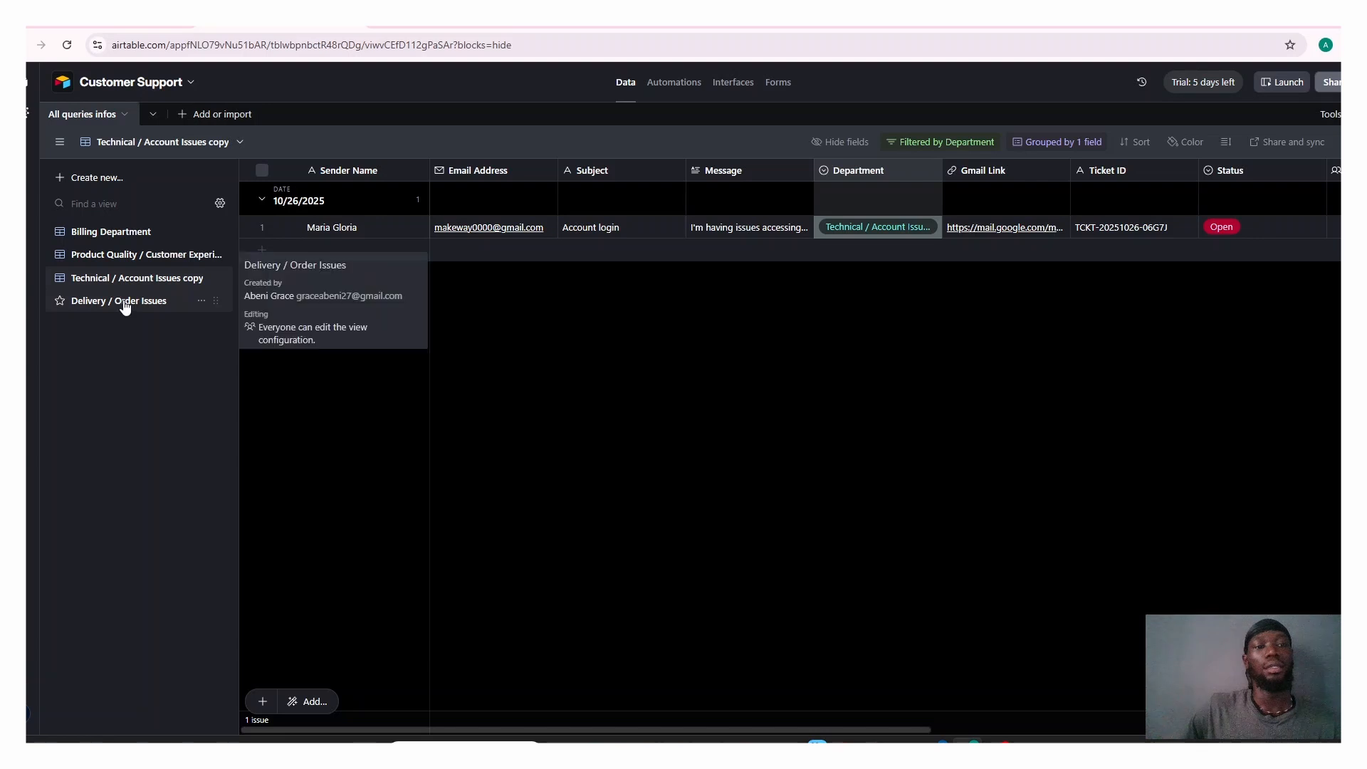
pyautogui.click(125, 306)
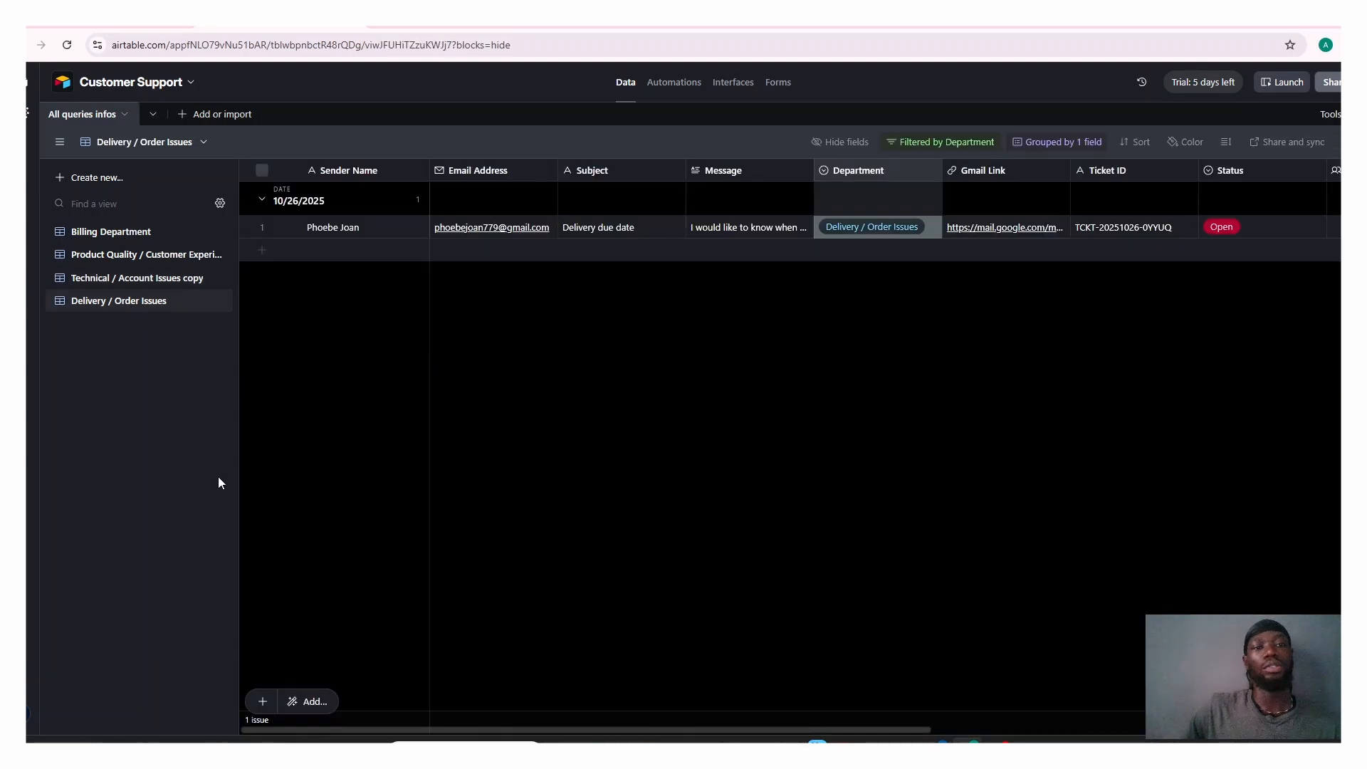
pyautogui.click(129, 262)
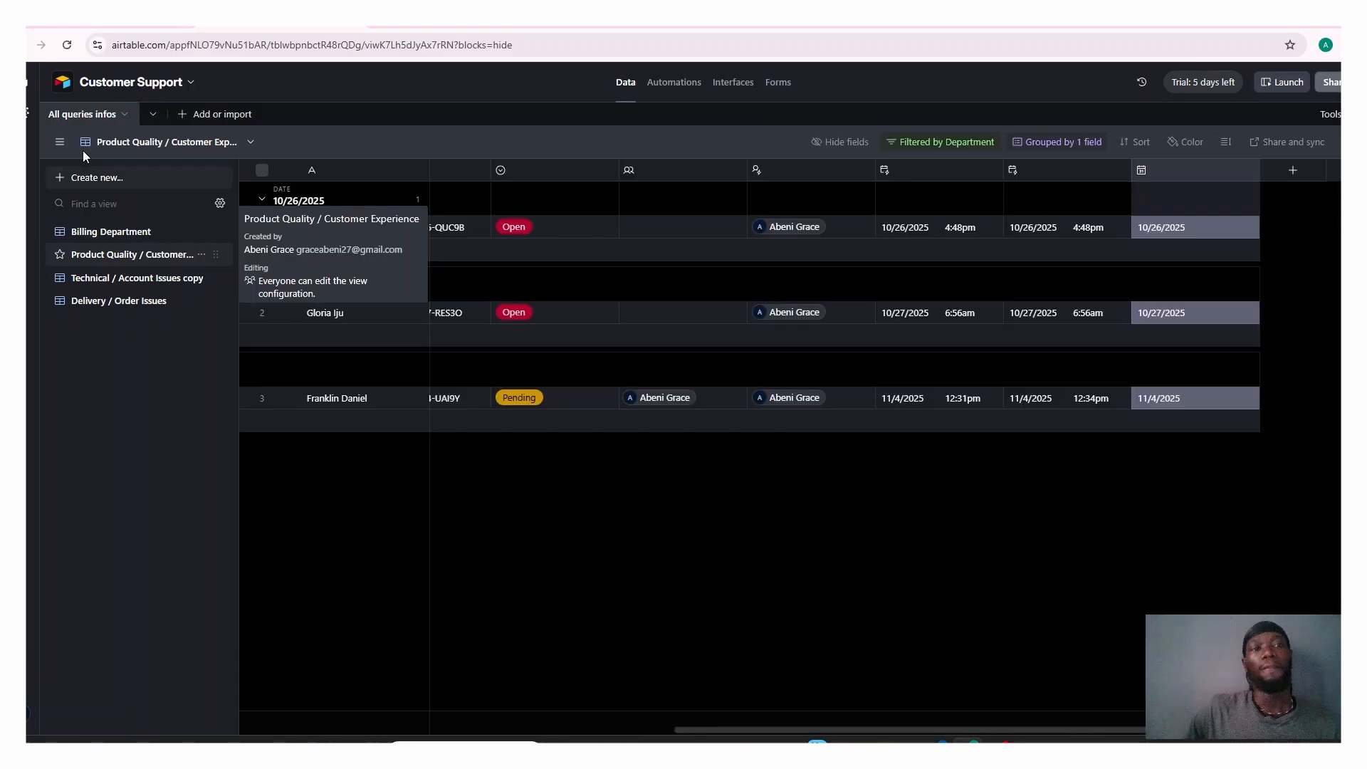
# Step: Switch to the n8n Customer Service workflow, examine the Gmail Trigger node's full email output, and return to the canvas
pyautogui.click(114, 20)
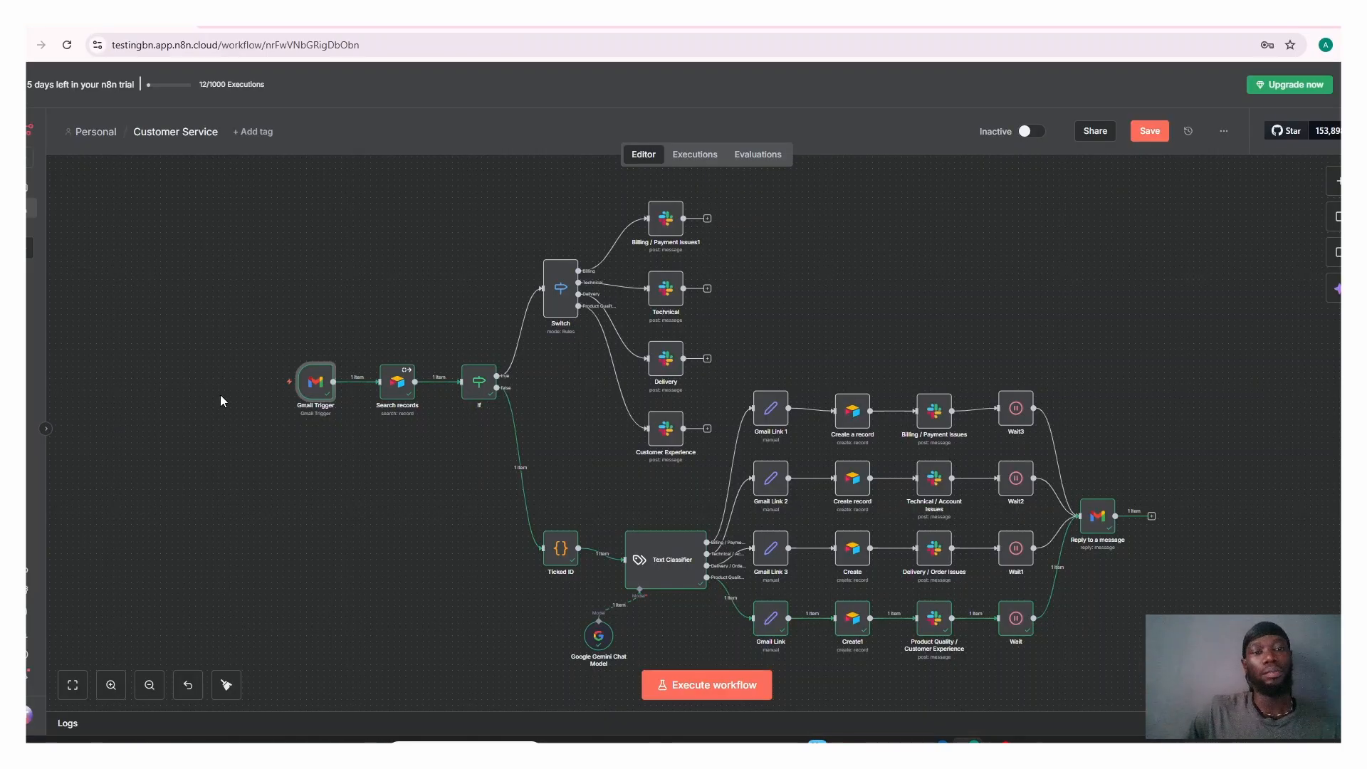
pyautogui.doubleClick(314, 403)
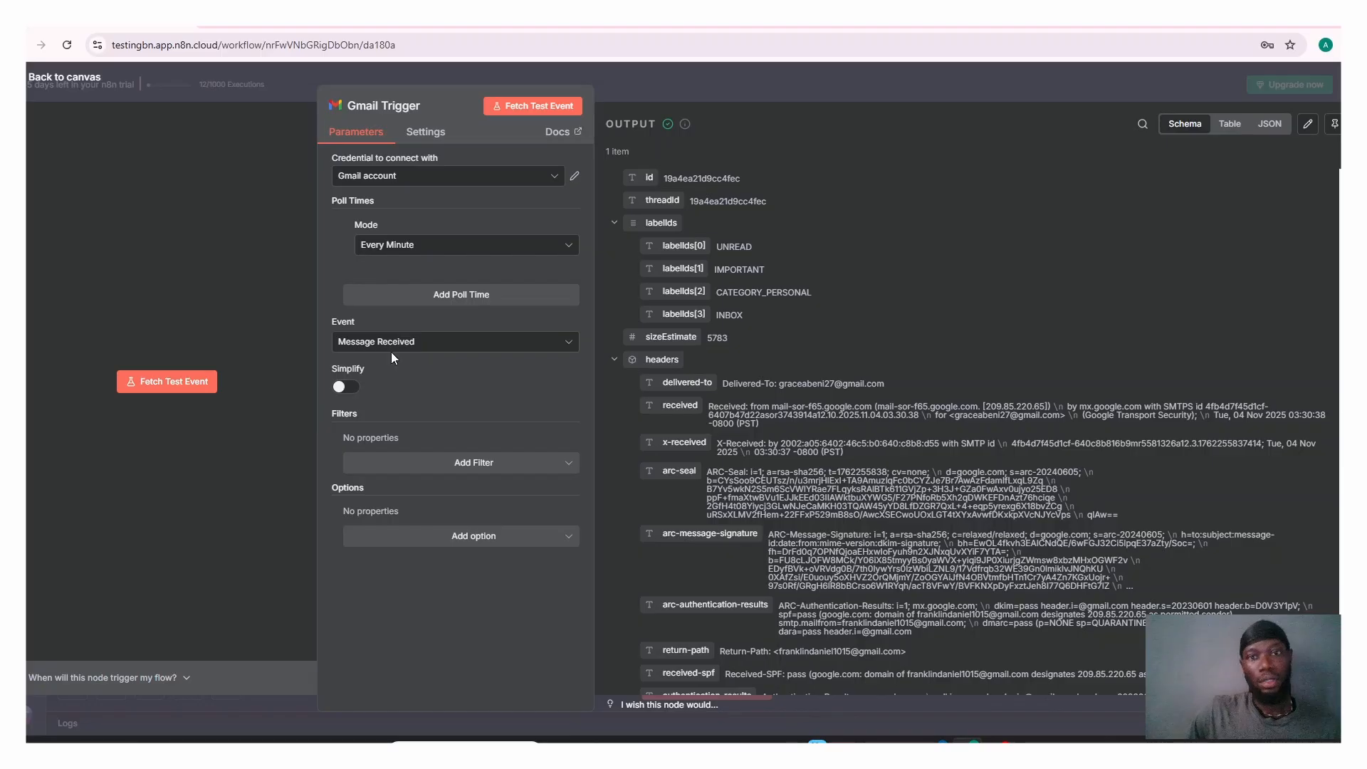
pyautogui.scroll(-1, 1172, 269)
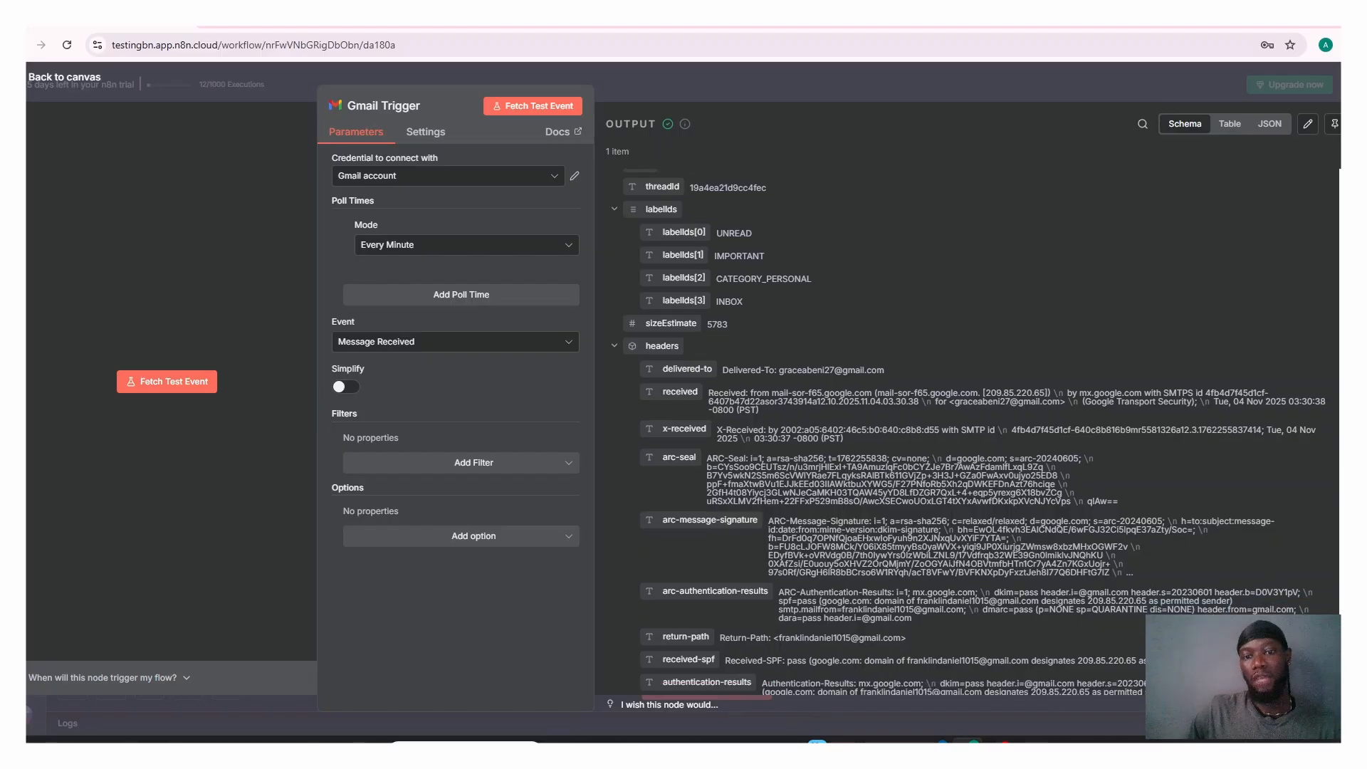
pyautogui.scroll(-10, 1317, 465)
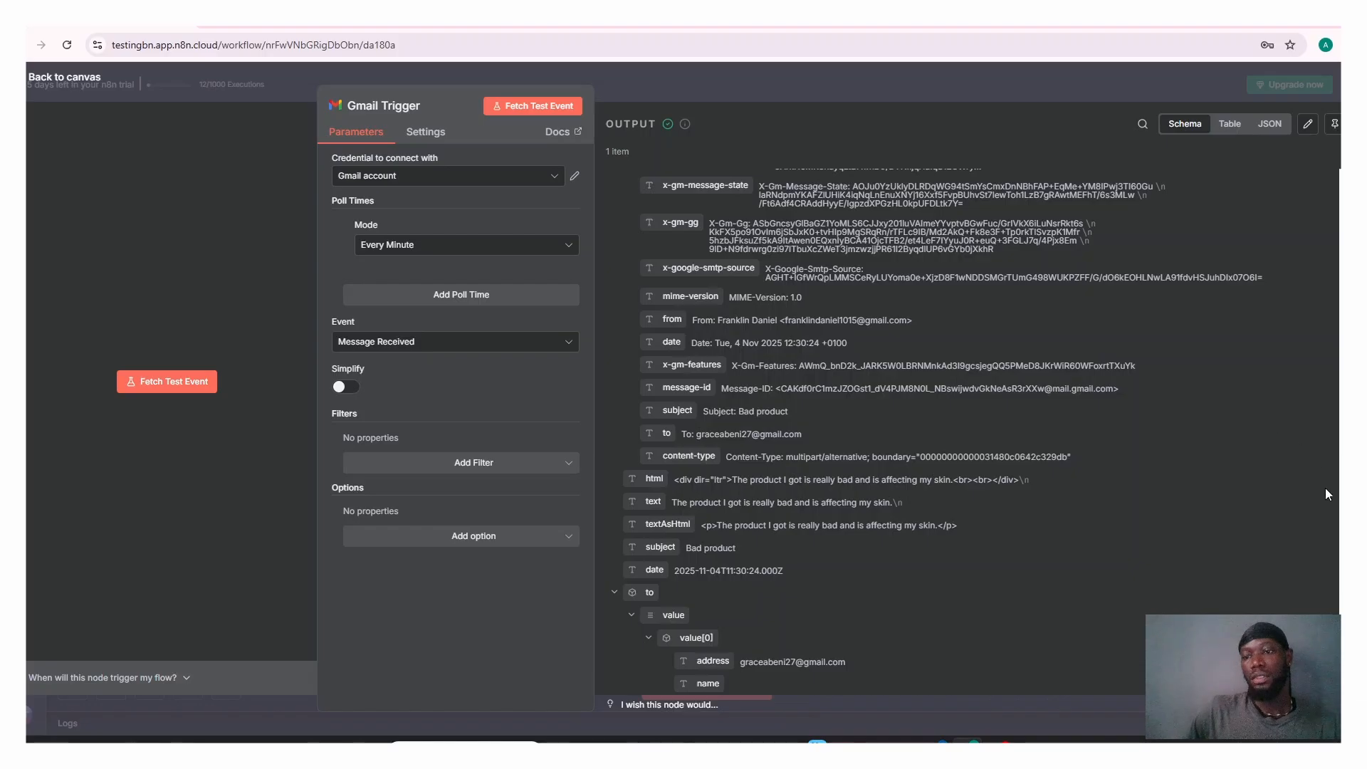
pyautogui.scroll(-4, 1322, 584)
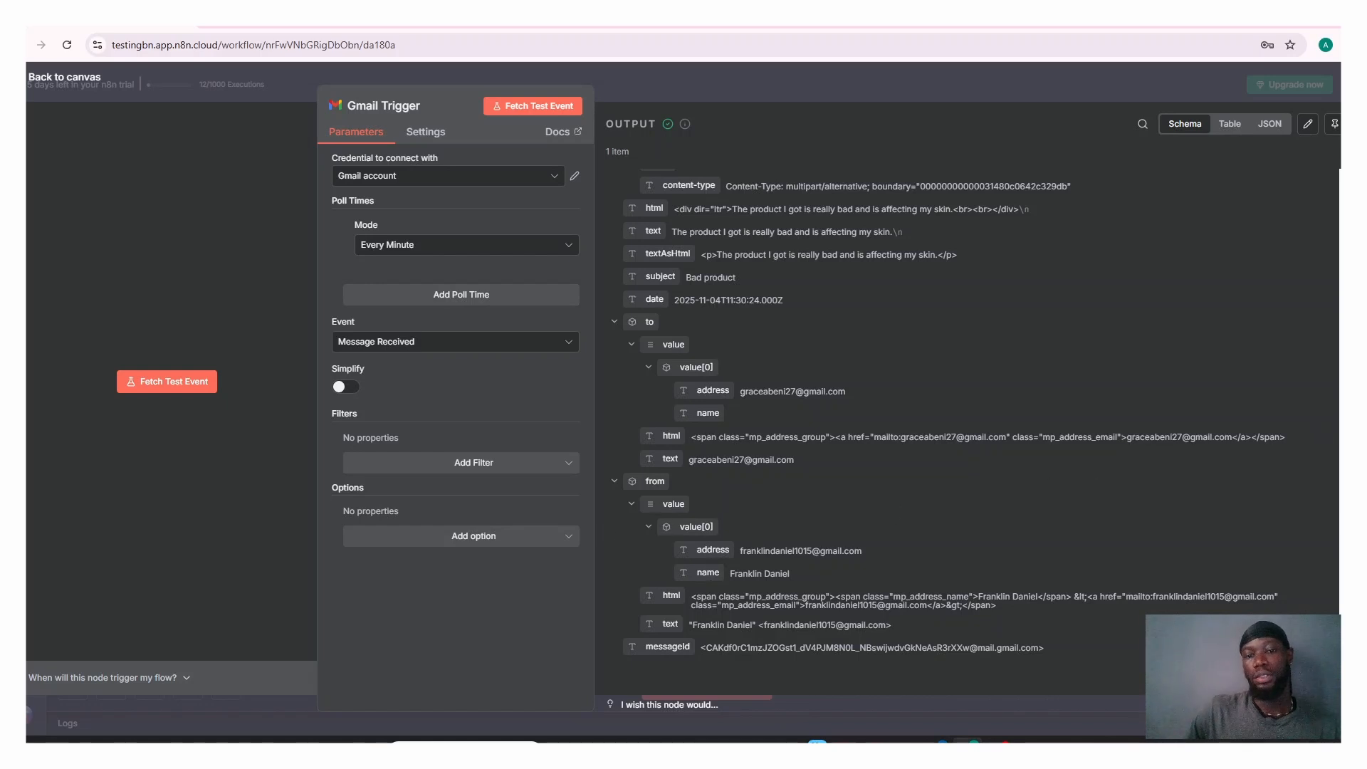
pyautogui.scroll(2, 1331, 512)
pyautogui.scroll(4, 957, 430)
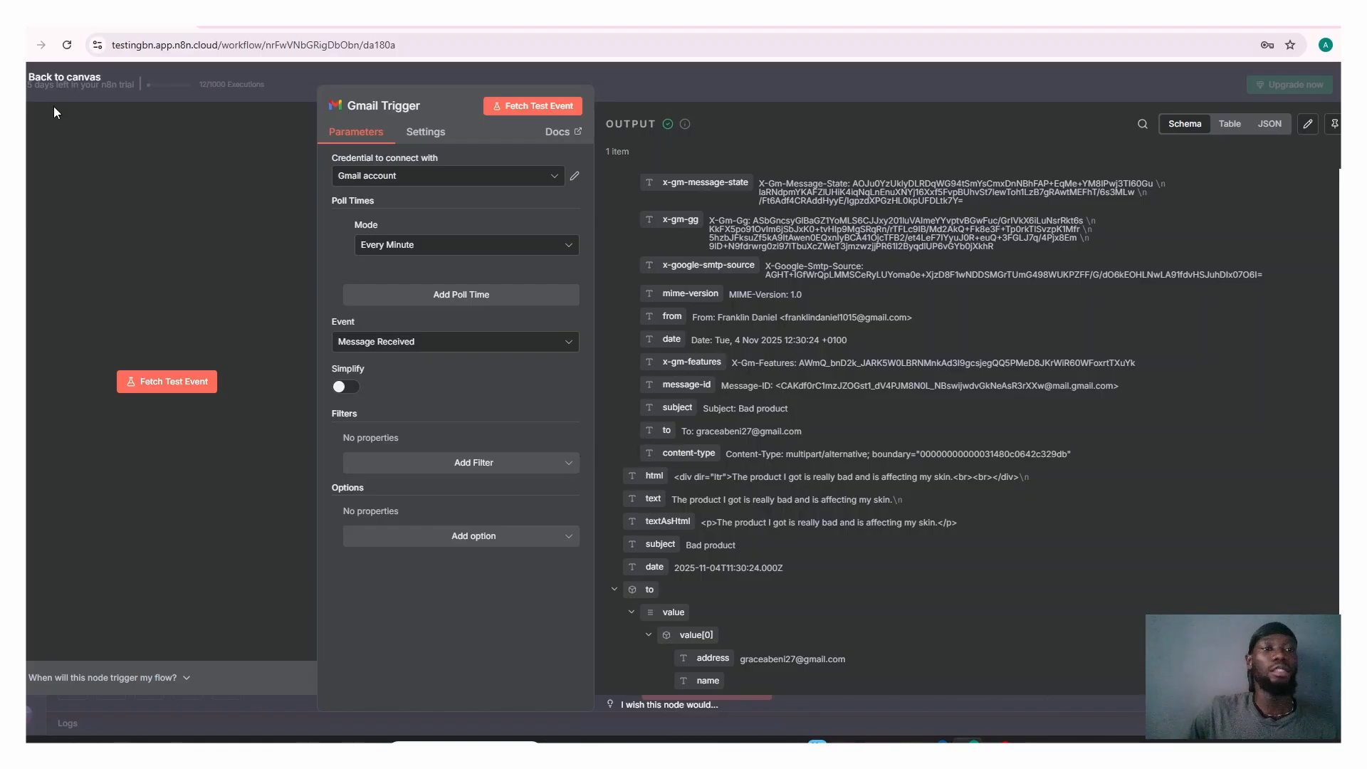
pyautogui.click(63, 78)
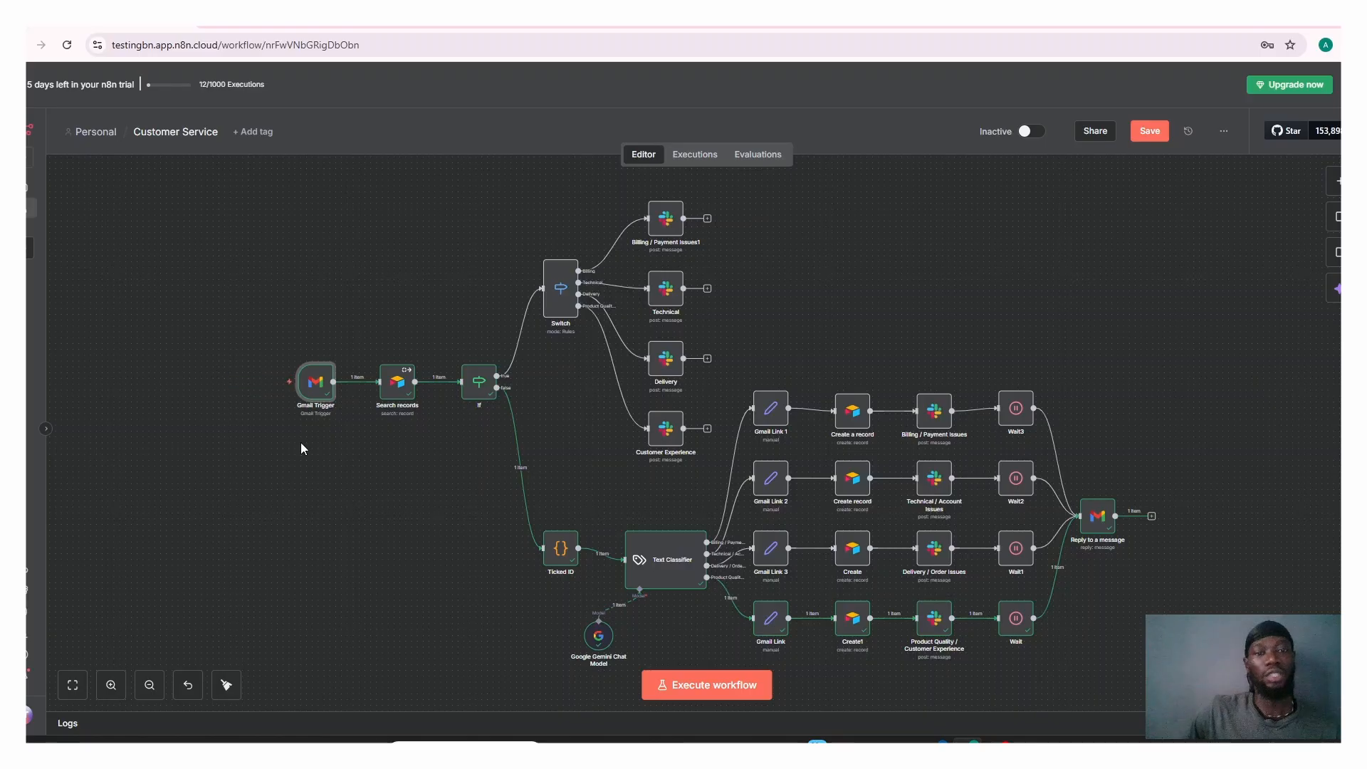
# Step: Review the Search records node's Airtable base, table, filter formula and output, and return to the canvas
pyautogui.click(397, 399)
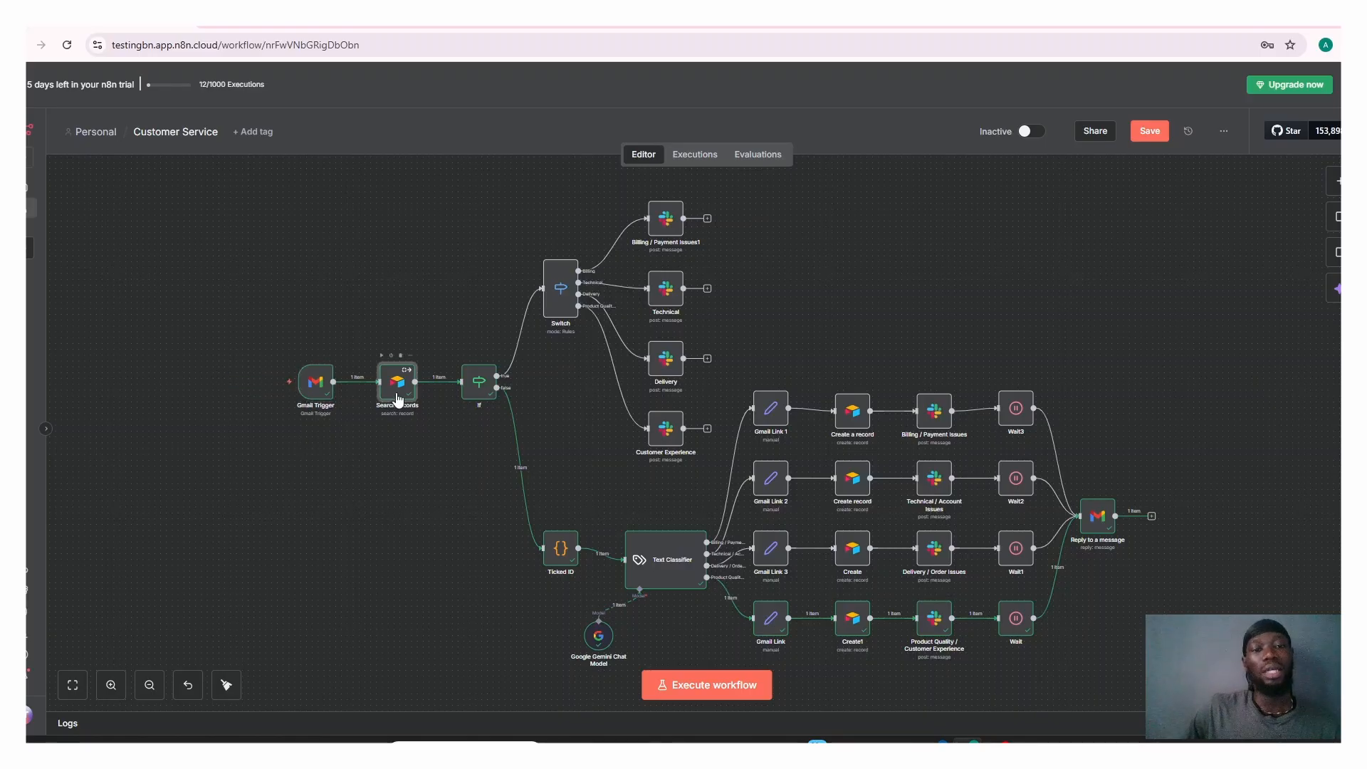
pyautogui.doubleClick(398, 397)
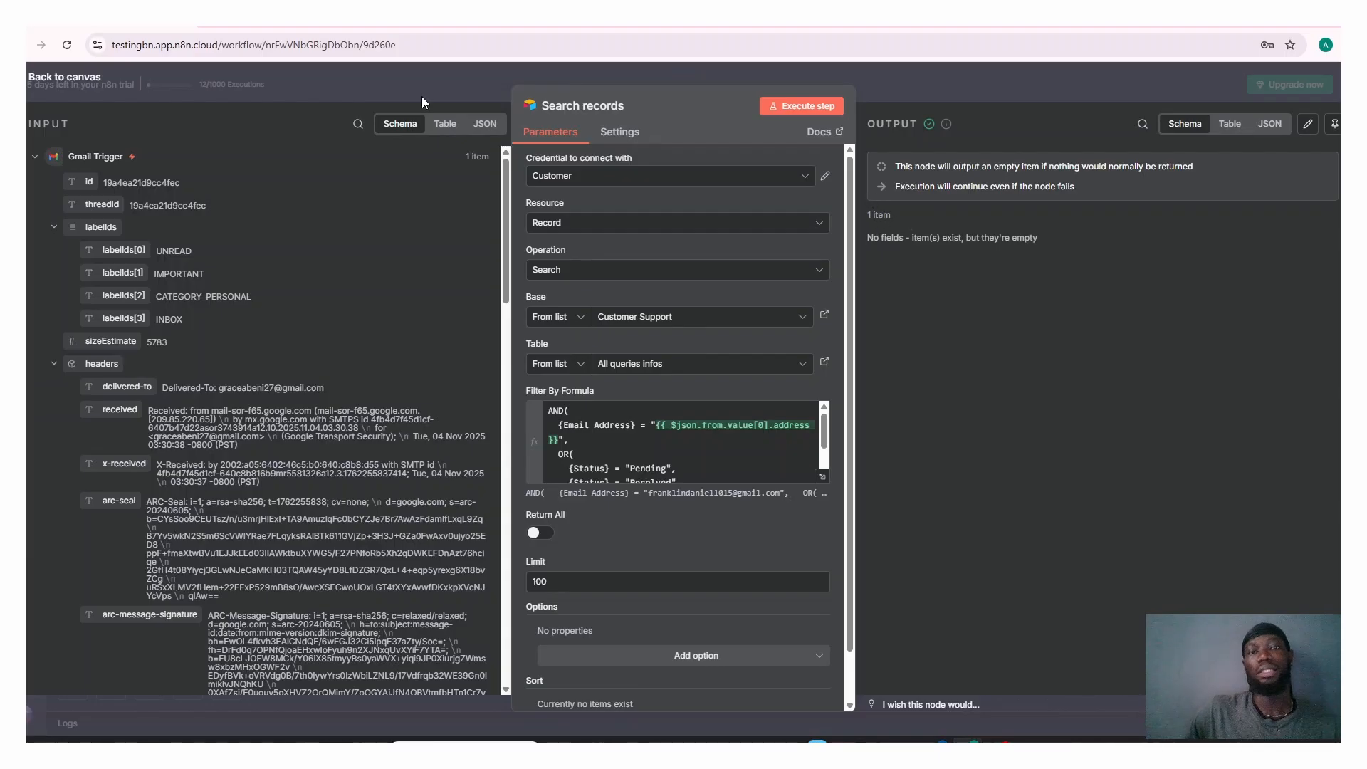
pyautogui.click(92, 78)
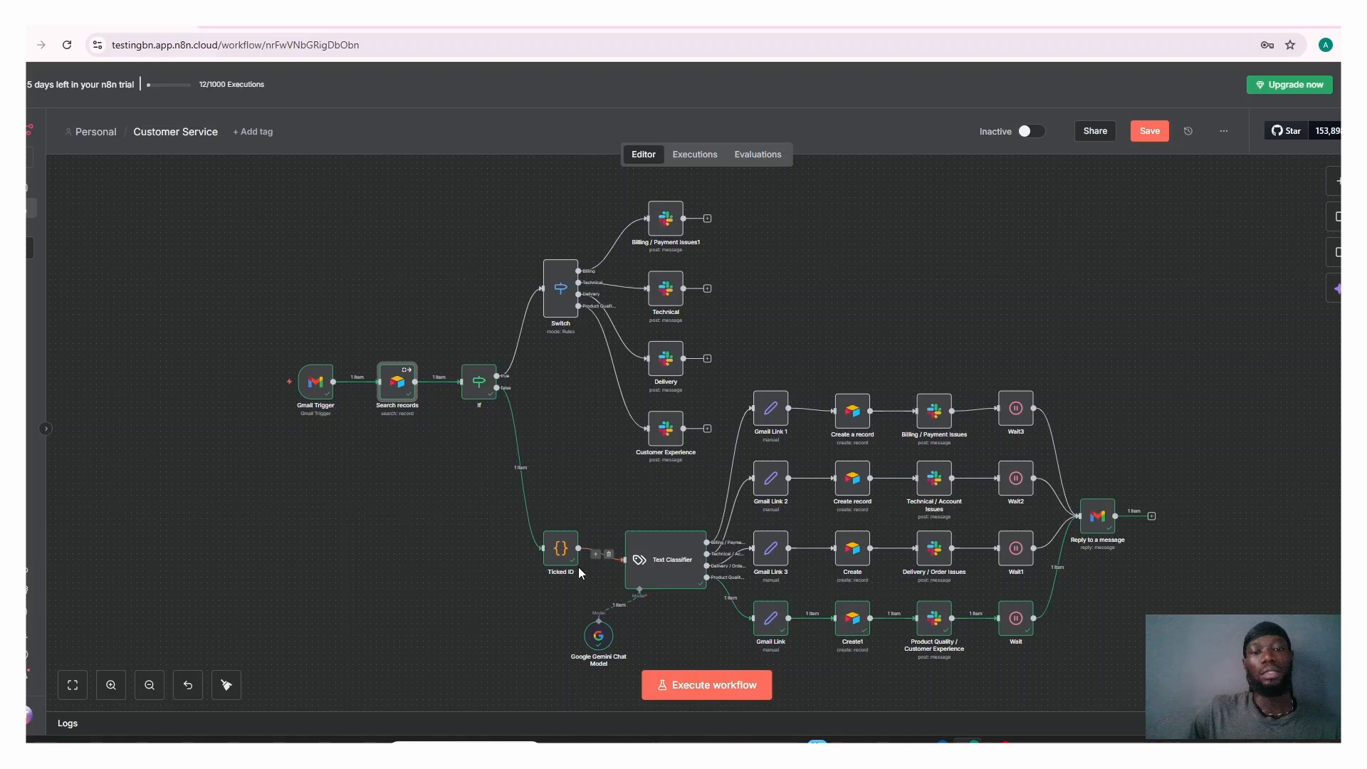
# Step: Inspect the Text Classifier node's text to classify, categories and output branches, and return to the canvas
pyautogui.click(682, 580)
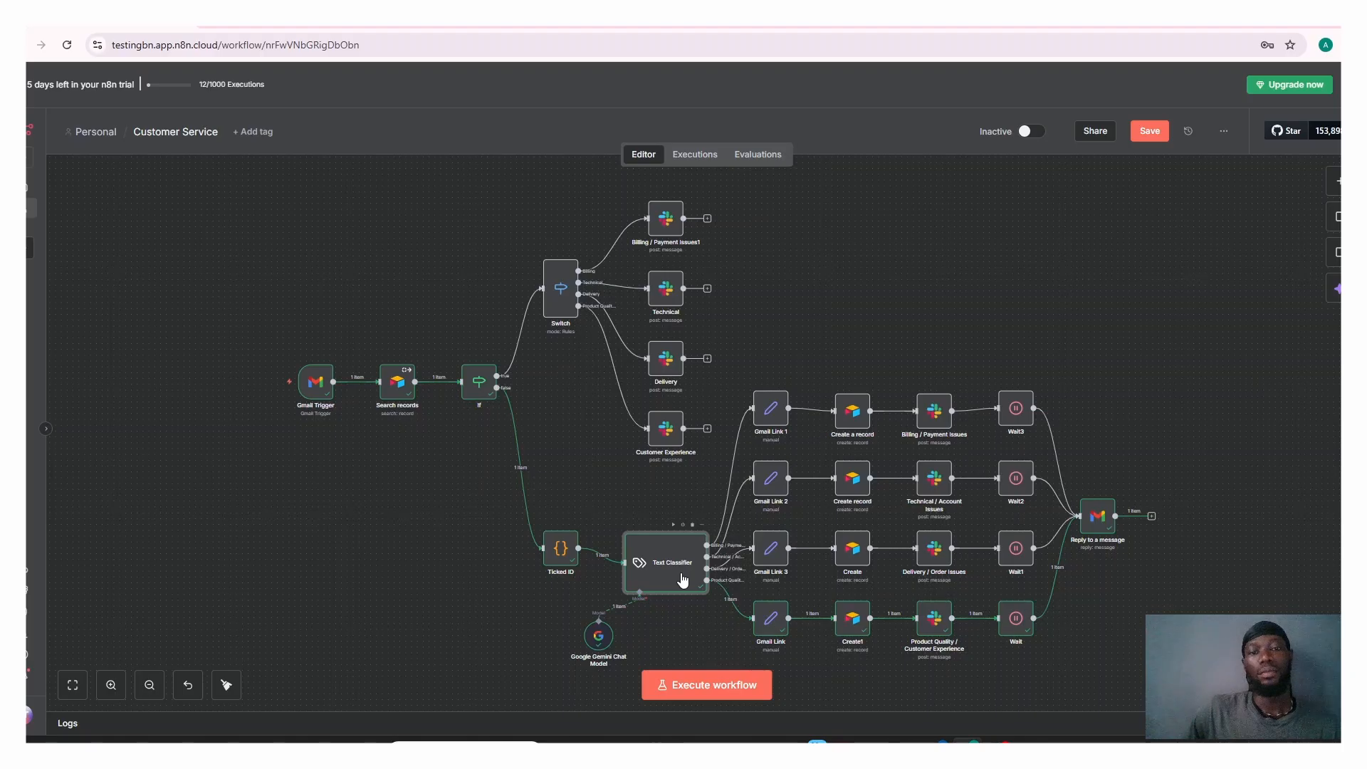
pyautogui.doubleClick(682, 580)
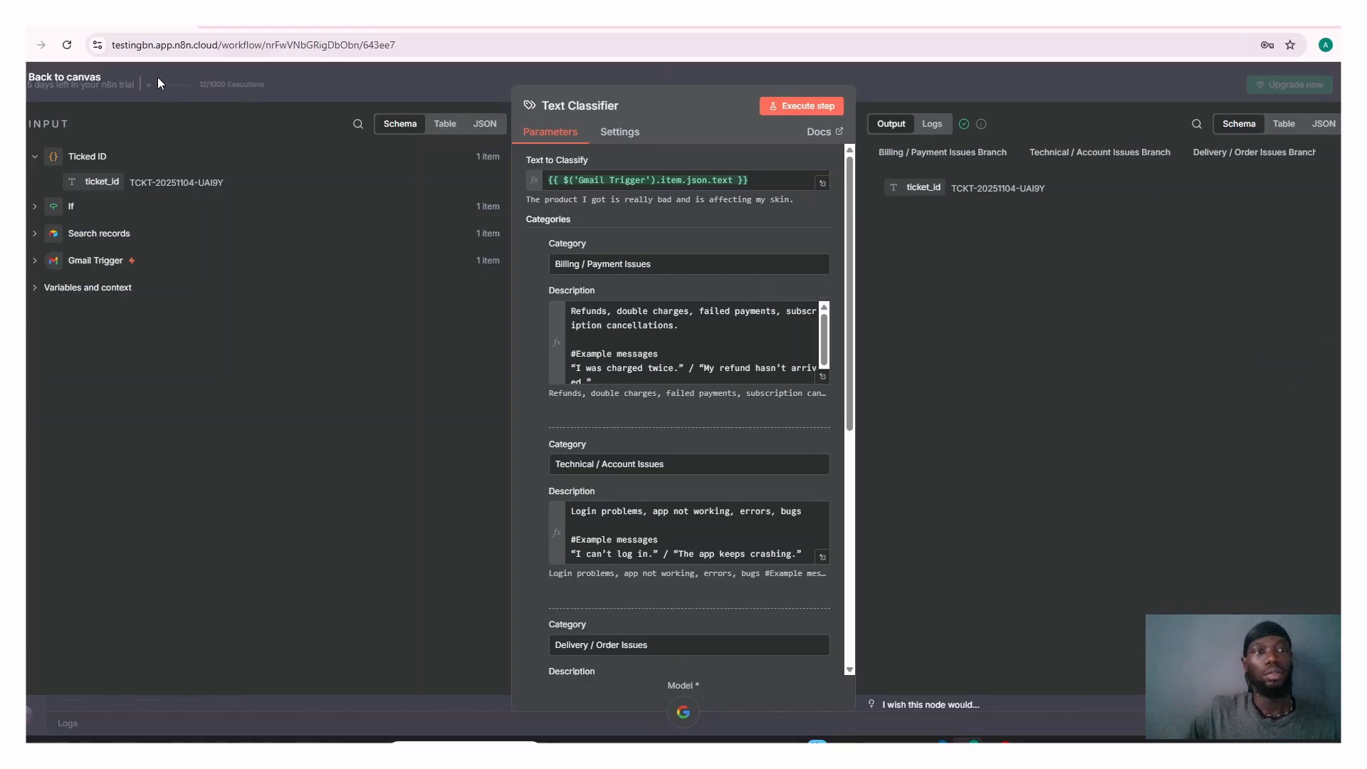
pyautogui.click(71, 77)
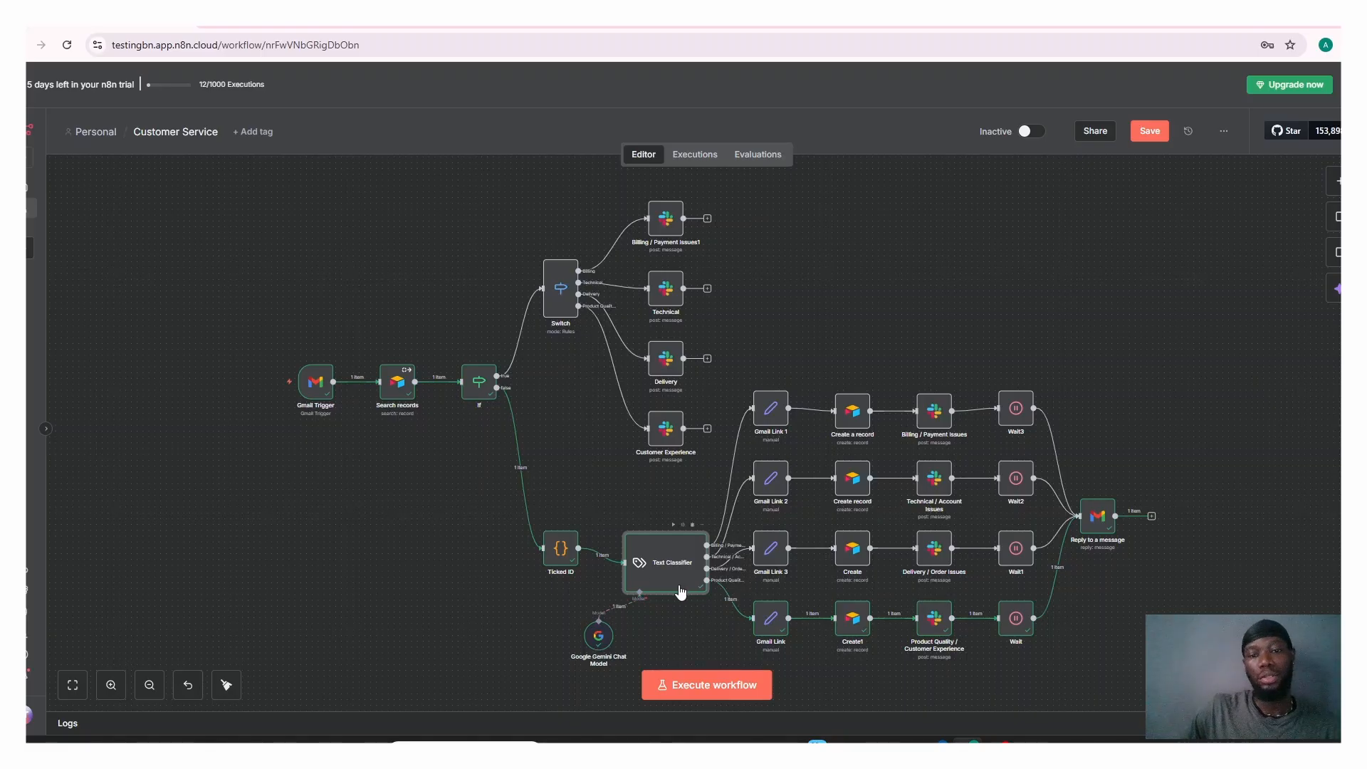
# Step: Inspect the Gmail Link node's link and Department fields, expand its Gmail Trigger input data, and return to the canvas
pyautogui.click(769, 624)
pyautogui.doubleClick(770, 624)
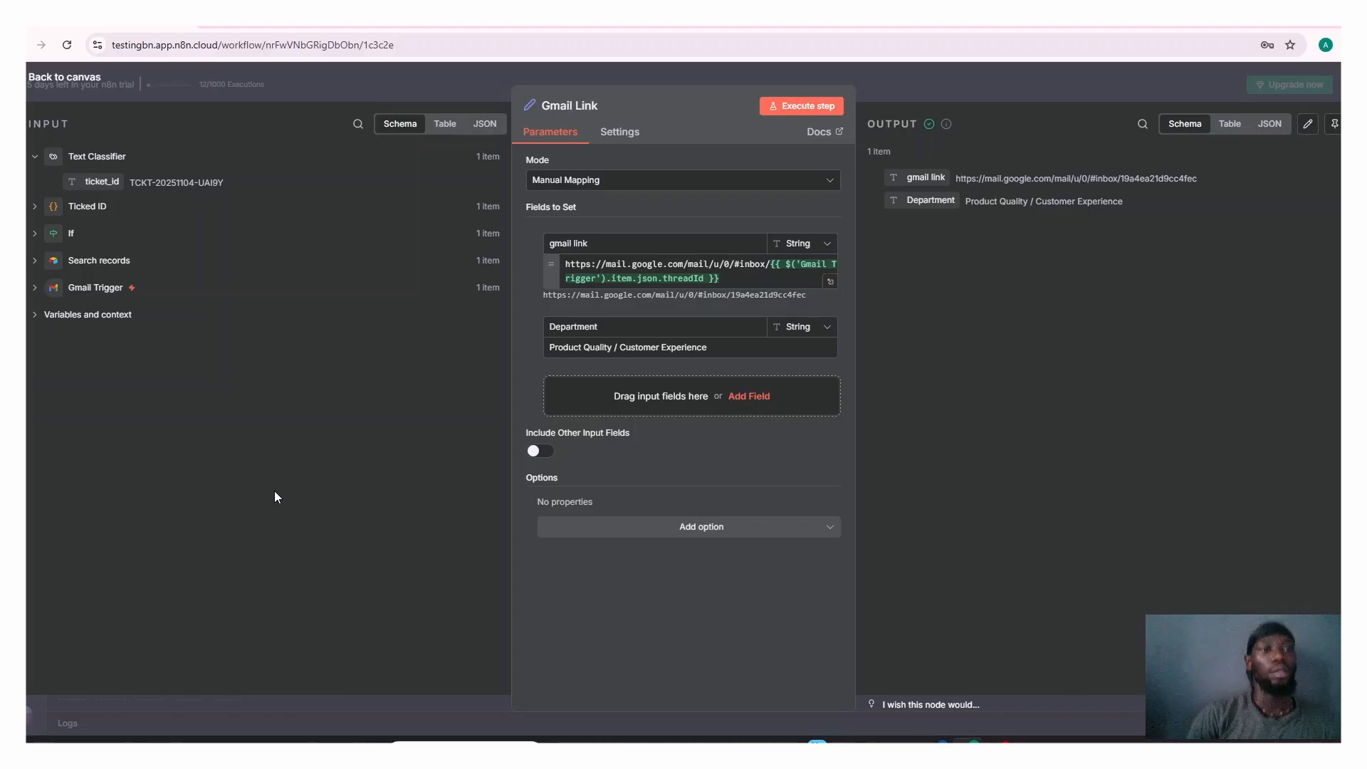
pyautogui.click(40, 291)
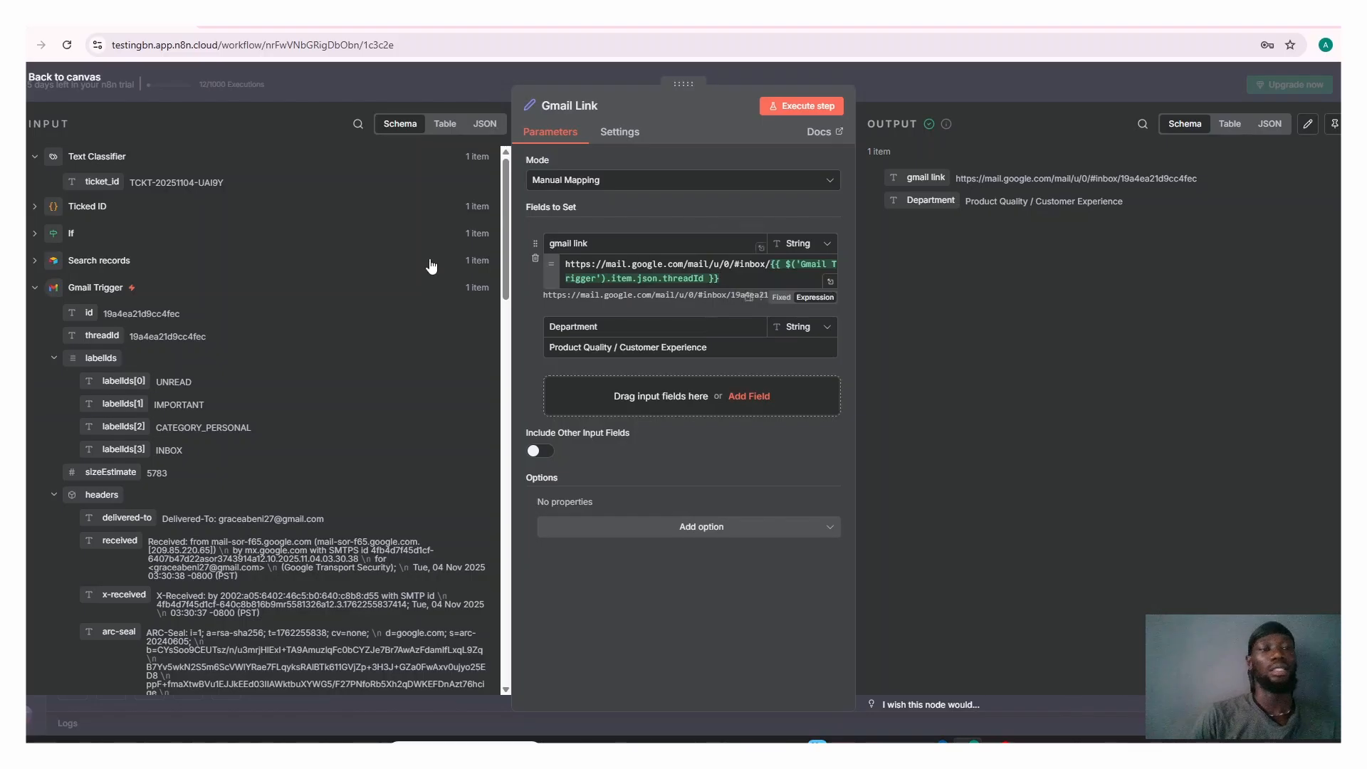
pyautogui.click(69, 82)
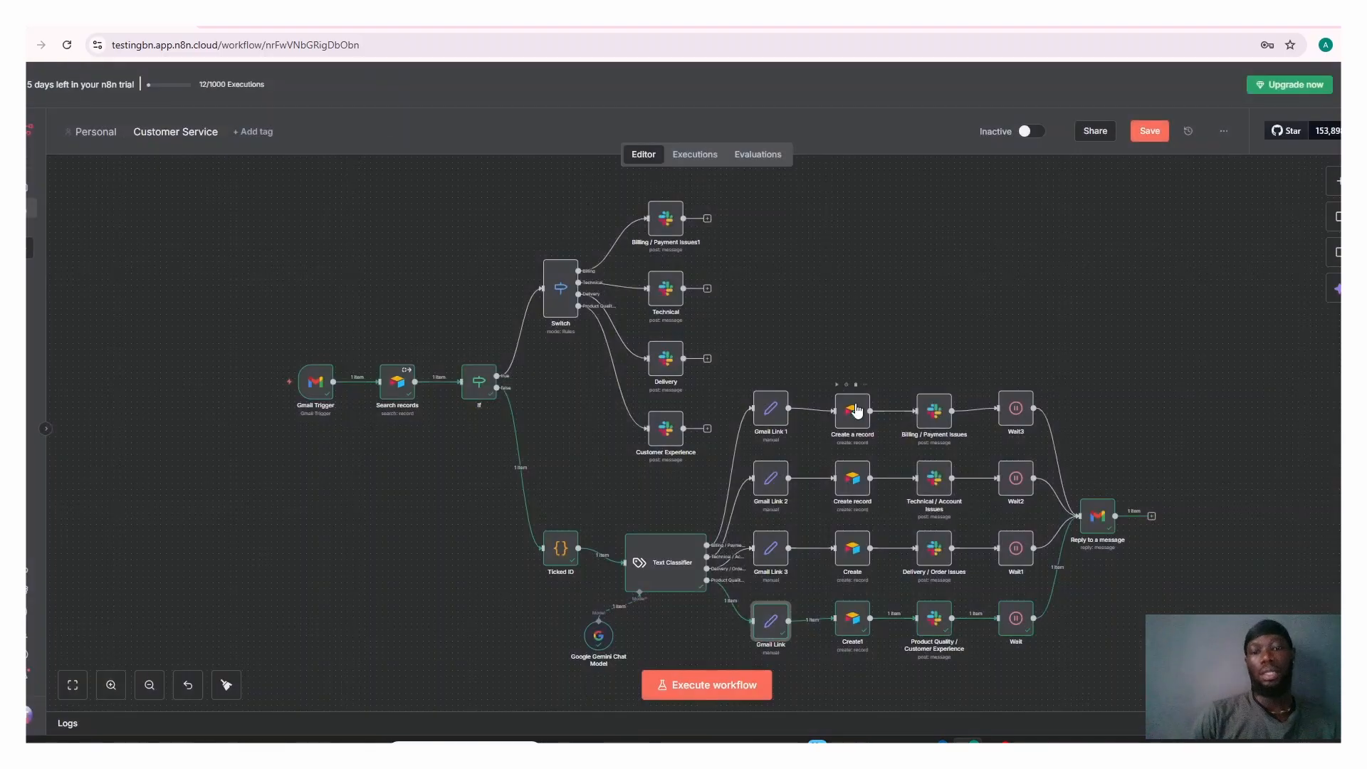
# Step: Open the Create1 node and examine its Gmail Trigger input data down to the email's subject and text fields
pyautogui.click(844, 631)
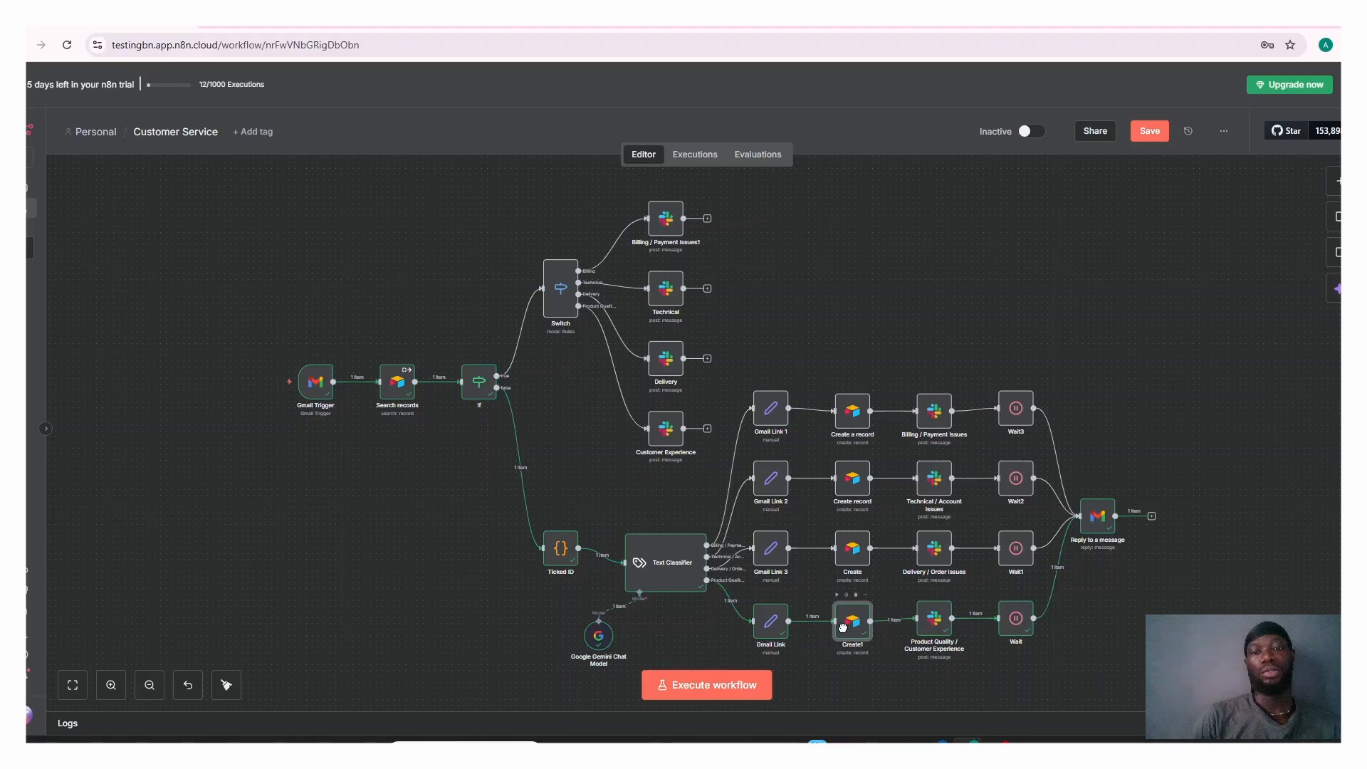
pyautogui.doubleClick(843, 627)
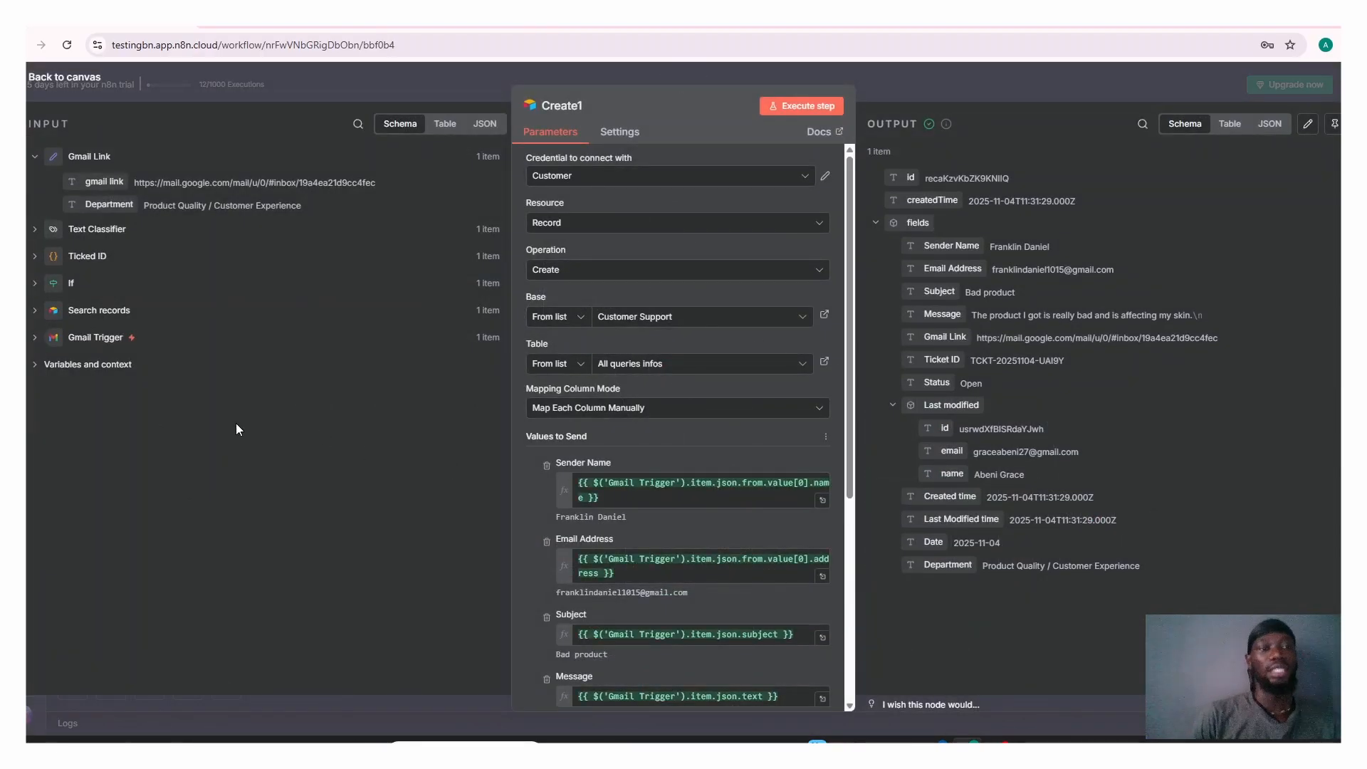
pyautogui.click(32, 336)
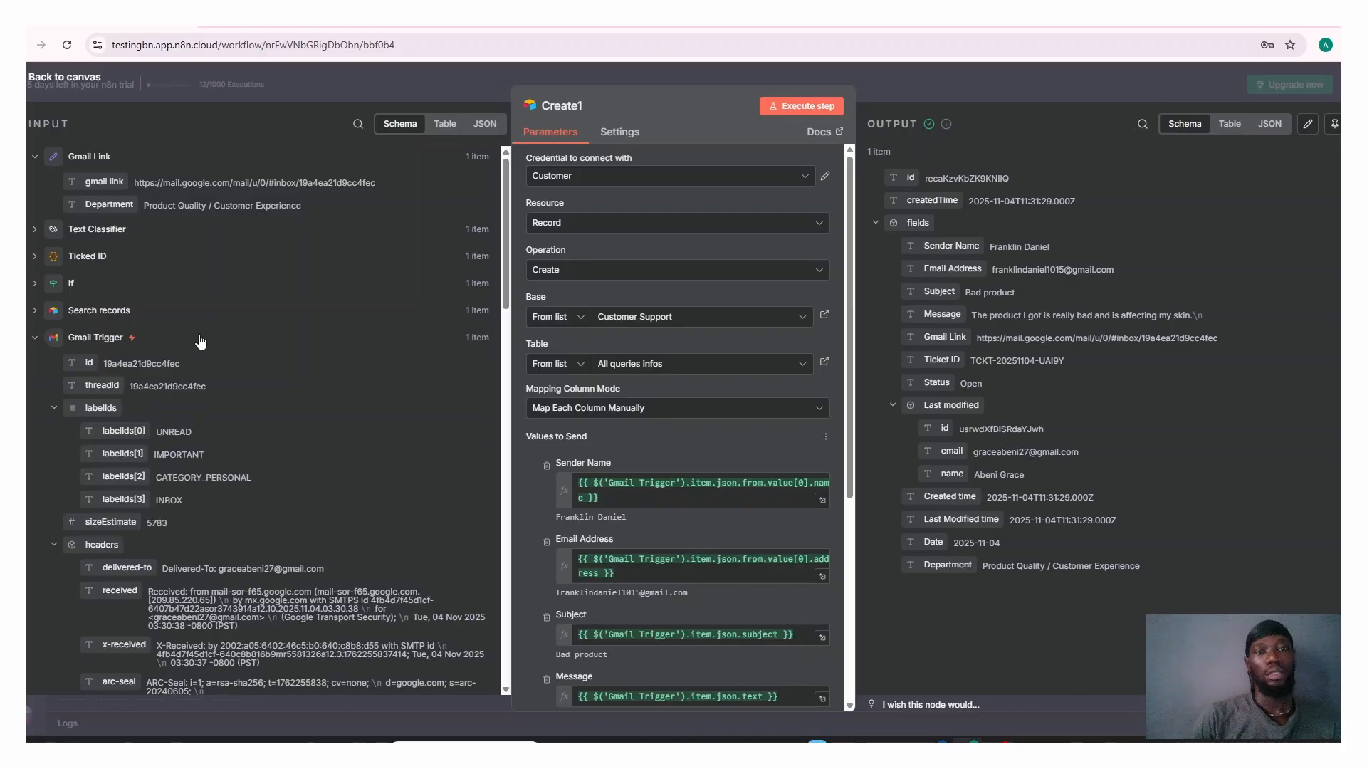
pyautogui.scroll(-2, 507, 303)
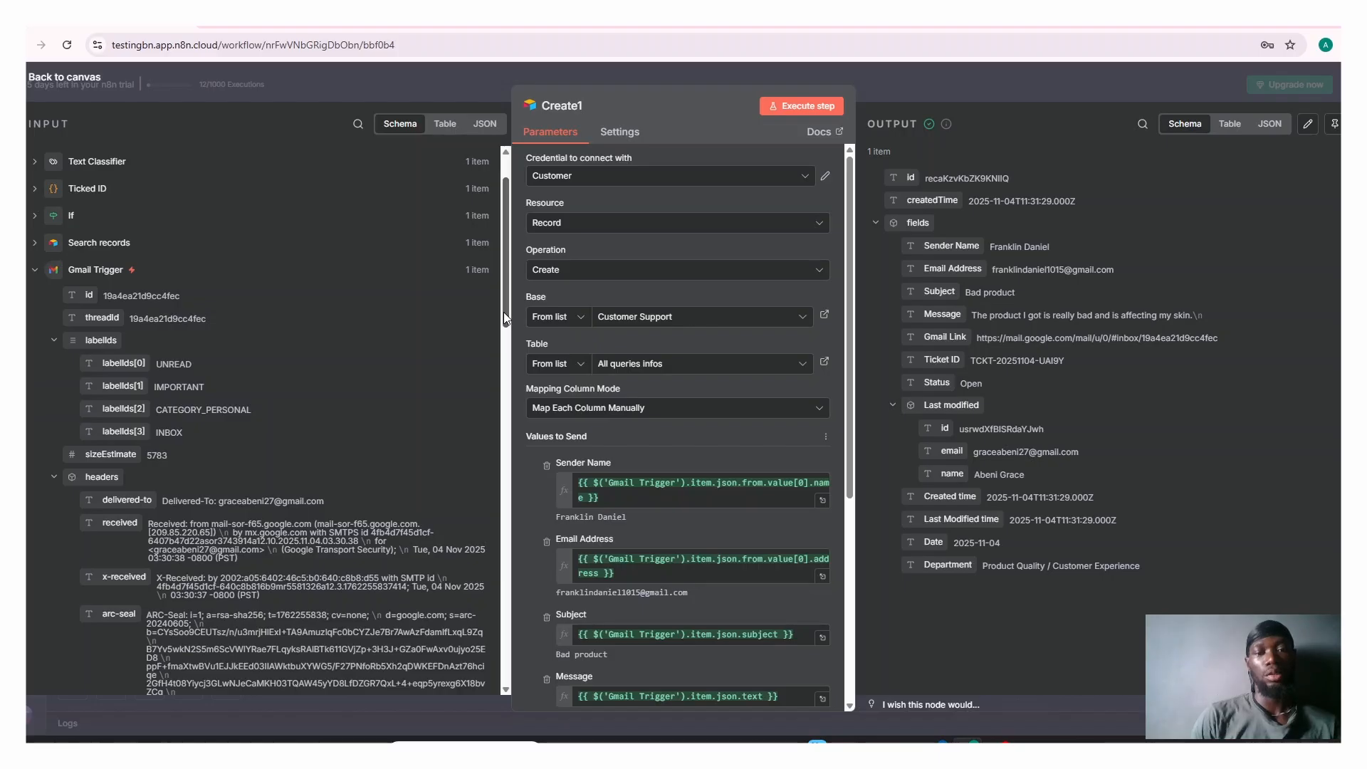
pyautogui.moveTo(503, 312); pyautogui.dragTo(504, 612)
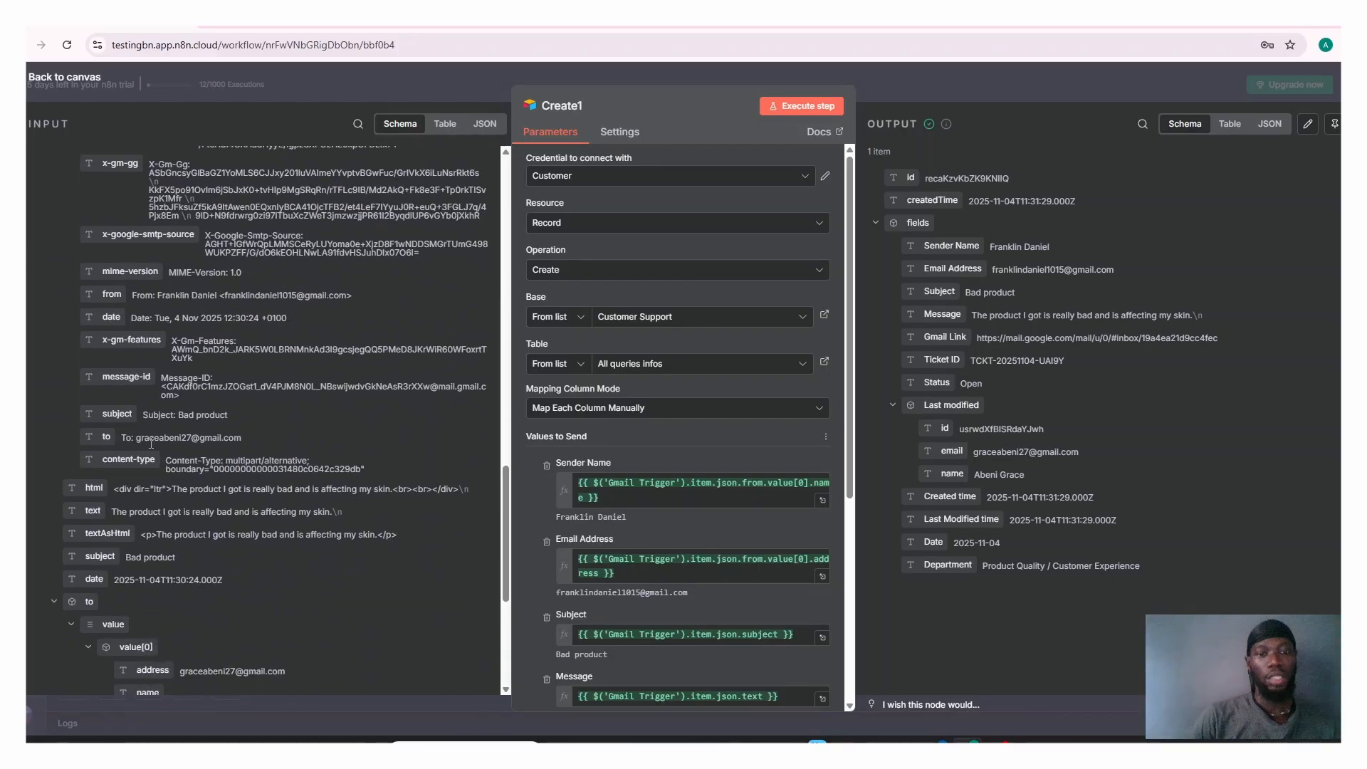
pyautogui.moveTo(104, 413); pyautogui.dragTo(180, 411)
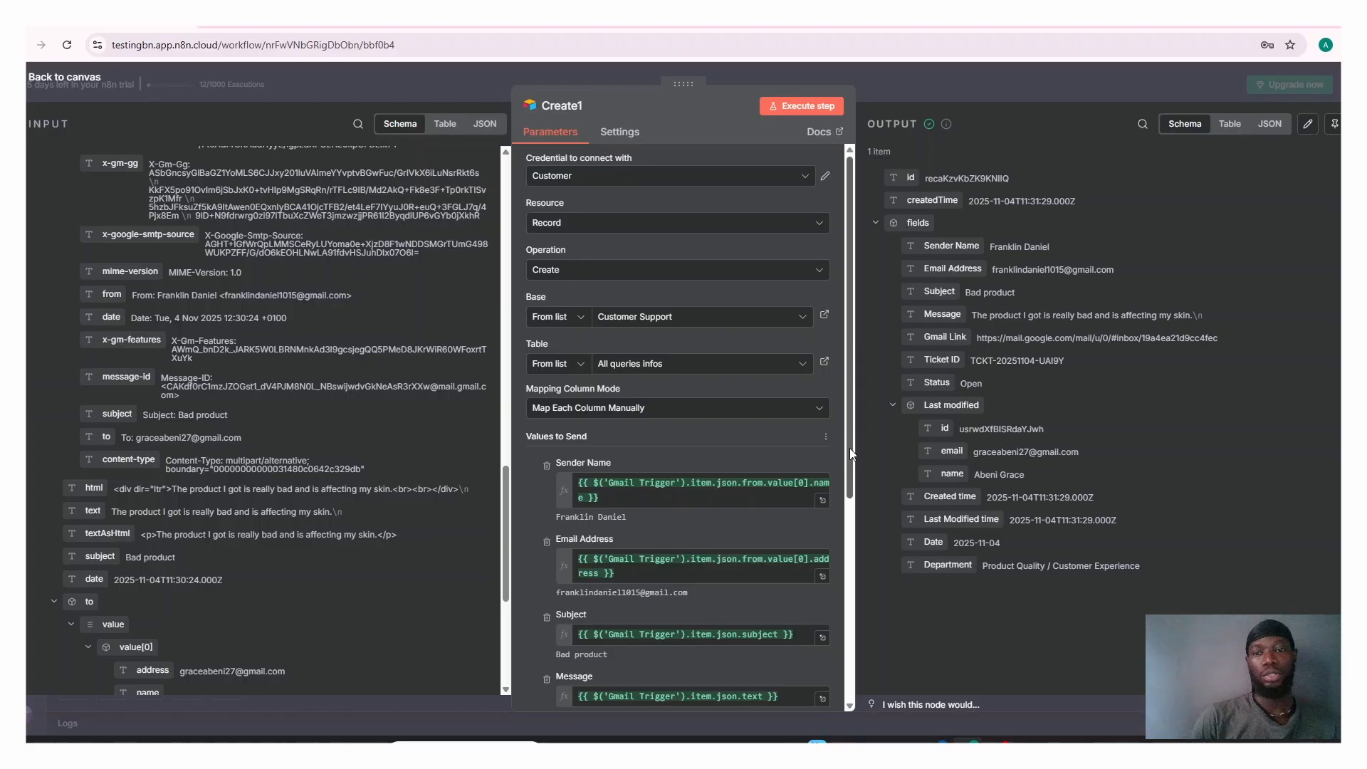
# Step: Review the Create1 node's column mappings from Sender Name through Ticket ID against its input data, and return to the canvas
pyautogui.moveTo(848, 447); pyautogui.dragTo(842, 635)
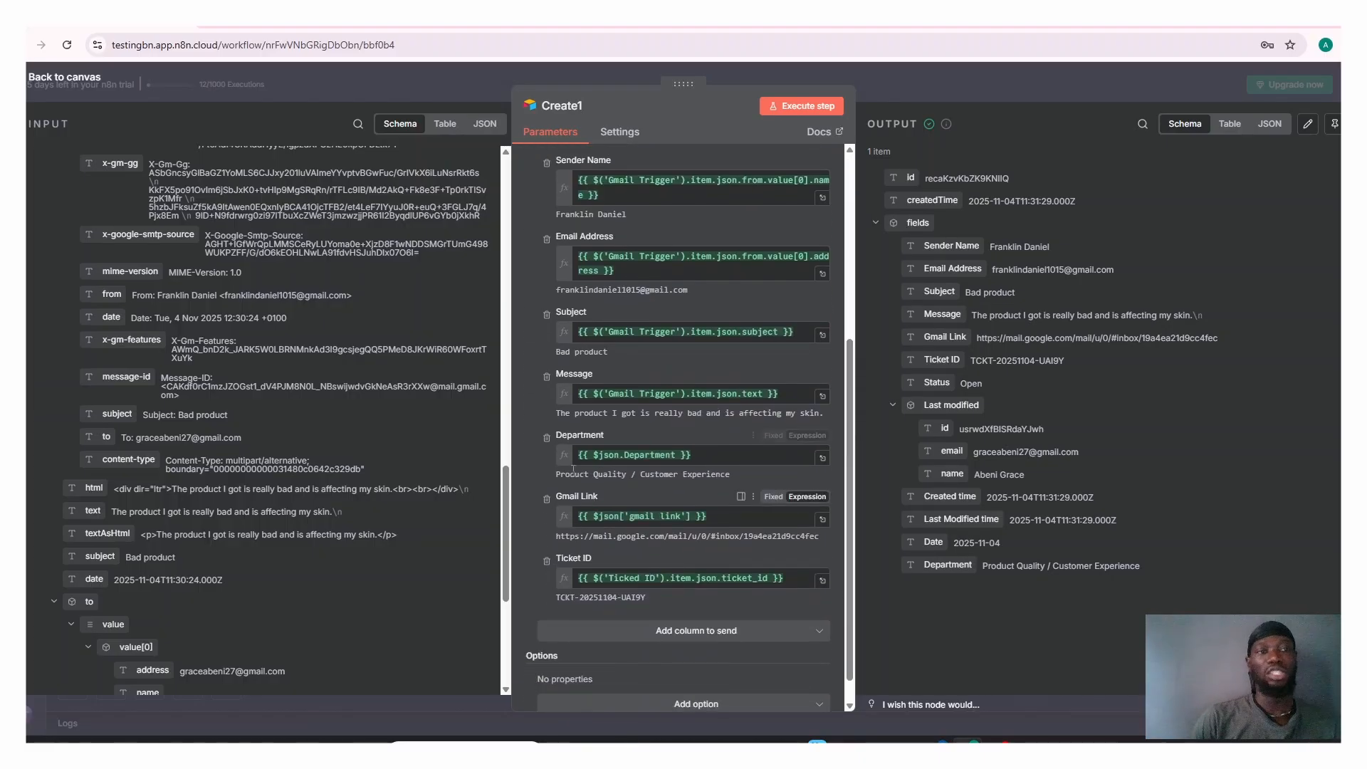
pyautogui.moveTo(847, 468); pyautogui.dragTo(851, 254)
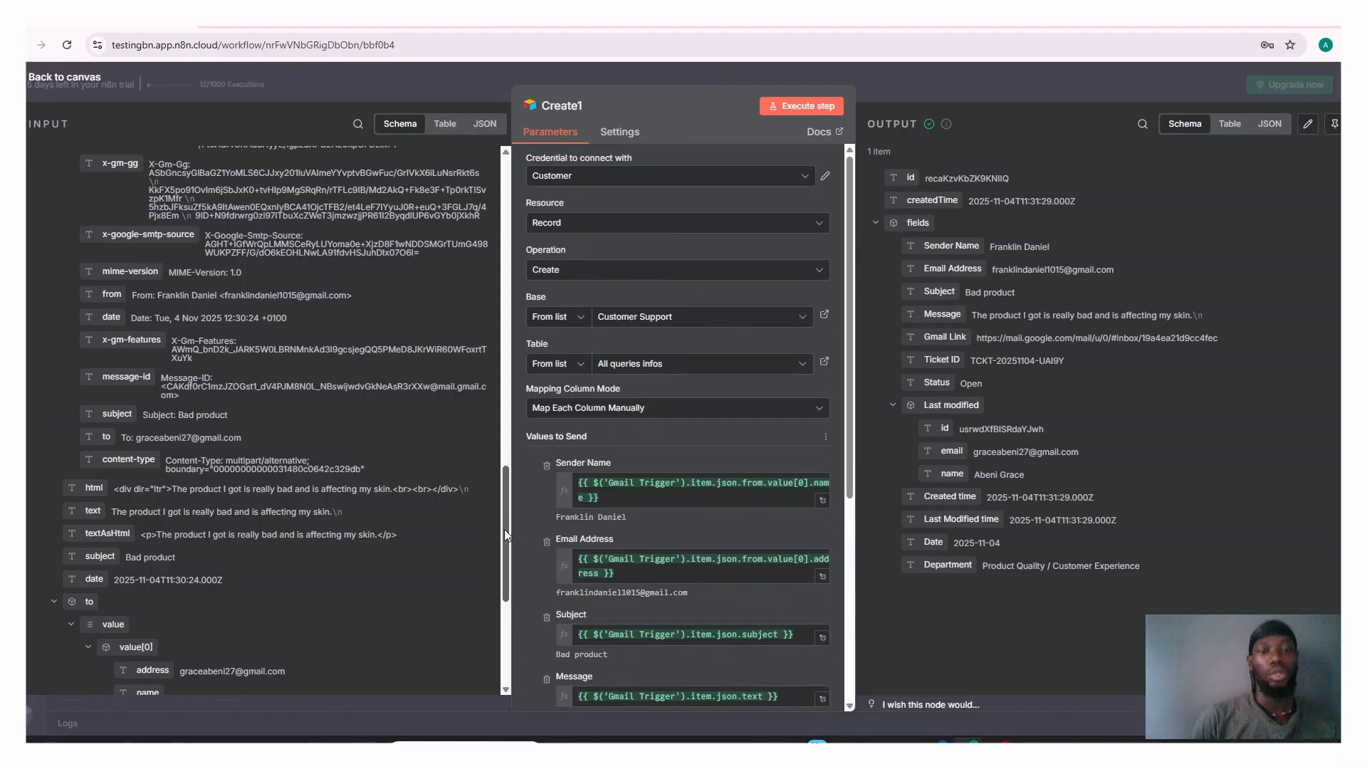
pyautogui.moveTo(504, 529); pyautogui.dragTo(546, 178)
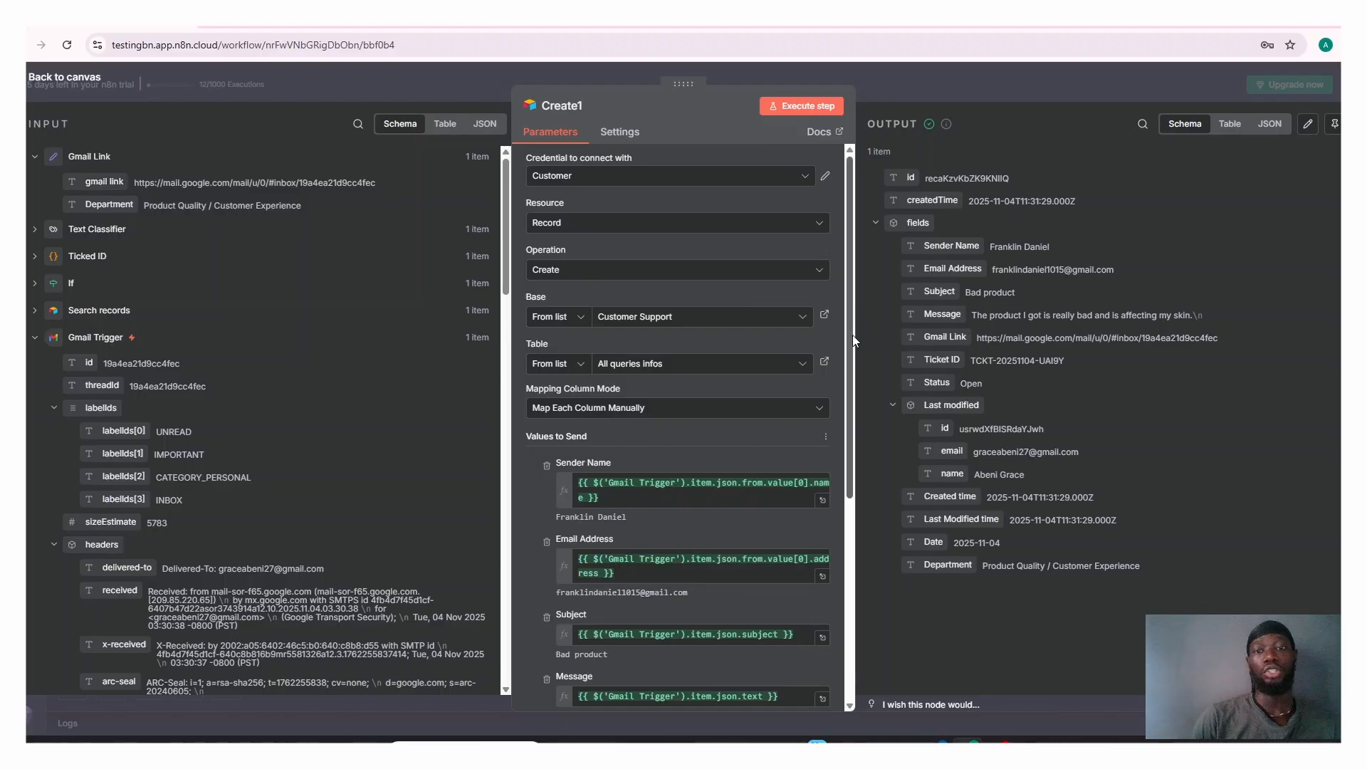
pyautogui.moveTo(852, 336); pyautogui.dragTo(859, 544)
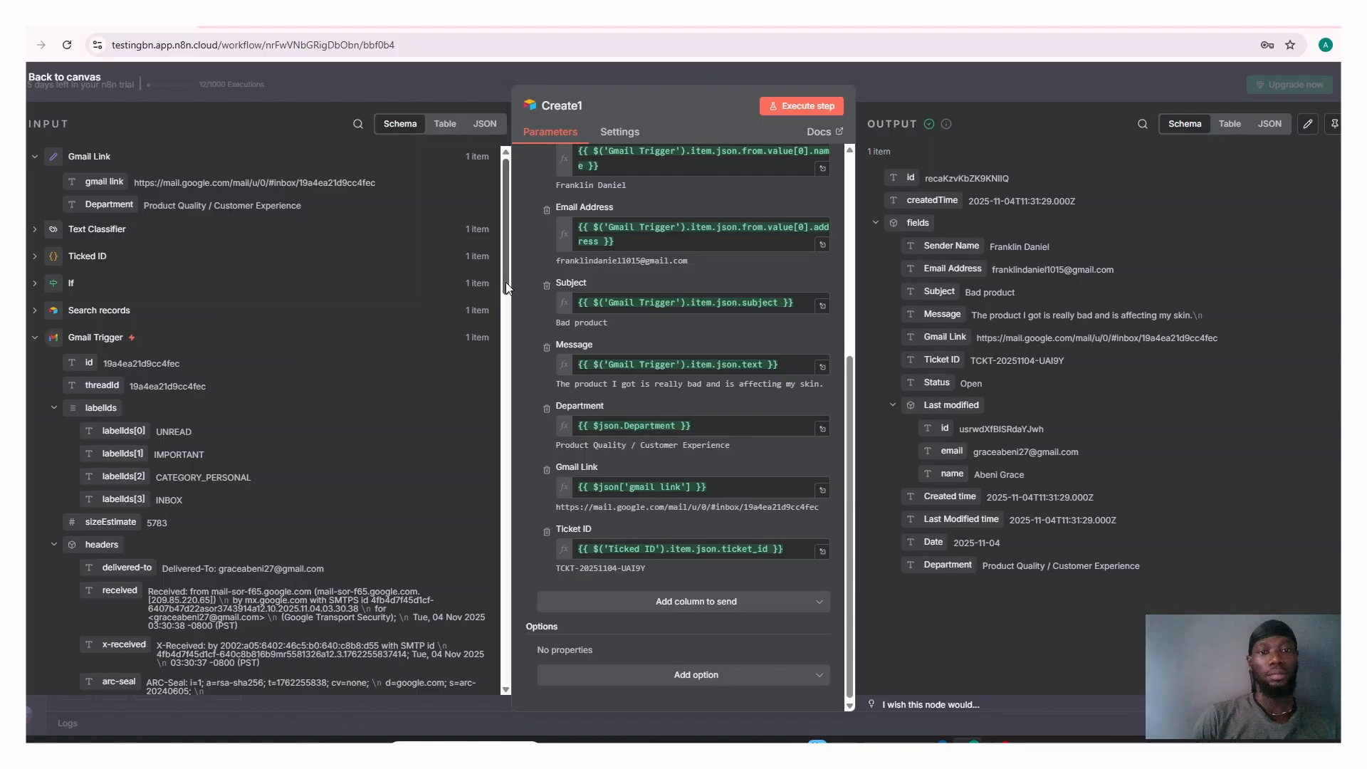
pyautogui.moveTo(505, 282); pyautogui.dragTo(506, 219)
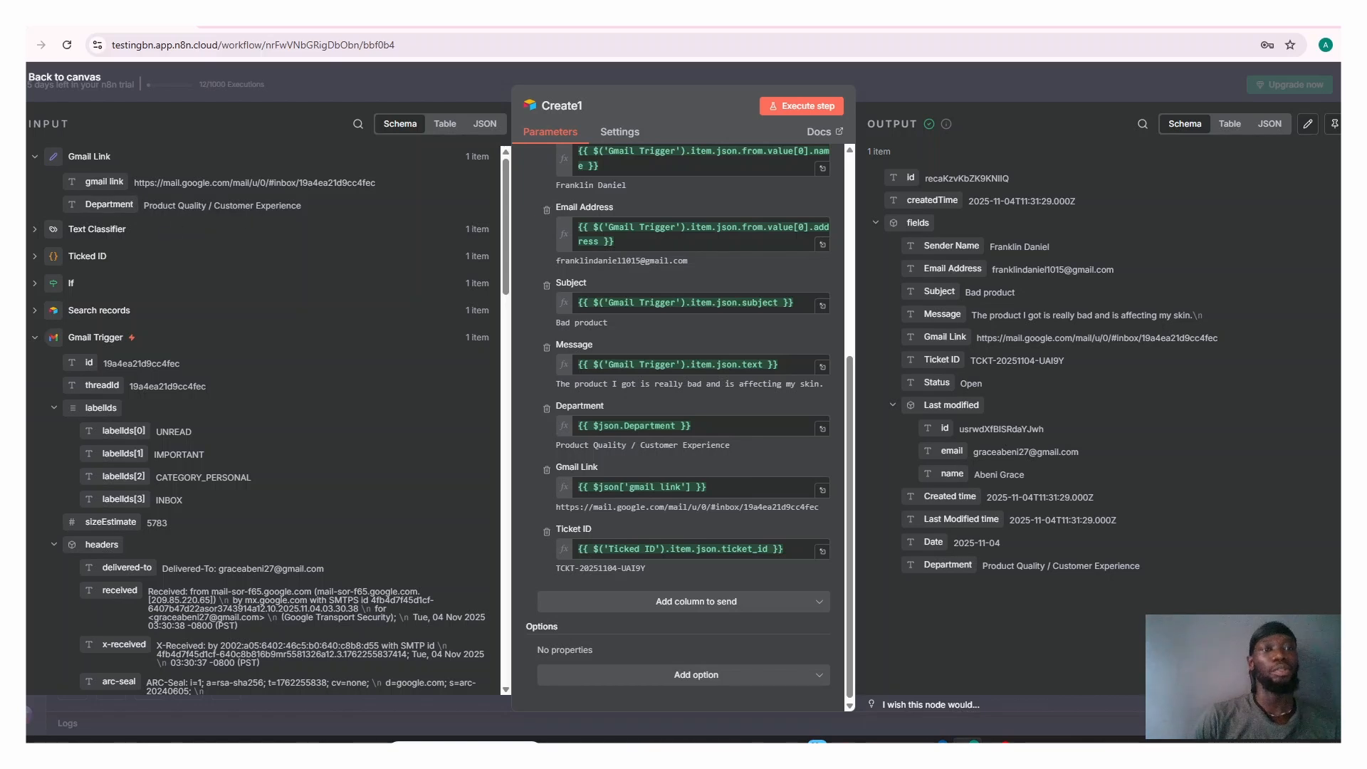
pyautogui.click(57, 85)
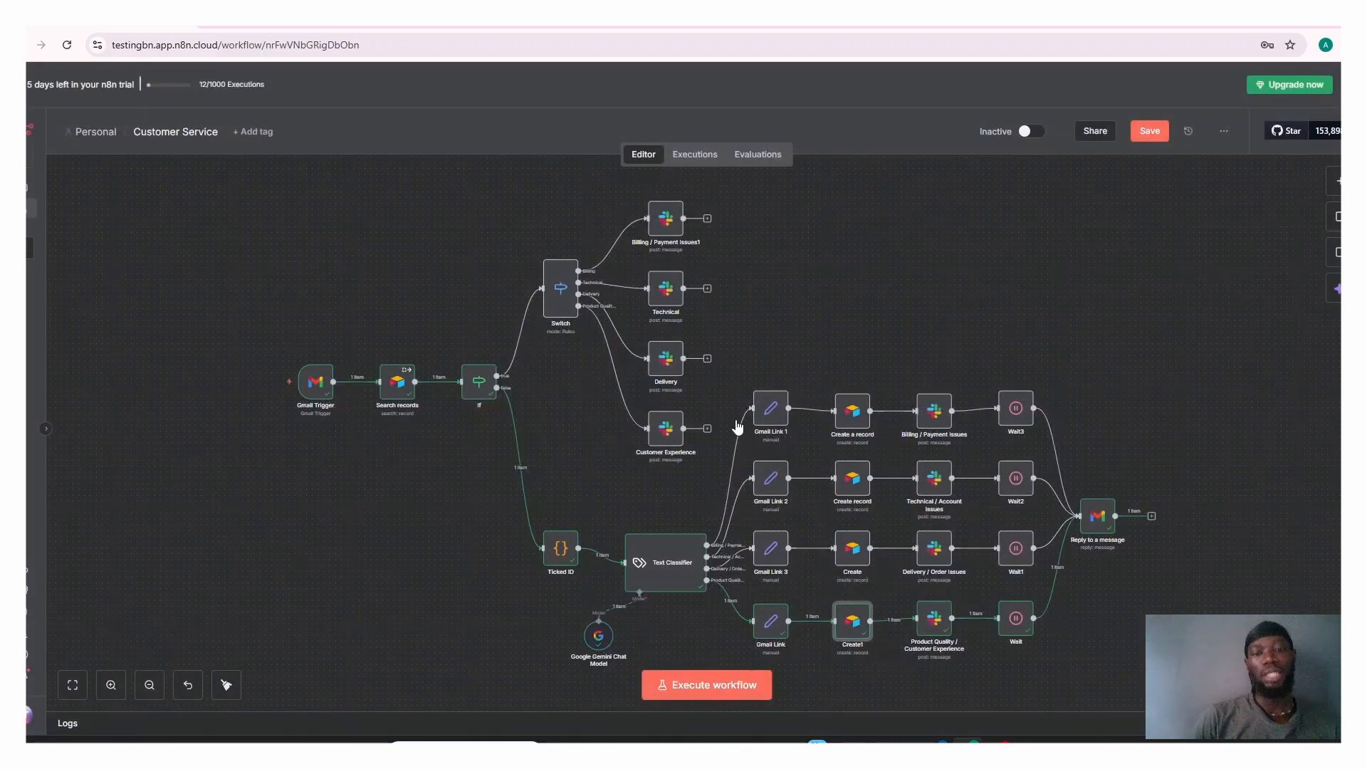
# Step: Compare the Department values set in the Gmail Link and Gmail Link 2 nodes, and return to the canvas
pyautogui.click(769, 627)
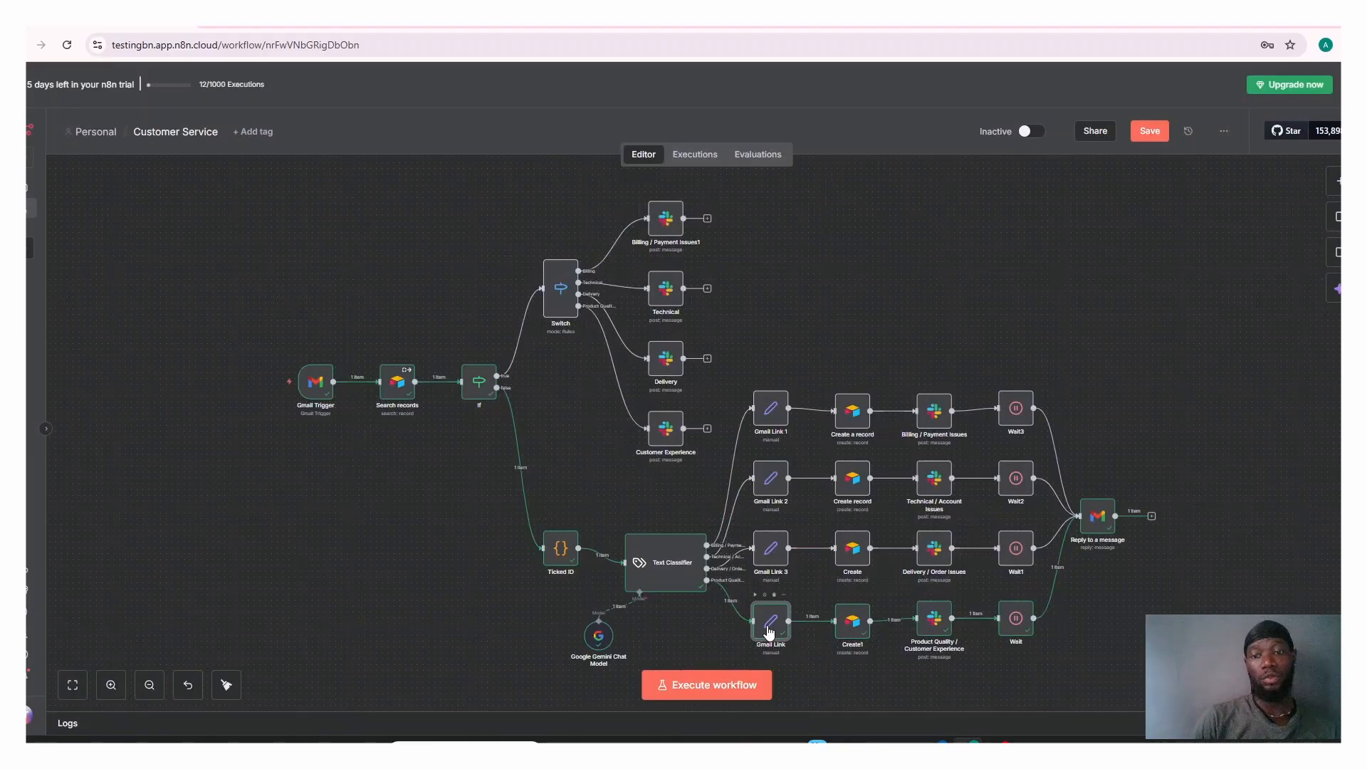
pyautogui.doubleClick(769, 628)
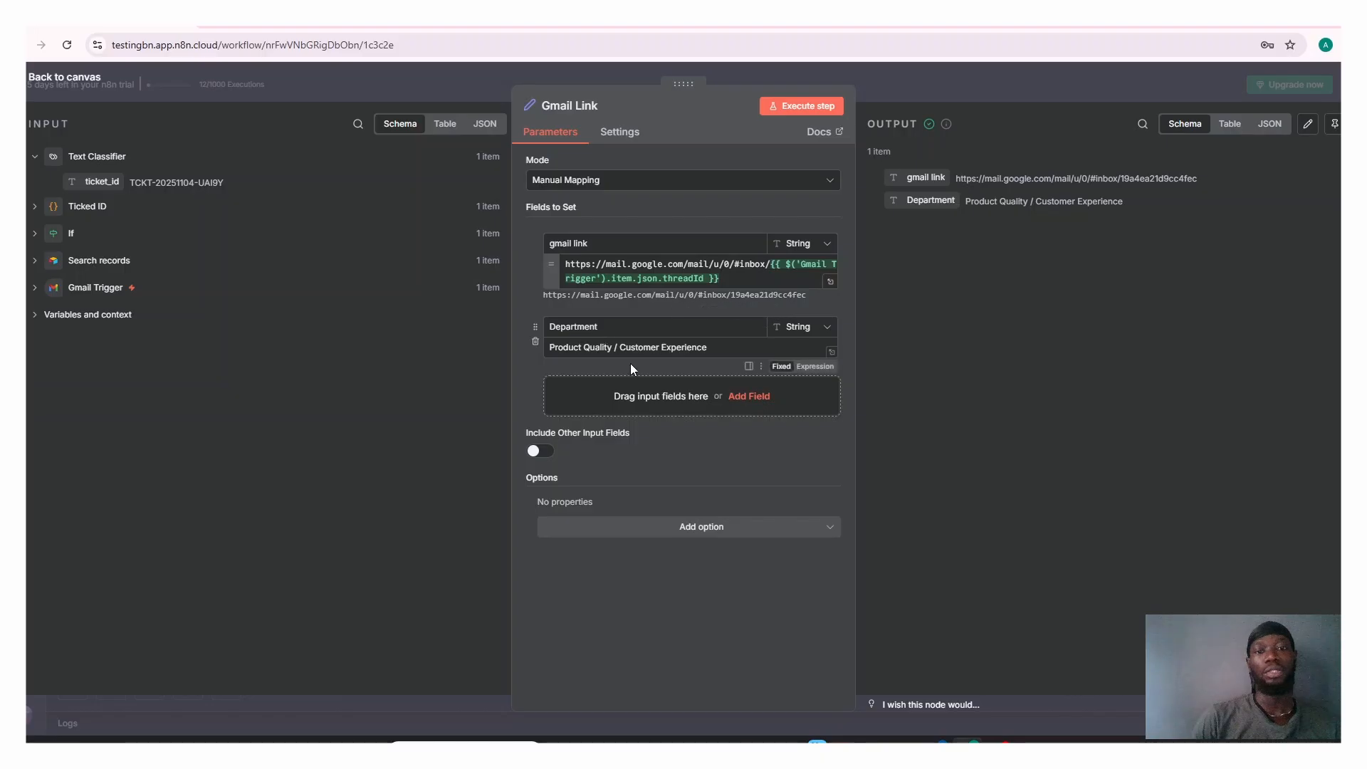
pyautogui.click(57, 78)
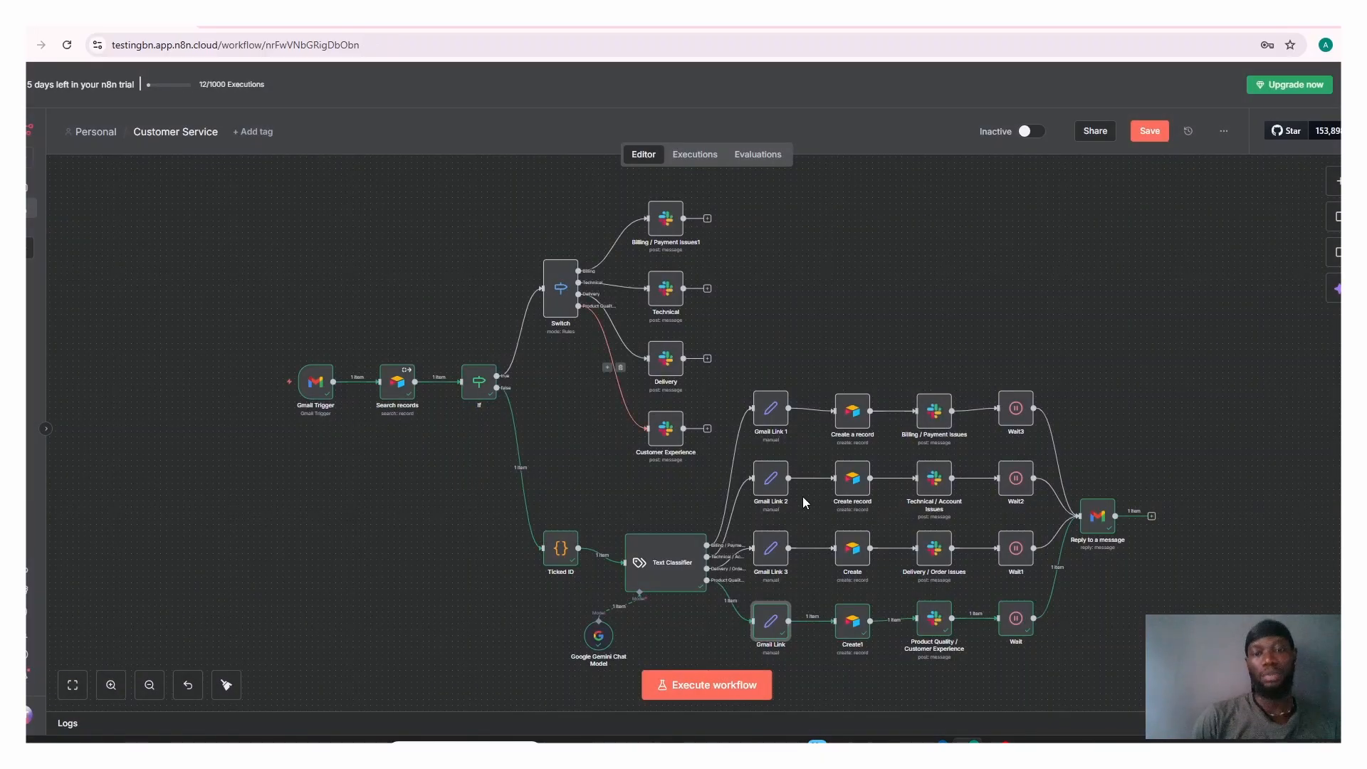
pyautogui.moveTo(770, 491); pyautogui.dragTo(769, 489)
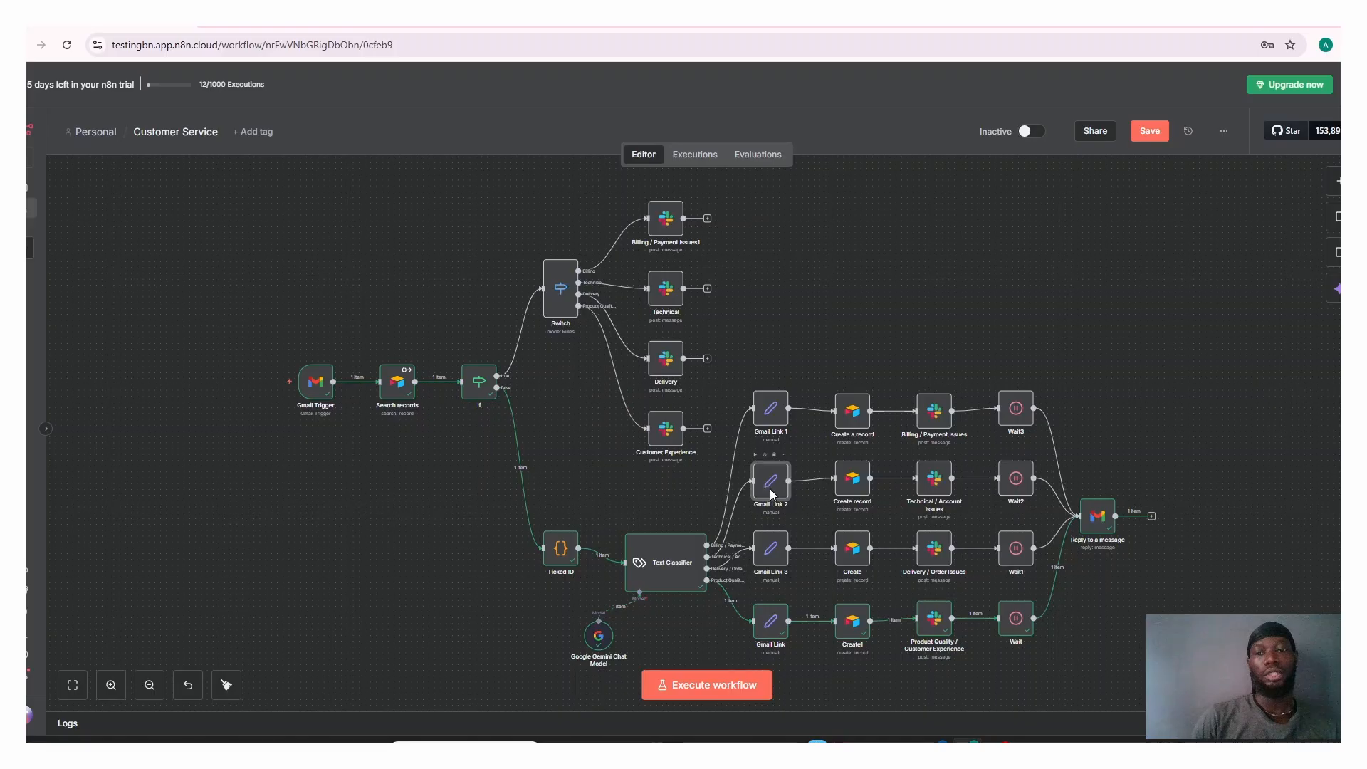
pyautogui.doubleClick(769, 488)
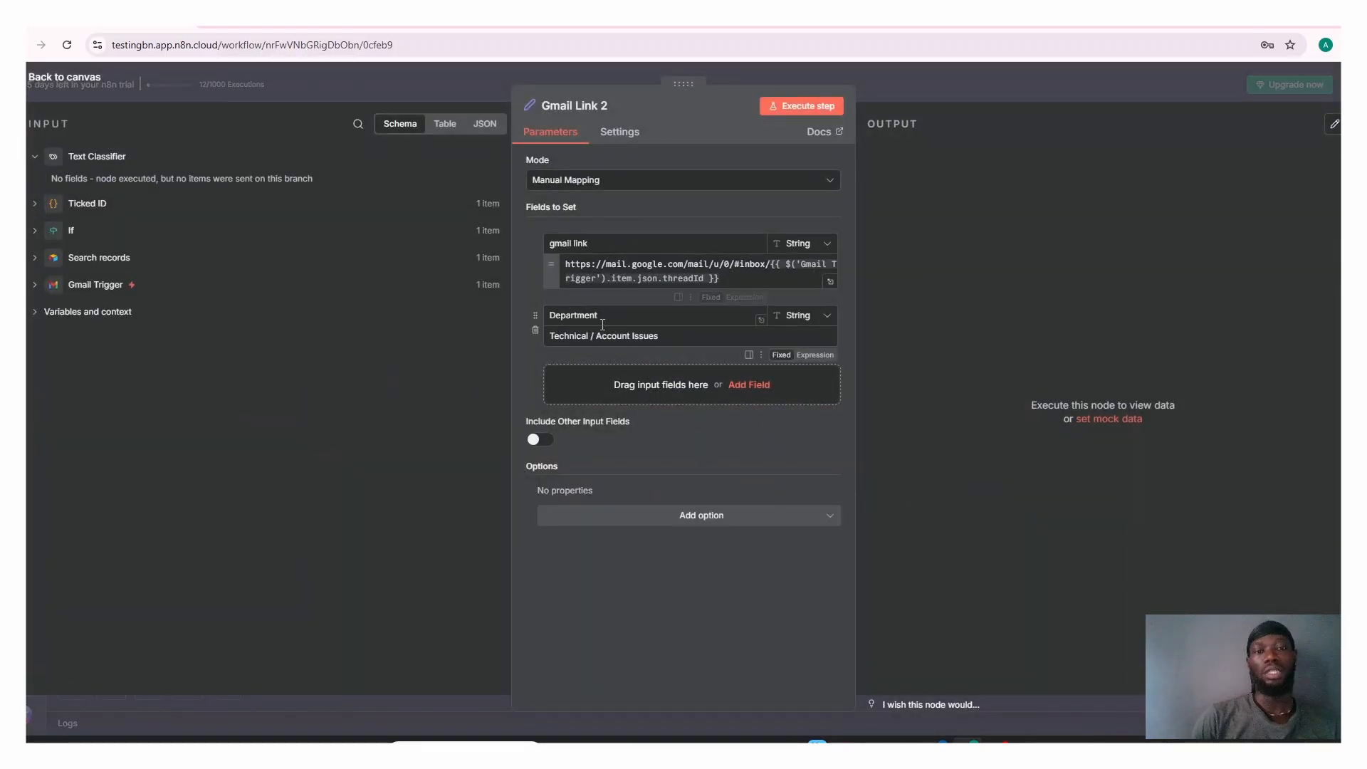
pyautogui.click(61, 79)
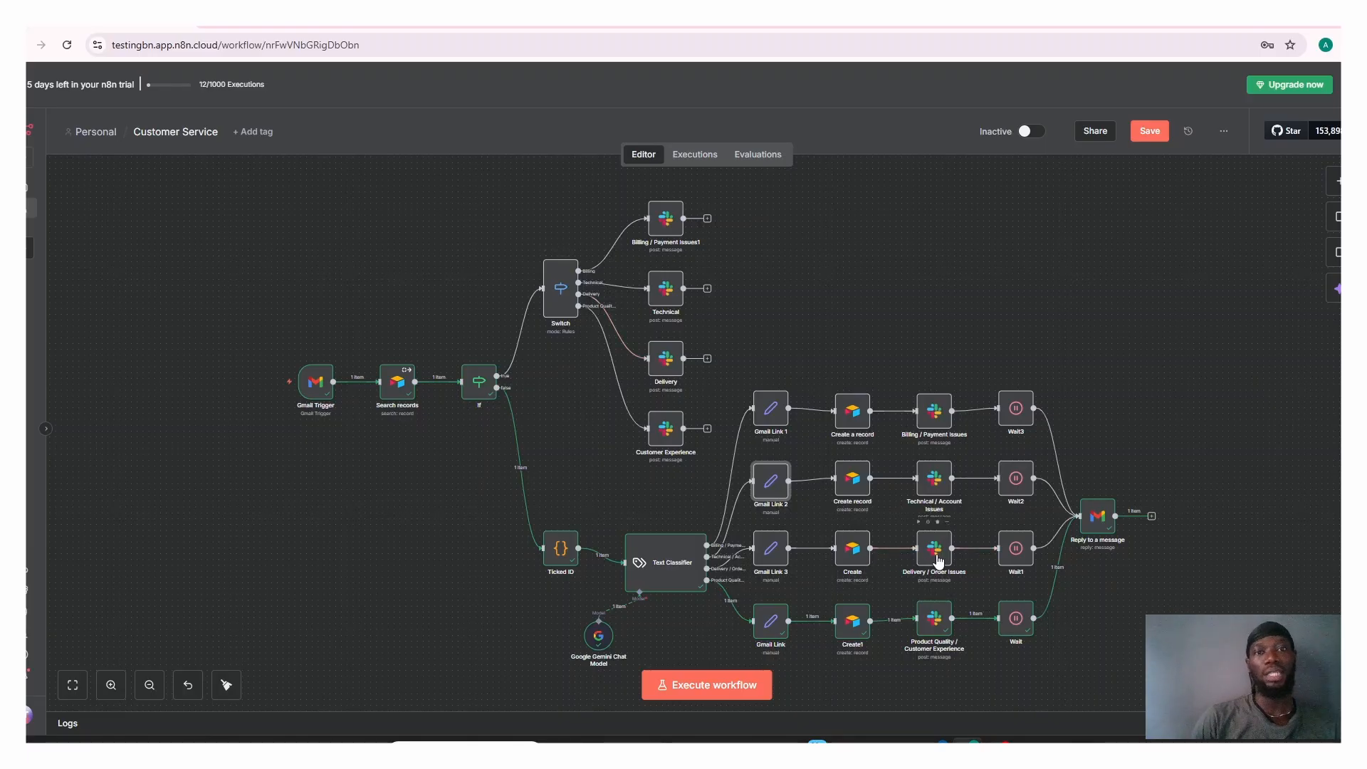
# Step: Check the complaint alert in Slack's product-quality-customer-experience channel against the n8n node's message text, and return to the workflow canvas
pyautogui.click(618, 26)
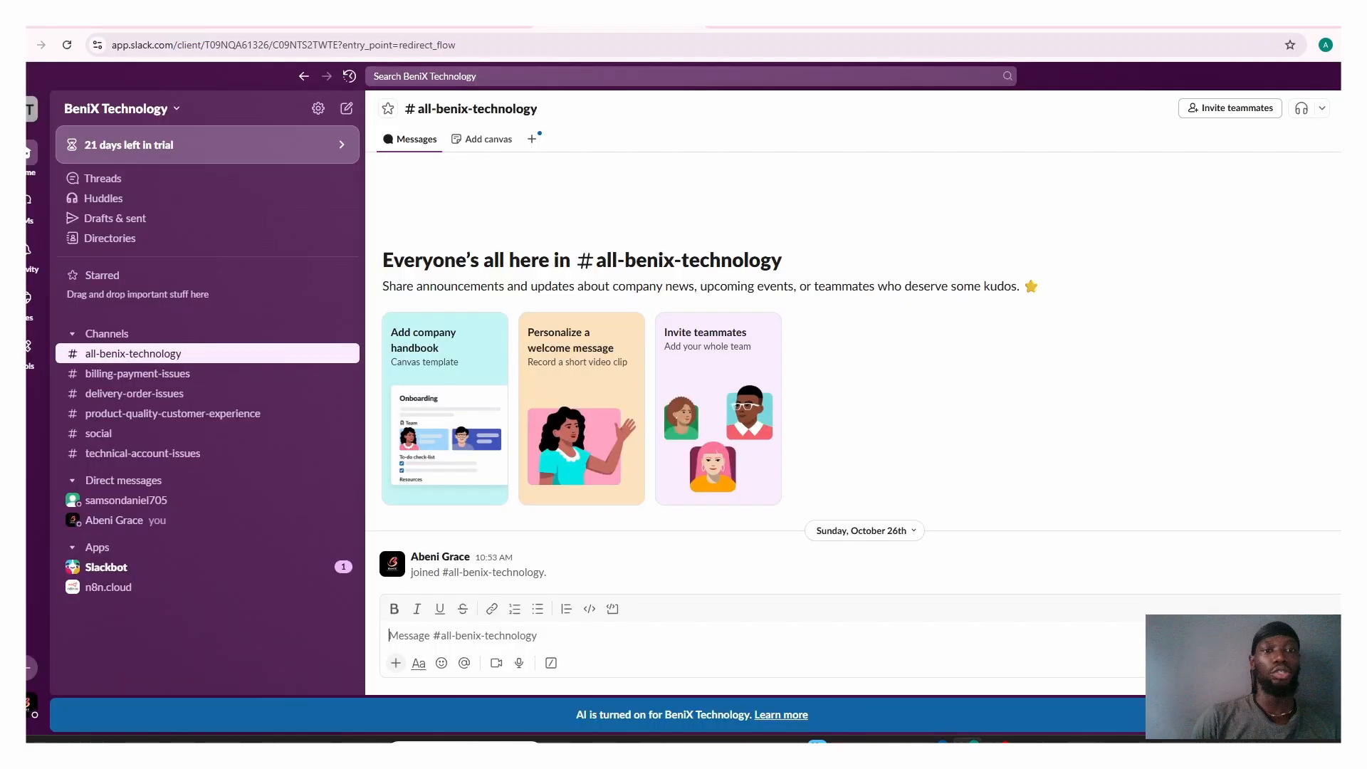
pyautogui.click(168, 414)
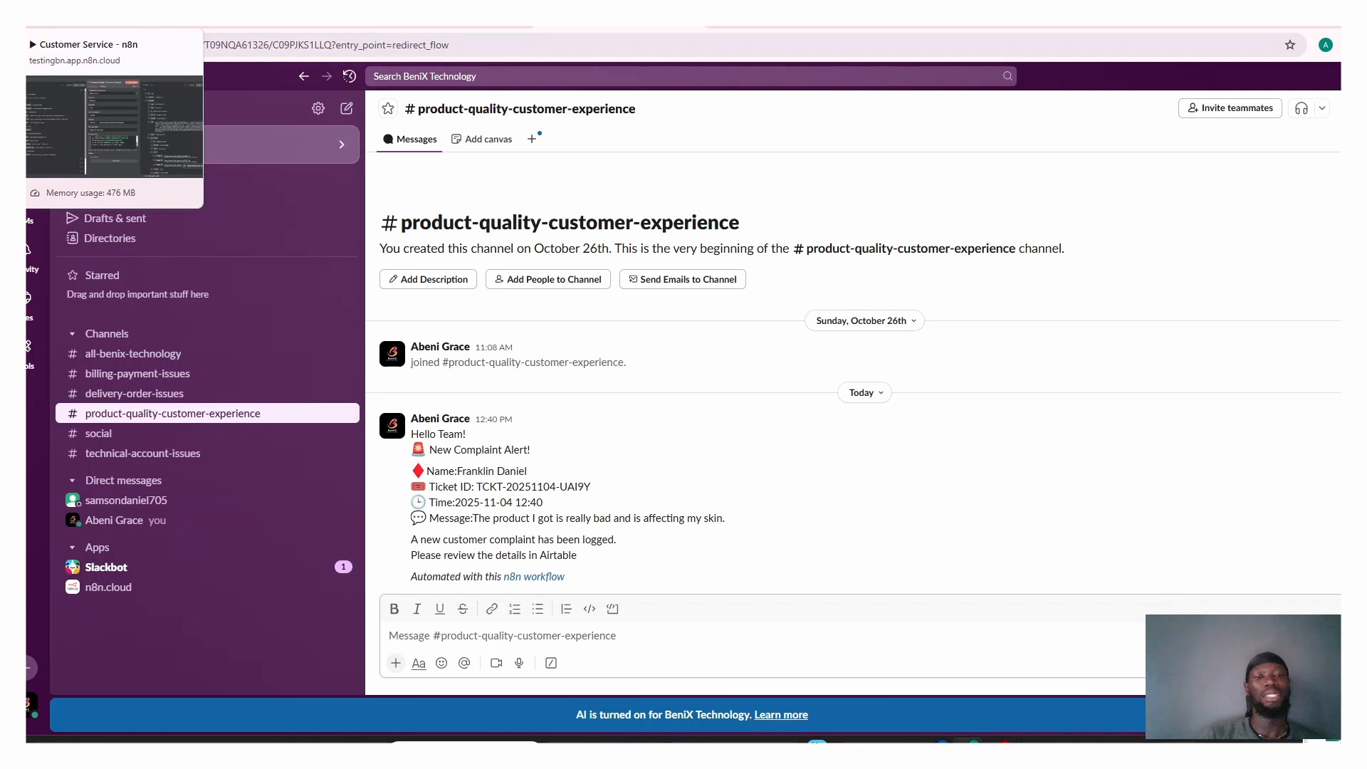
pyautogui.click(114, 27)
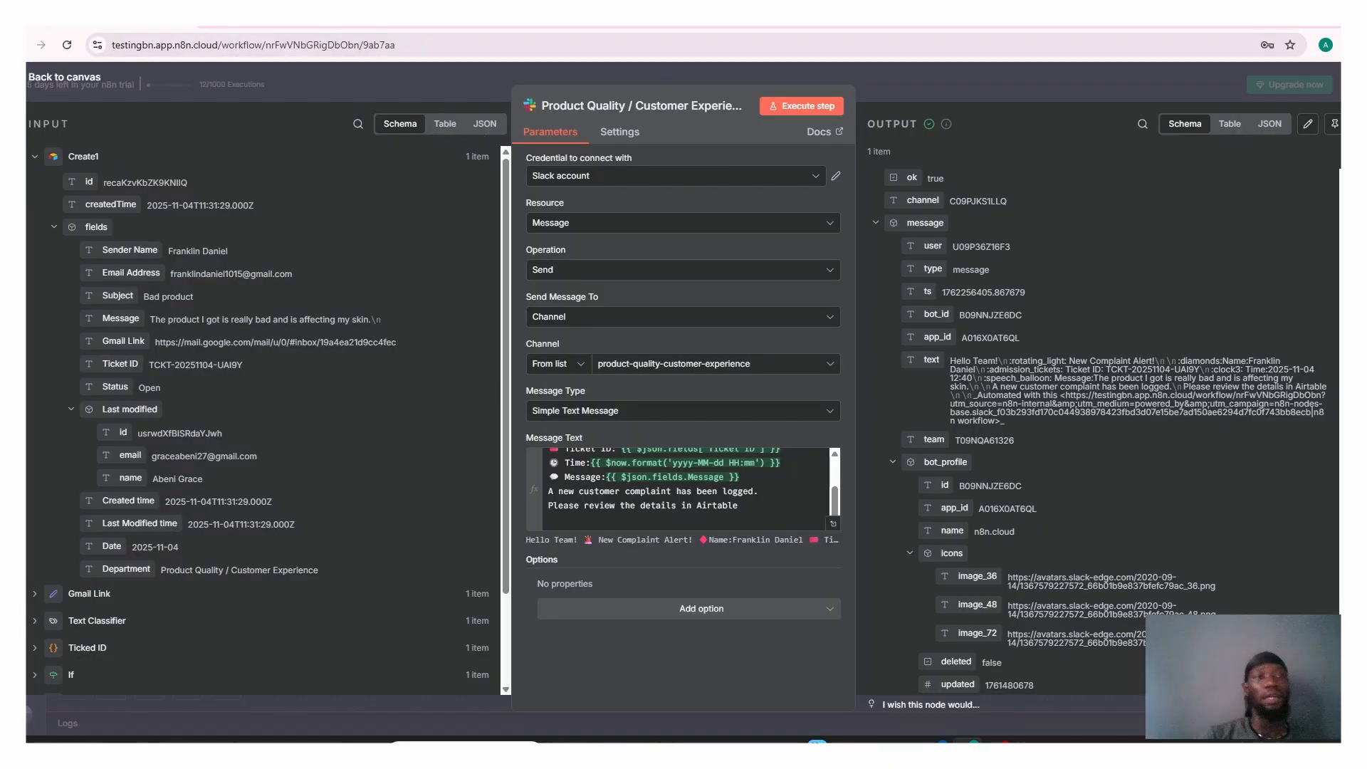
pyautogui.click(61, 79)
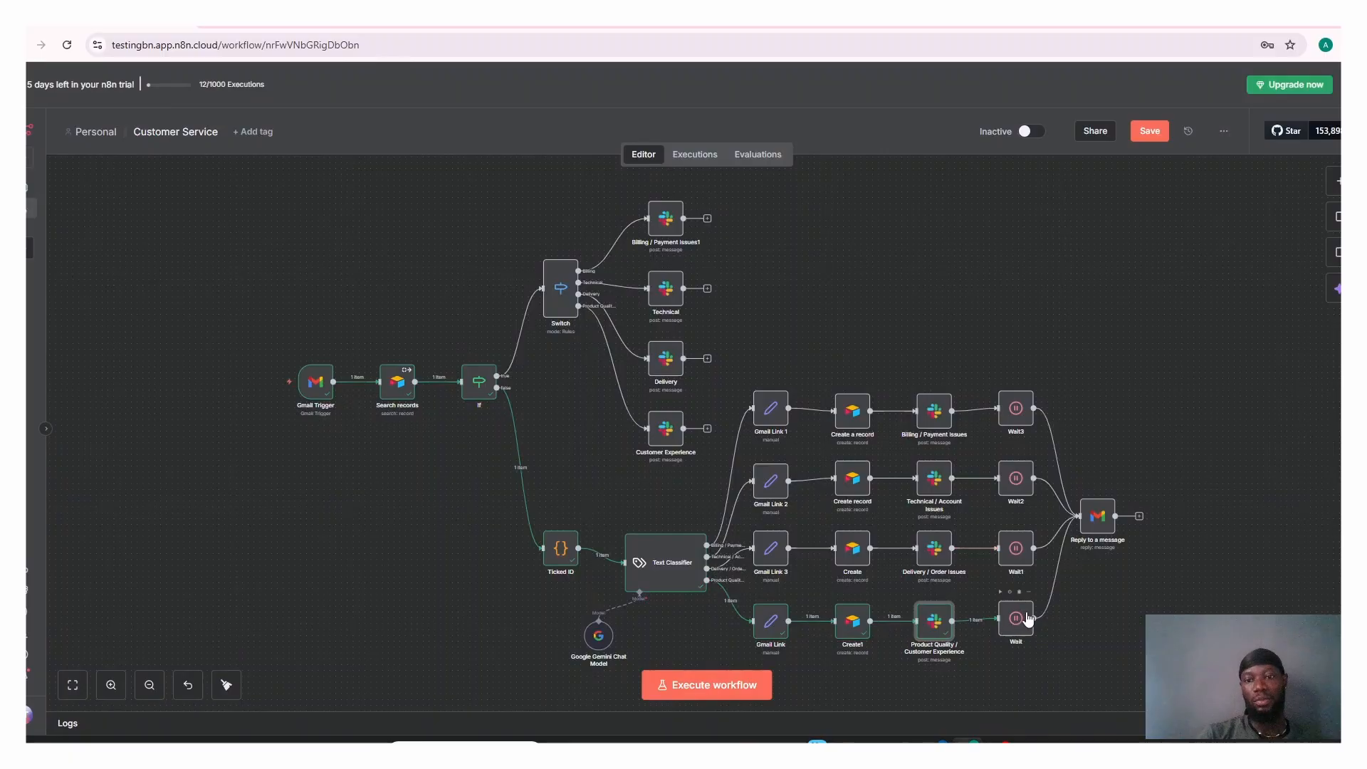
# Step: Review the Reply to a message node's Message ID, HTML email type and message body, and return to the canvas
pyautogui.click(1097, 535)
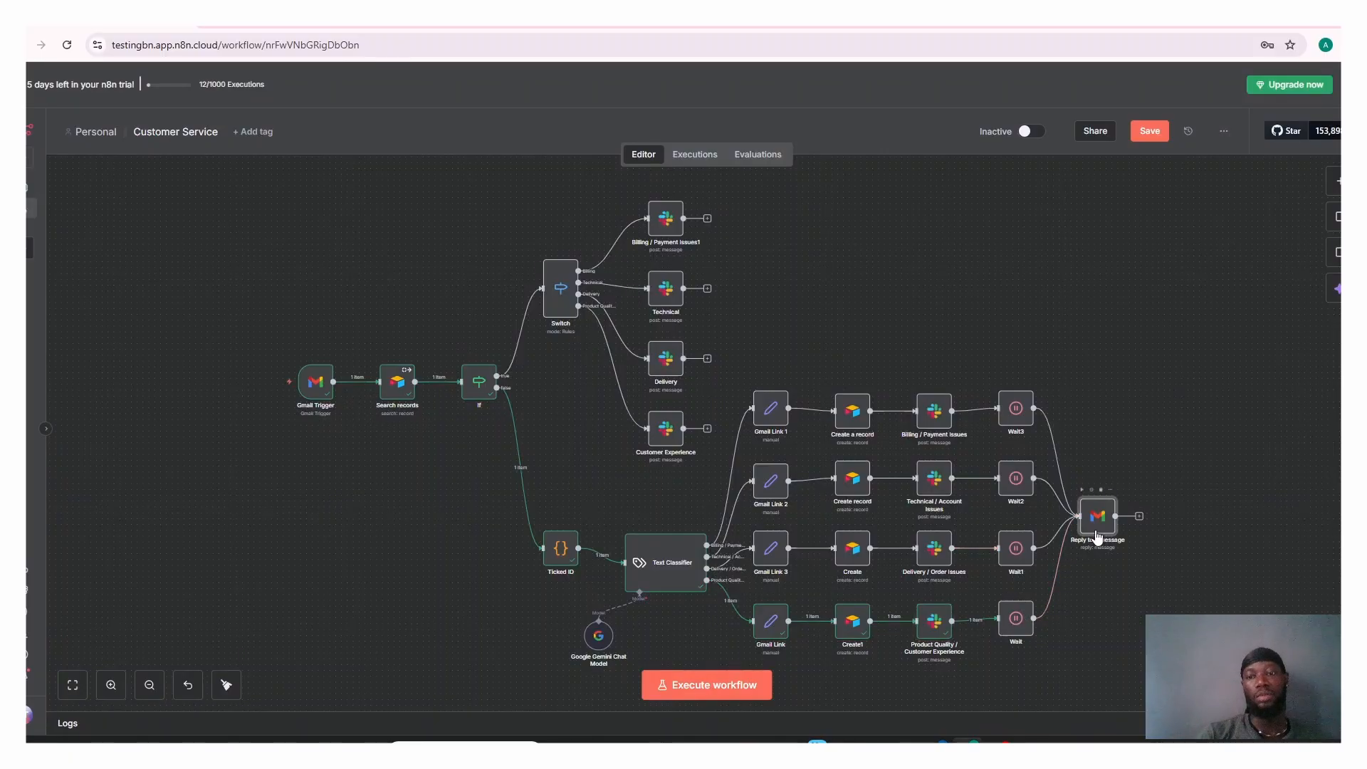
pyautogui.doubleClick(1096, 535)
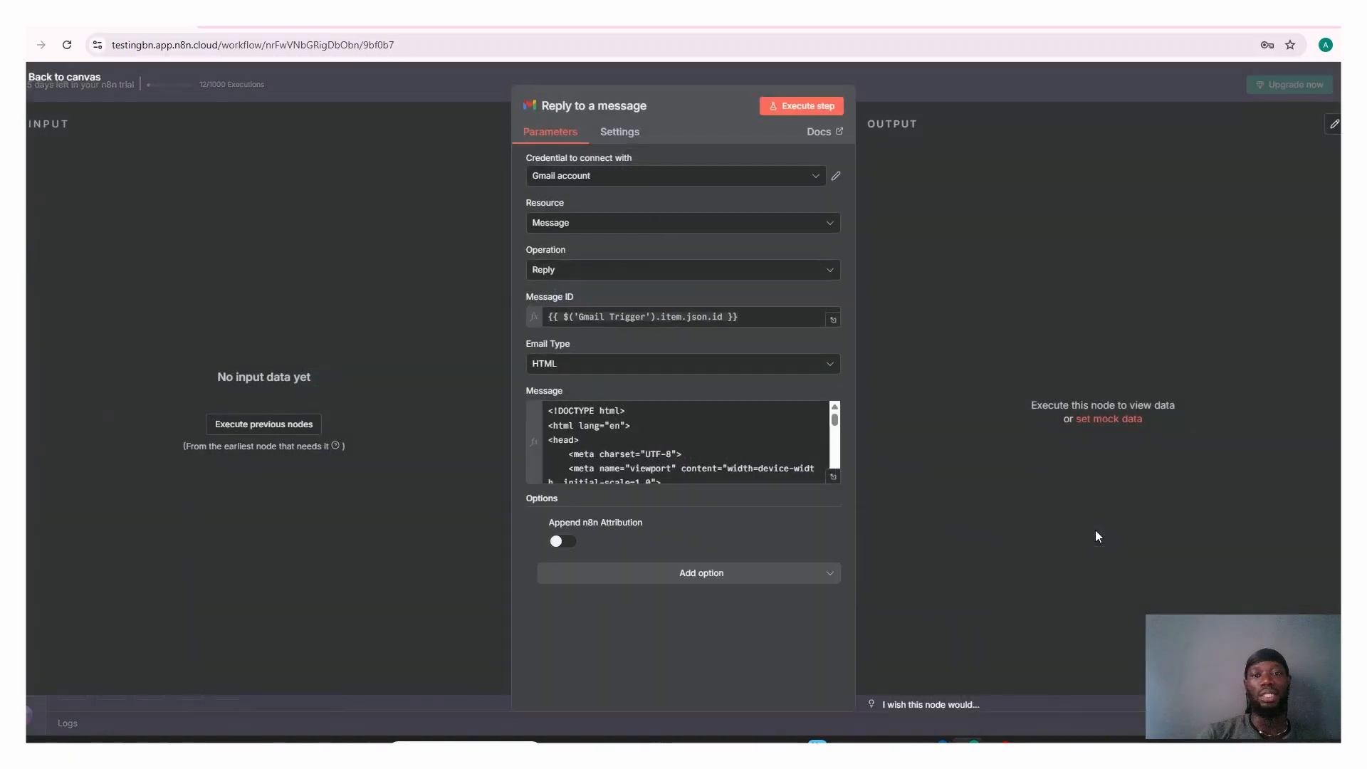
pyautogui.click(69, 79)
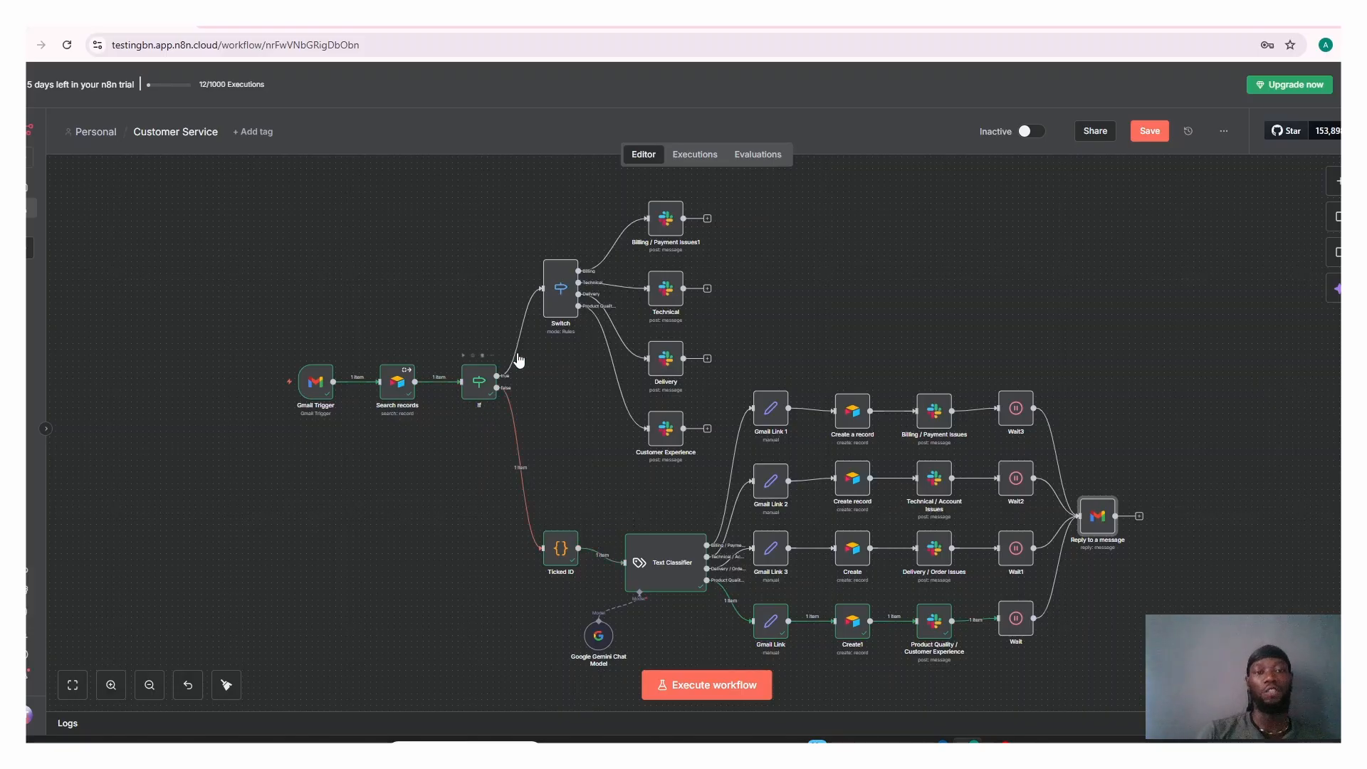
# Step: Review the Switch node's Department routing rules and the Search records node's filter formula, returning to the canvas after each
pyautogui.click(567, 299)
pyautogui.doubleClick(567, 299)
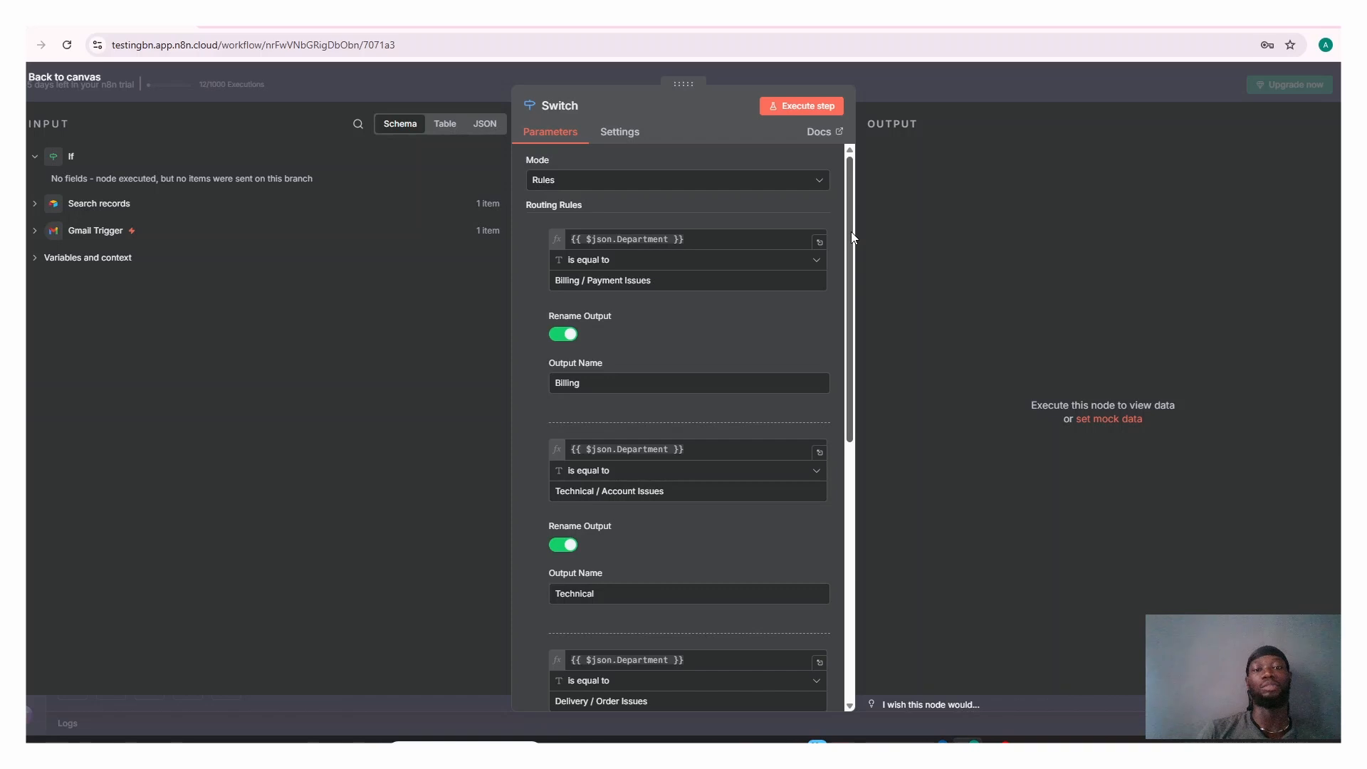
pyautogui.moveTo(851, 233); pyautogui.dragTo(850, 420)
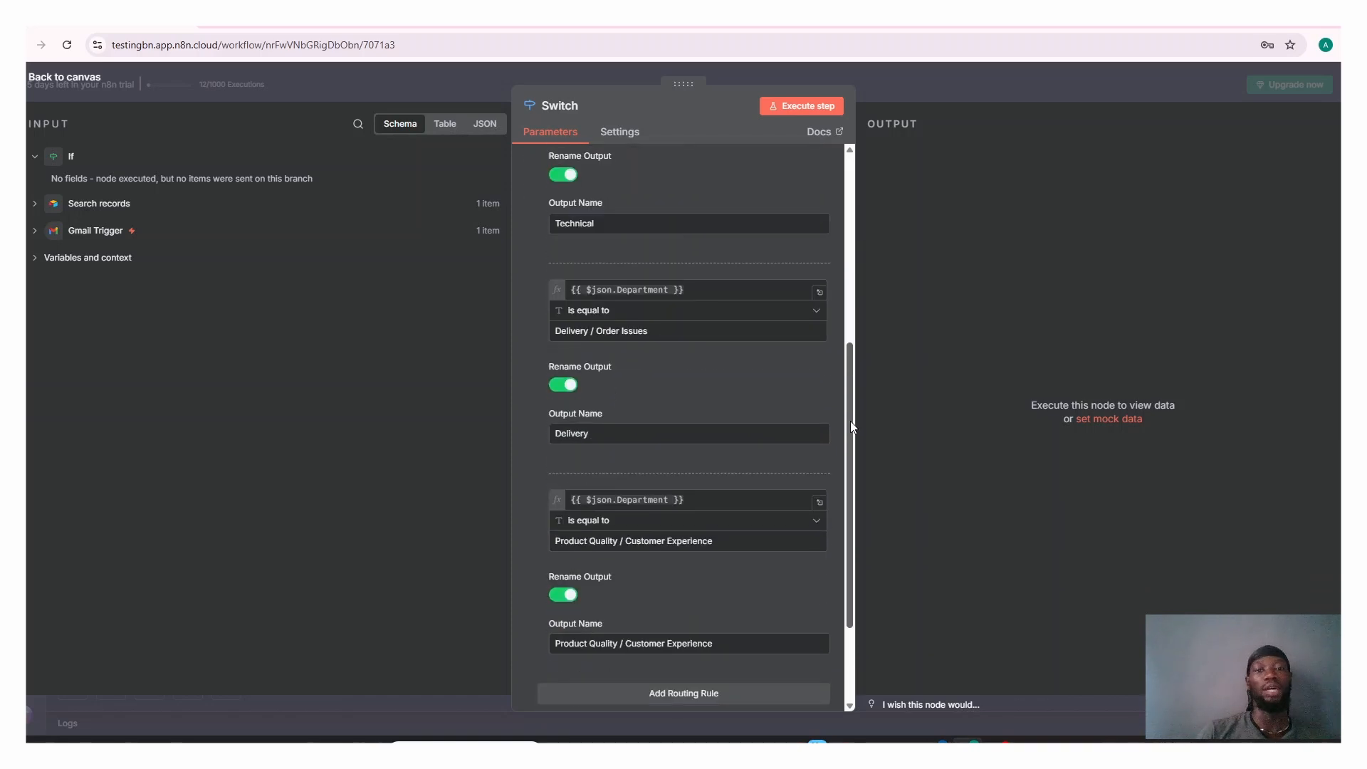
pyautogui.click(59, 79)
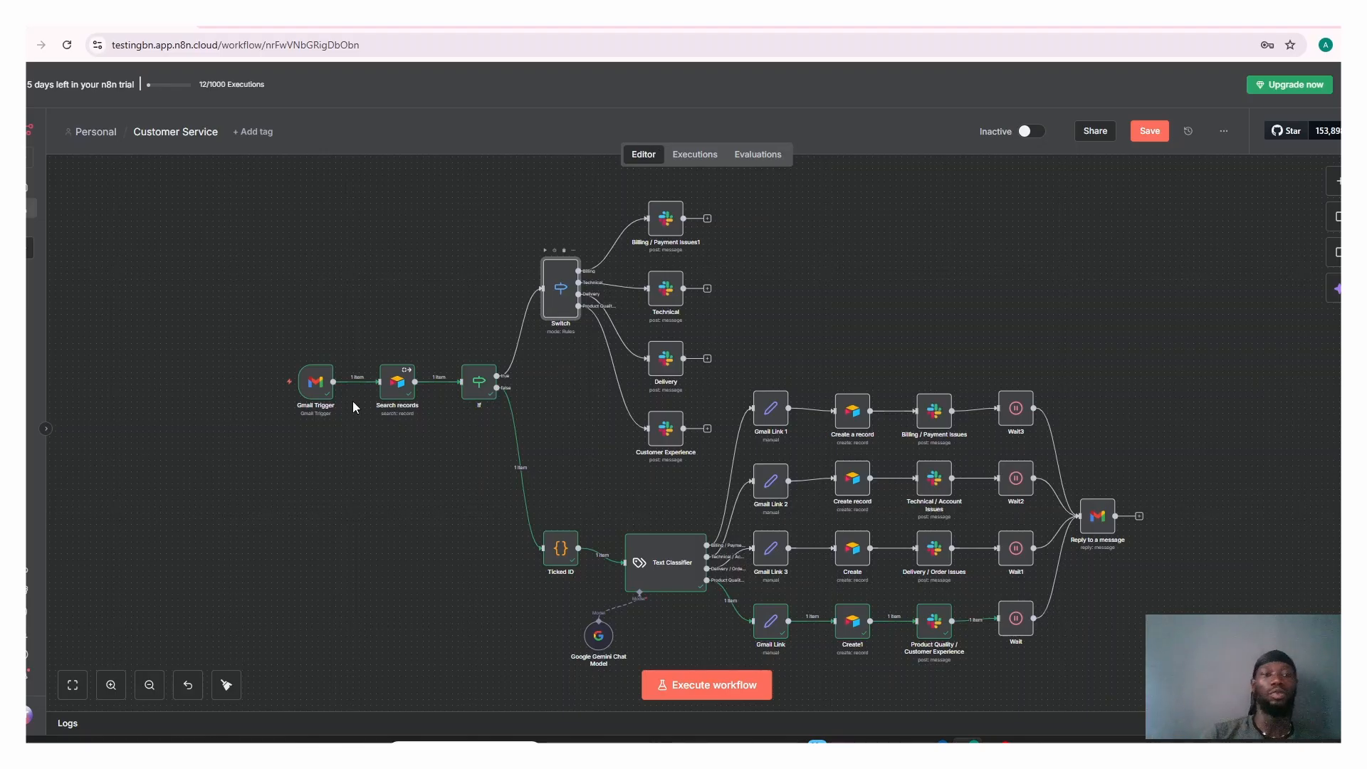
pyautogui.doubleClick(396, 384)
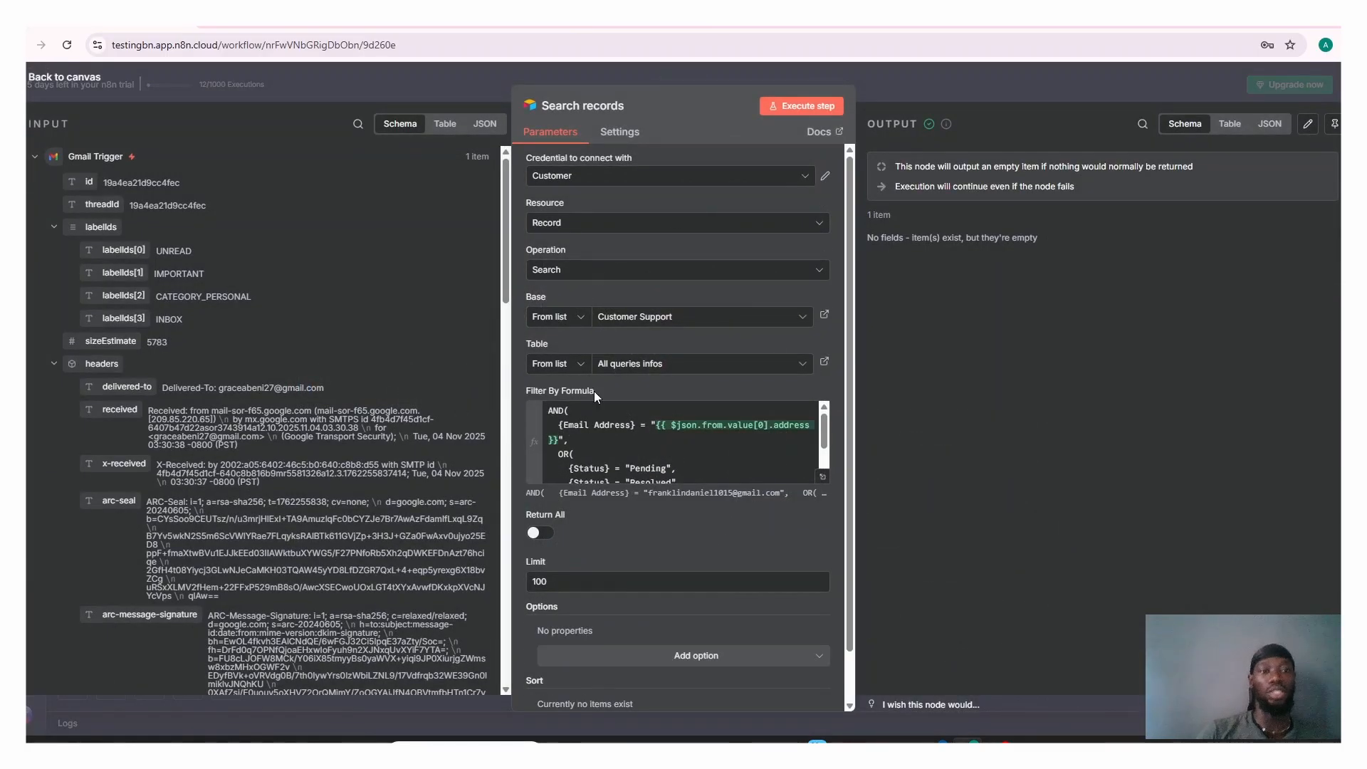
pyautogui.click(77, 76)
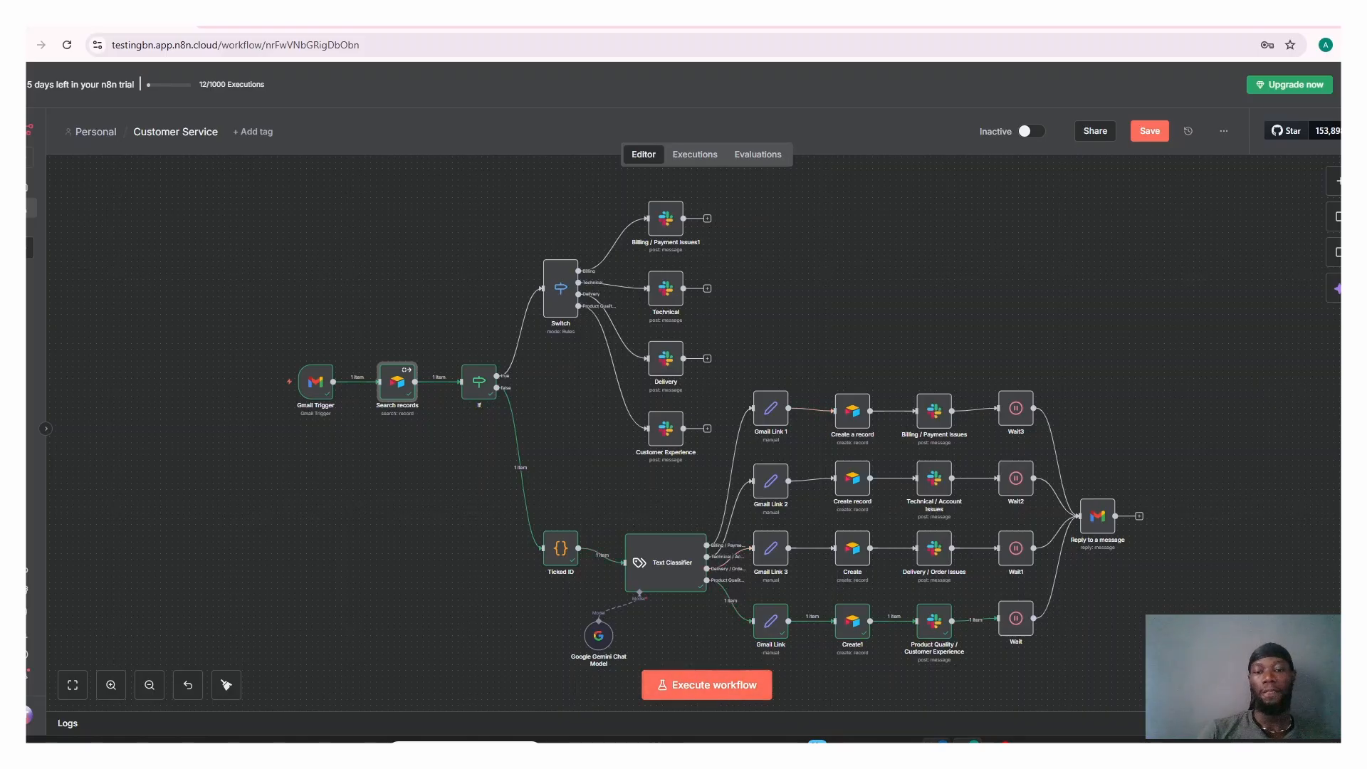
# Step: Switch to the customer's Gmail inbox, open the "Bad product" thread and send the suggested reply "Thank you for your assistance."
pyautogui.click(937, 741)
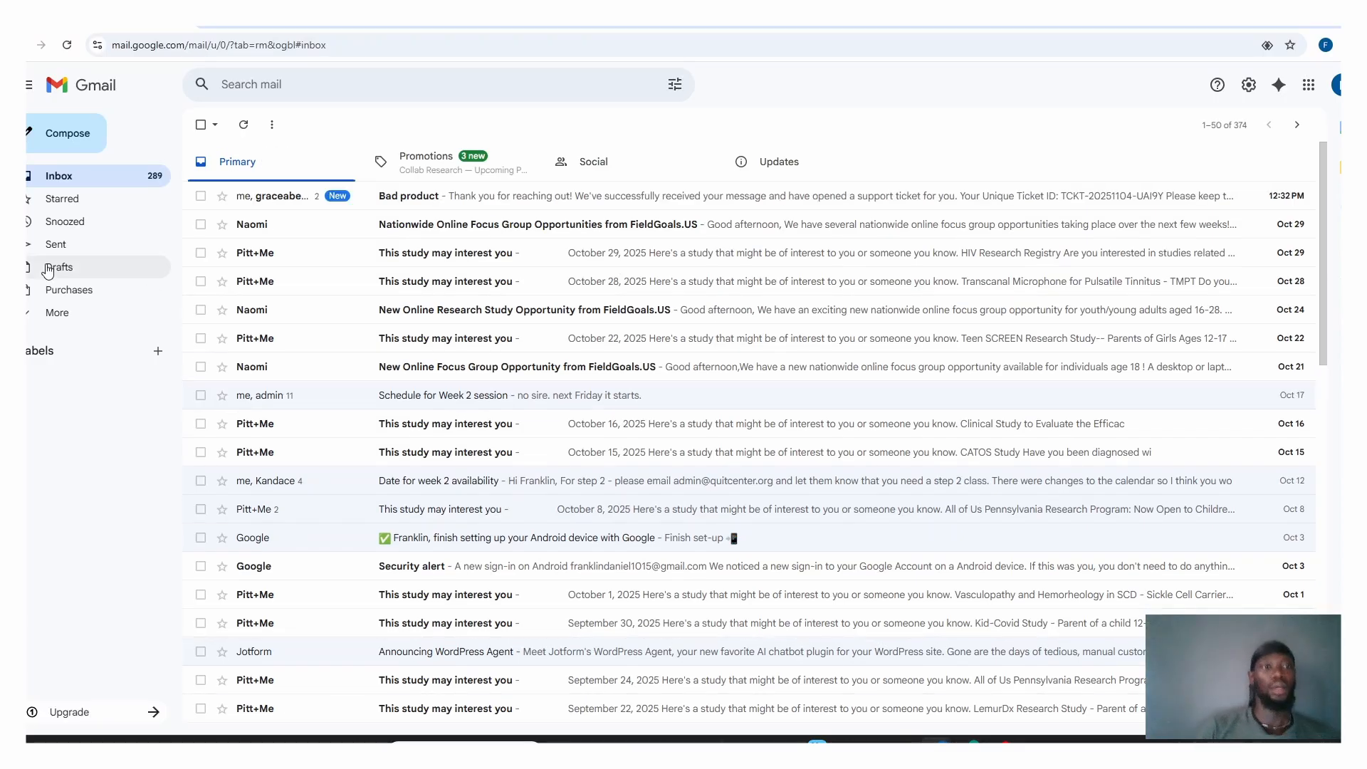
pyautogui.click(530, 202)
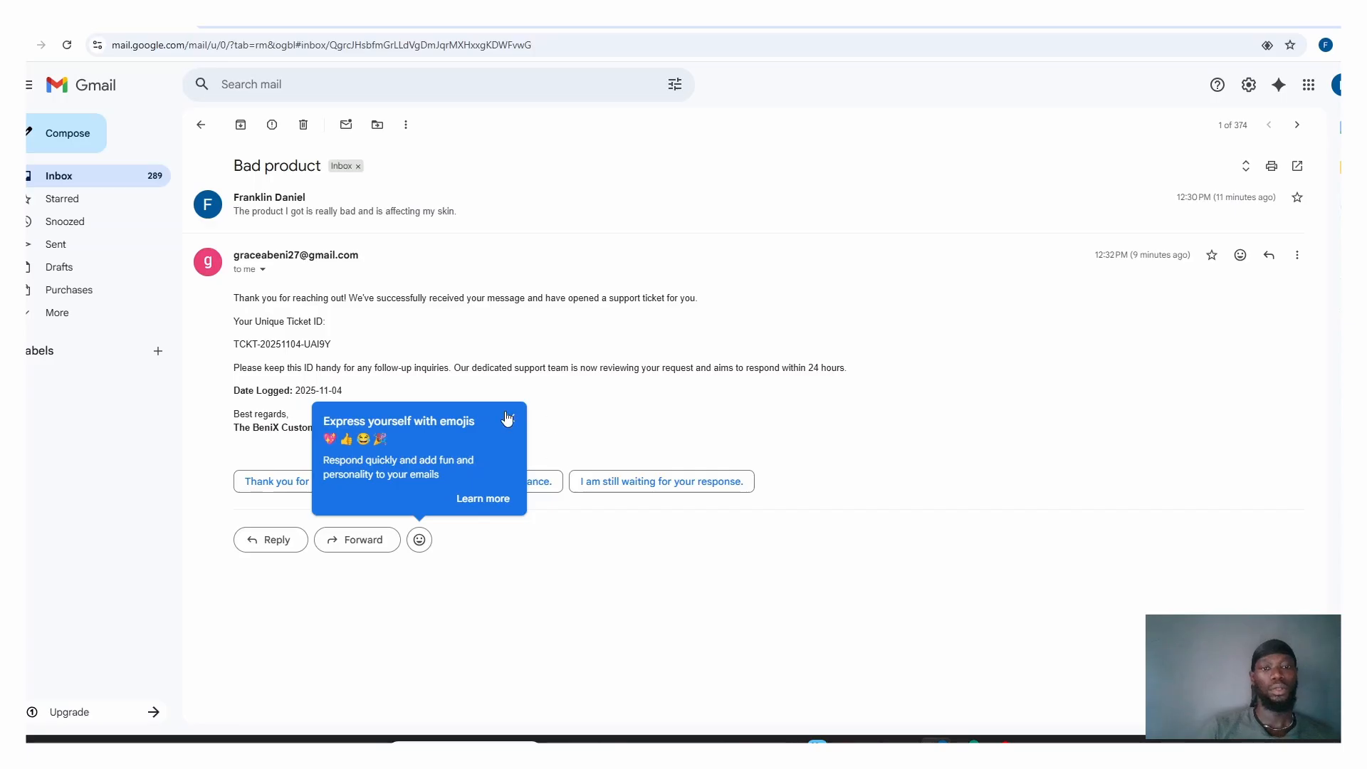
pyautogui.click(510, 421)
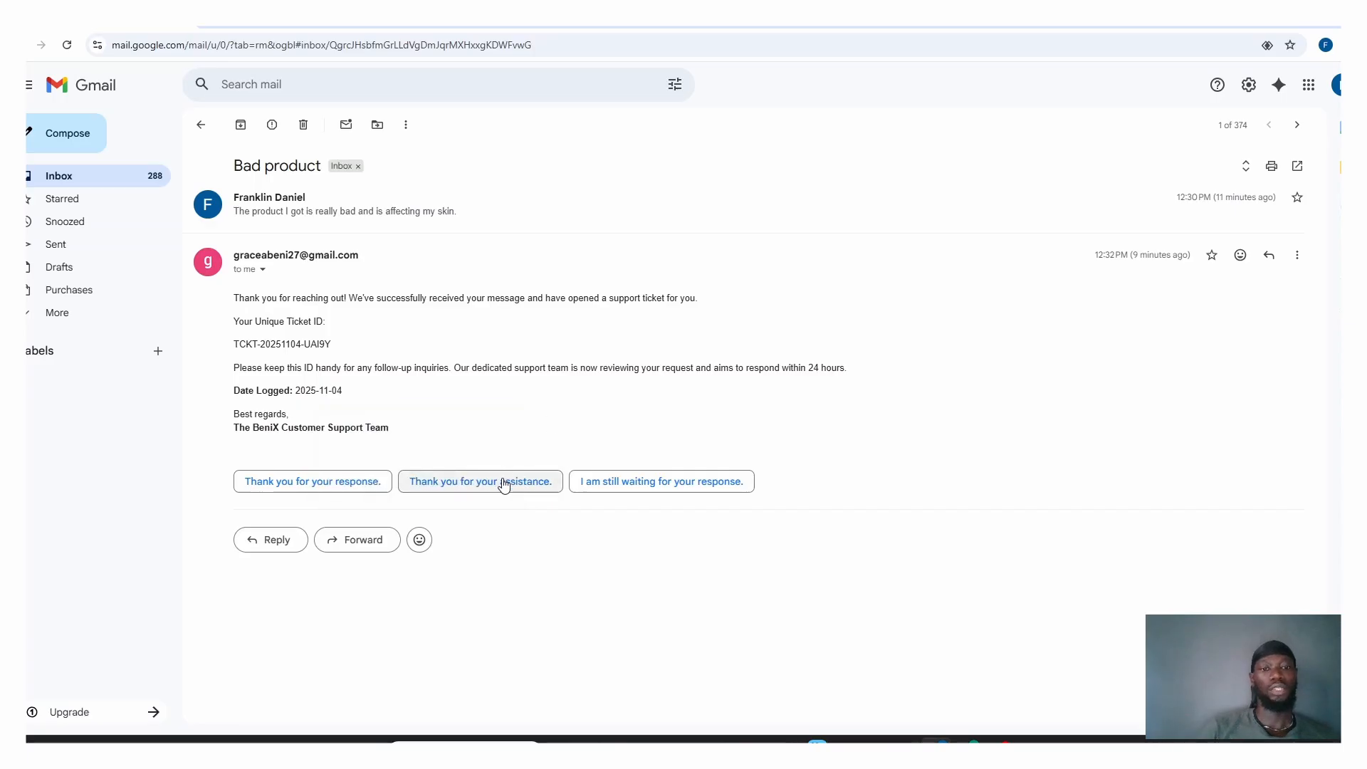
pyautogui.click(503, 479)
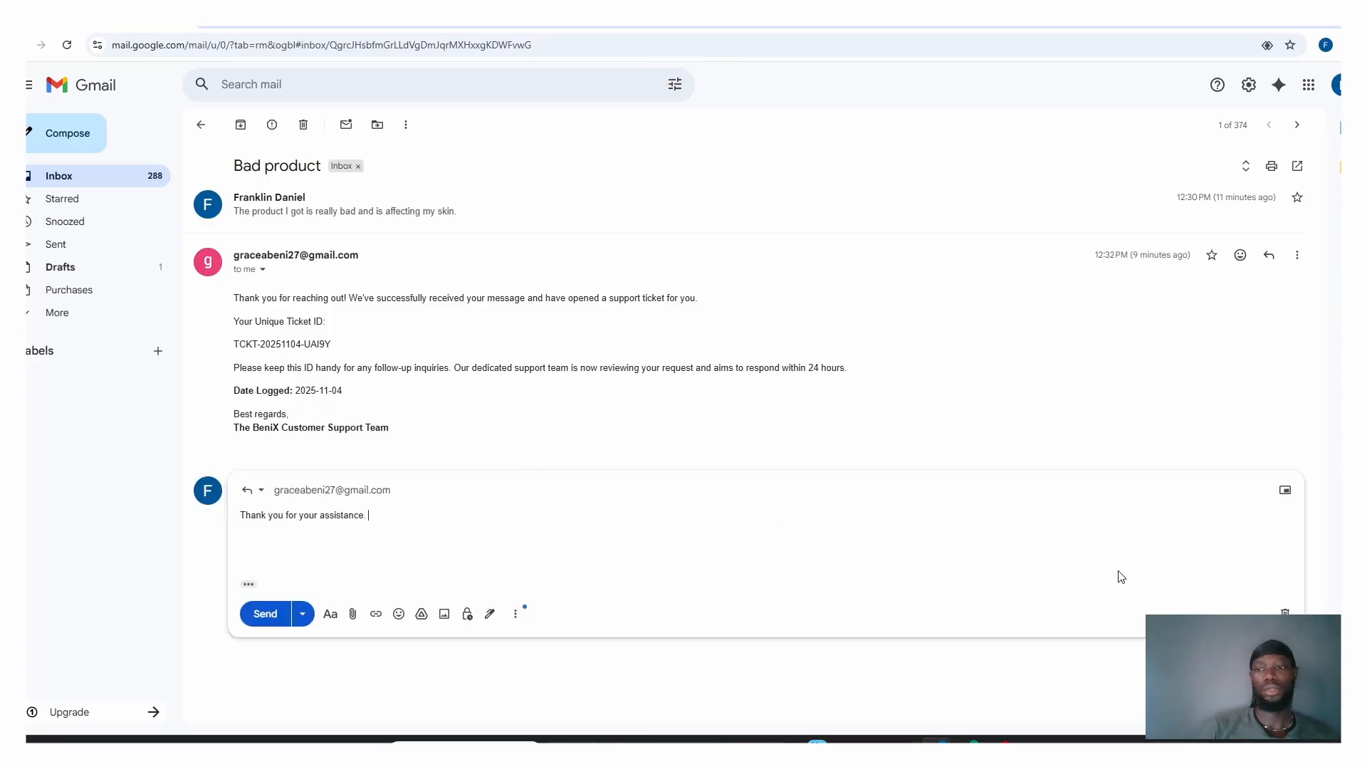
pyautogui.click(274, 615)
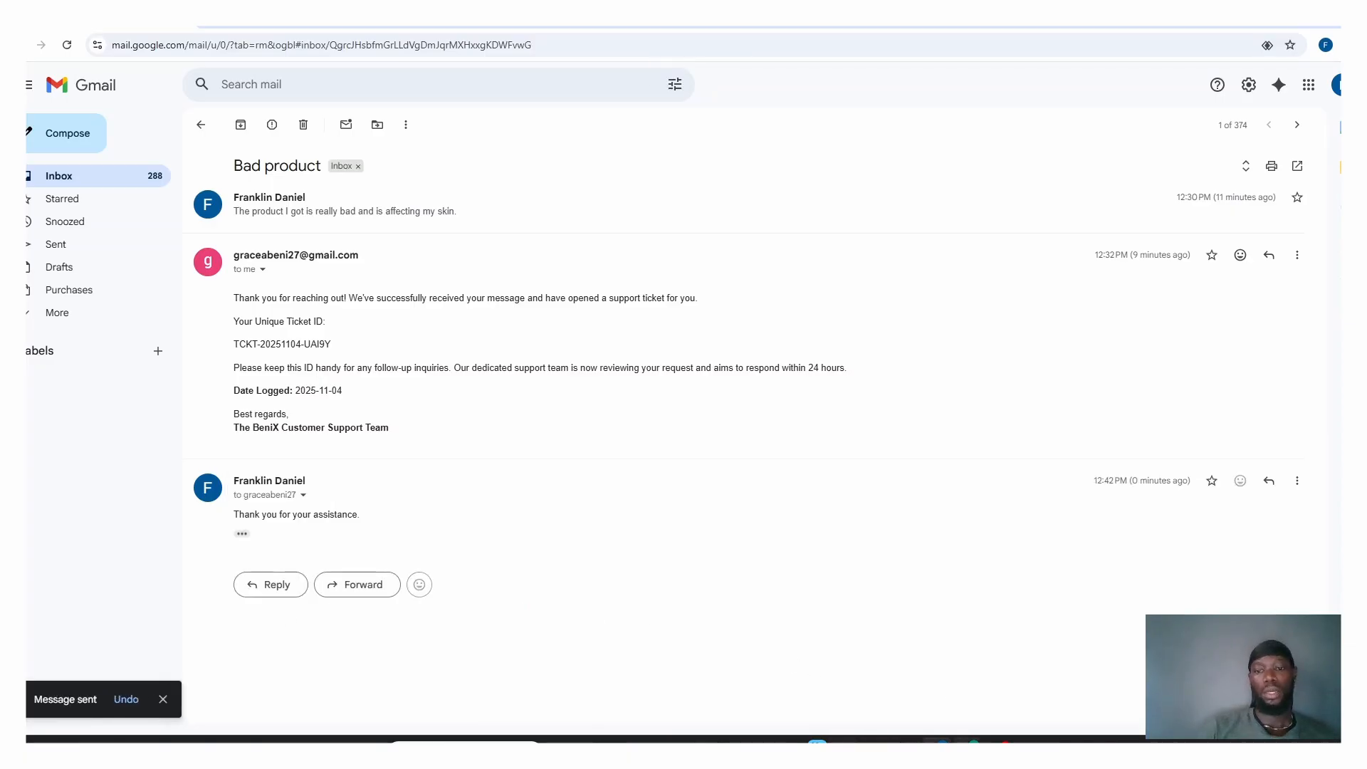
# Step: Switch back to n8n and execute the Customer Service workflow from the Gmail Trigger to process the customer's reply
pyautogui.click(967, 741)
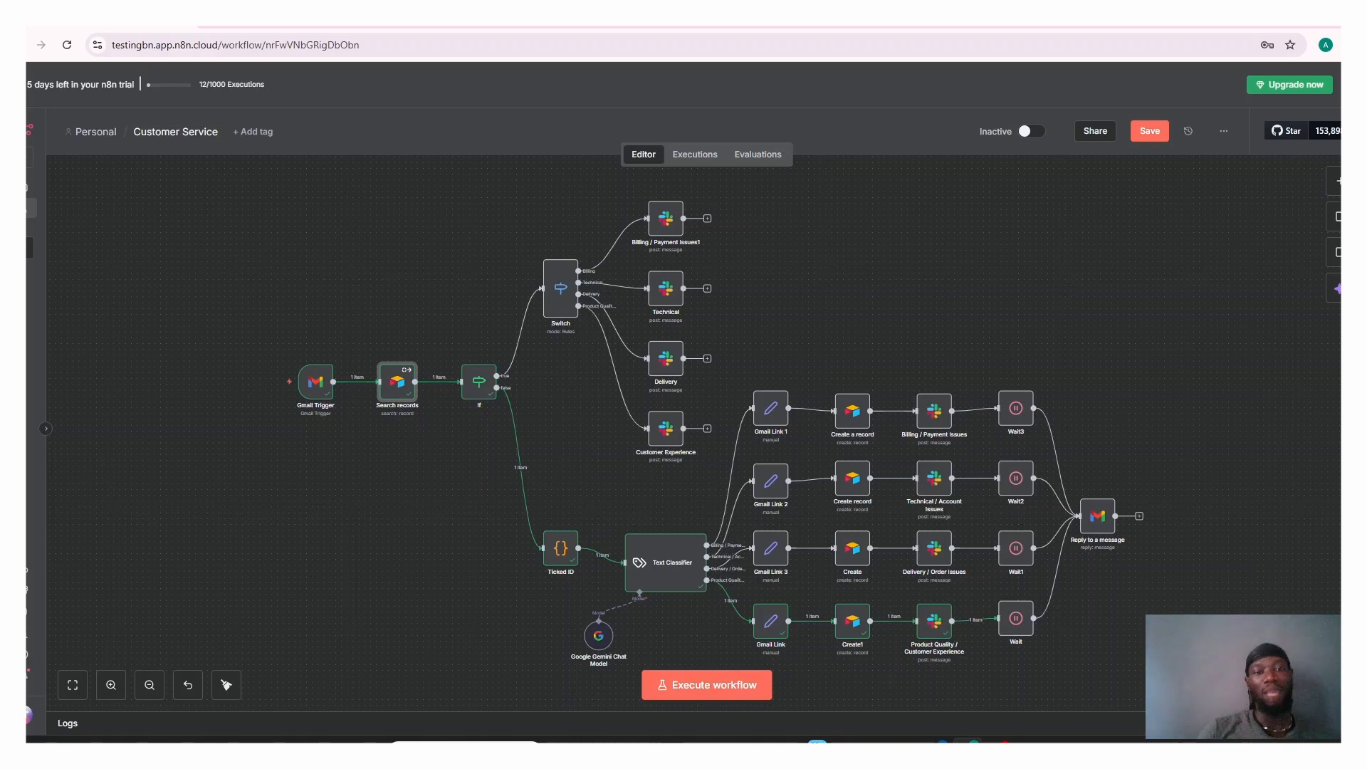
pyautogui.moveTo(278, 391)
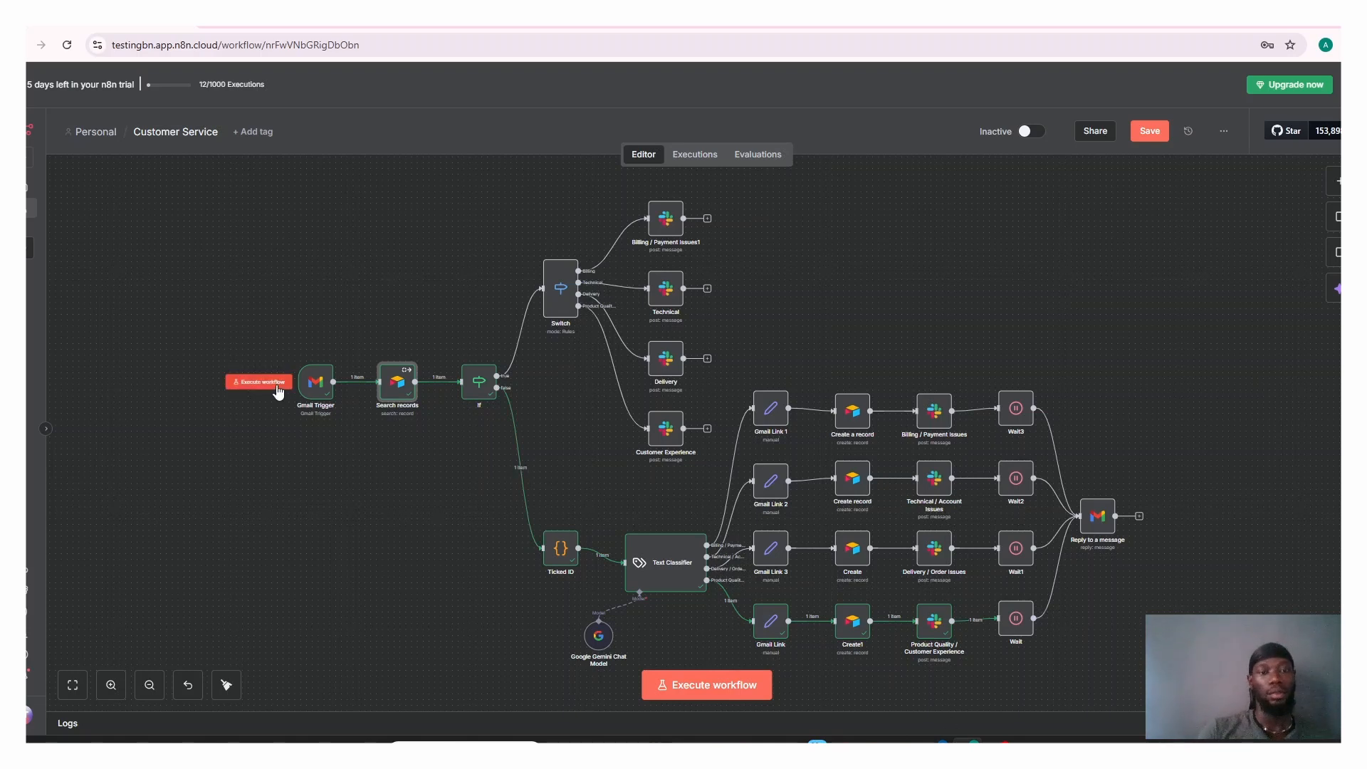
pyautogui.click(278, 390)
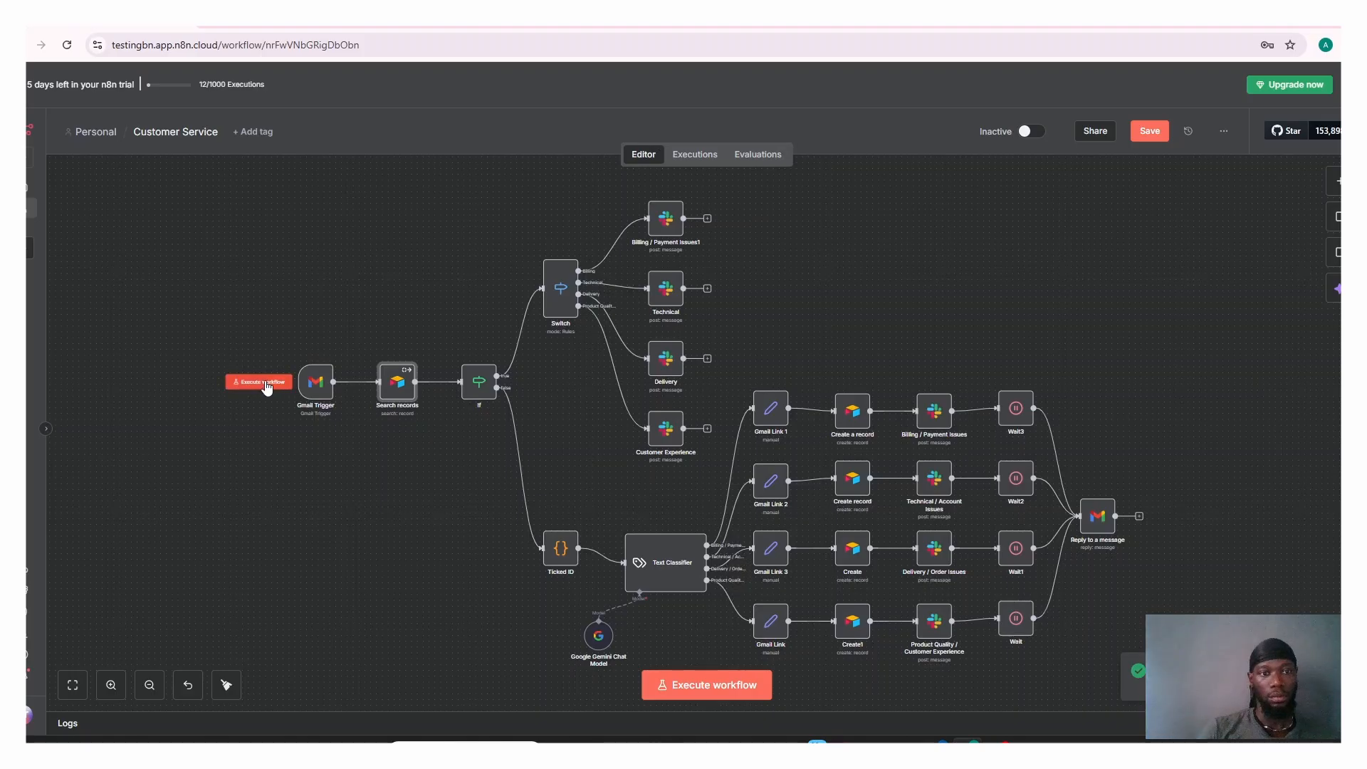
pyautogui.click(264, 381)
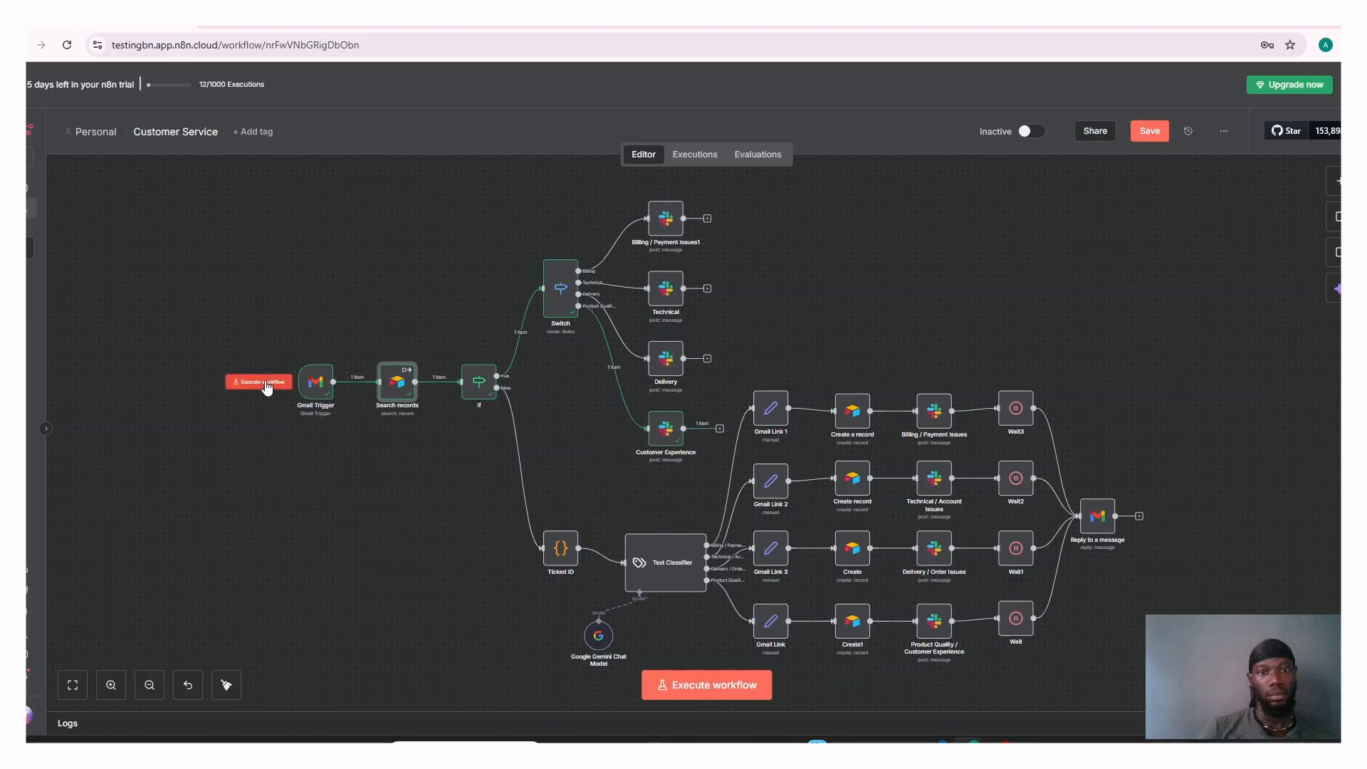
# Step: Inspect the Switch node's routing rules and its Product Quality / Customer Experience output, and return to the canvas
pyautogui.click(566, 303)
pyautogui.doubleClick(567, 302)
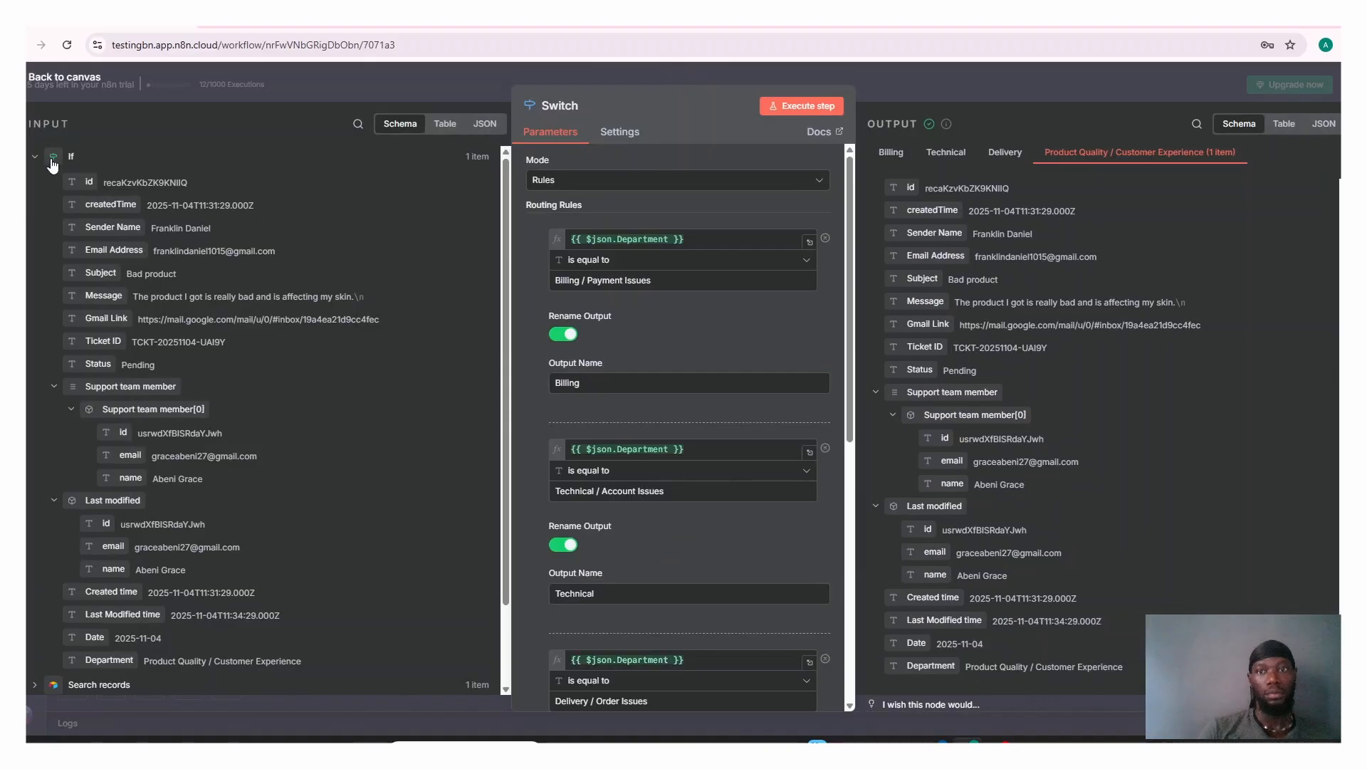
pyautogui.click(67, 82)
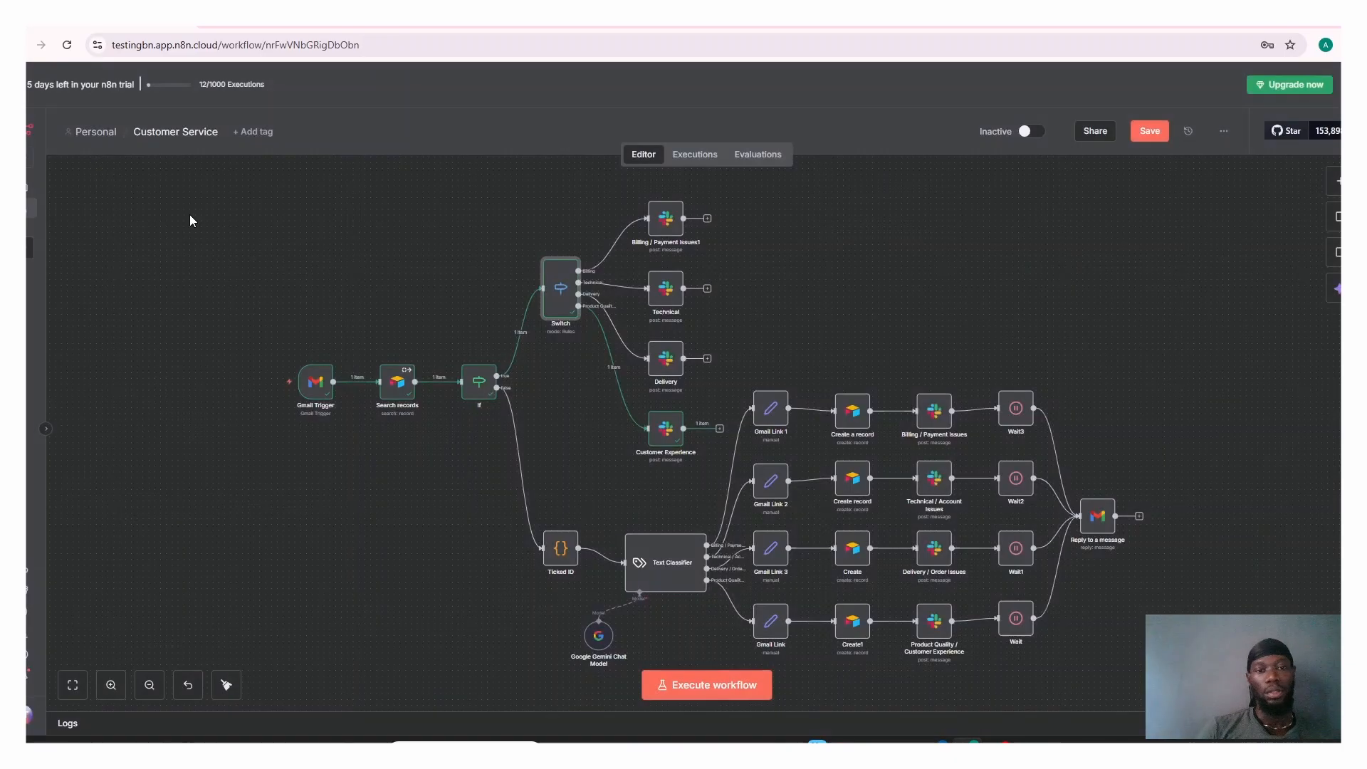
# Step: Examine the Gmail Trigger's output fields for the received reply, including sender, subject and message text, and return to the canvas
pyautogui.doubleClick(325, 387)
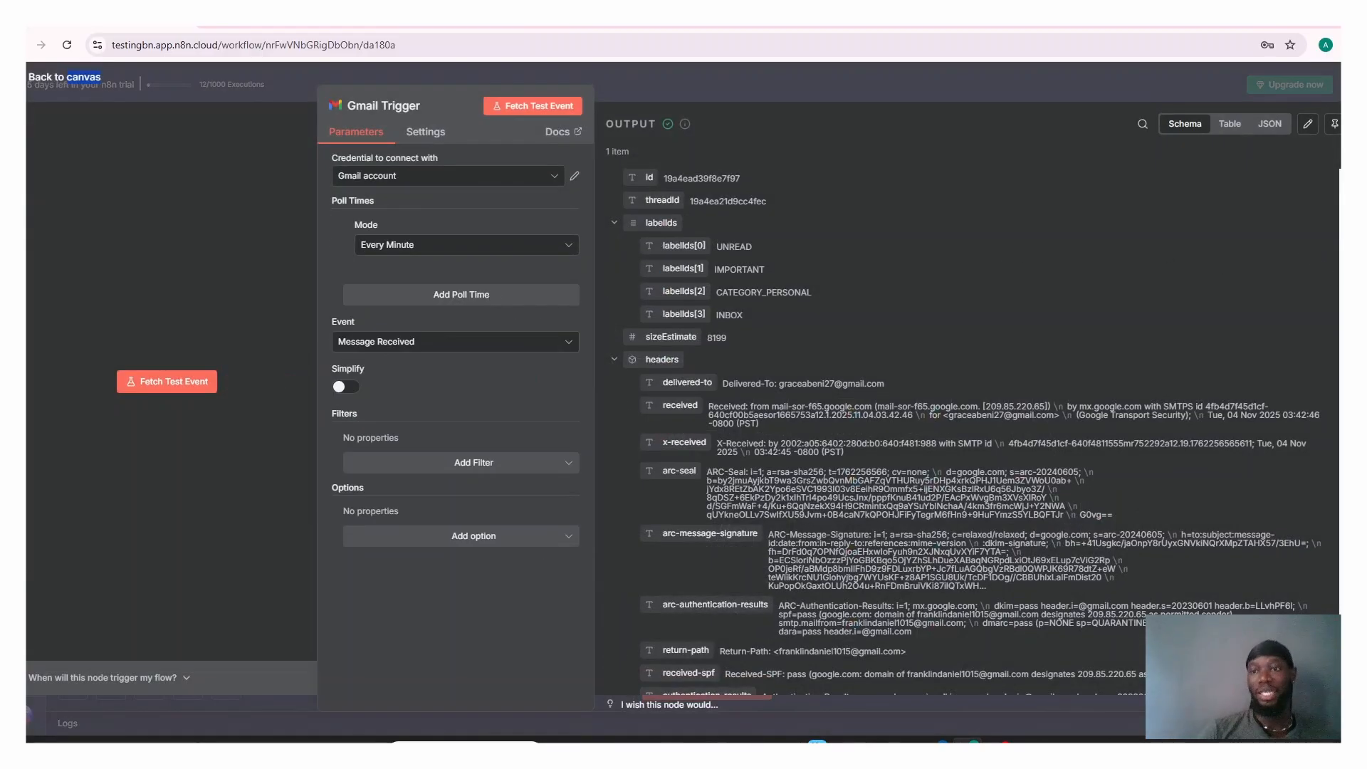
pyautogui.scroll(-10, 1327, 409)
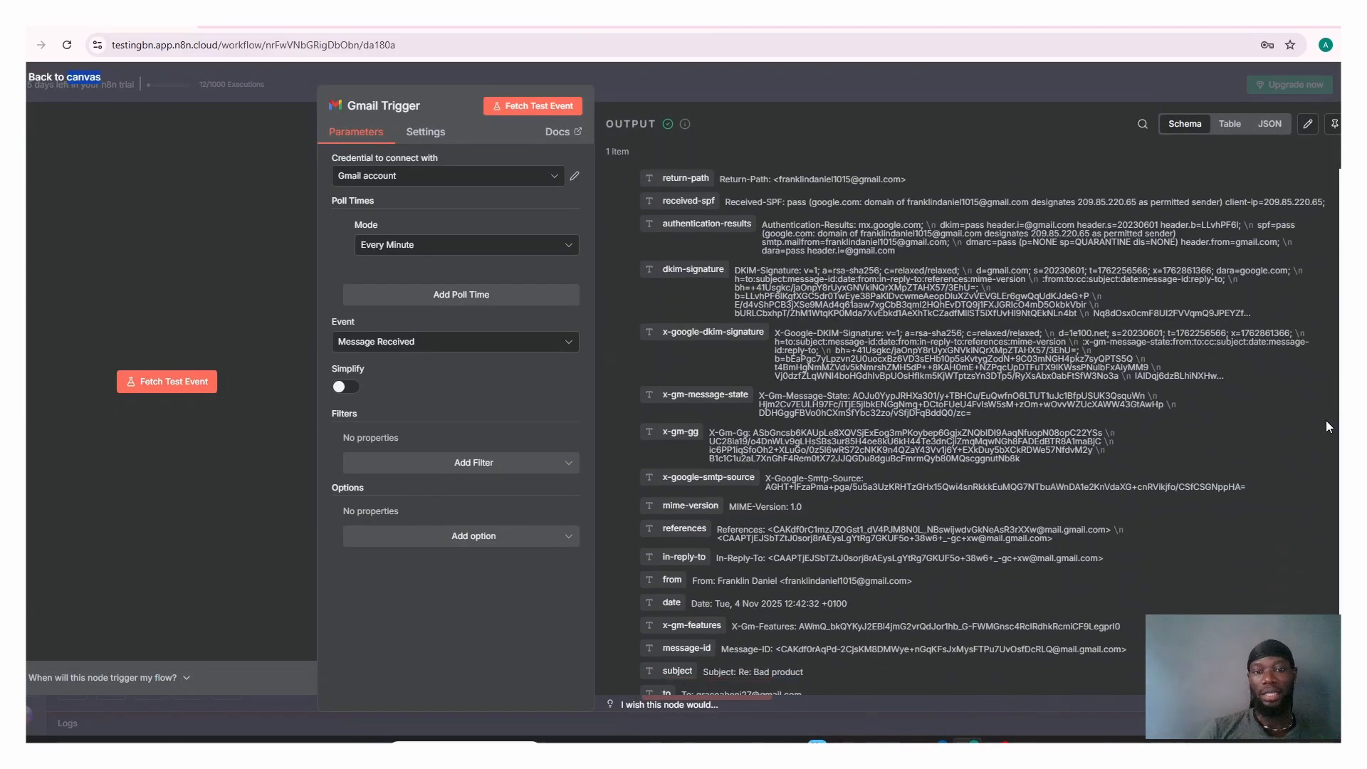
pyautogui.scroll(-2, 1325, 446)
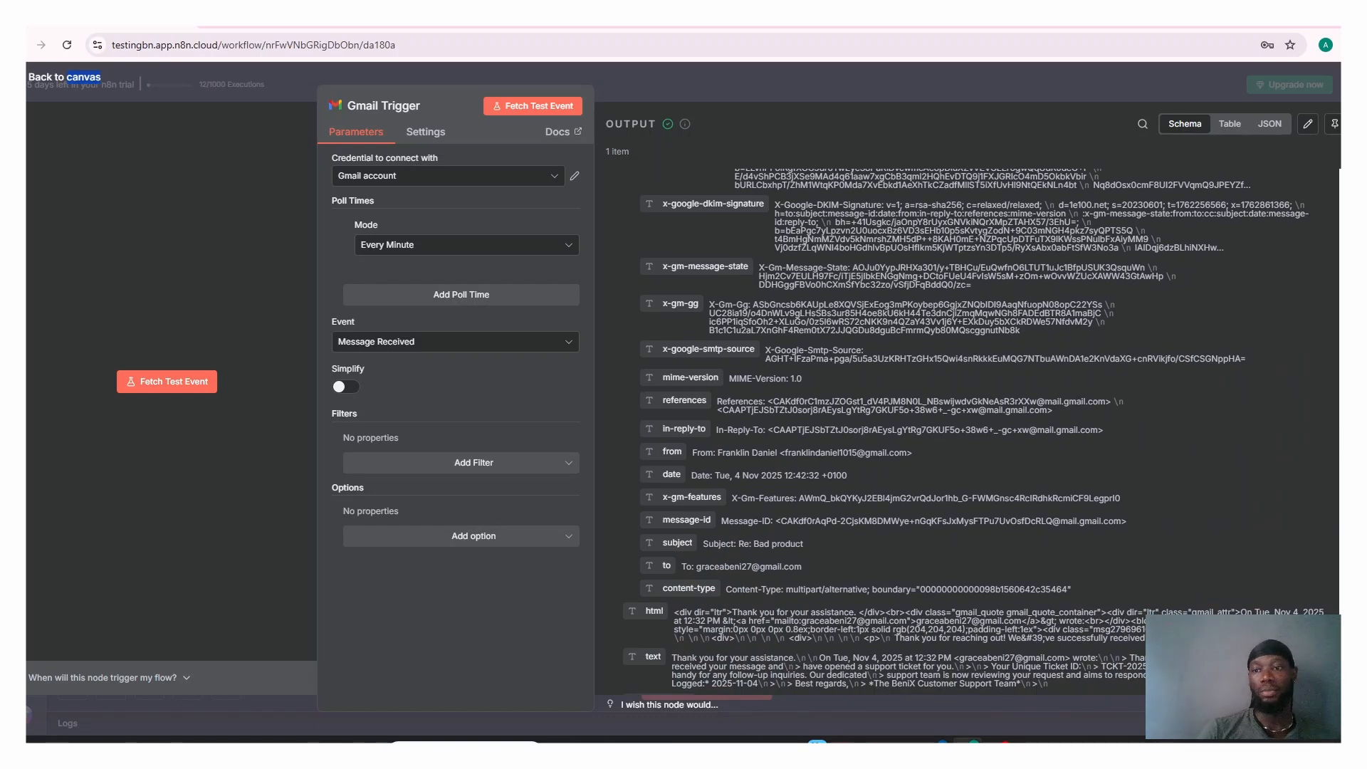
pyautogui.scroll(-5, 968, 427)
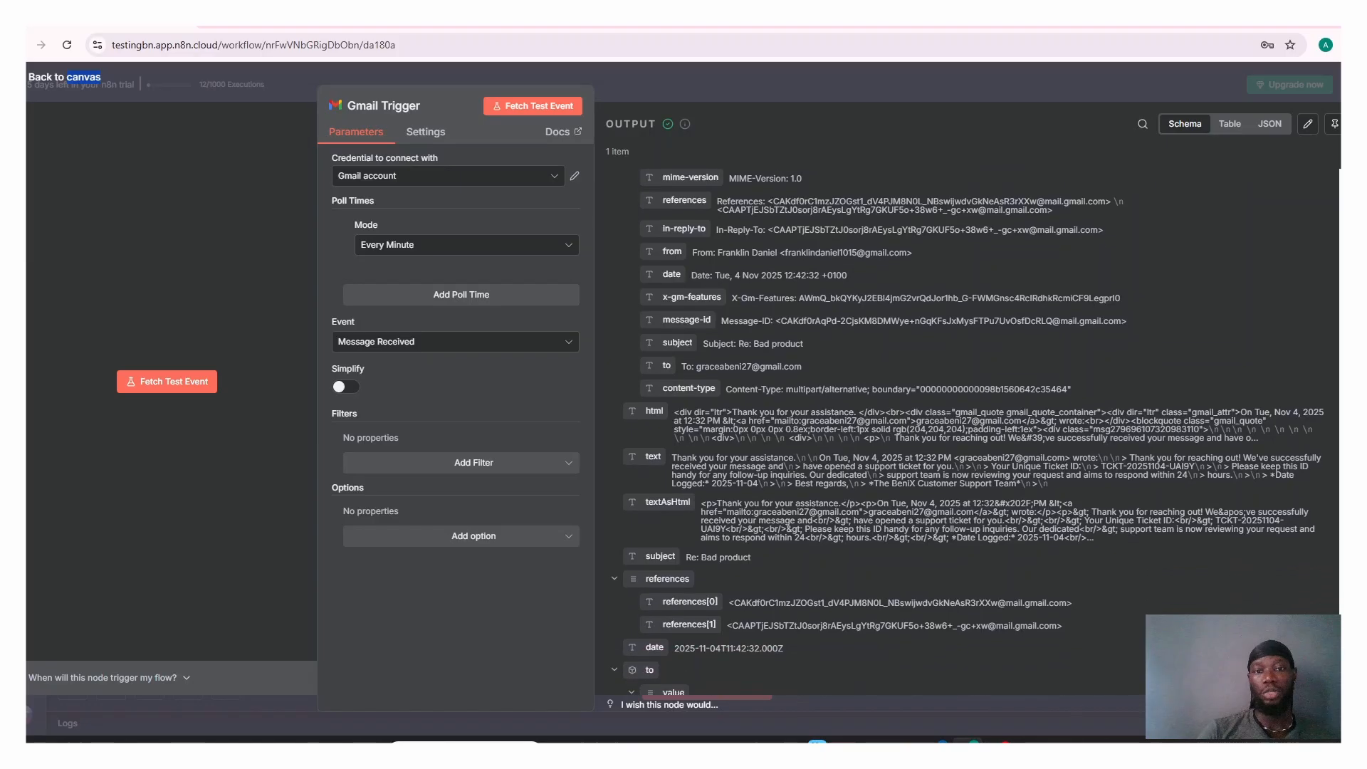
pyautogui.scroll(-1, 968, 427)
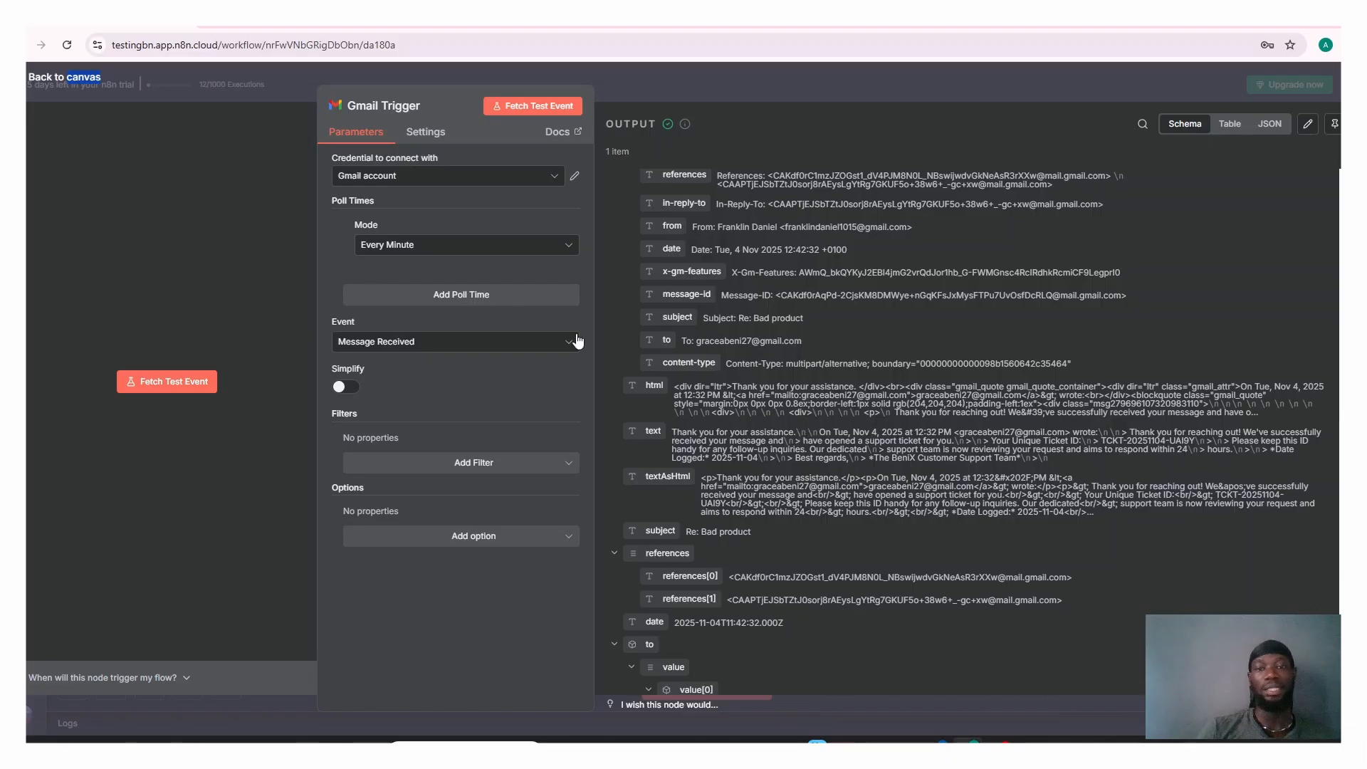
pyautogui.click(53, 77)
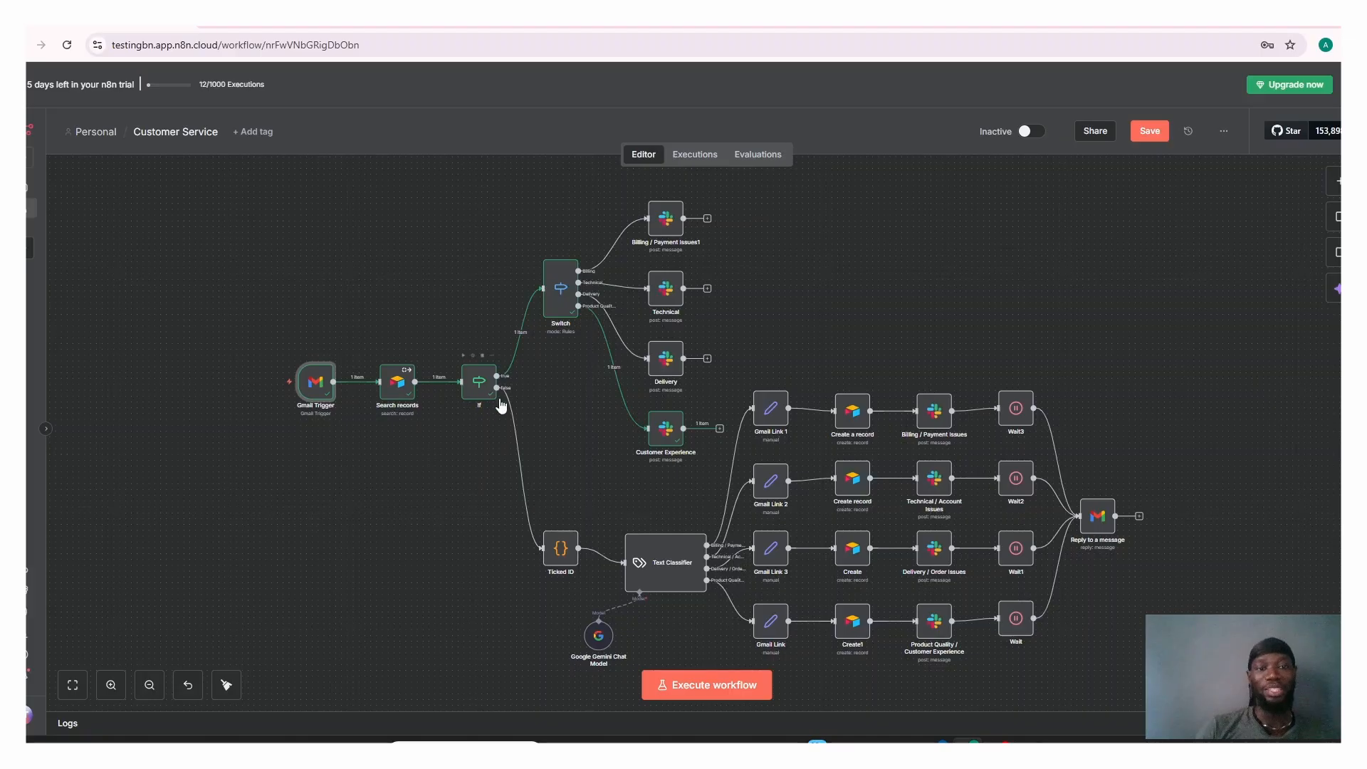
# Step: Examine the Search records node's filter formula and the matching Airtable record in its output, and return to the canvas
pyautogui.click(398, 397)
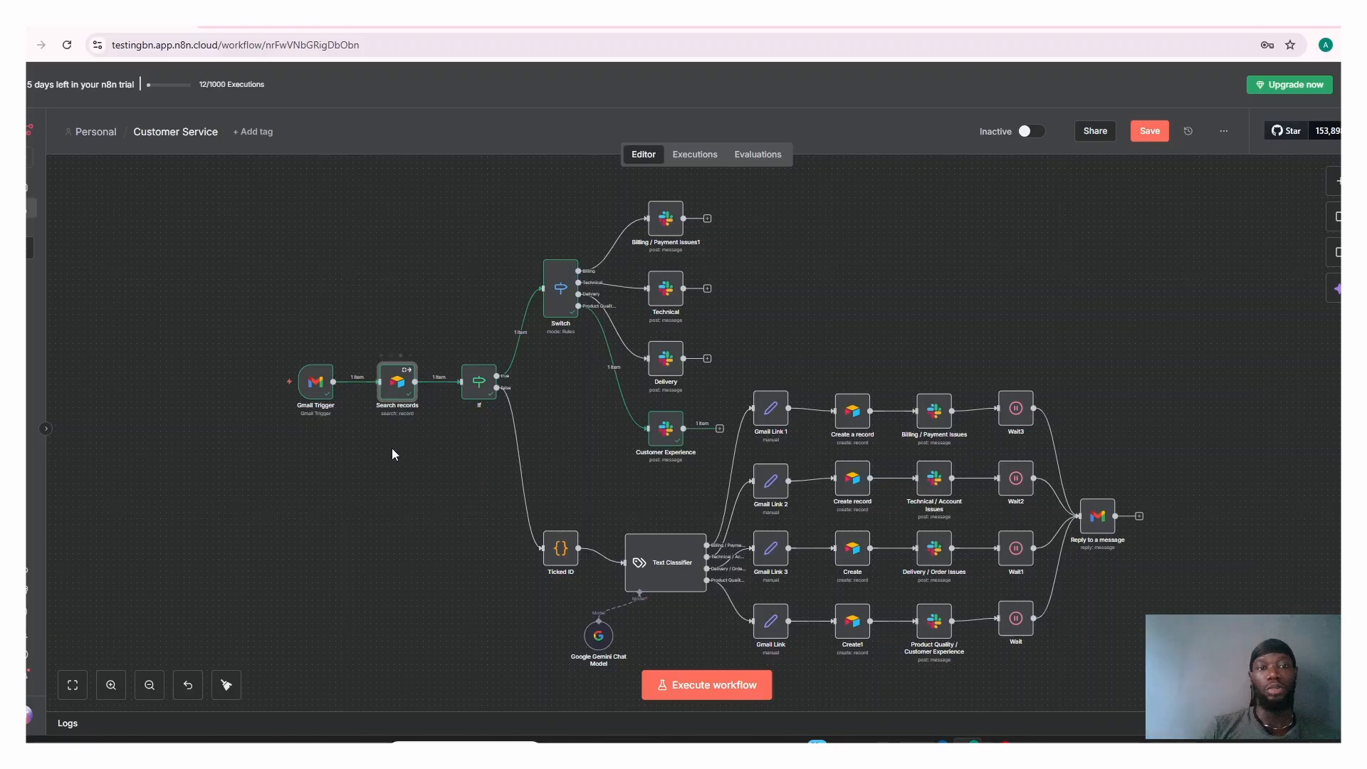
pyautogui.doubleClick(401, 391)
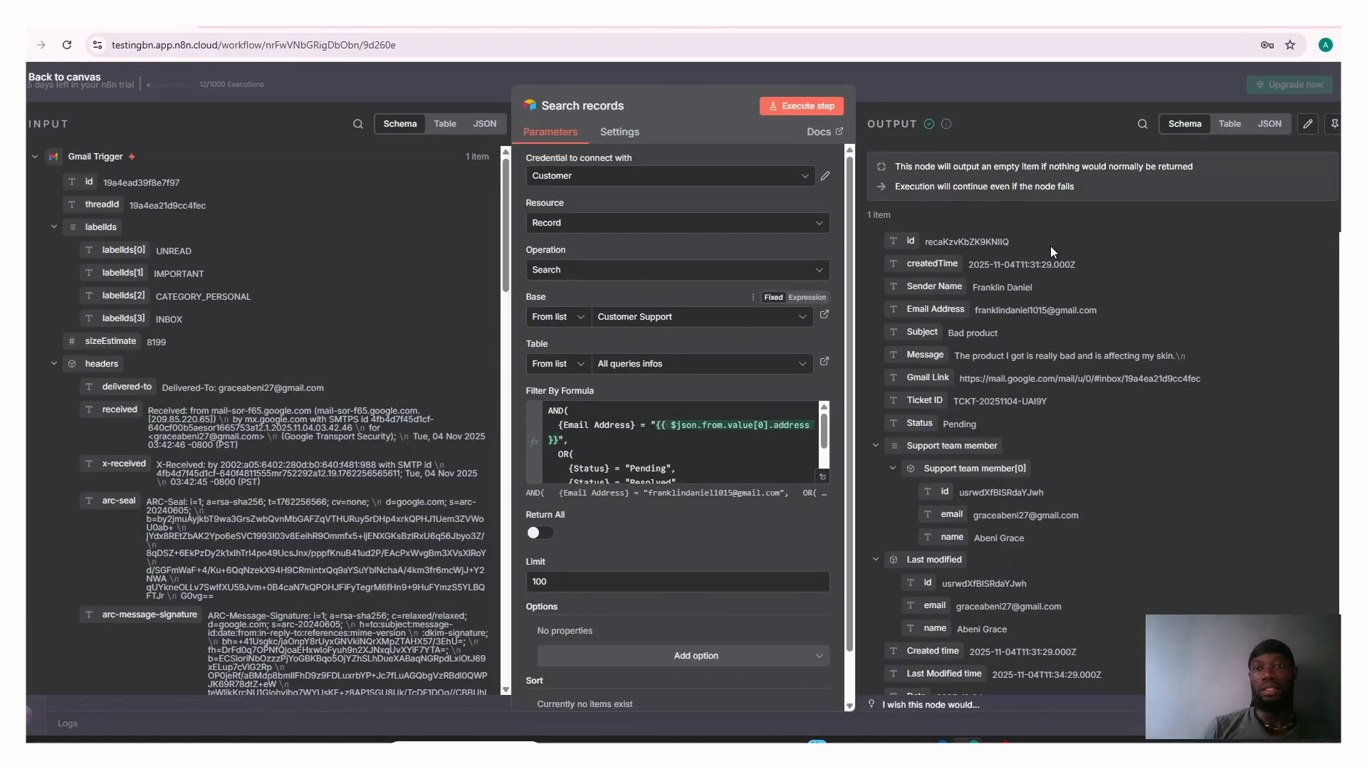
pyautogui.scroll(-2, 999, 448)
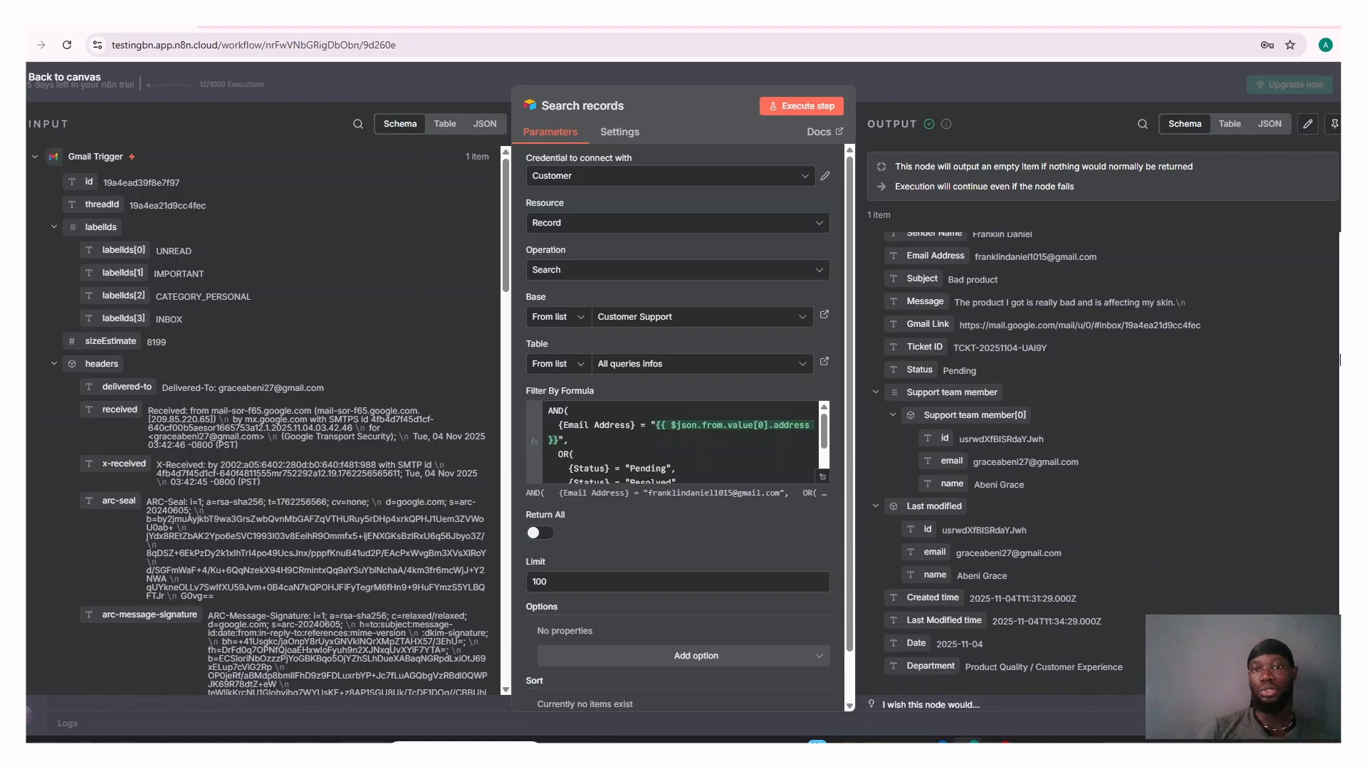
pyautogui.scroll(2, 998, 448)
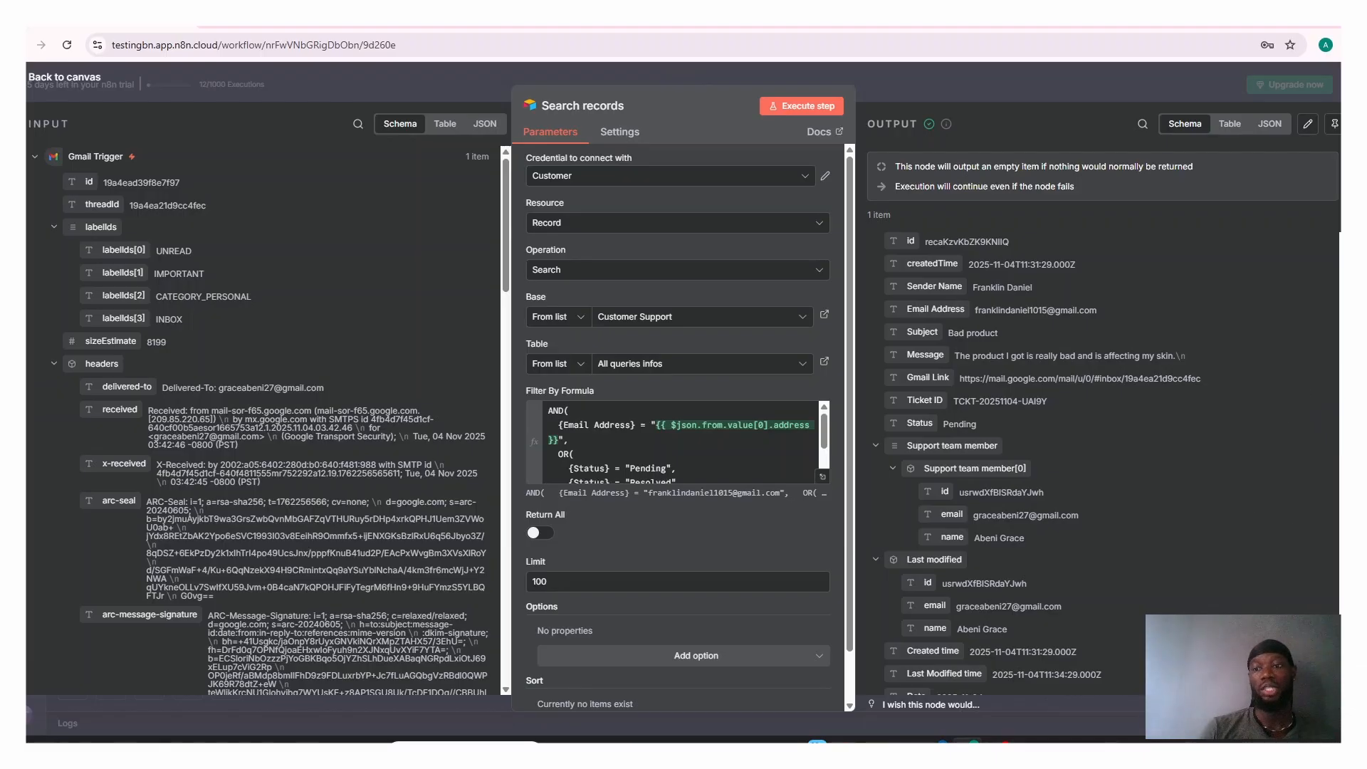
pyautogui.scroll(-2, 1244, 509)
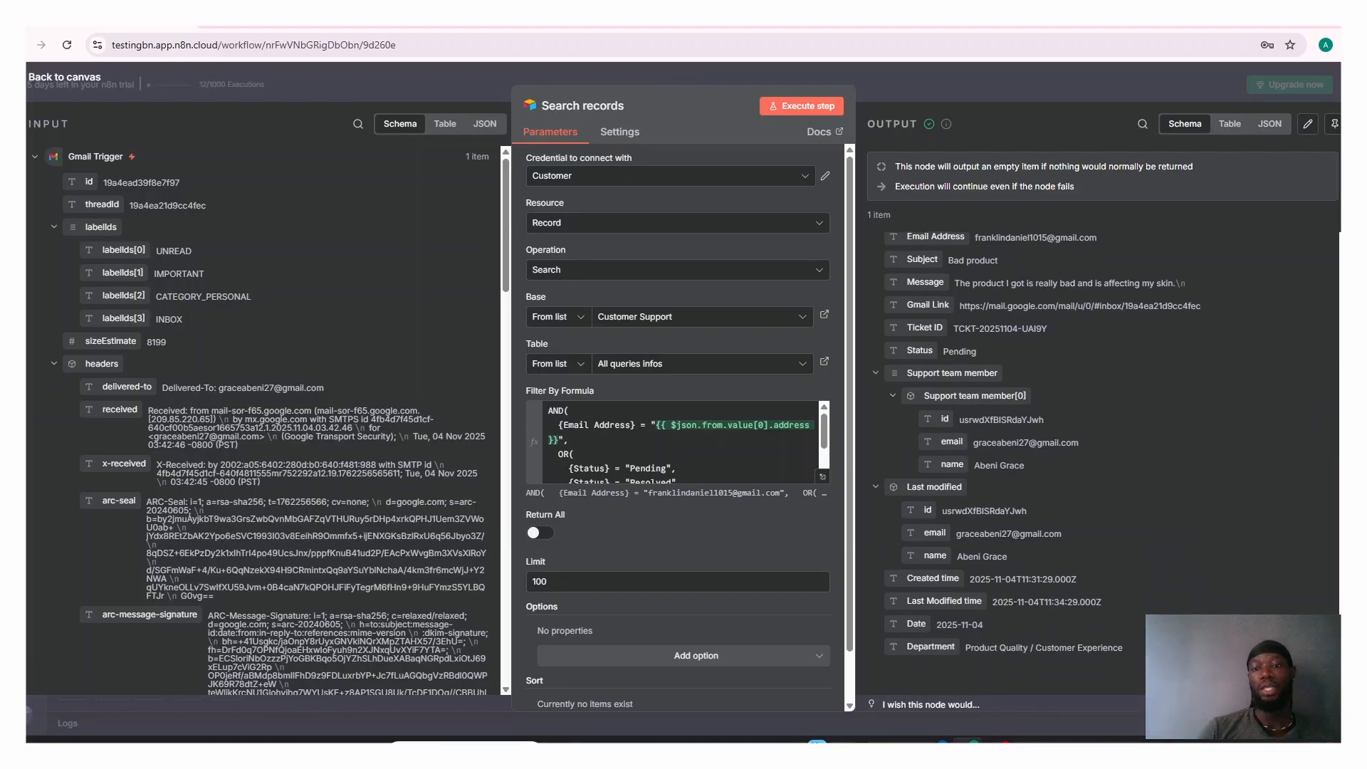
pyautogui.scroll(2, 1042, 461)
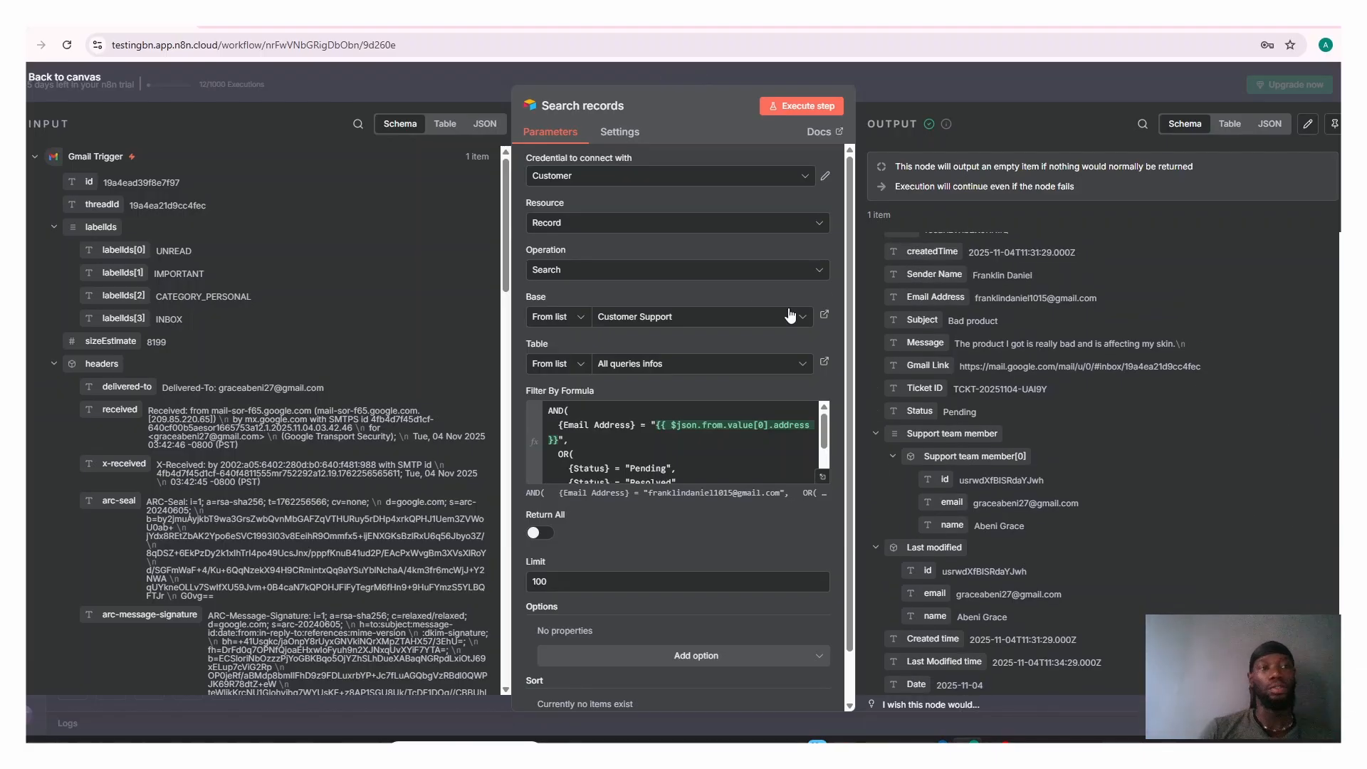
pyautogui.click(50, 79)
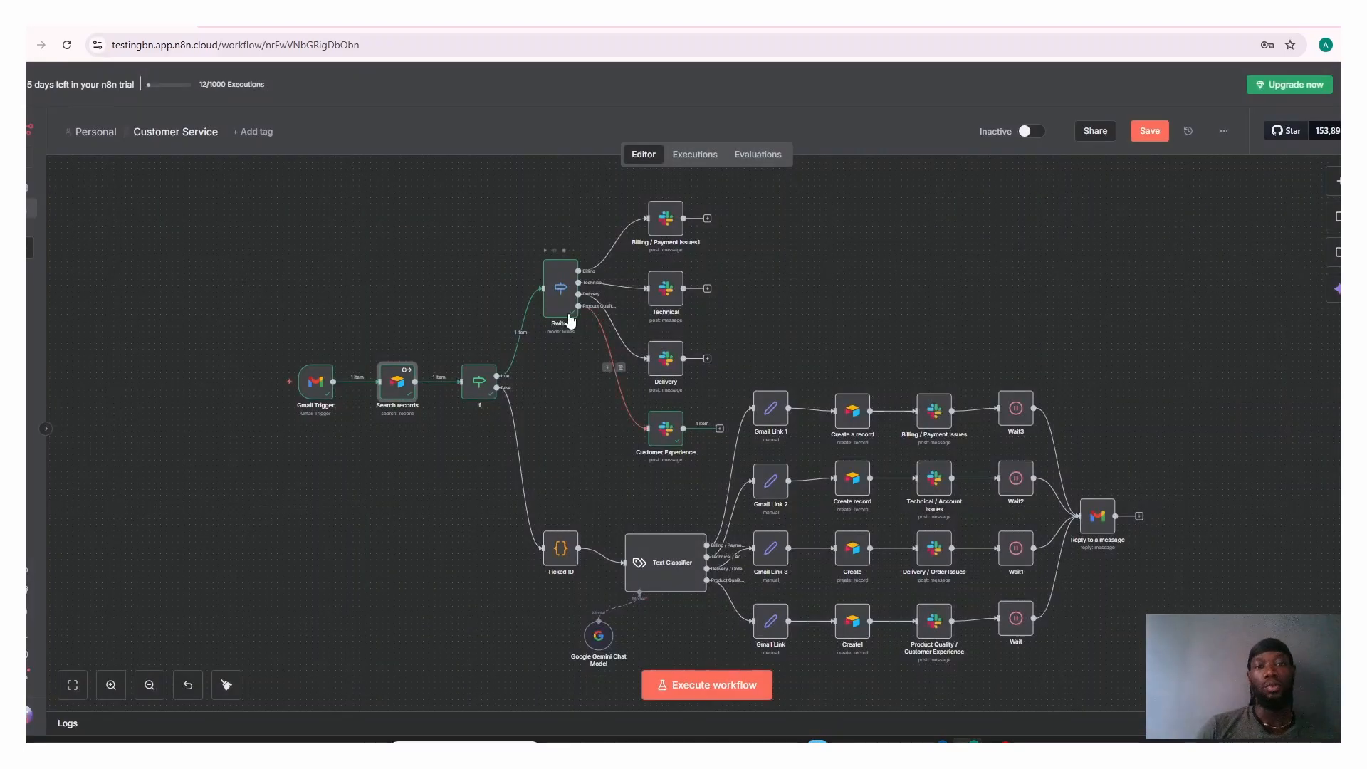
# Step: Review the Customer Experience node's Slack channel, message text and output, and return to the canvas
pyautogui.click(670, 443)
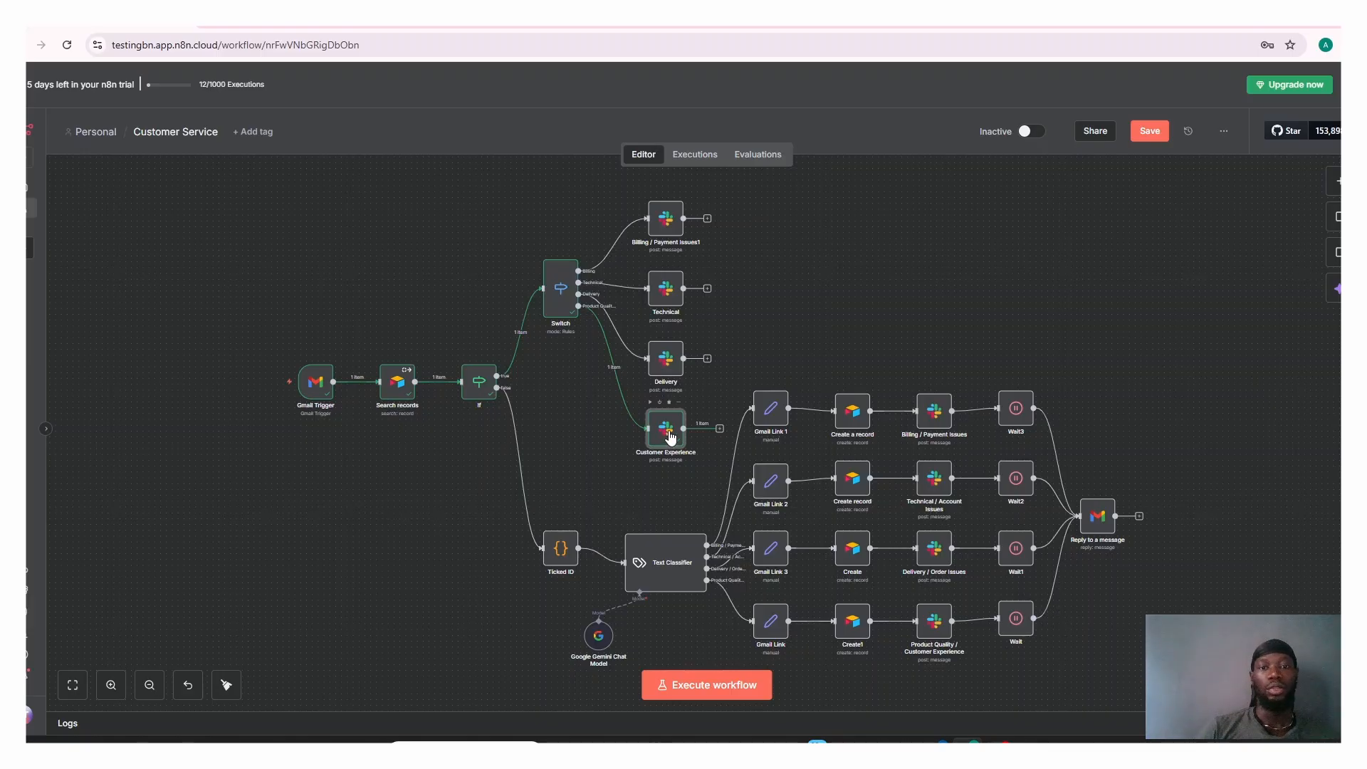
pyautogui.doubleClick(670, 437)
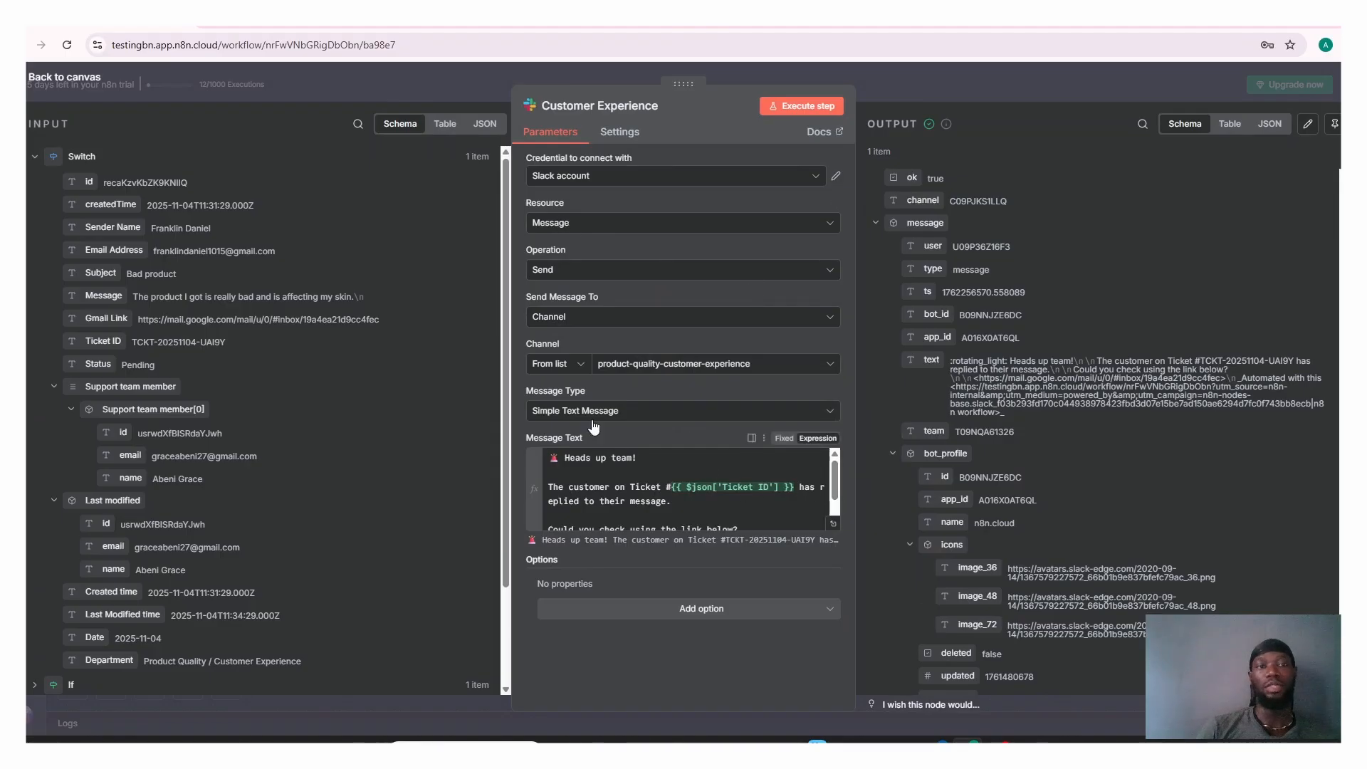
pyautogui.click(57, 81)
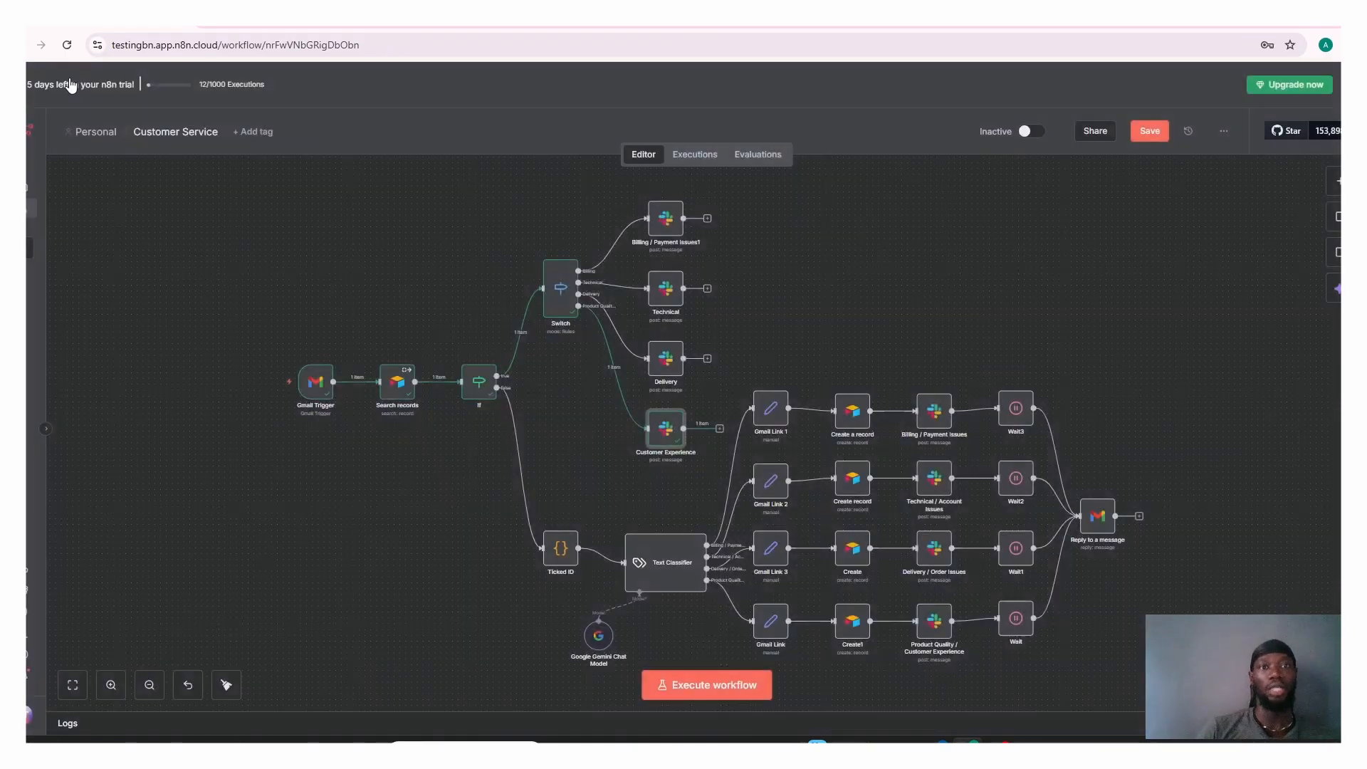
# Step: Check the follow-up alert in Slack's product-quality-customer-experience channel and open its Gmail link to view the customer's thread
pyautogui.click(562, 27)
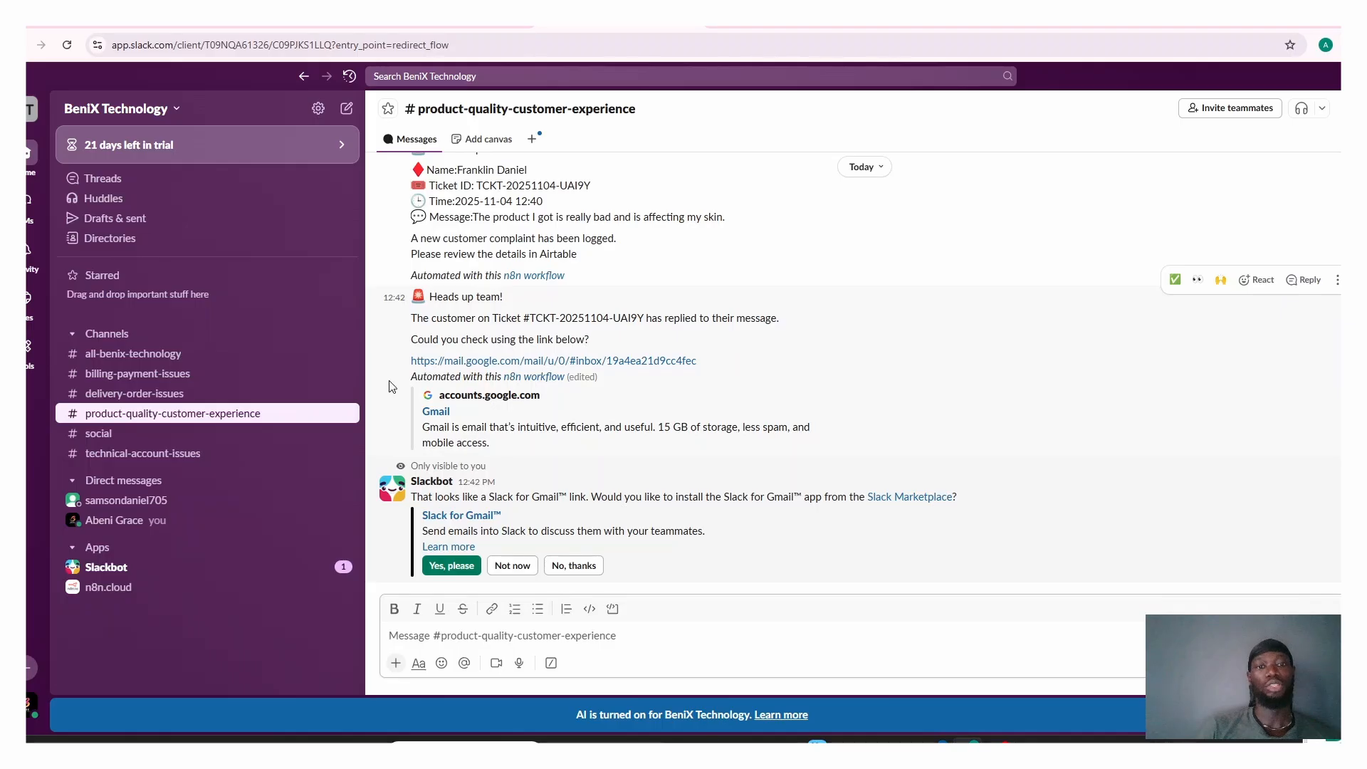
pyautogui.click(497, 368)
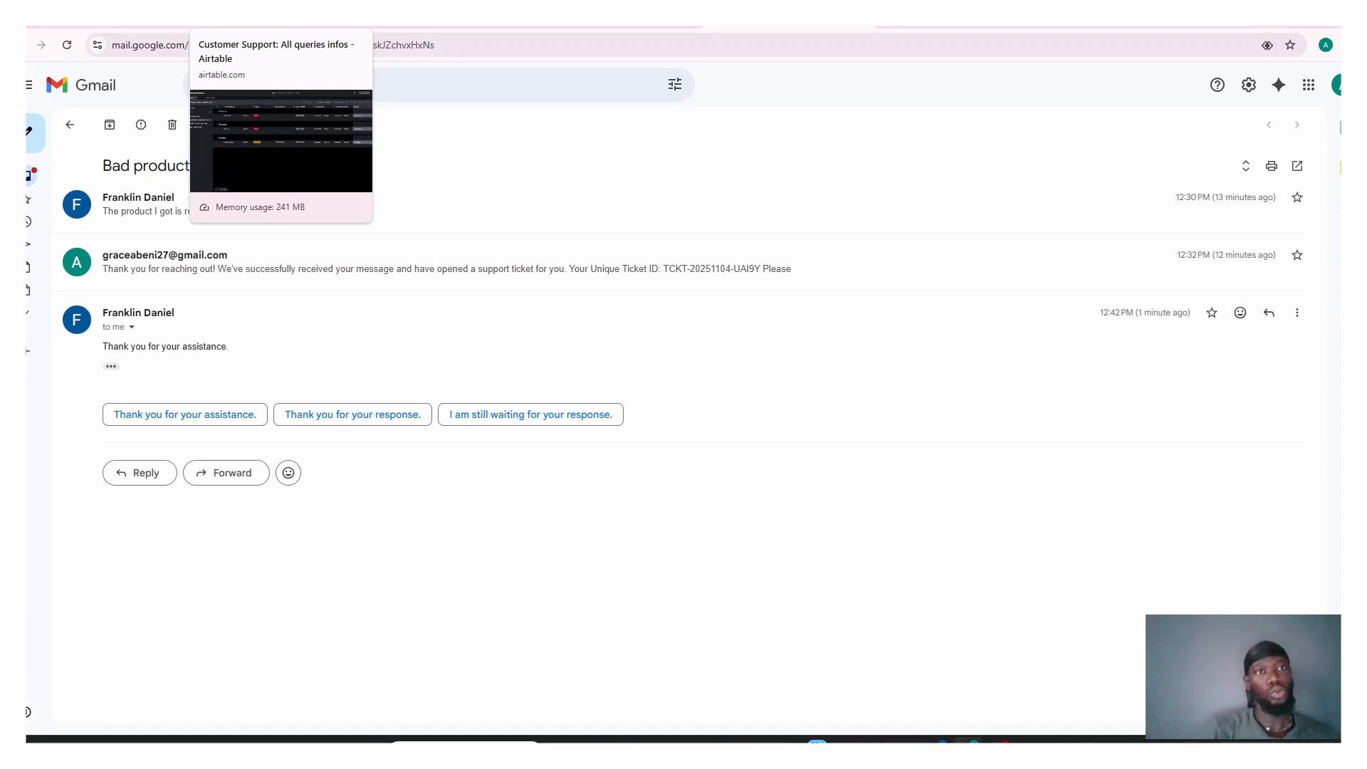
# Step: Return to the Customer Service workflow in n8n and save it
pyautogui.click(277, 27)
pyautogui.click(121, 27)
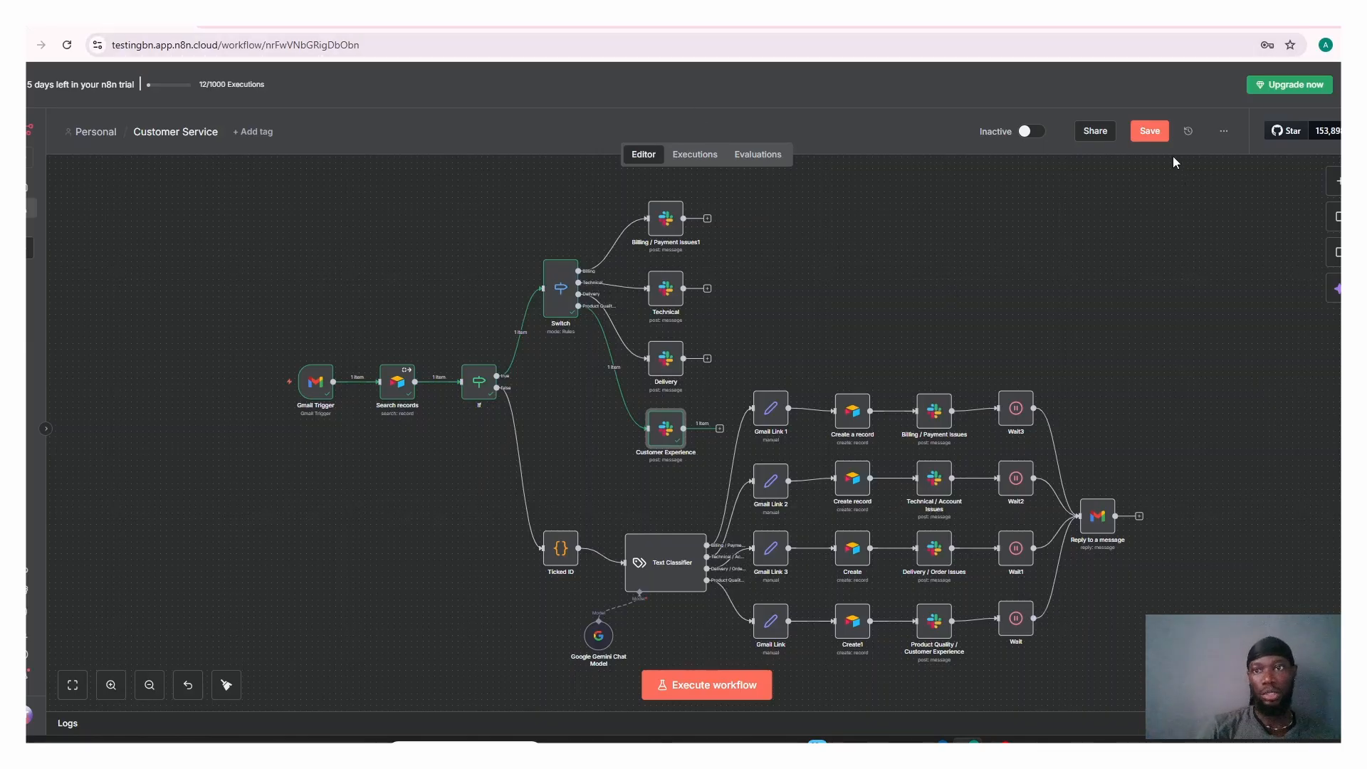
pyautogui.click(1154, 135)
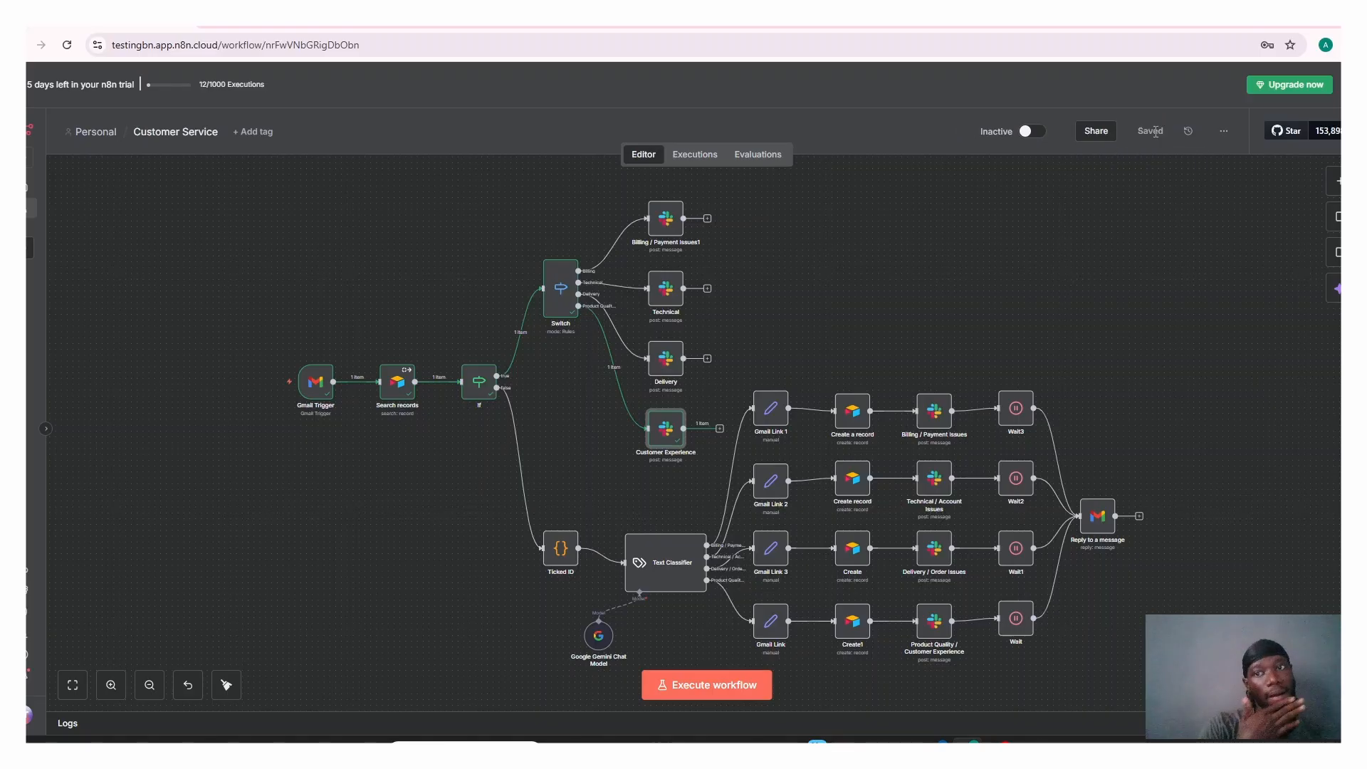